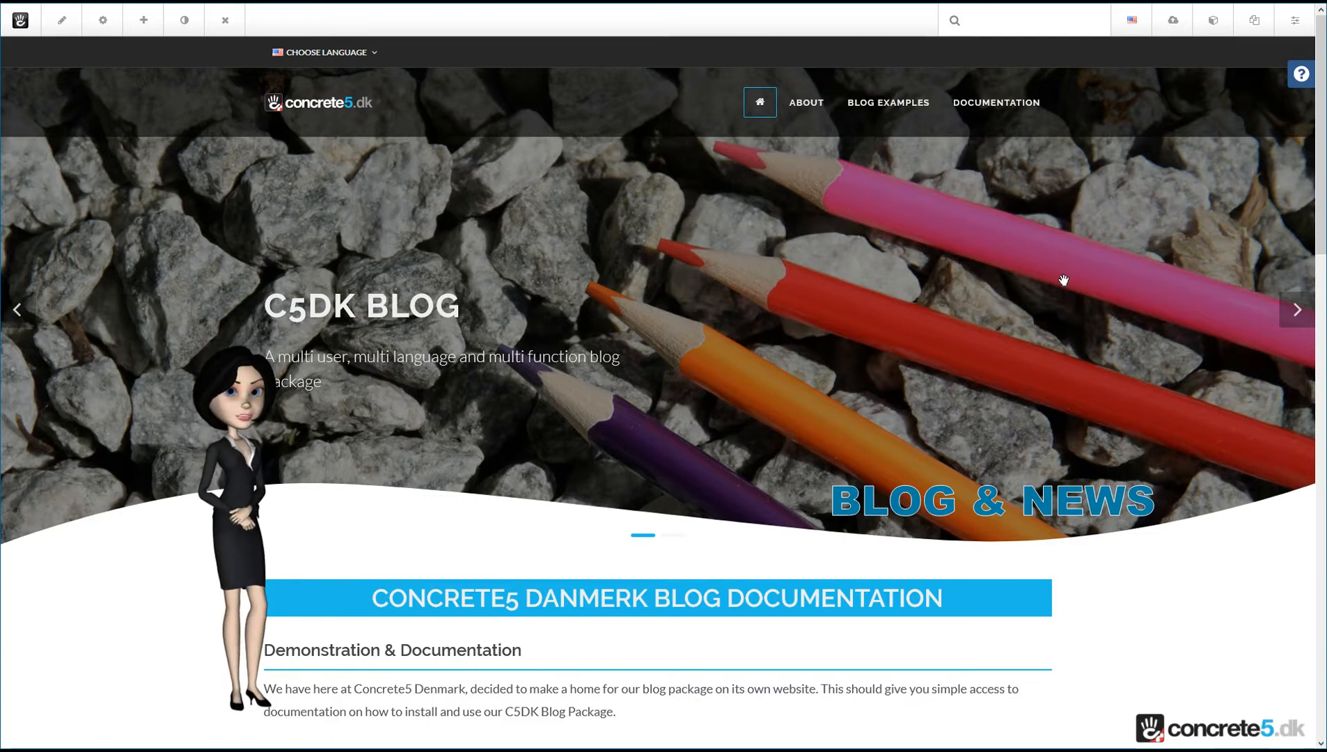
# Step: Review the installed add-ons on the Add Functionality page, including the C5DK Blog package, and return to the website
pyautogui.click(1295, 24)
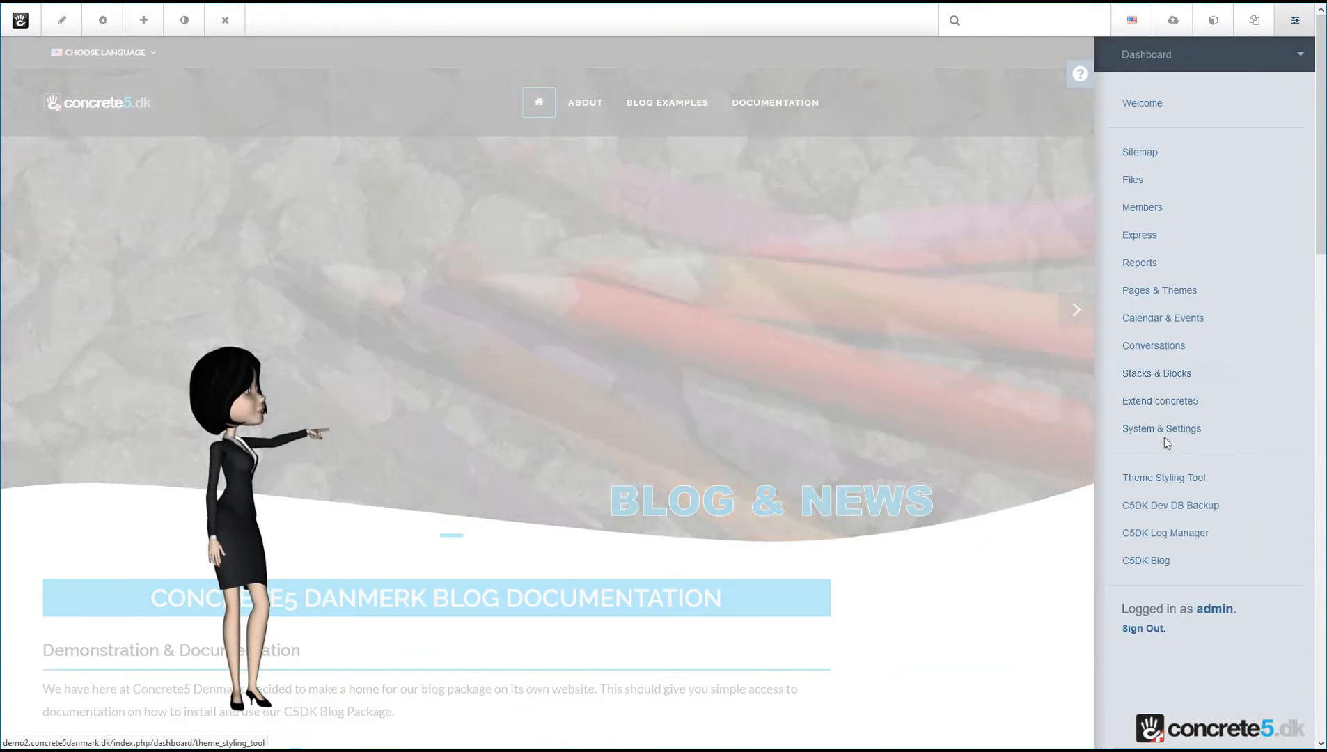
pyautogui.click(1154, 403)
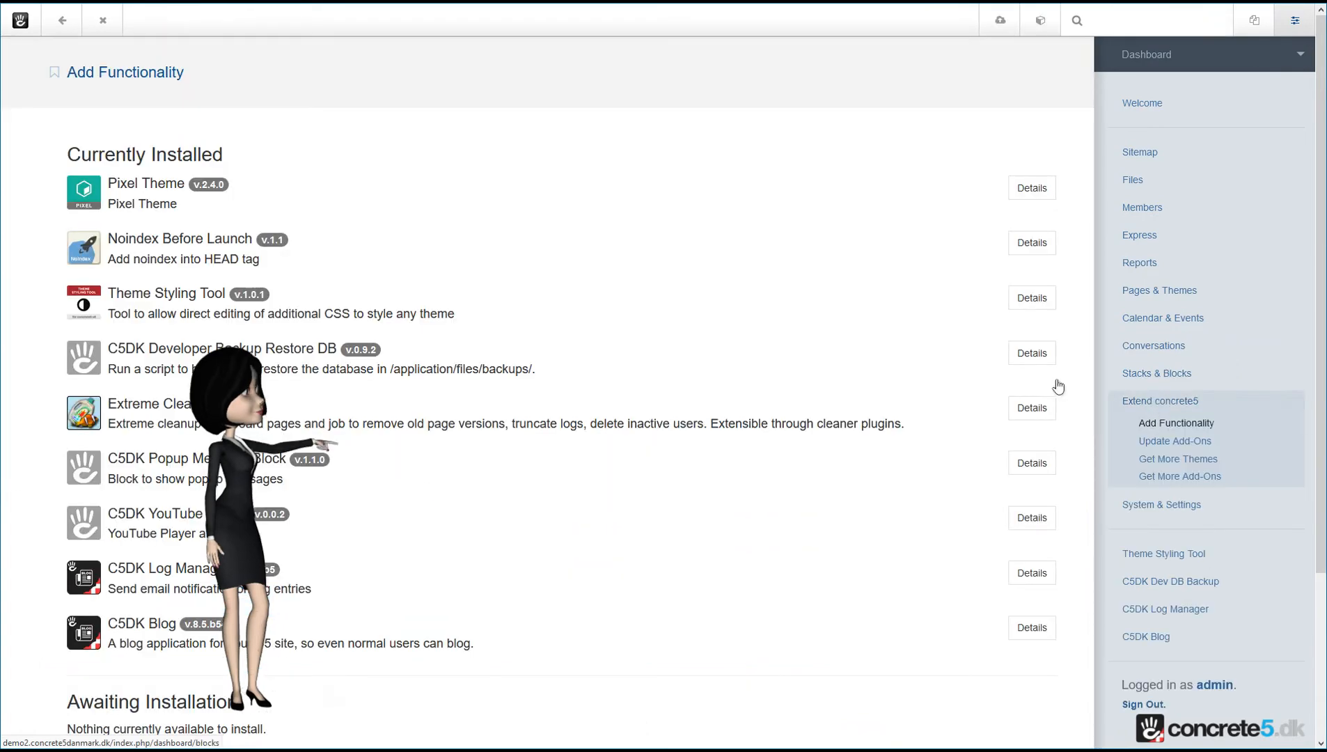
pyautogui.scroll(-2, 699, 388)
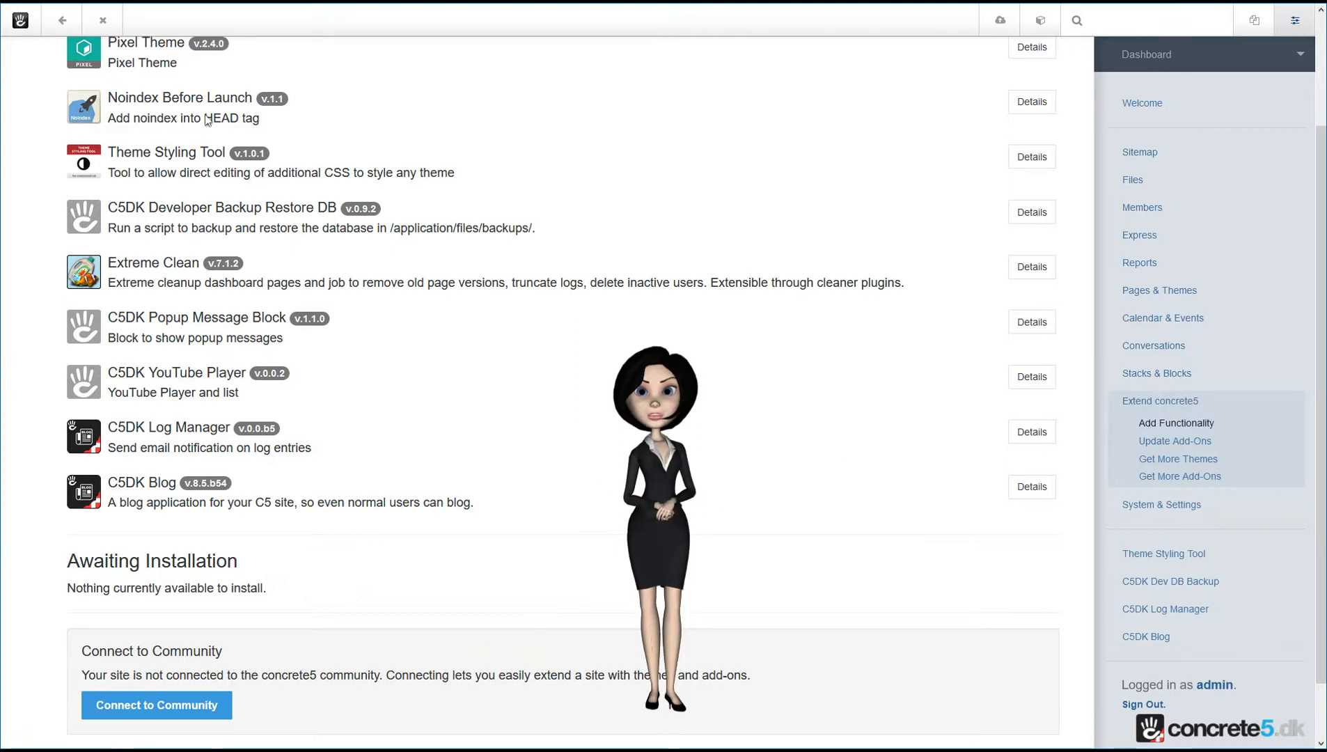
pyautogui.click(62, 27)
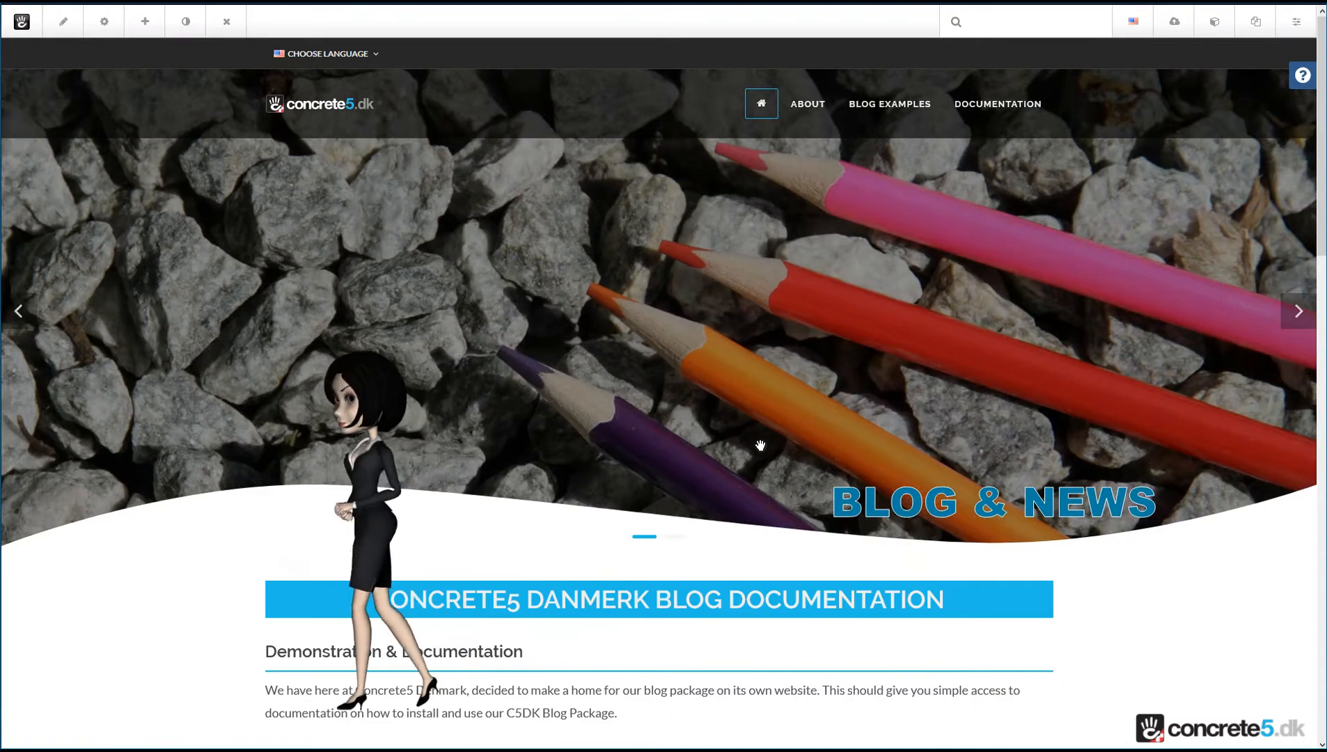
# Step: View the site's member list in the dashboard and open the user groups overview
pyautogui.click(1297, 22)
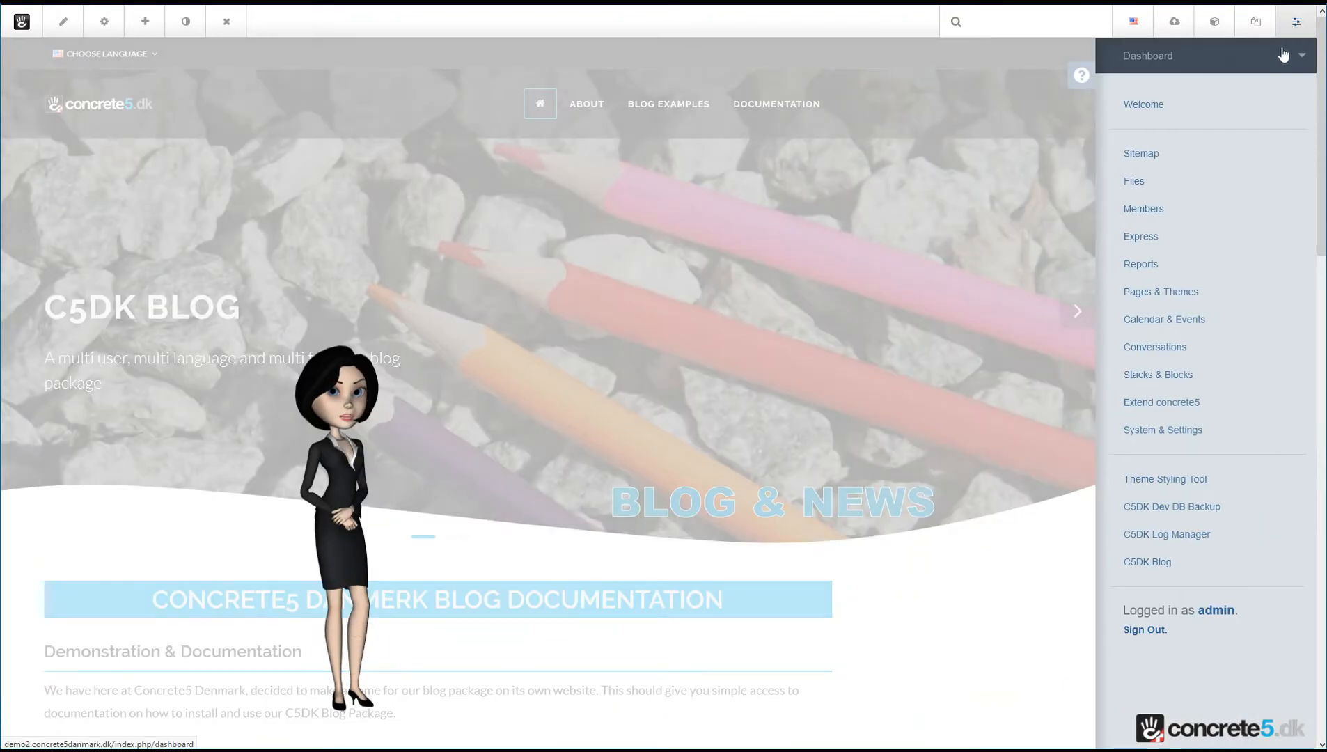
pyautogui.click(1158, 212)
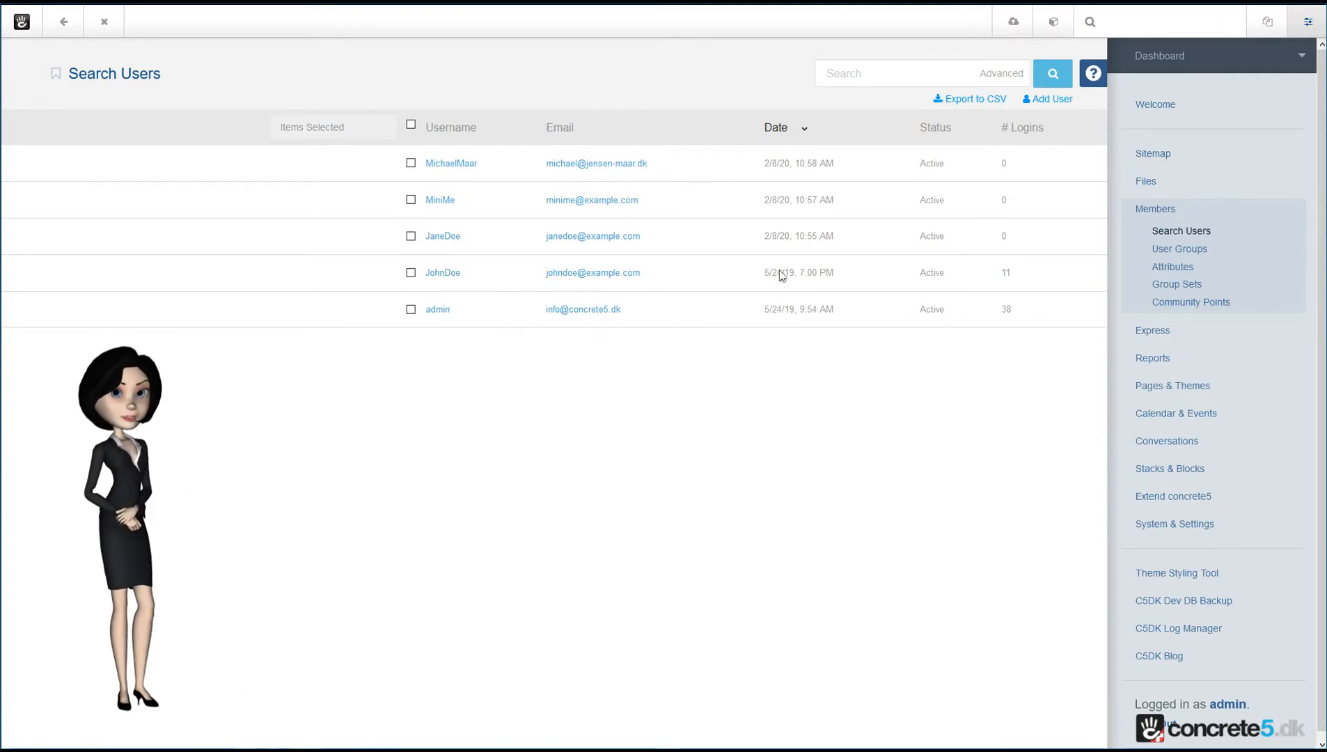
pyautogui.click(1182, 252)
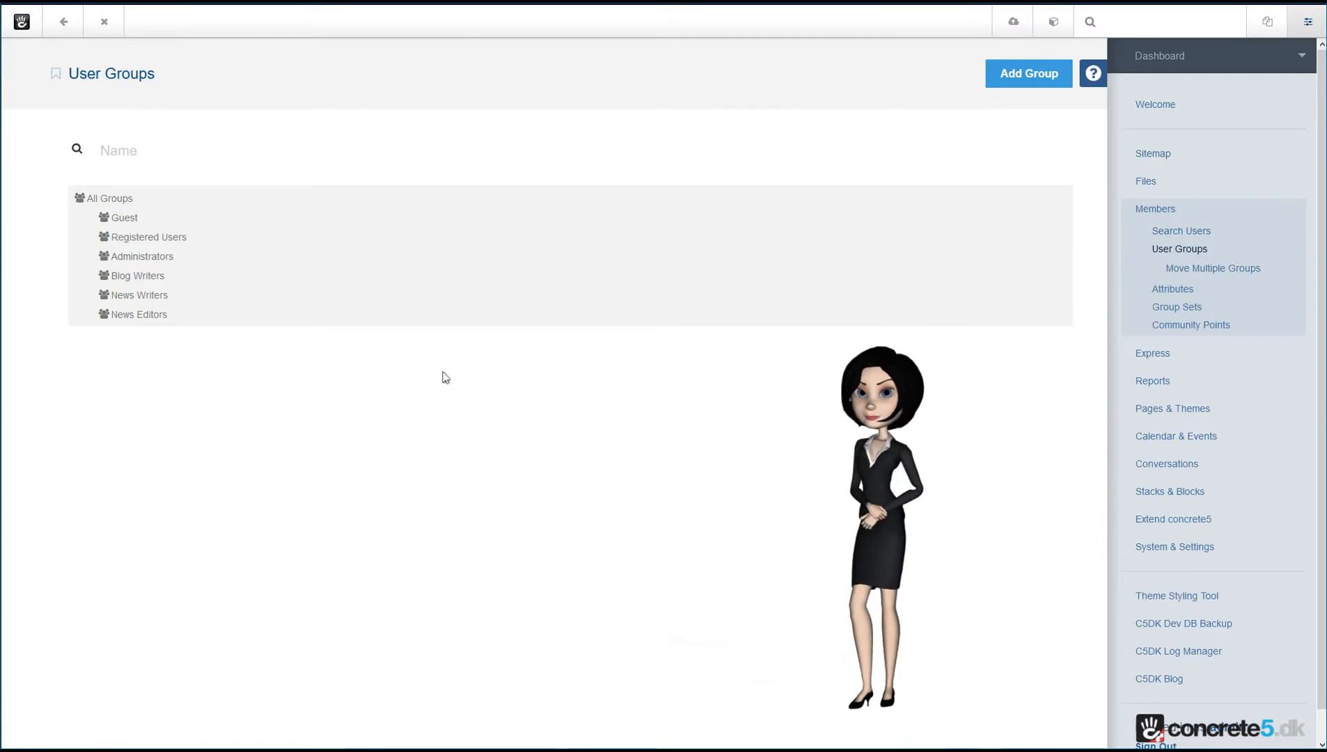
# Step: Review the name and description of the Blog Writers group and leave without changing it
pyautogui.click(130, 277)
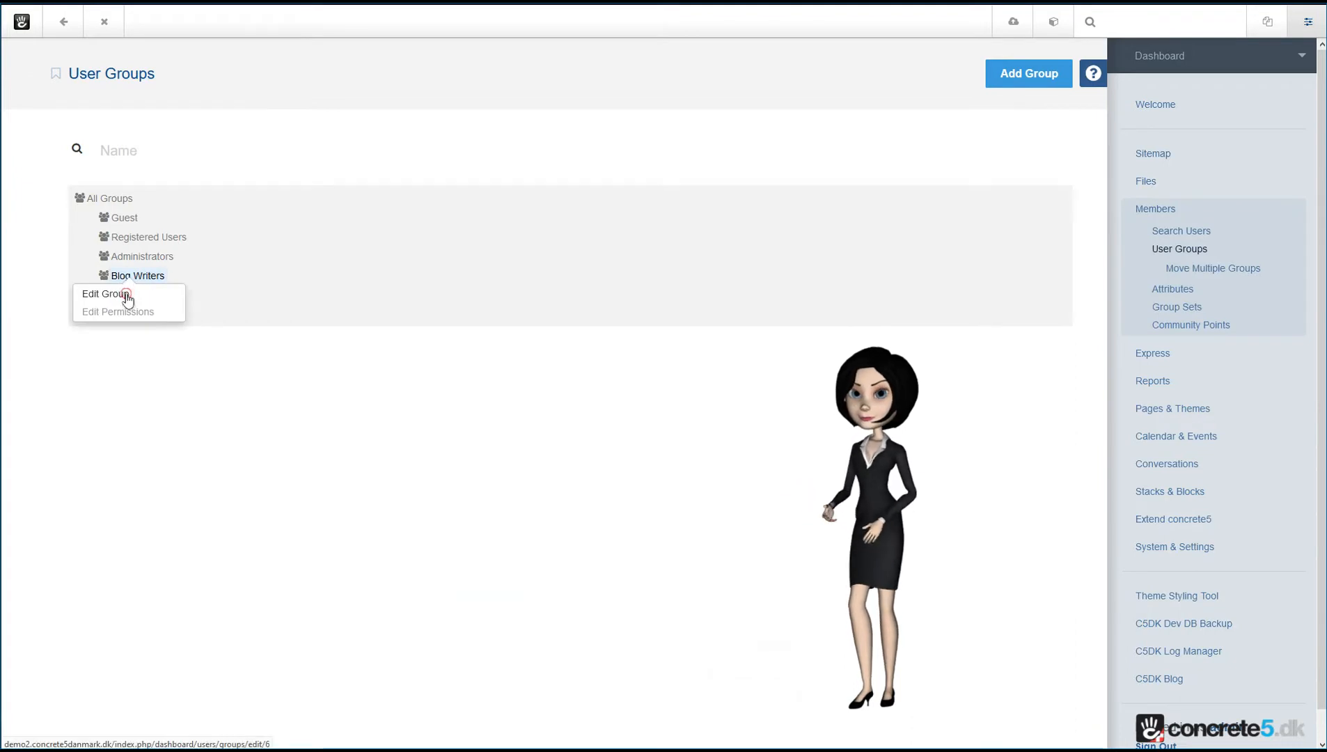
pyautogui.click(127, 295)
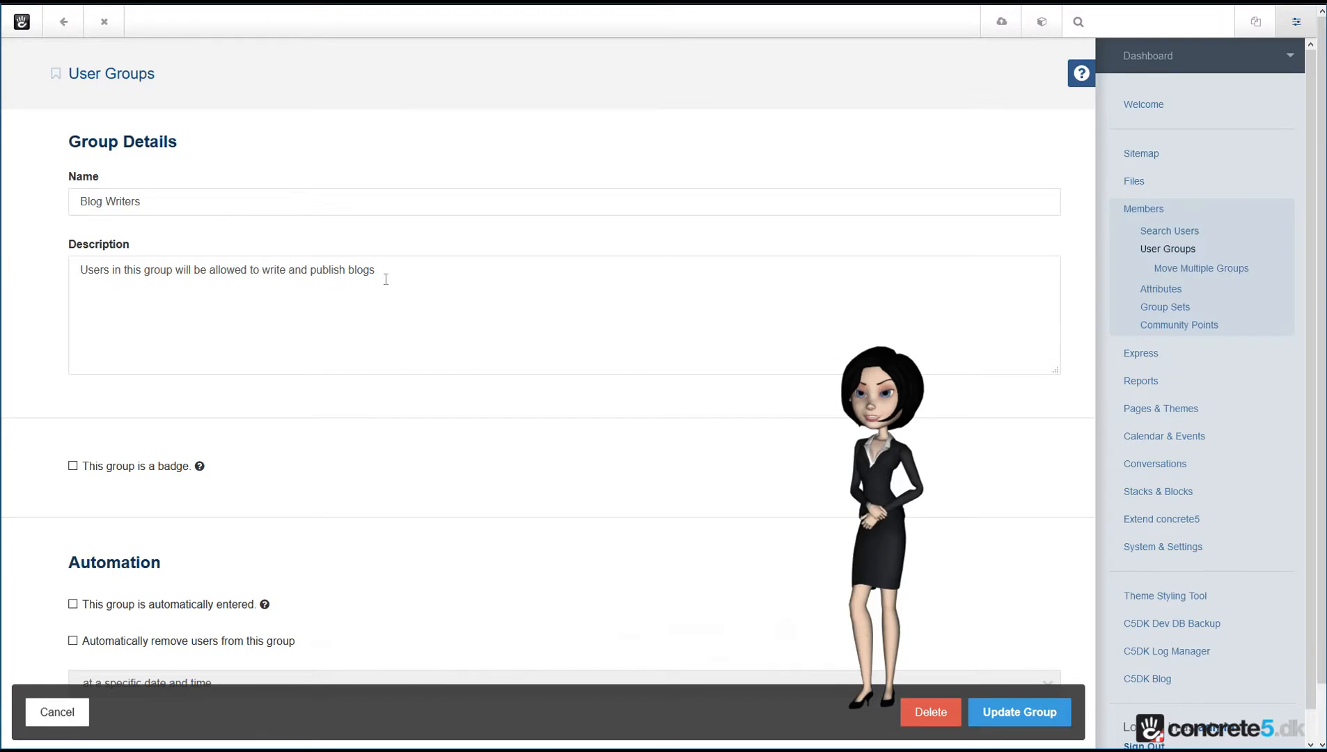
pyautogui.click(52, 713)
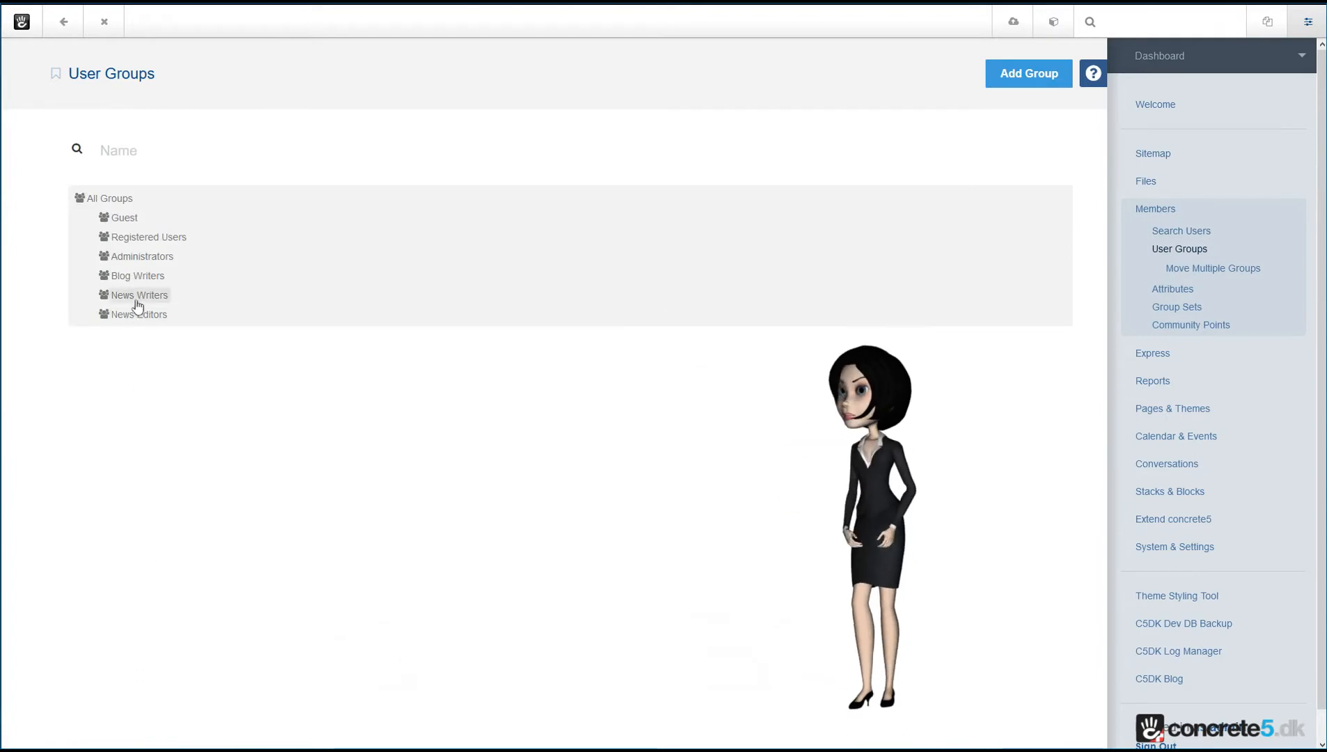
# Step: Review the details of the News Writers group and leave without changing it
pyautogui.click(136, 298)
pyautogui.click(136, 322)
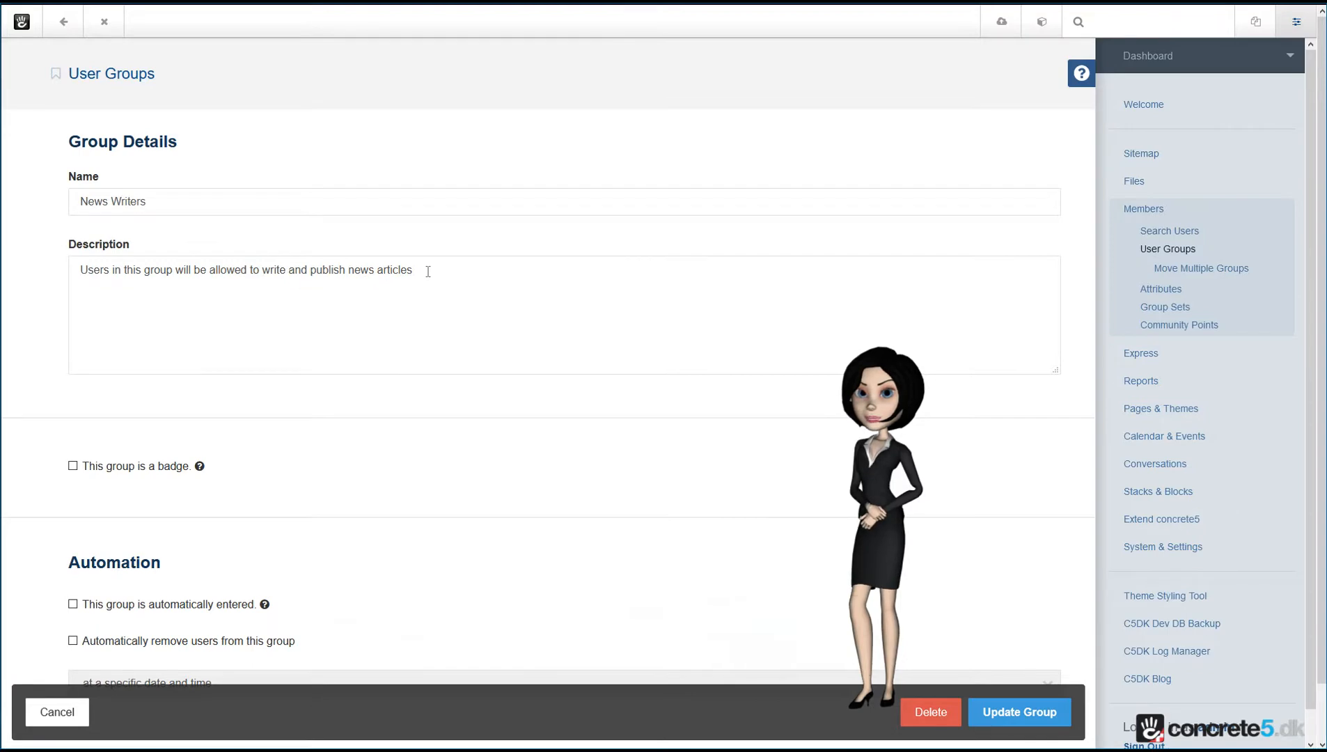
pyautogui.click(69, 711)
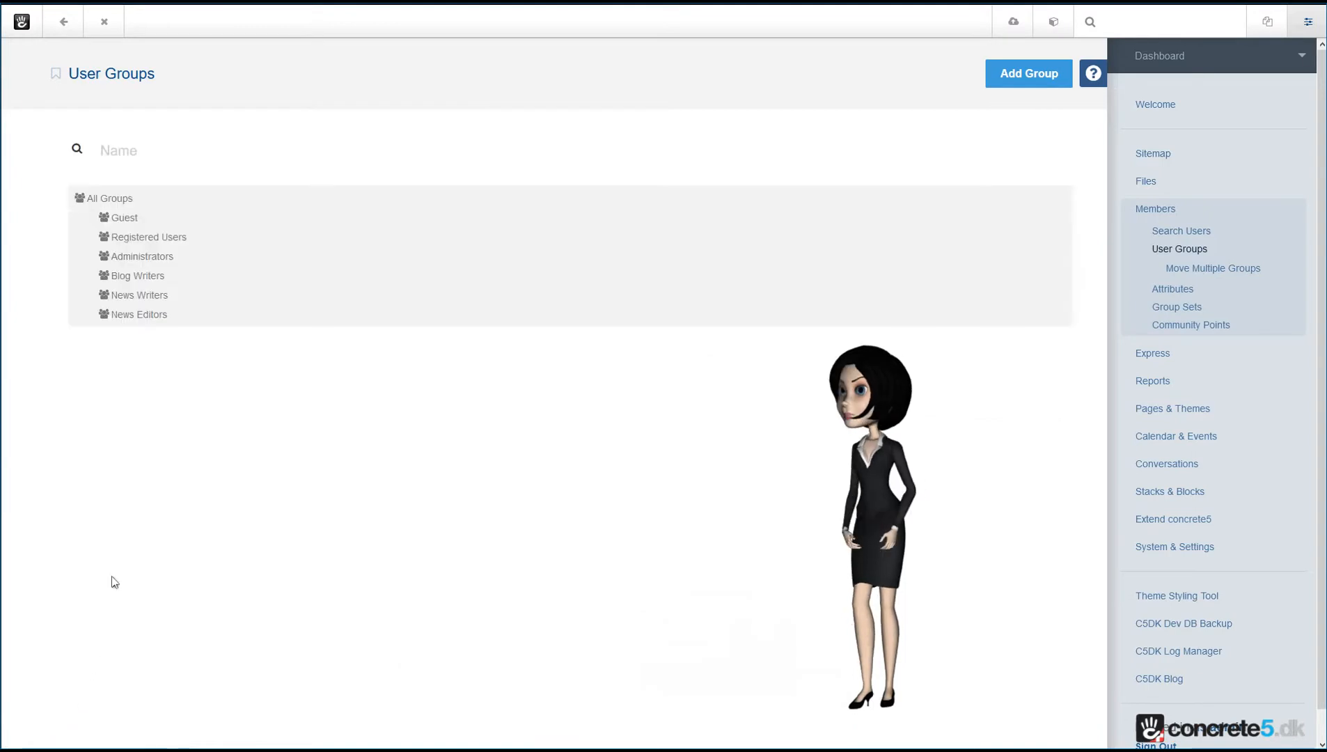
# Step: Review the details of the News Editors group and leave without changing it
pyautogui.click(139, 316)
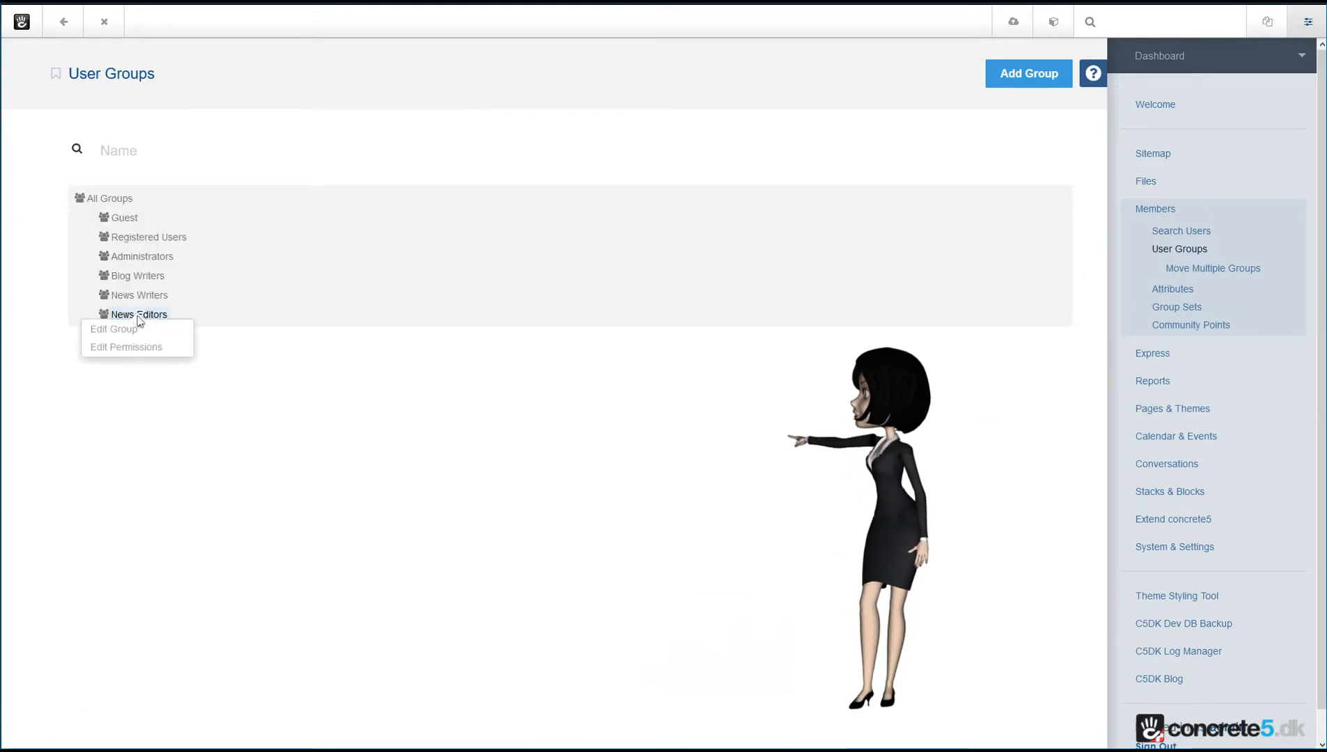
pyautogui.click(130, 331)
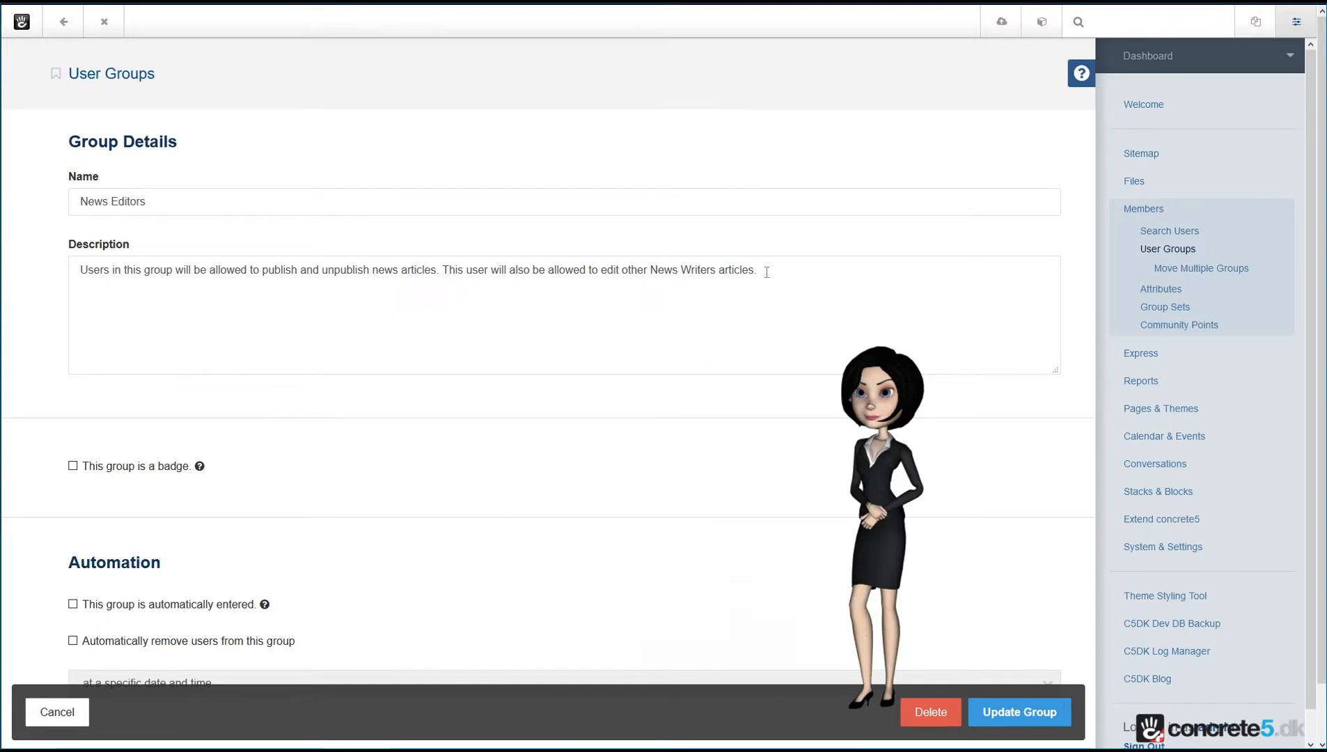
pyautogui.click(58, 712)
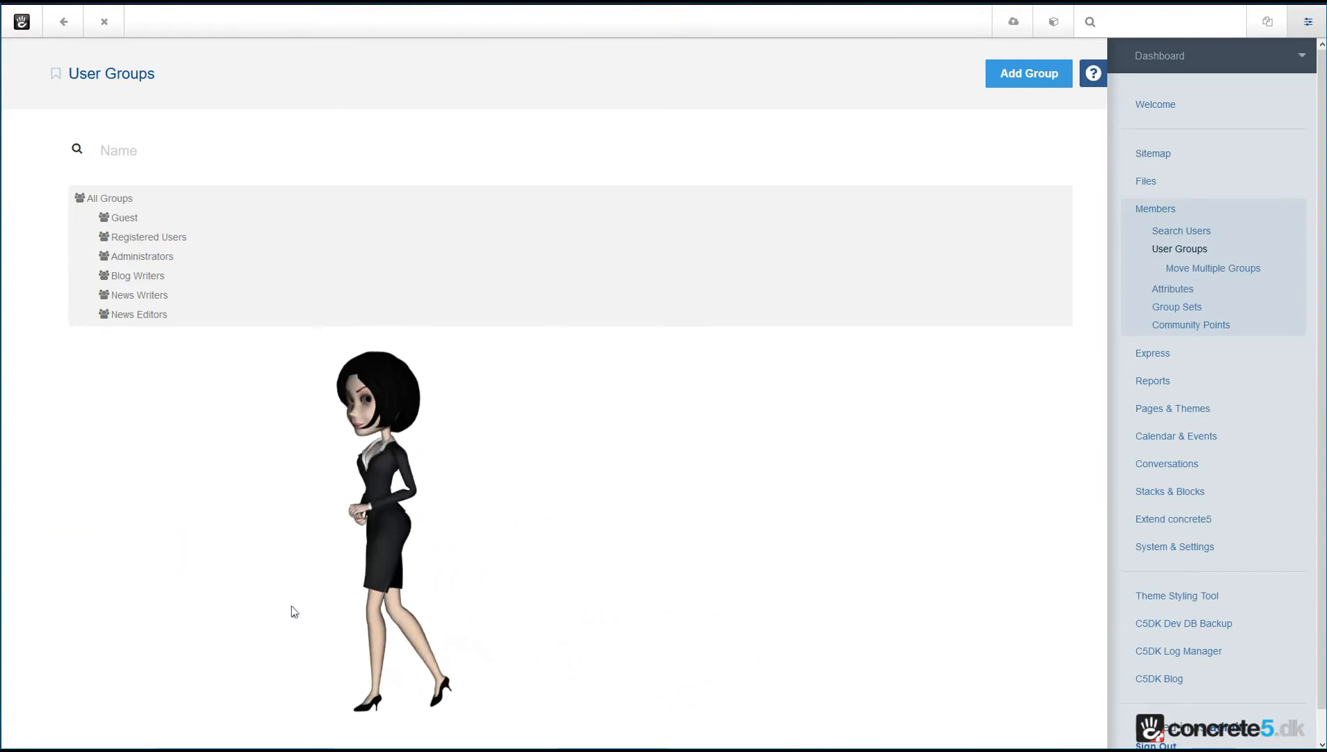
# Step: Look over the site's page types and inspect the C5DK Standard Blog Header stack
pyautogui.click(1165, 409)
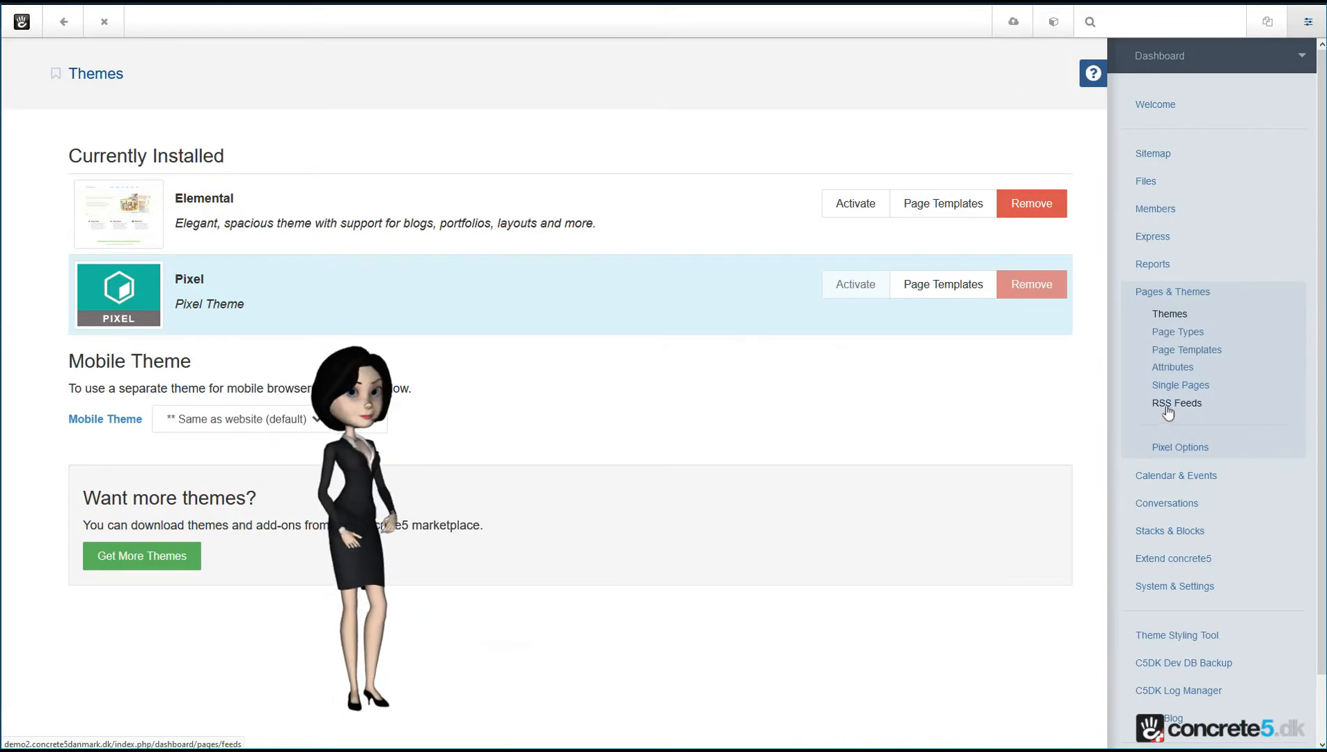
pyautogui.click(1176, 334)
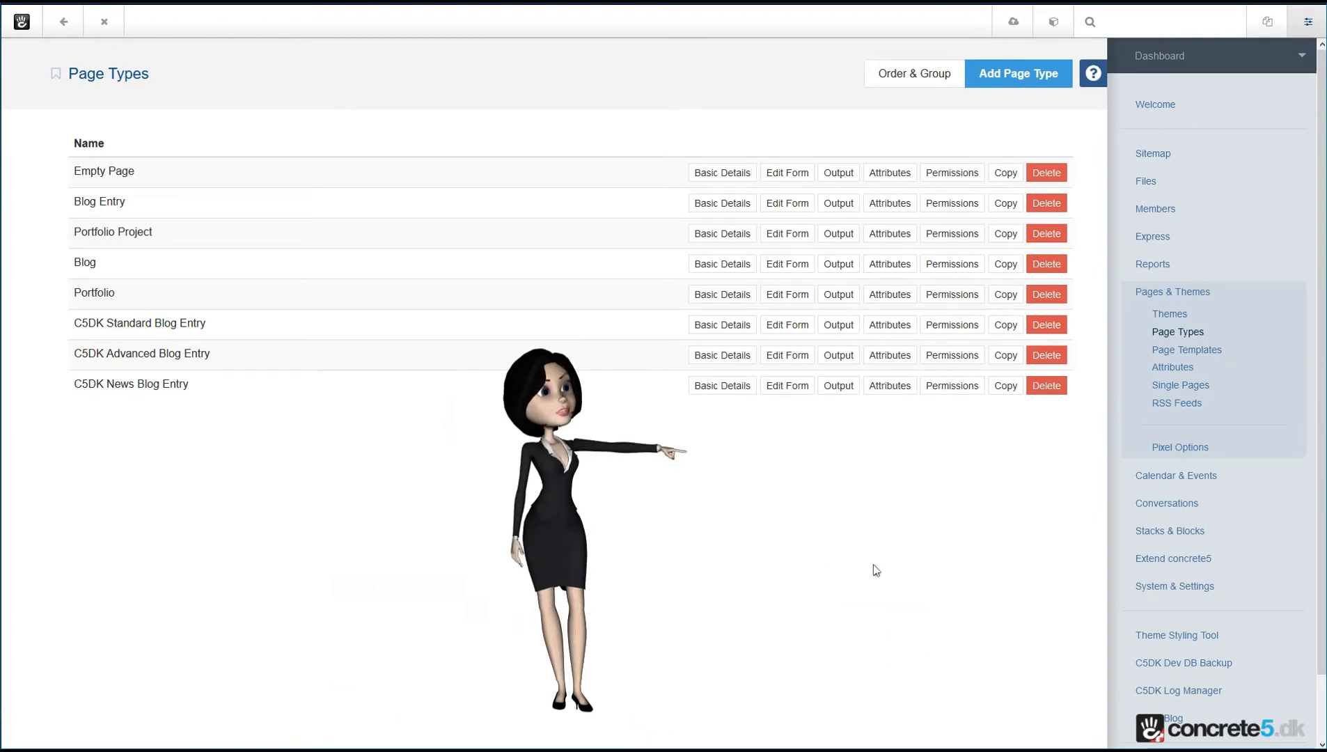
pyautogui.click(1173, 532)
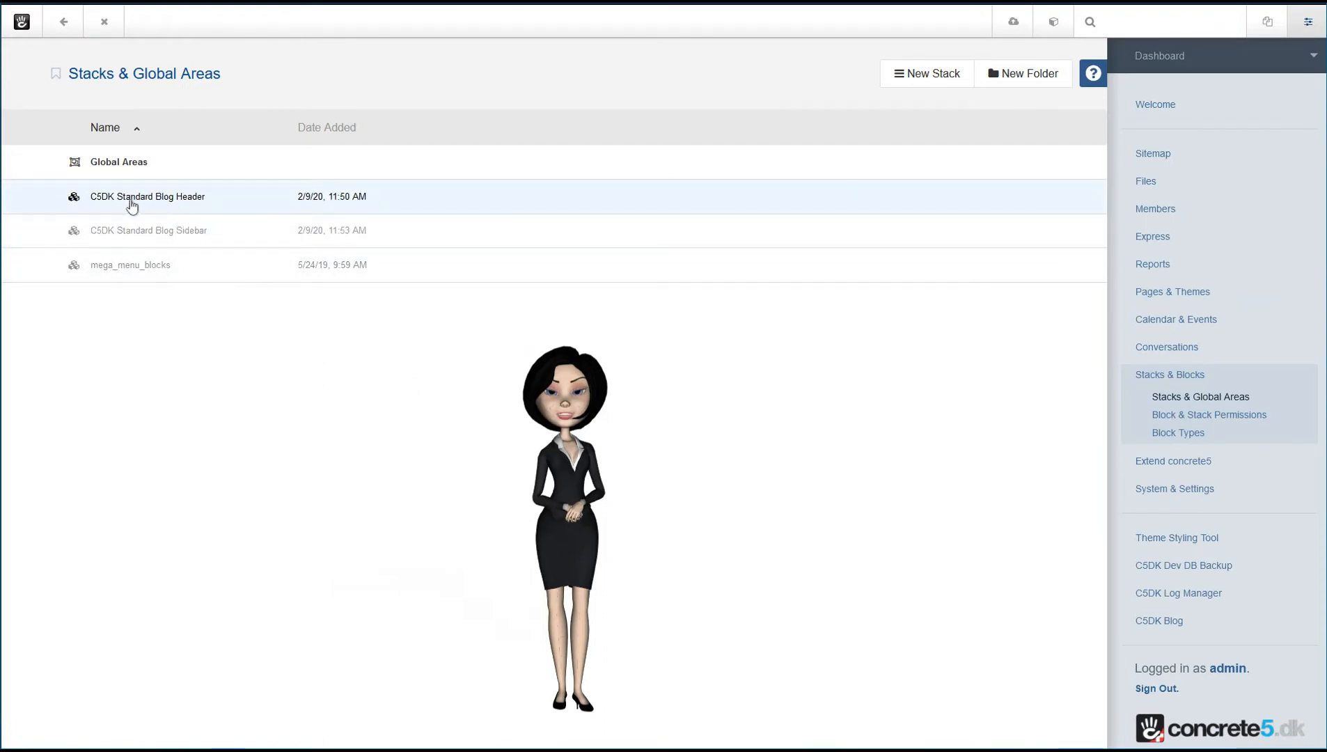
pyautogui.click(169, 205)
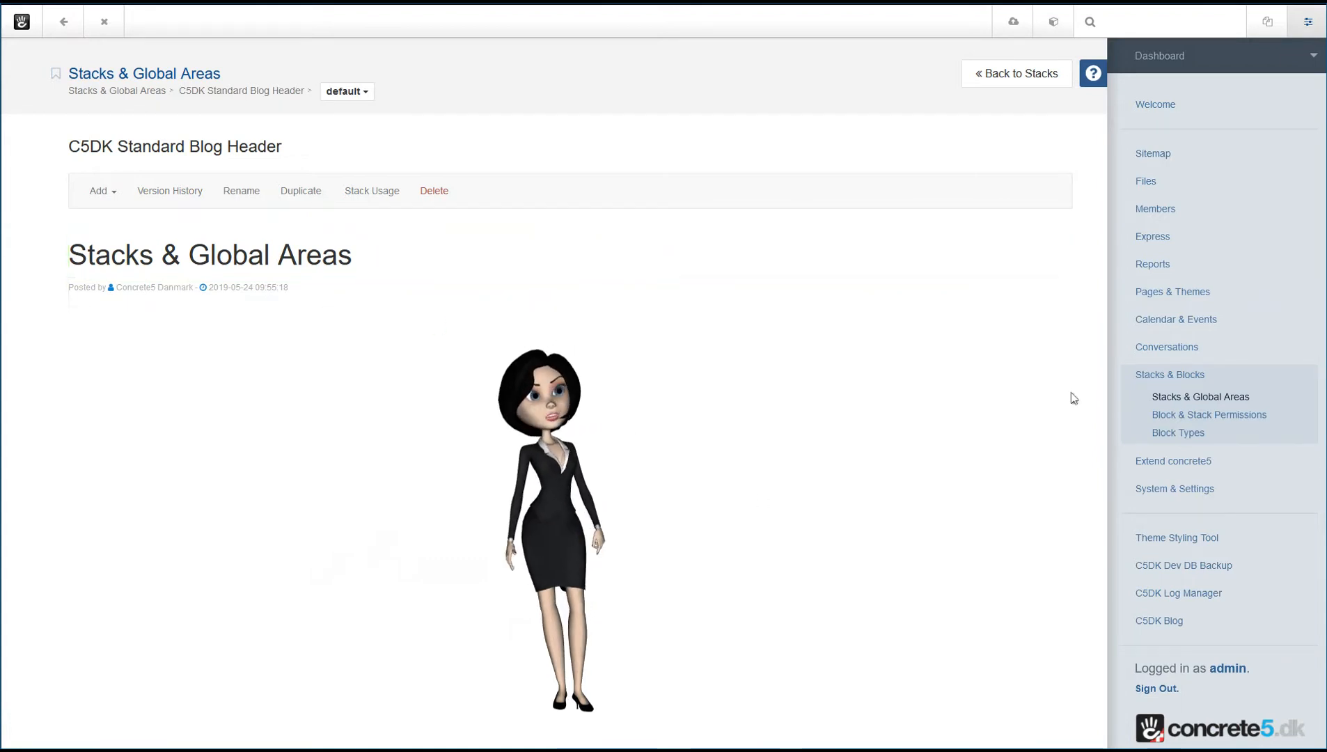
# Step: Examine the basic details of the C5DK Standard Blog Entry page type and return to the page type list
pyautogui.click(1182, 293)
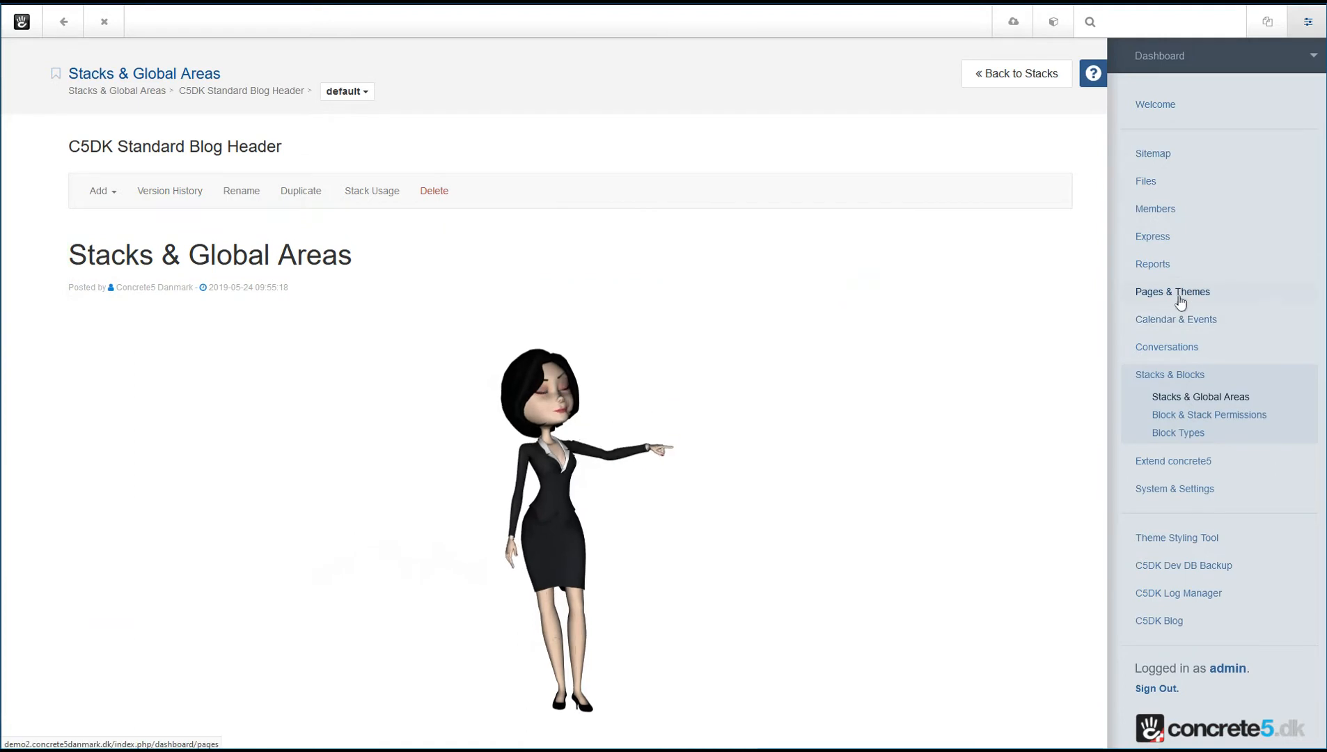
pyautogui.click(1178, 333)
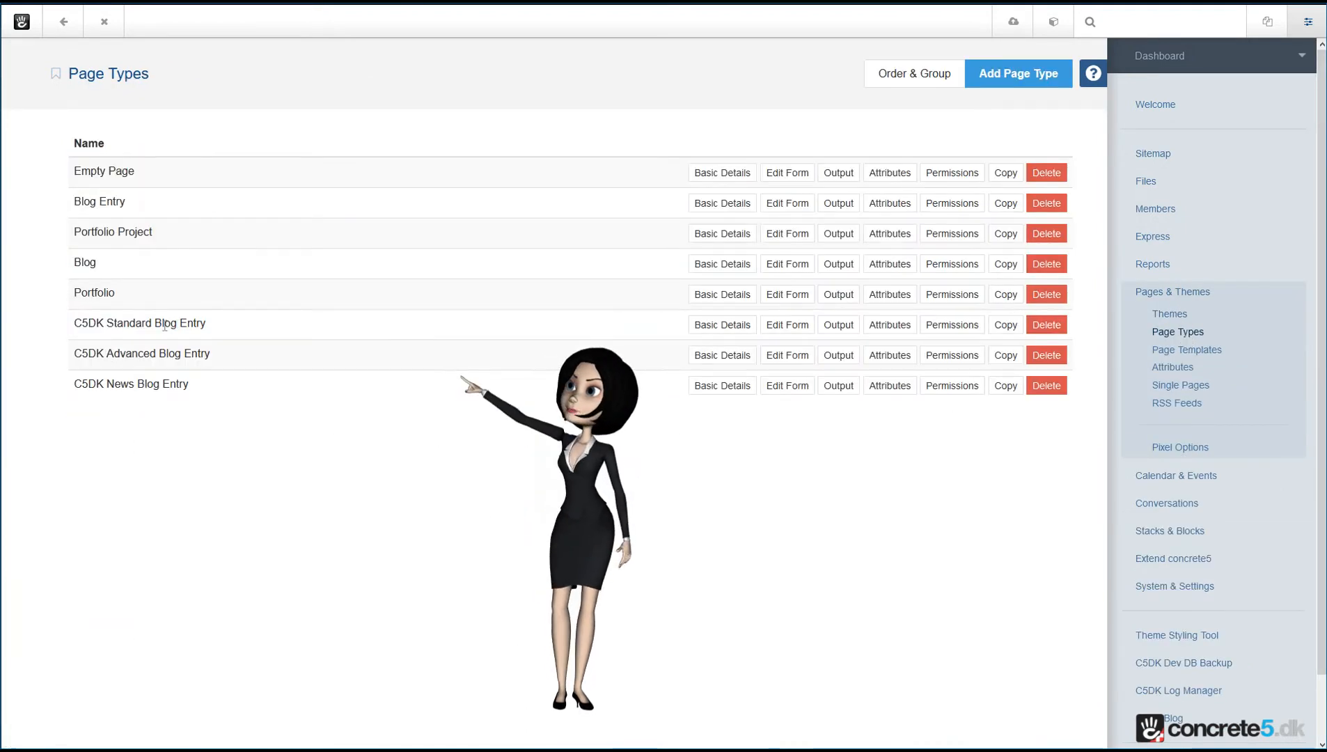
pyautogui.click(711, 327)
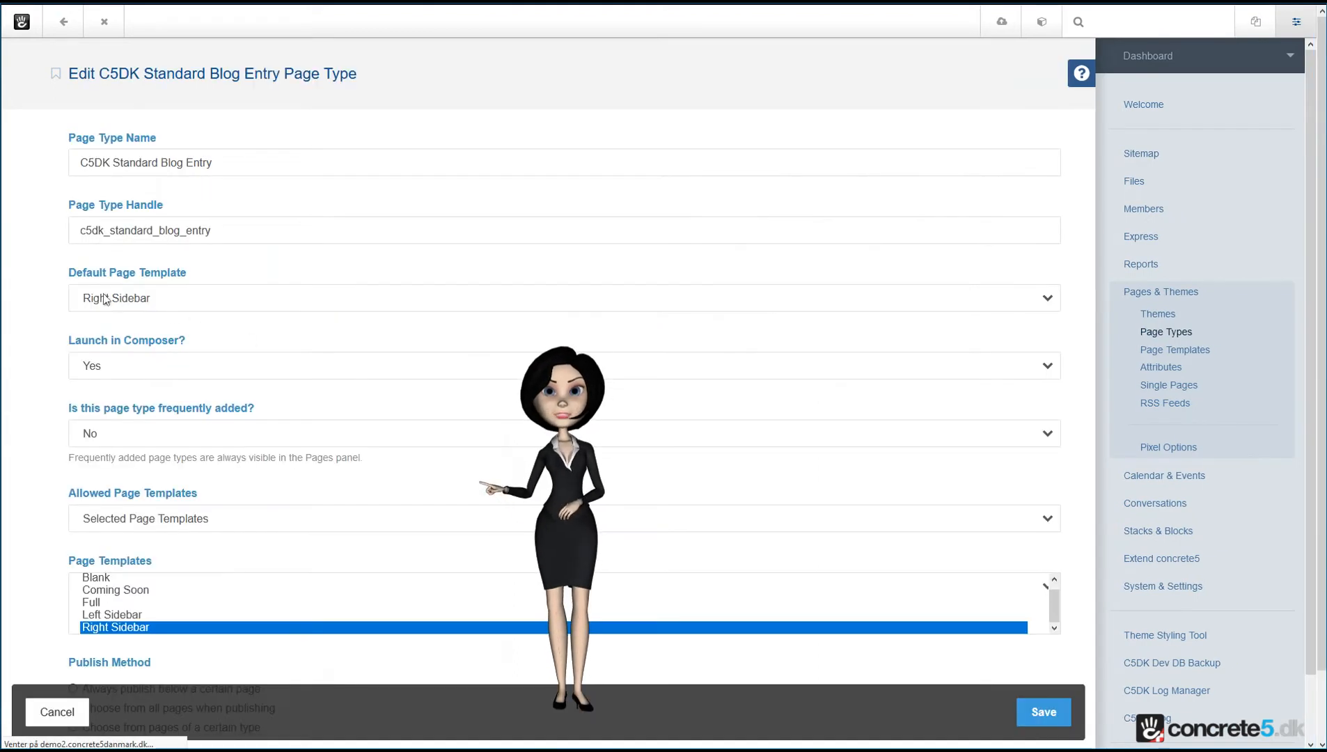
pyautogui.scroll(-3, 476, 440)
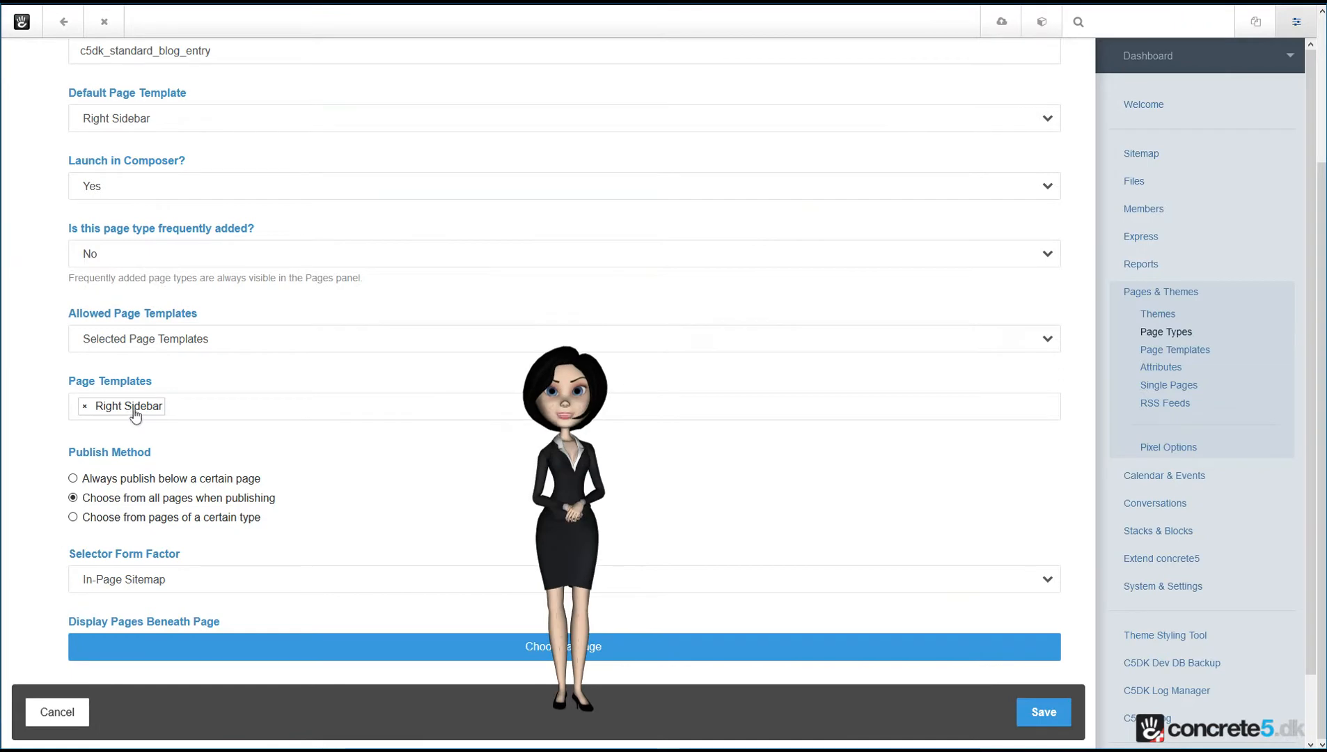
pyautogui.click(1166, 331)
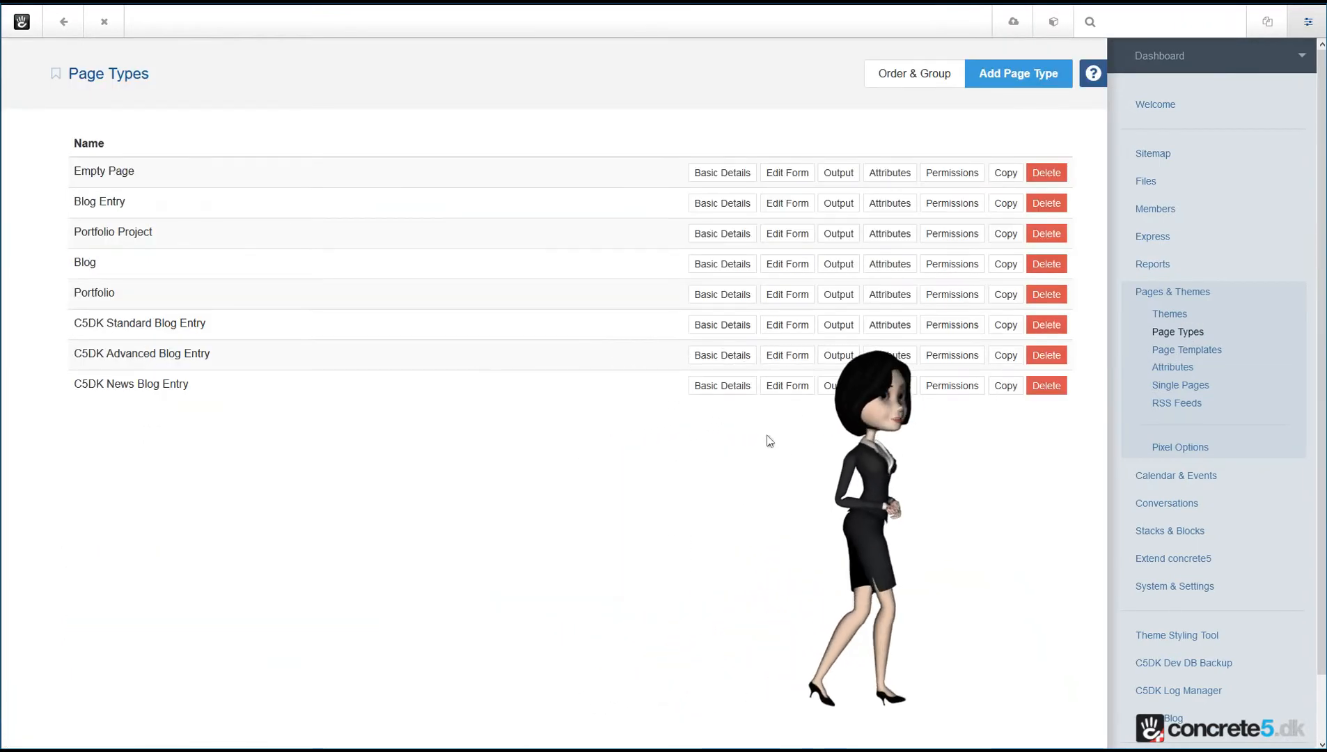
# Step: Examine the compose form and the attributes of the C5DK Standard Blog Entry page type, returning to the page type list
pyautogui.click(784, 326)
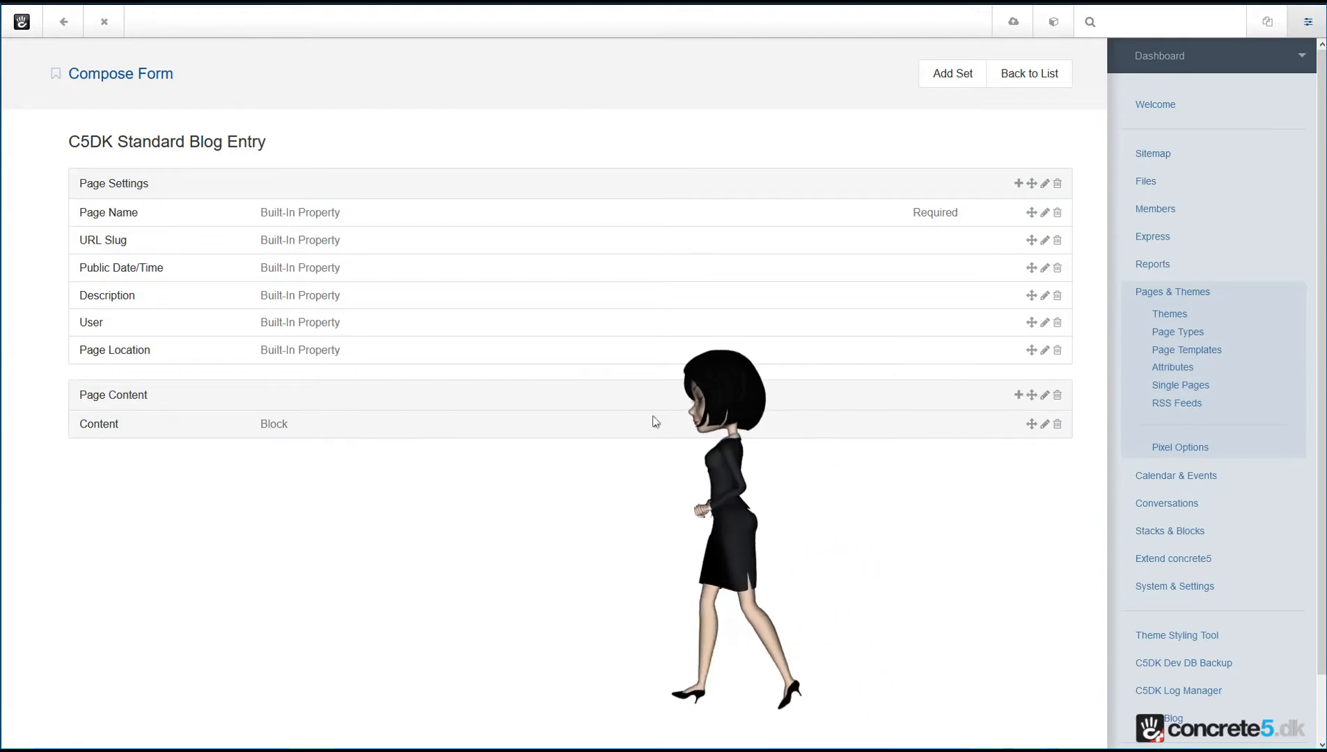
pyautogui.click(1188, 336)
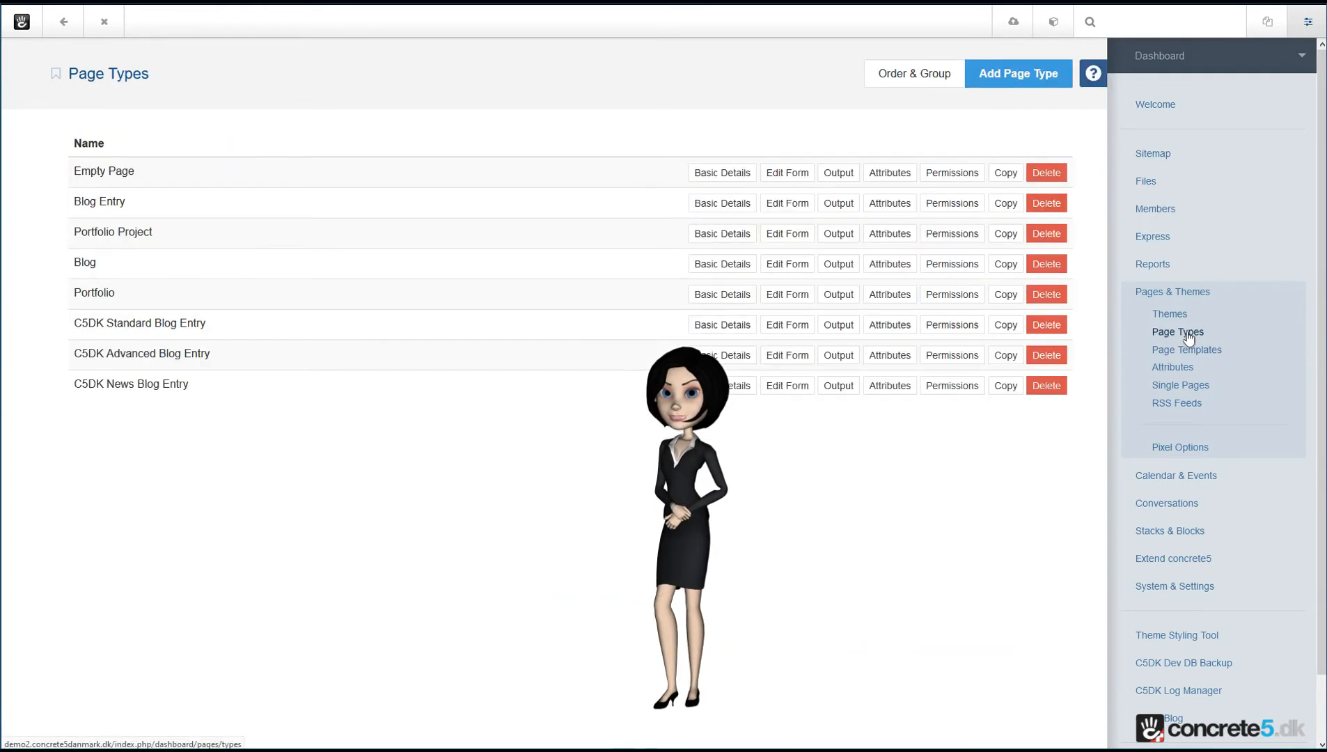
pyautogui.click(891, 325)
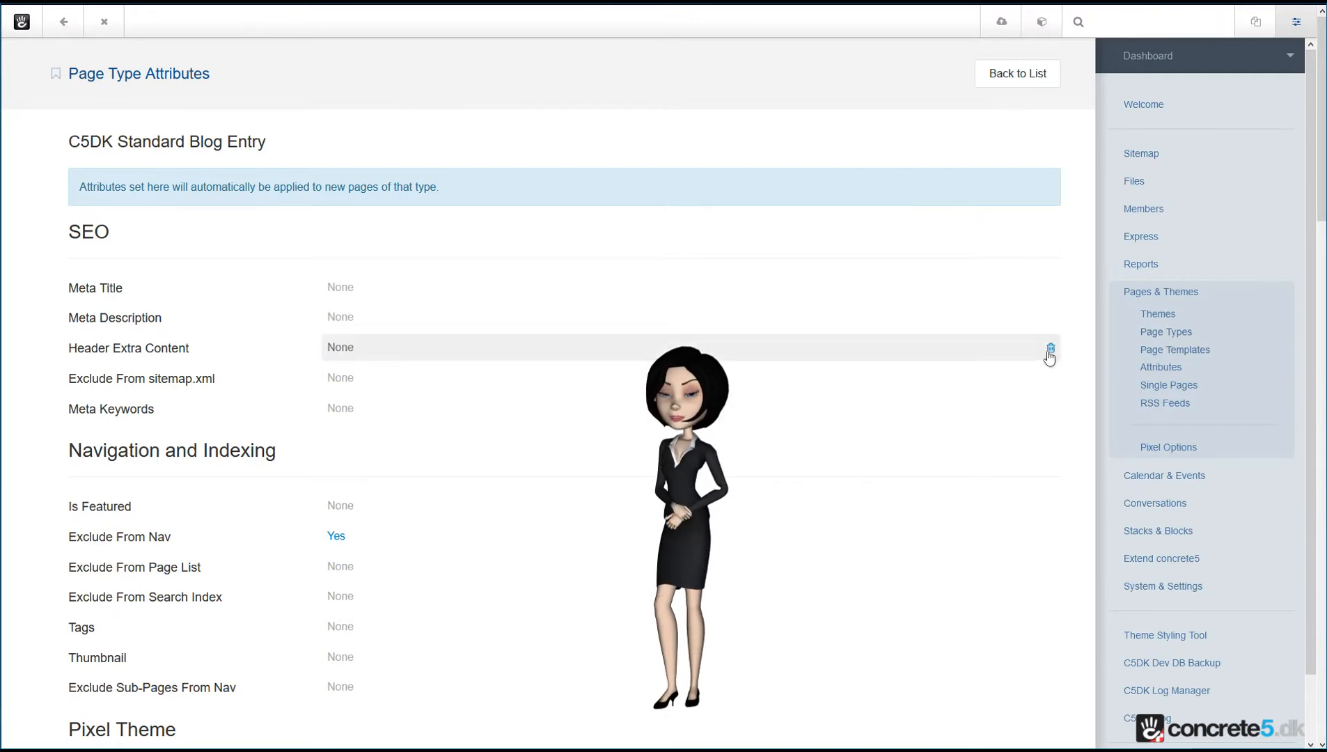
pyautogui.click(1186, 334)
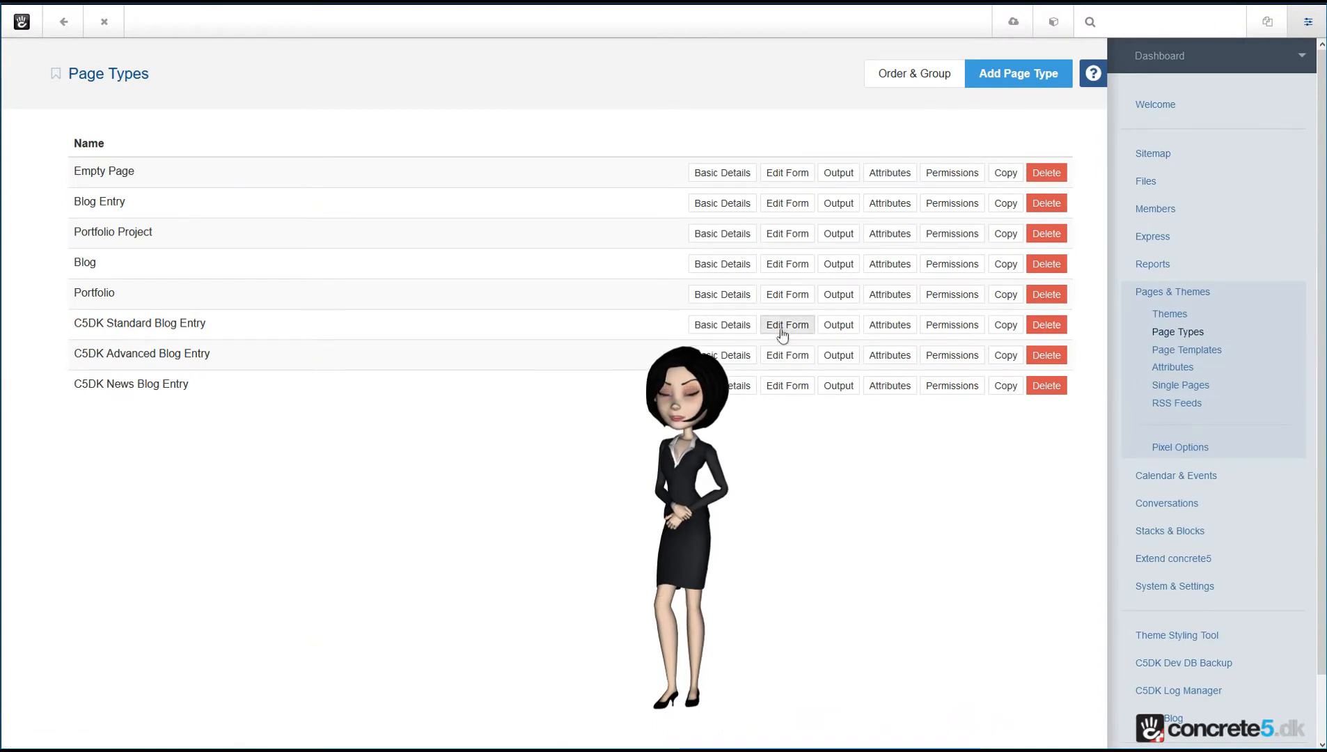
# Step: Open the Right Sidebar output defaults of the C5DK Standard Blog Entry page type, inspect its blocks in edit mode and exit editing
pyautogui.click(837, 326)
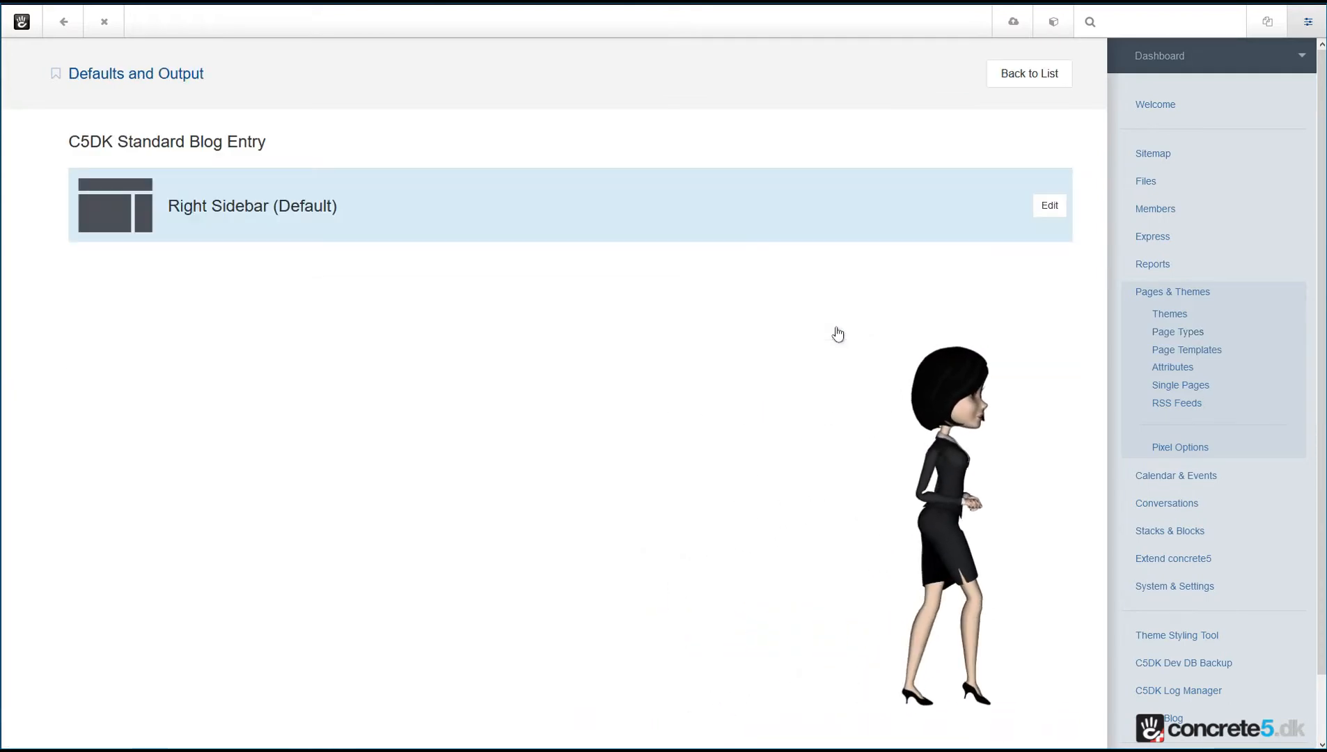
pyautogui.click(1043, 206)
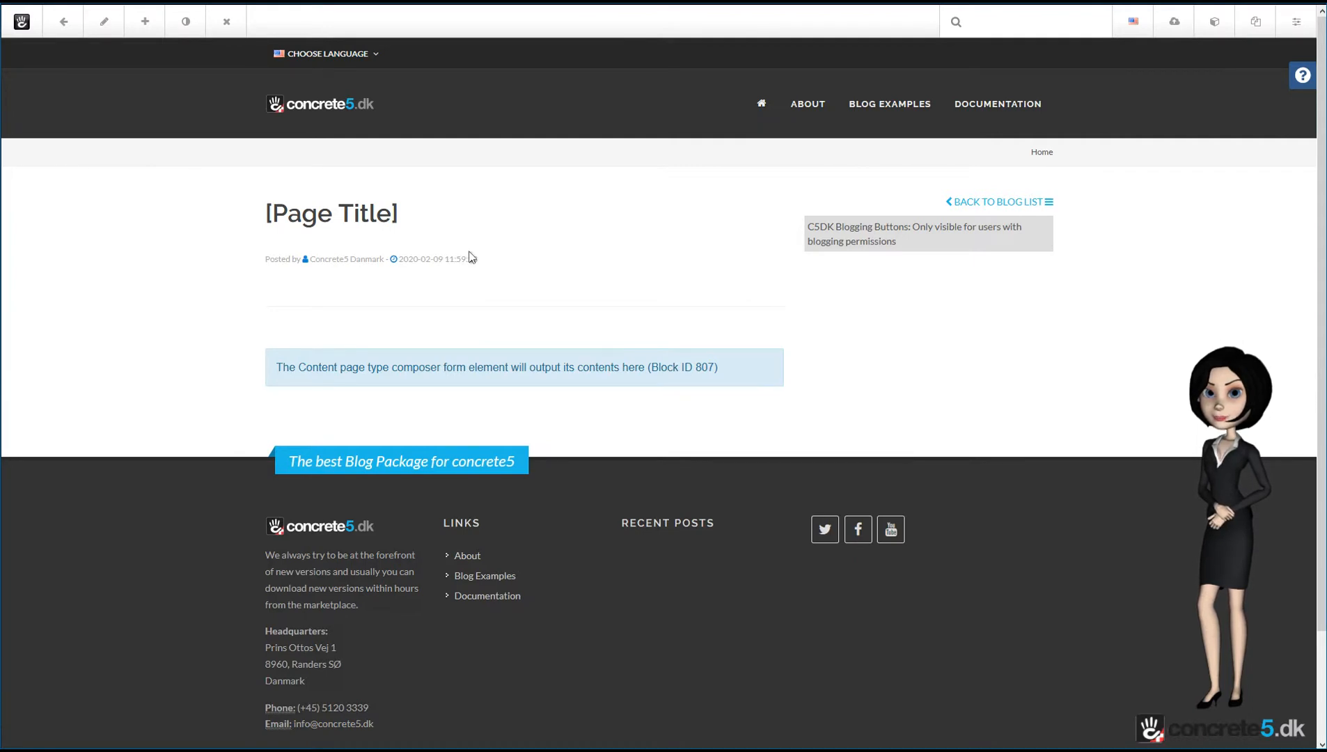
pyautogui.click(104, 21)
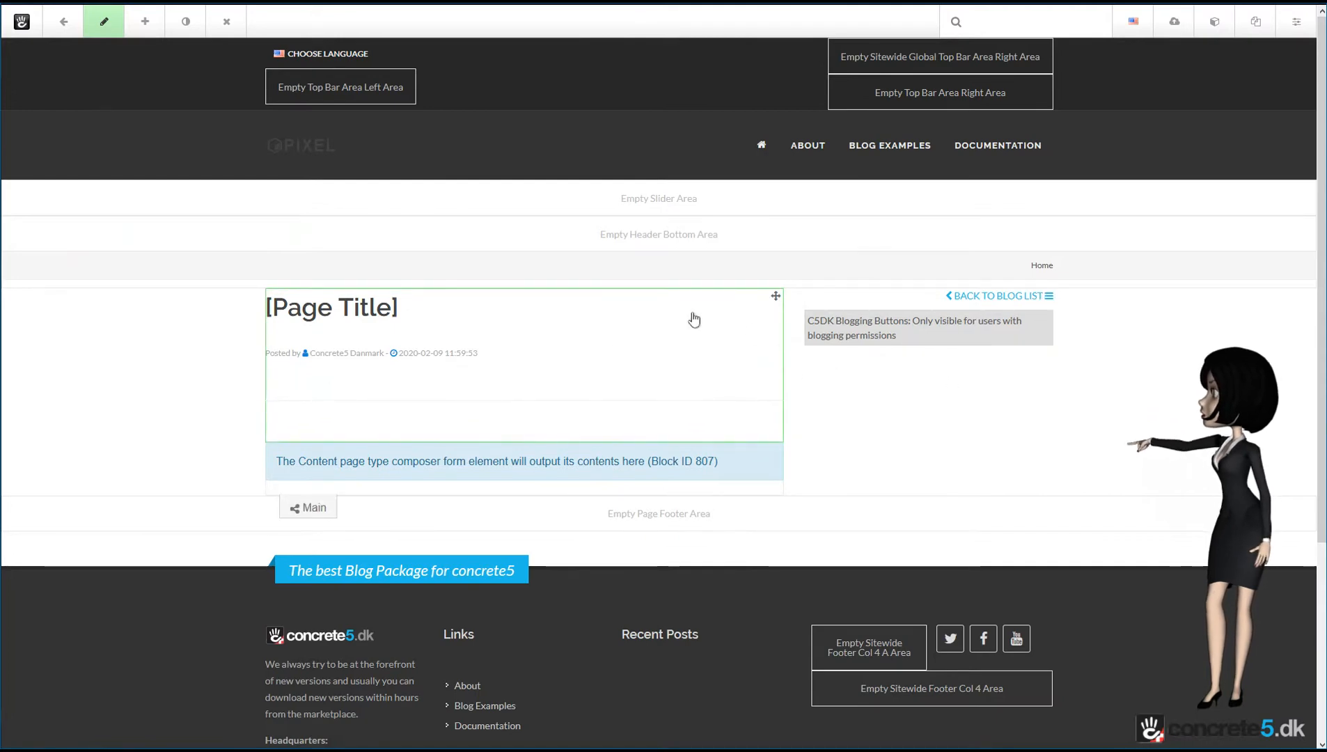
pyautogui.click(107, 26)
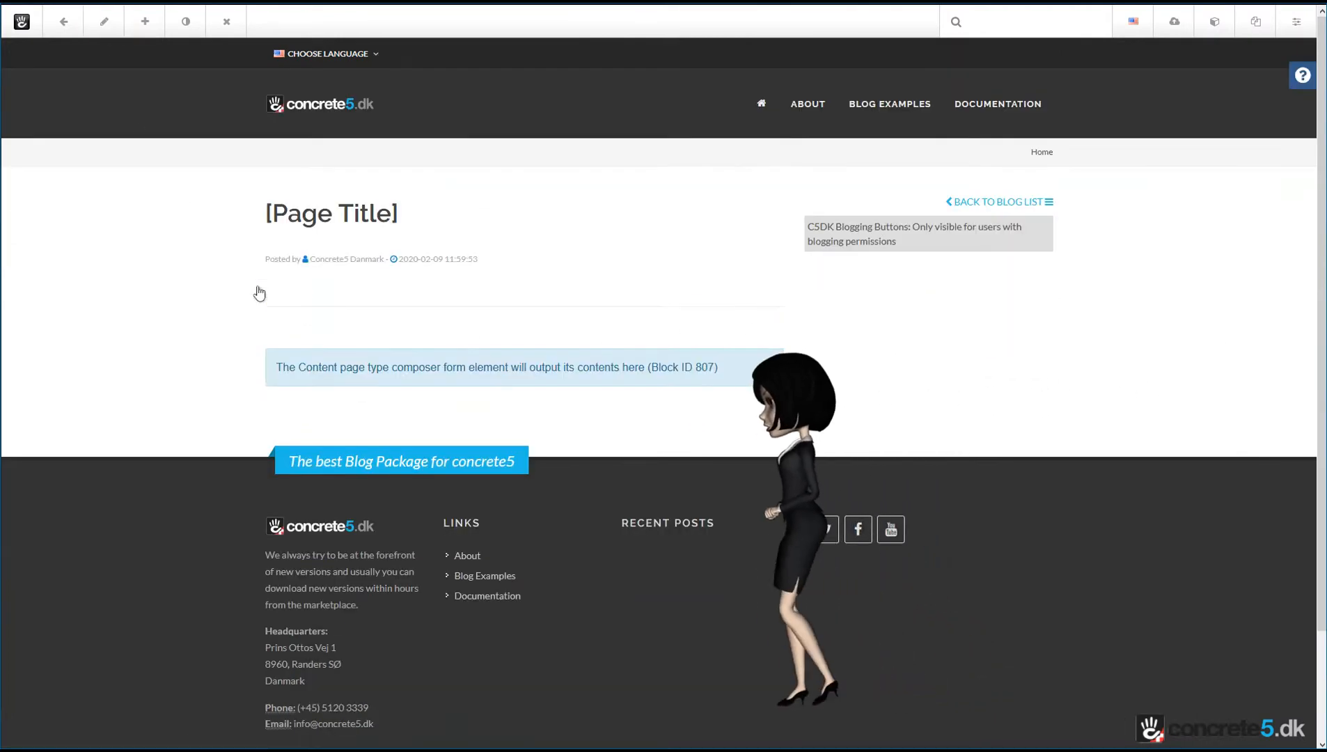
# Step: Check the C5DK Blog package's blog roots, general settings, and image and thumbnail settings in the dashboard
pyautogui.click(1297, 22)
pyautogui.click(1144, 564)
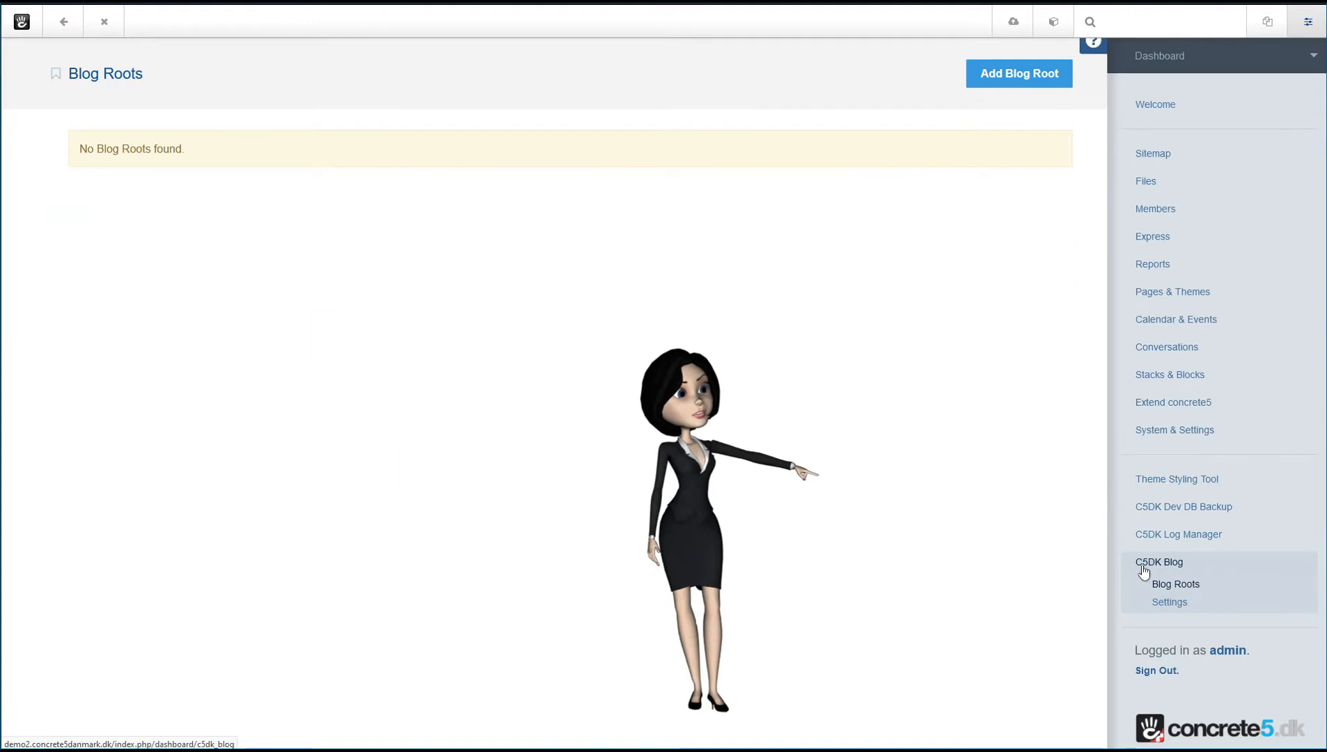
pyautogui.click(1170, 603)
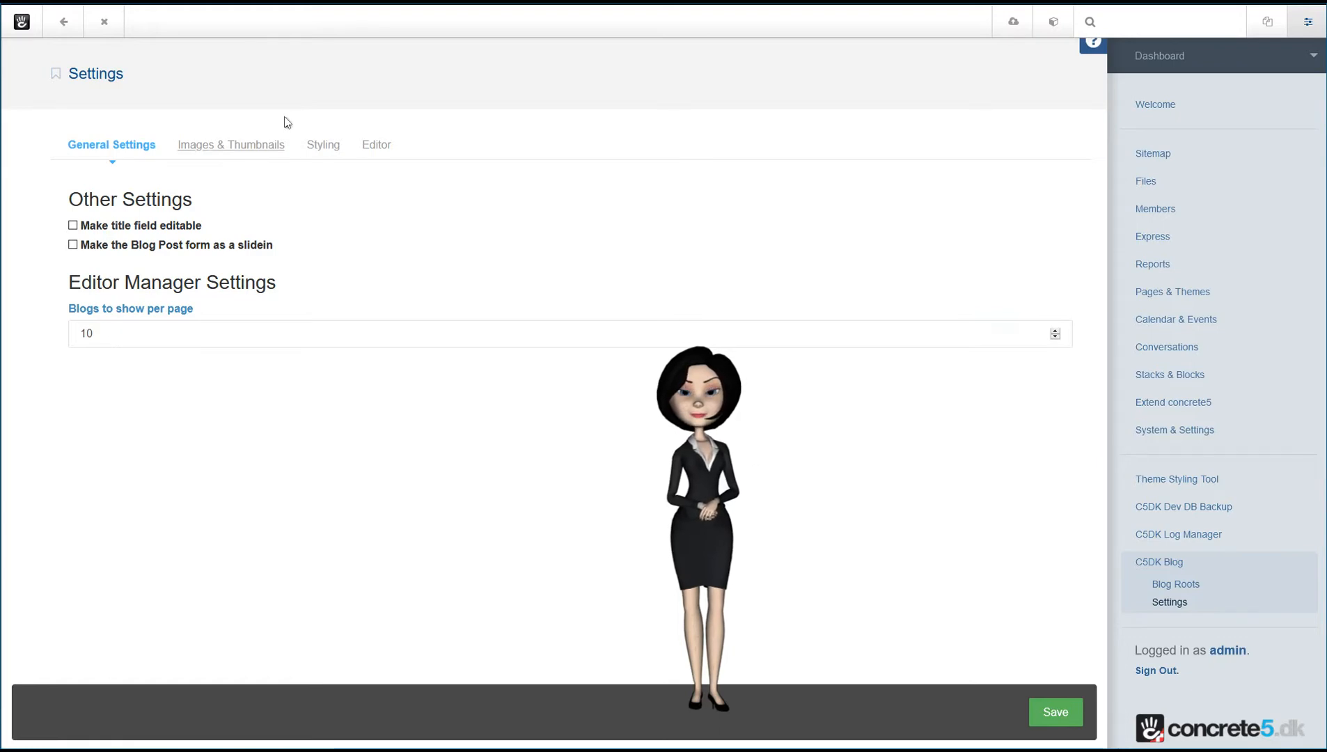
pyautogui.click(259, 152)
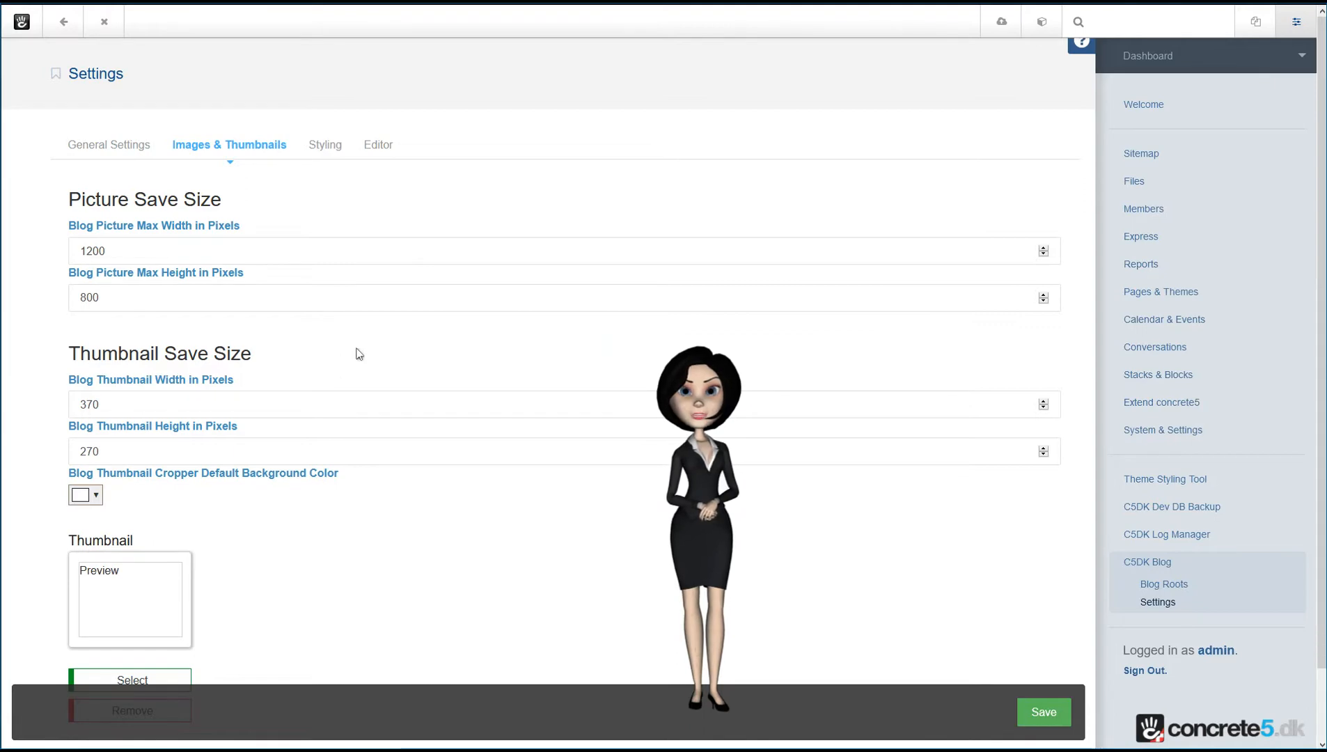
# Step: Choose parallax1.jpg from the C5DK Slider folder as the default blog thumbnail image
pyautogui.scroll(-2, 359, 352)
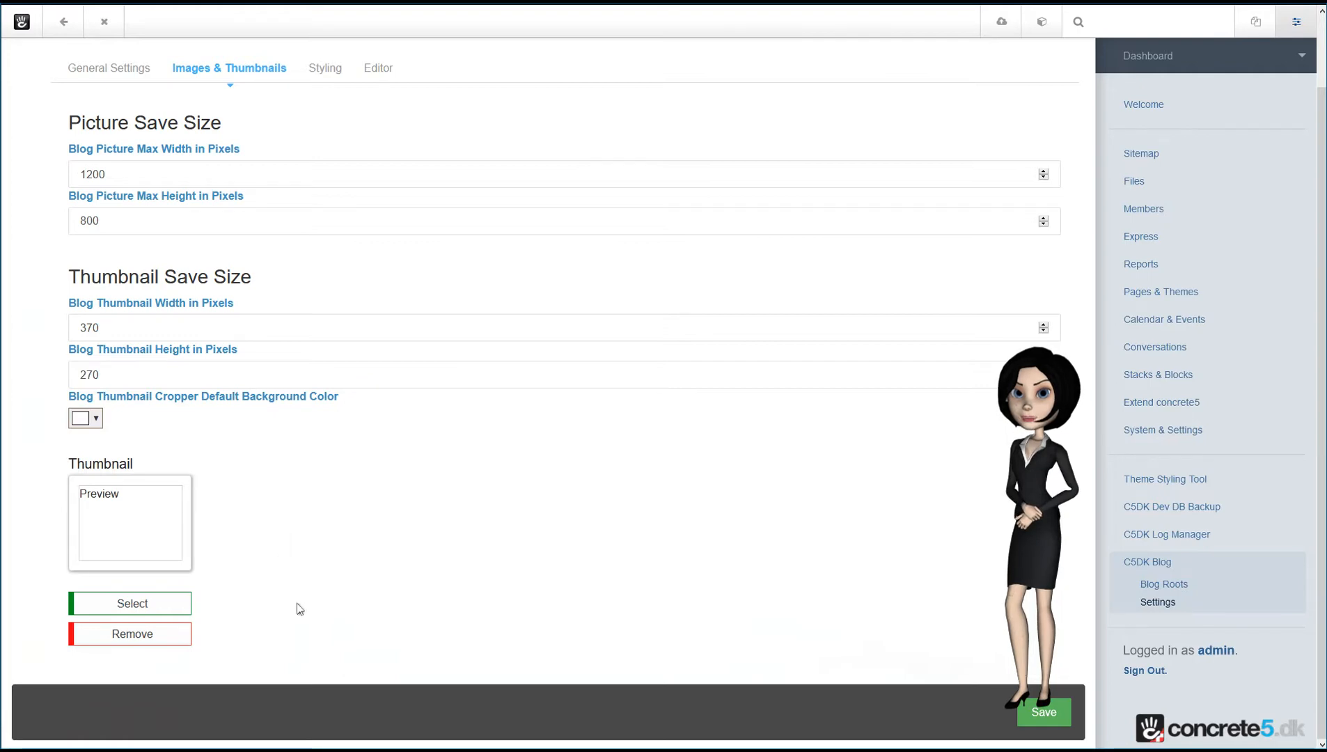
pyautogui.click(132, 603)
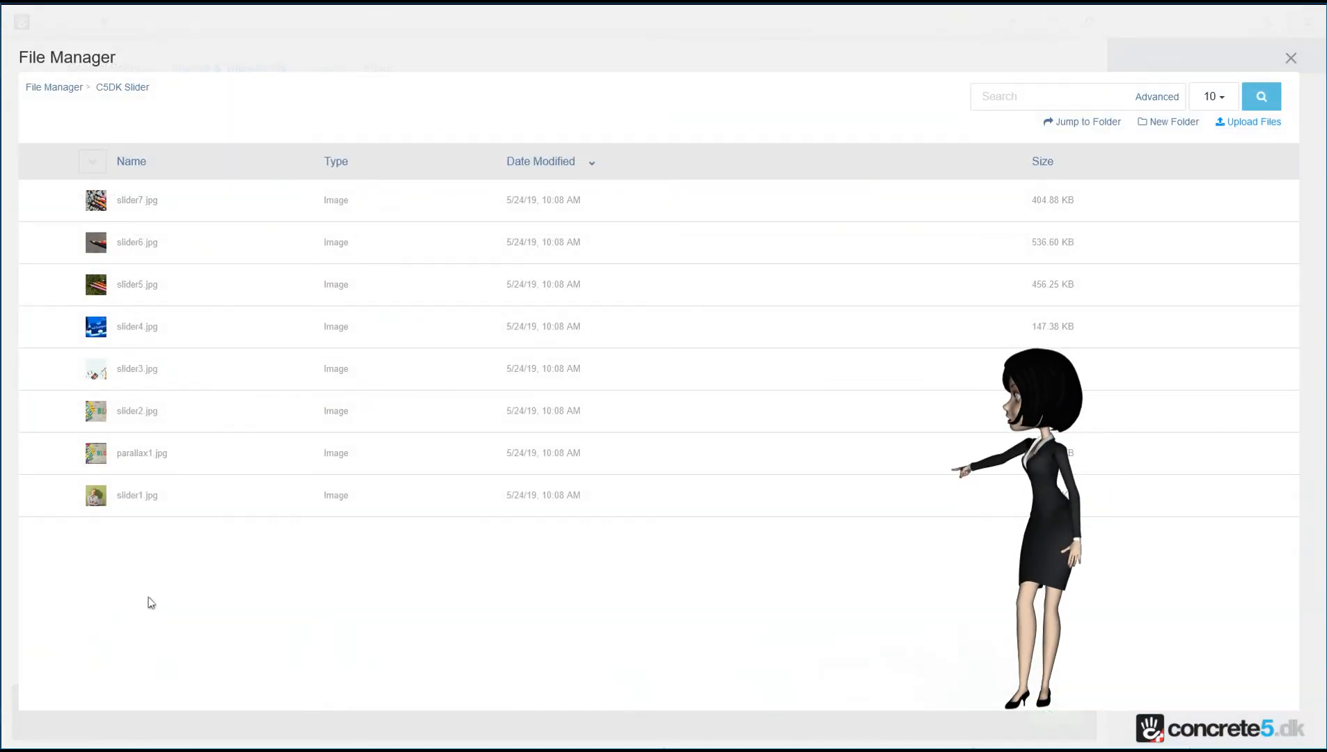
pyautogui.moveTo(91, 465)
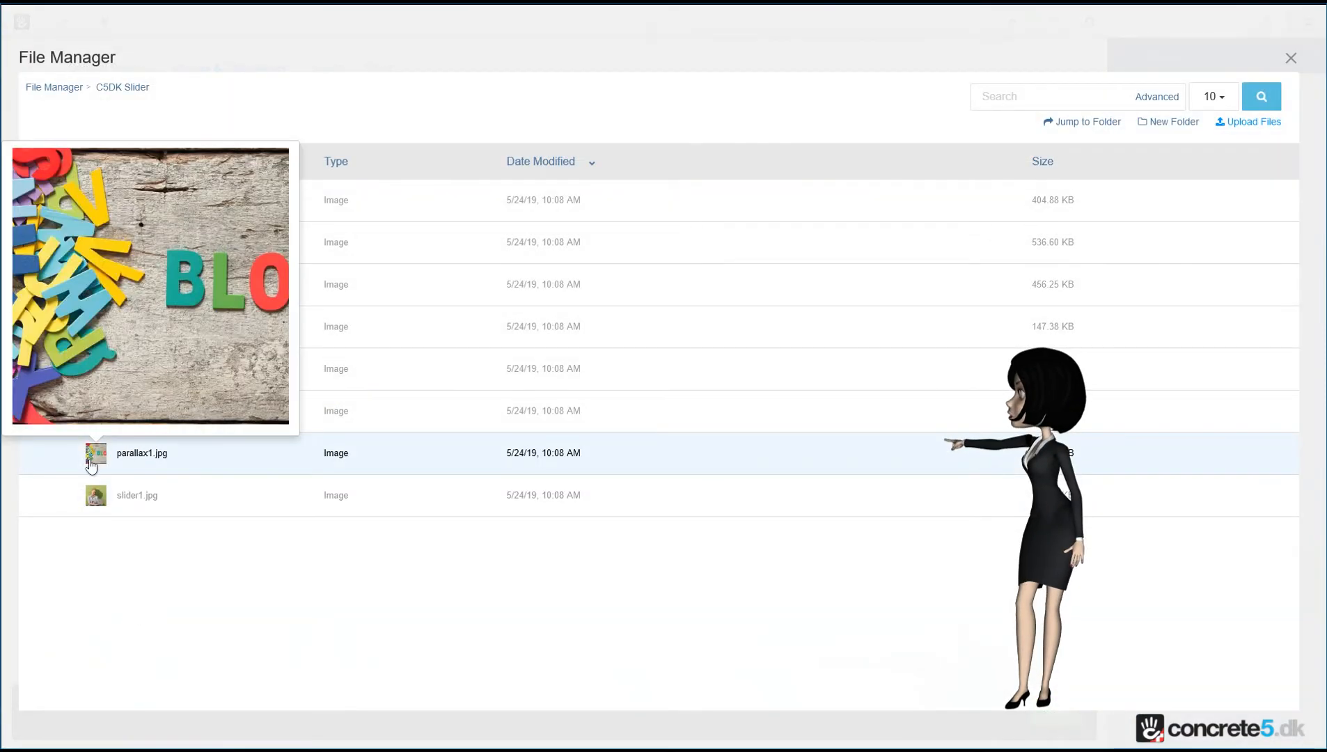
pyautogui.moveTo(97, 427)
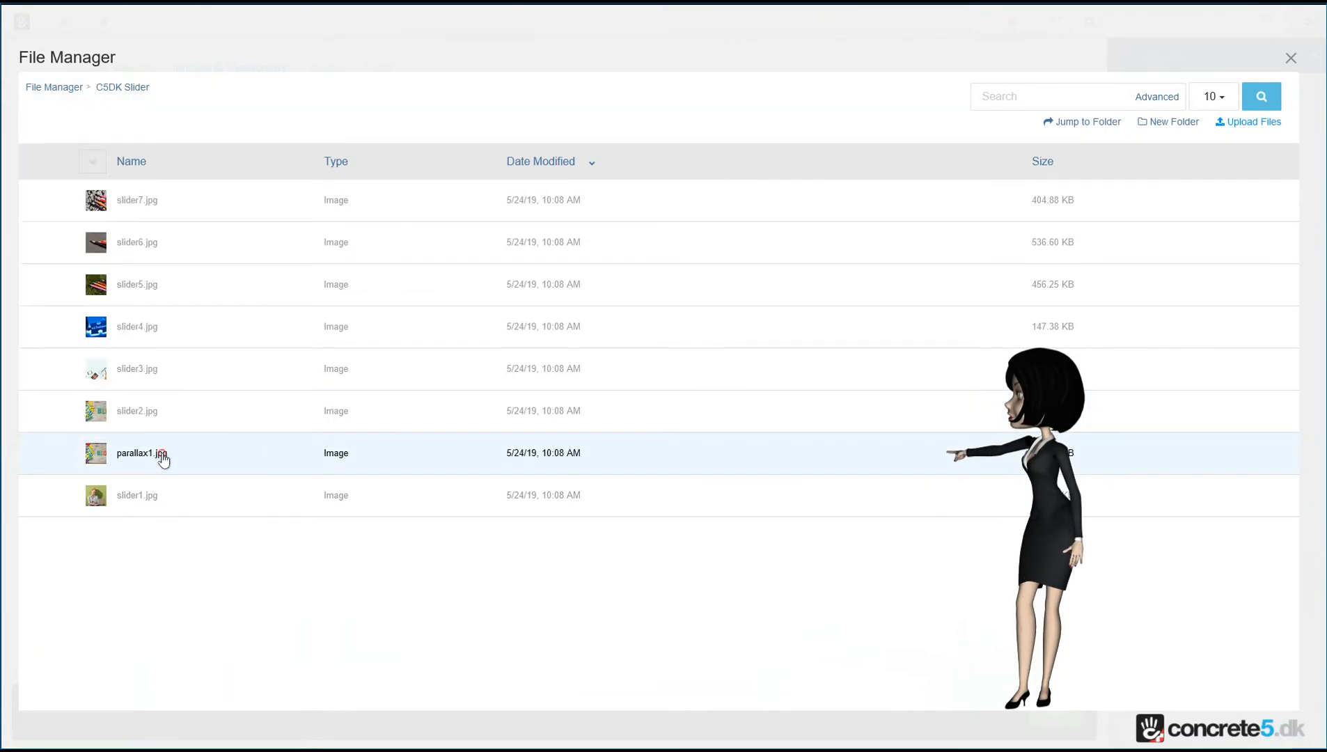
pyautogui.click(164, 454)
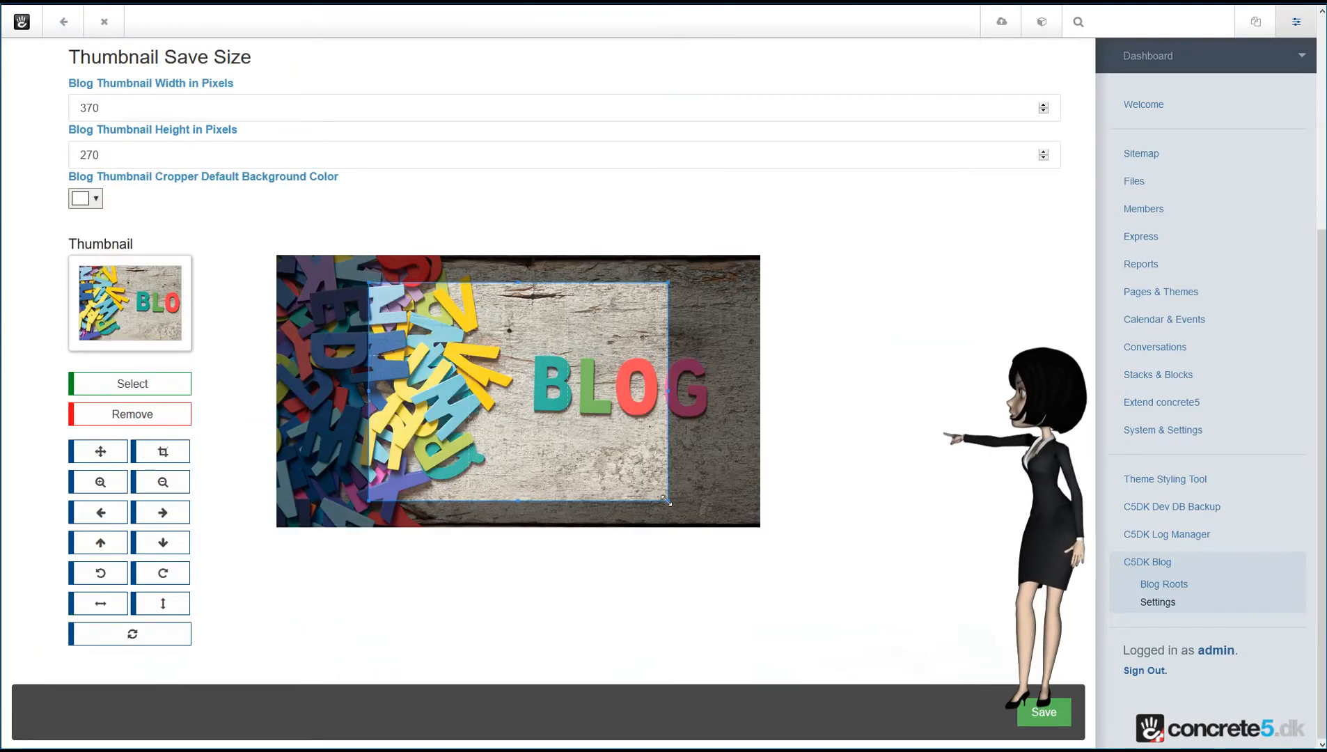
# Step: Try out the thumbnail cropper by enlarging and moving the crop area and rotating the image clockwise and back
pyautogui.moveTo(668, 499); pyautogui.dragTo(694, 519)
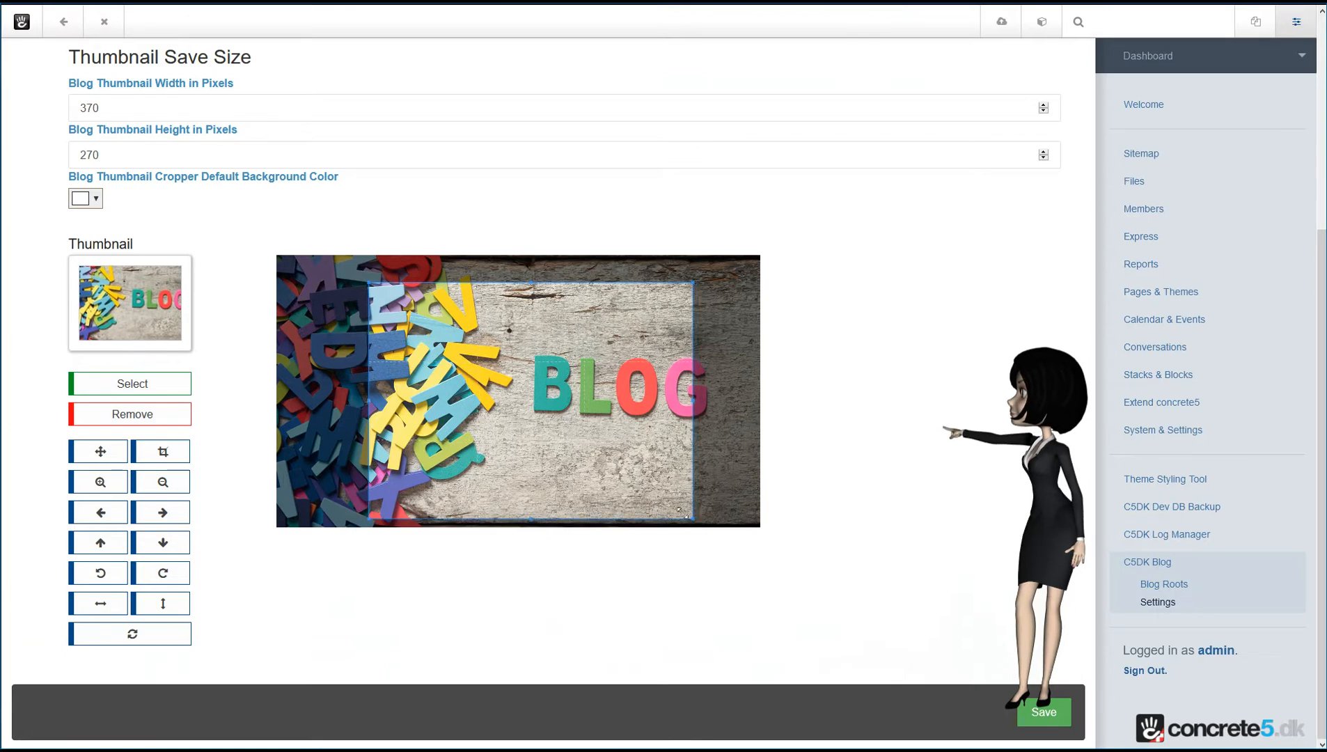
pyautogui.moveTo(367, 281); pyautogui.dragTo(333, 253)
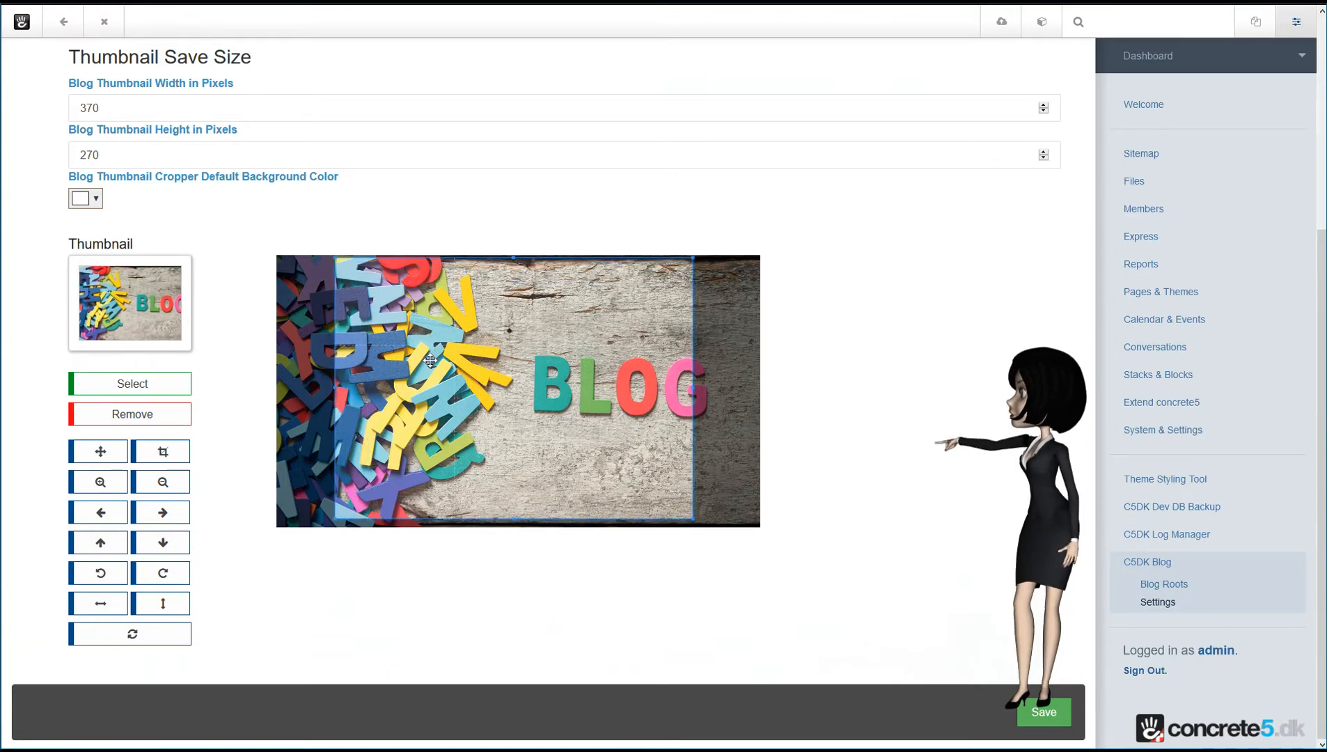
pyautogui.moveTo(429, 359); pyautogui.dragTo(467, 360)
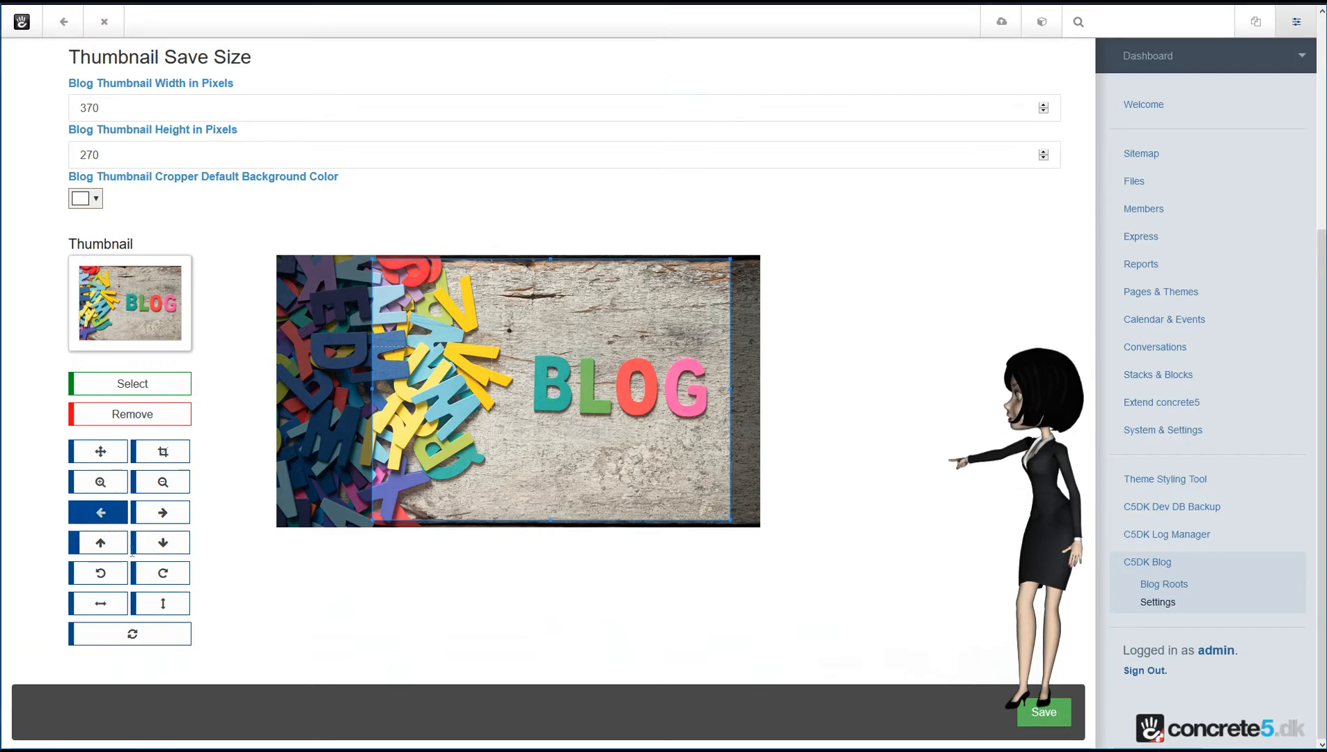
pyautogui.click(174, 584)
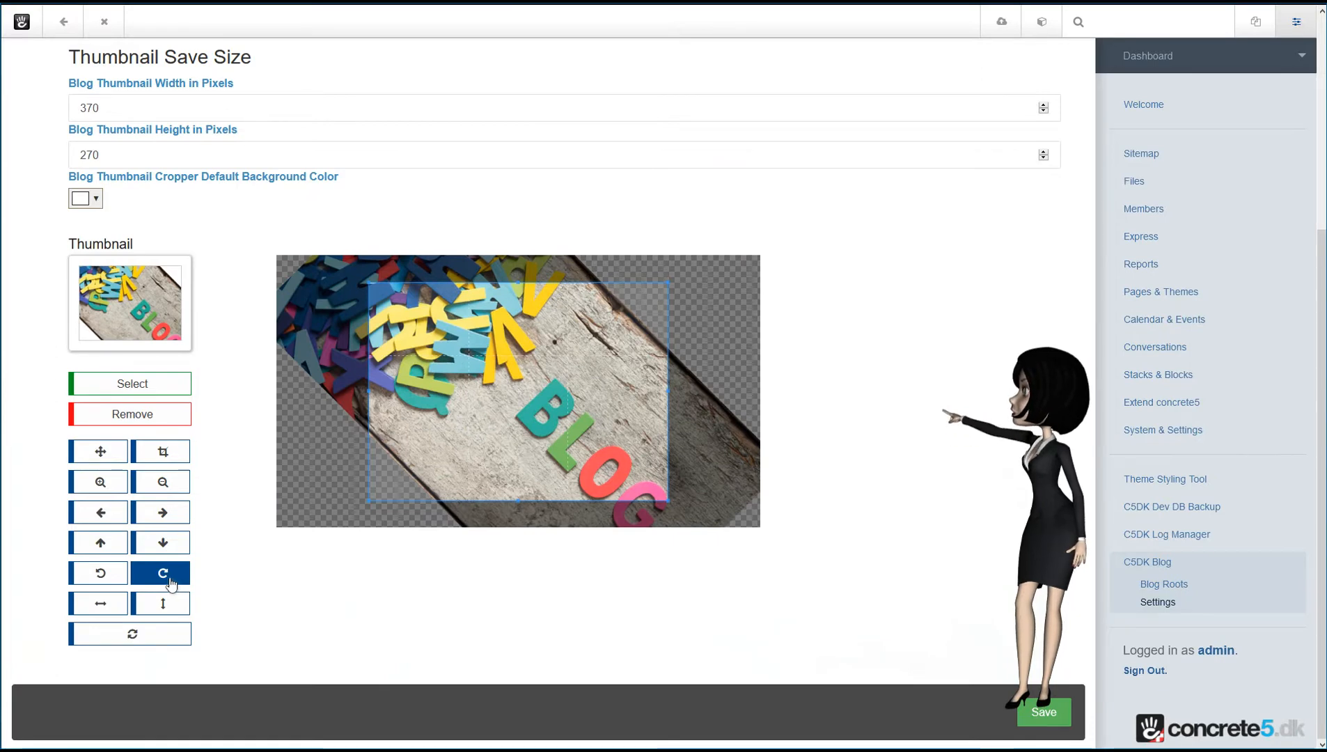
pyautogui.click(107, 577)
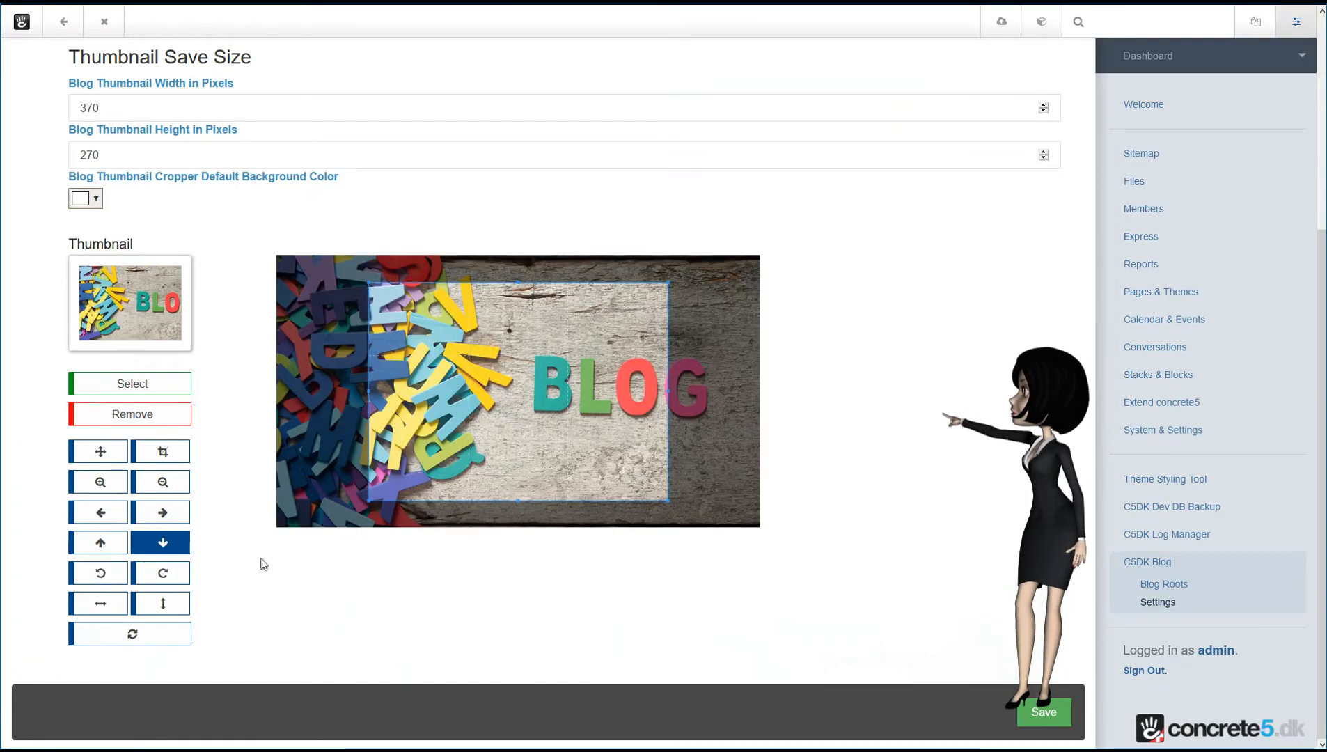
# Step: Enlarge the thumbnail crop area so it takes in the whole word BLOG and save the blog settings
pyautogui.moveTo(669, 500); pyautogui.dragTo(698, 522)
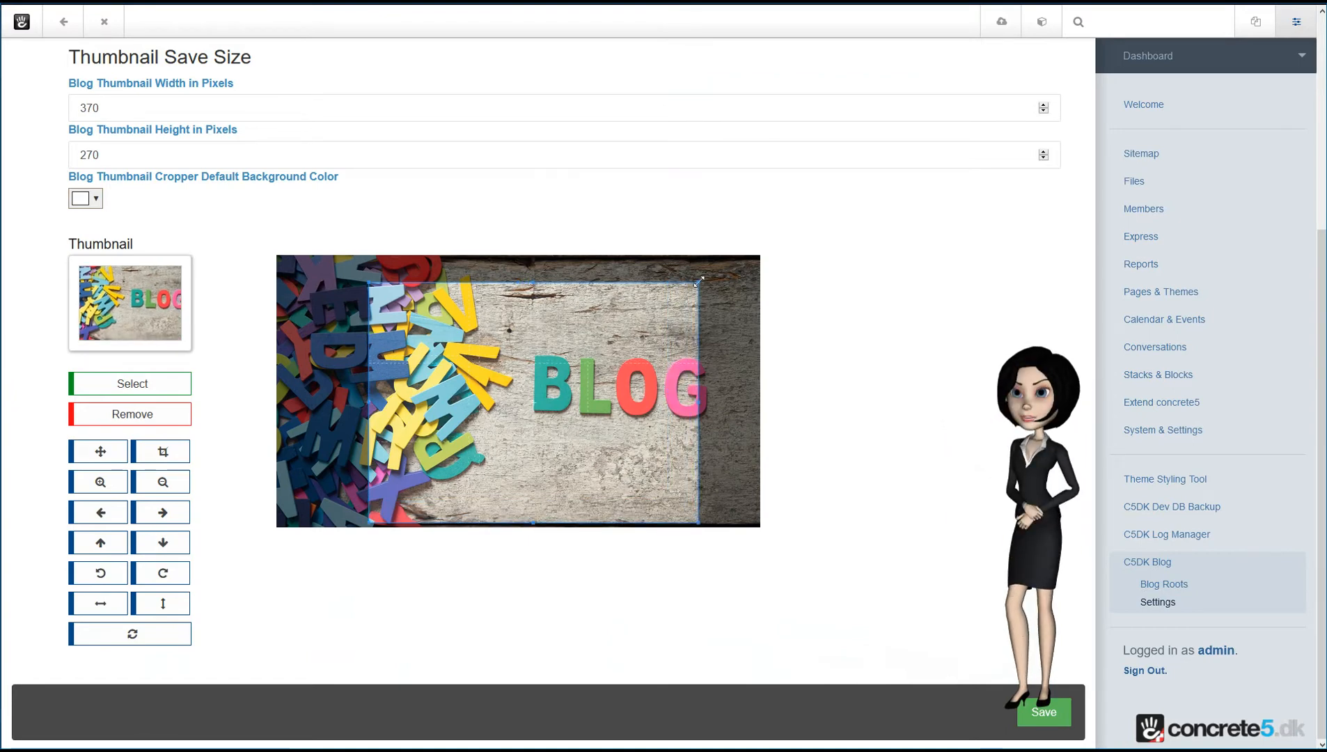
pyautogui.moveTo(698, 281); pyautogui.dragTo(729, 260)
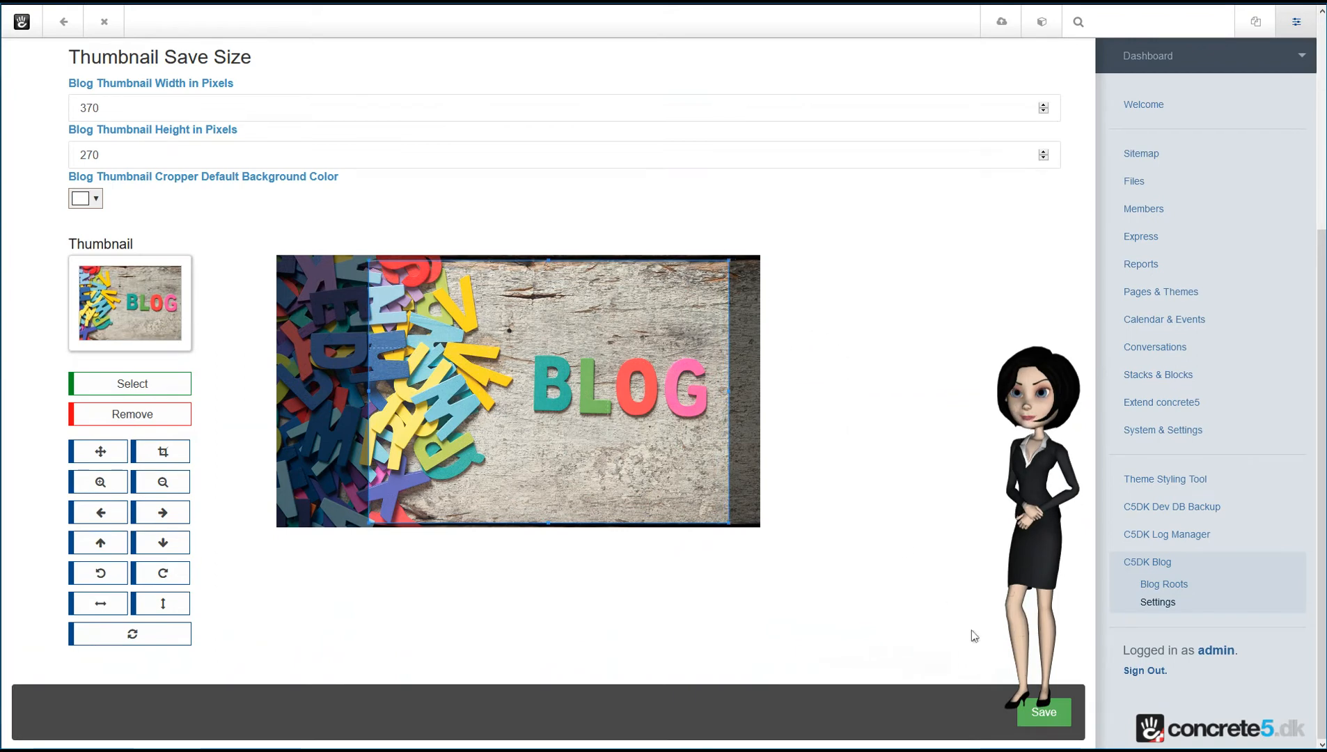
pyautogui.click(1043, 713)
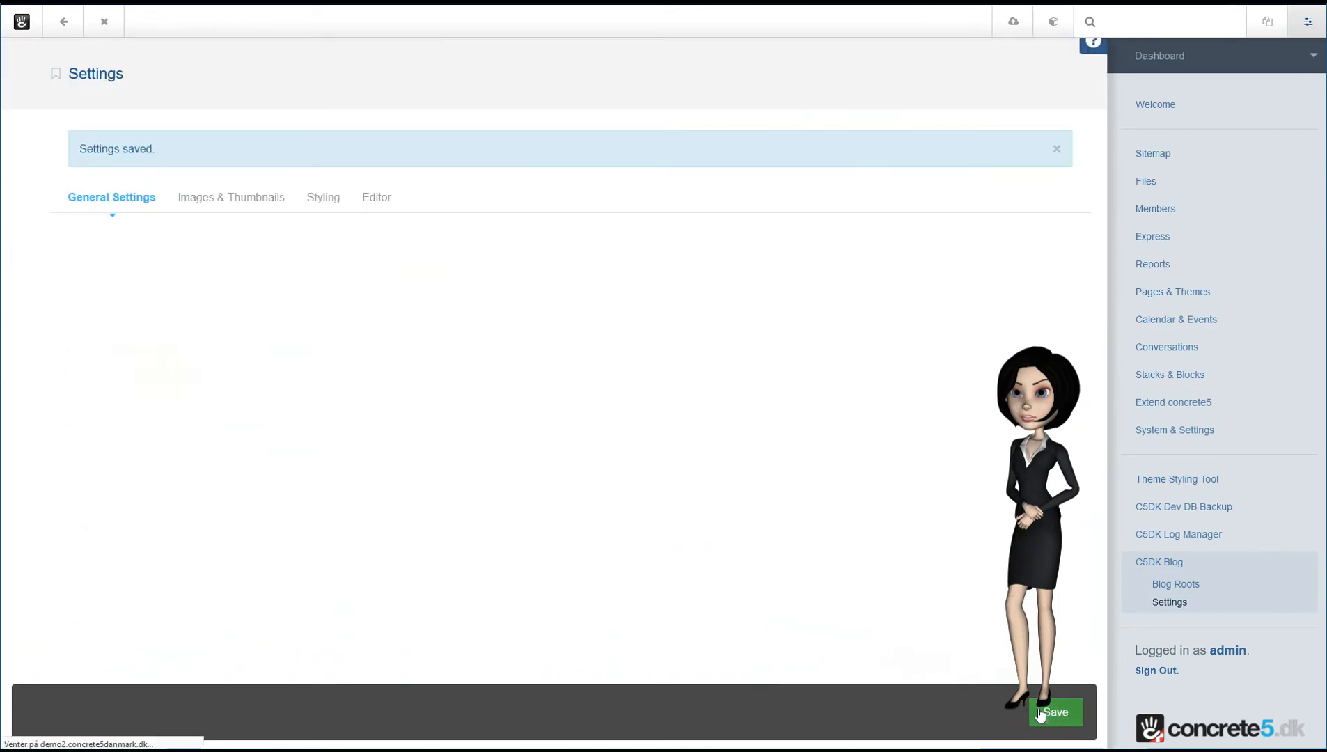
# Step: Check the saved default thumbnail preview and the CSS styling settings for the header and page list blocks
pyautogui.click(238, 202)
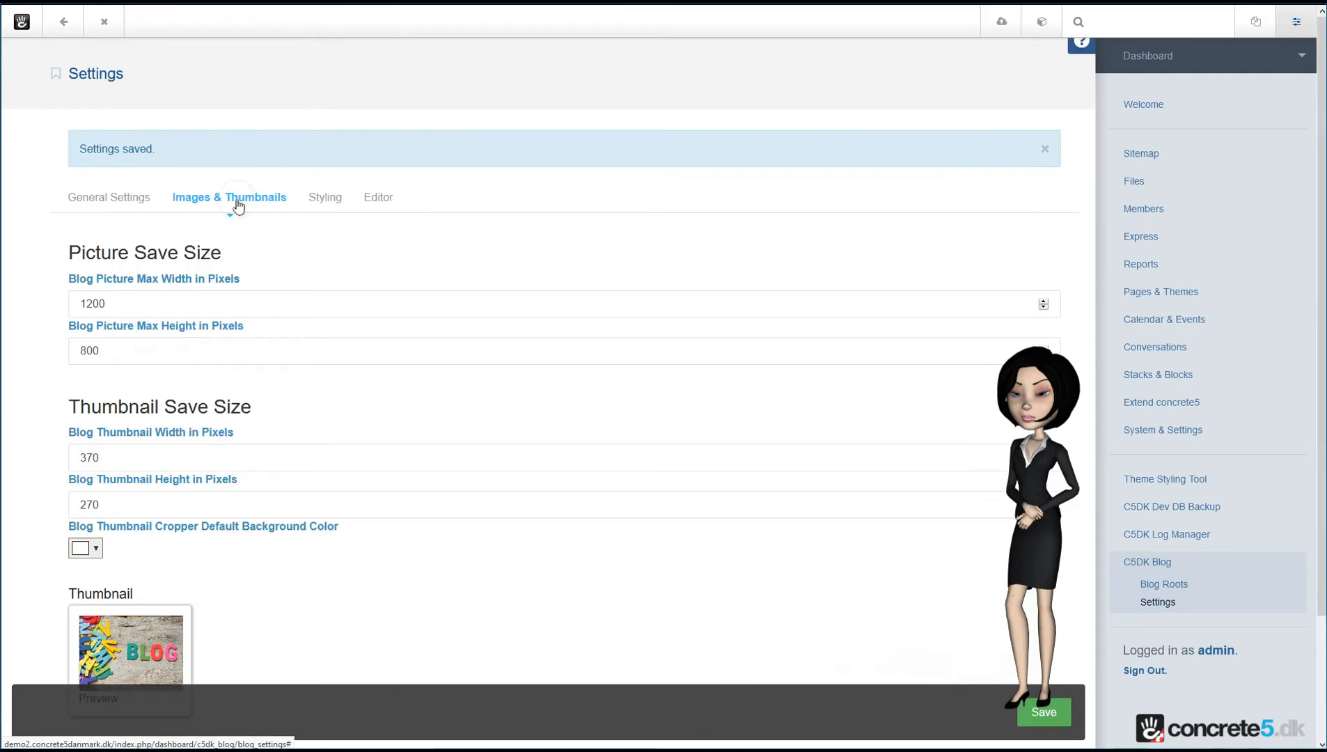
pyautogui.scroll(-2, 232, 464)
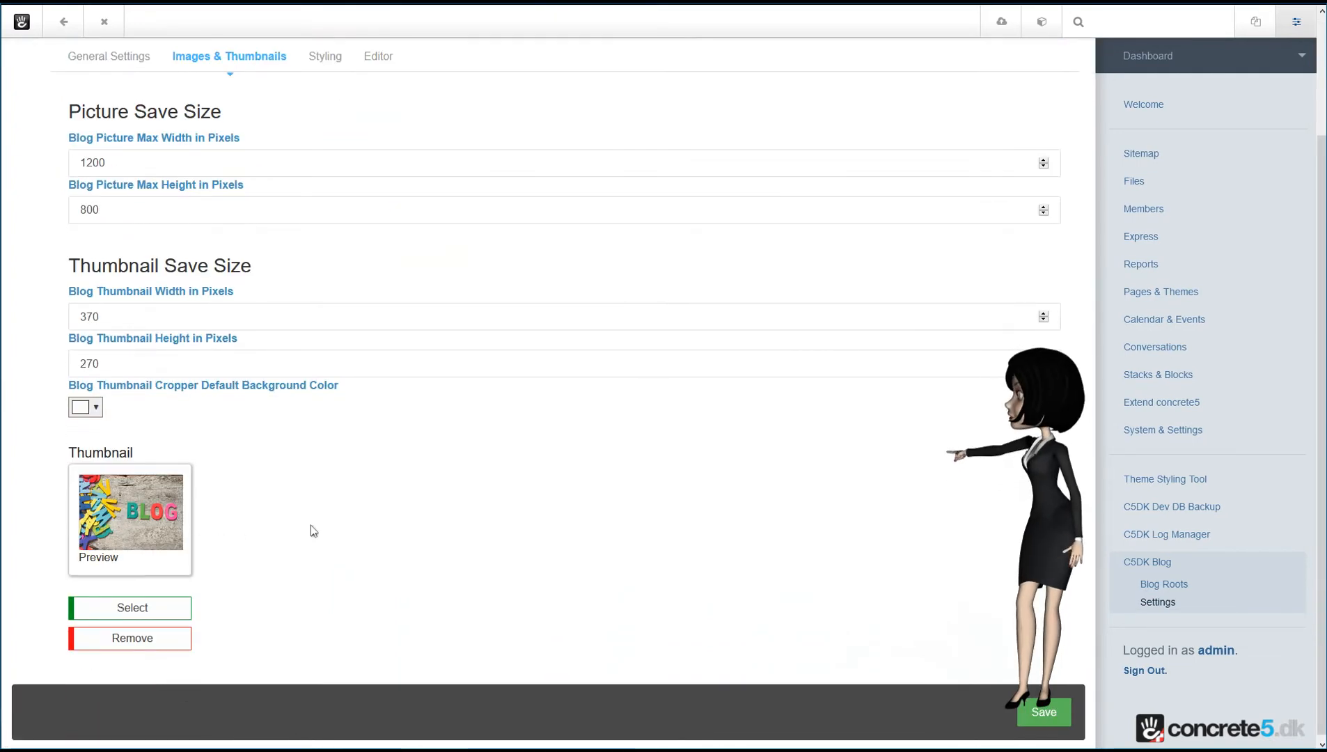
pyautogui.scroll(2, 304, 500)
pyautogui.click(322, 203)
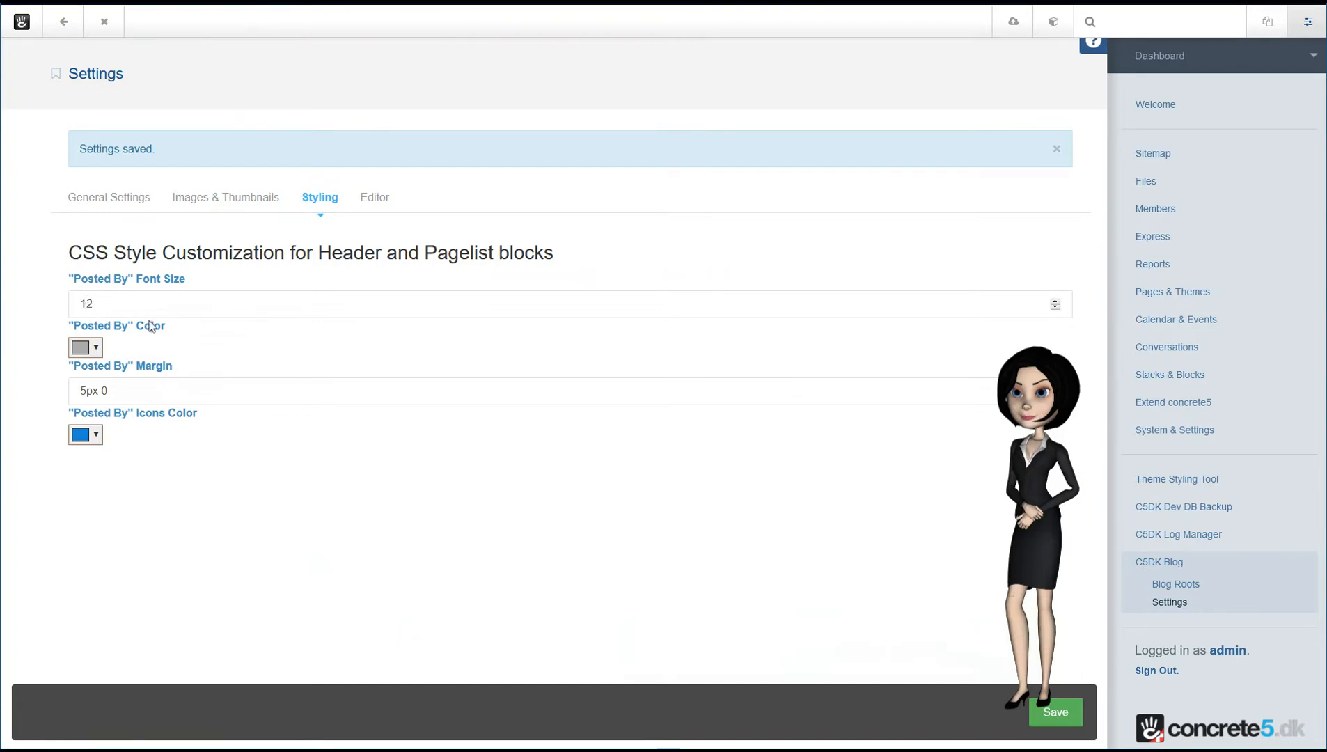
# Step: Set the editor's Blog User Image Manager filetypes to "jpg, jpeg" and save the blog settings
pyautogui.click(373, 202)
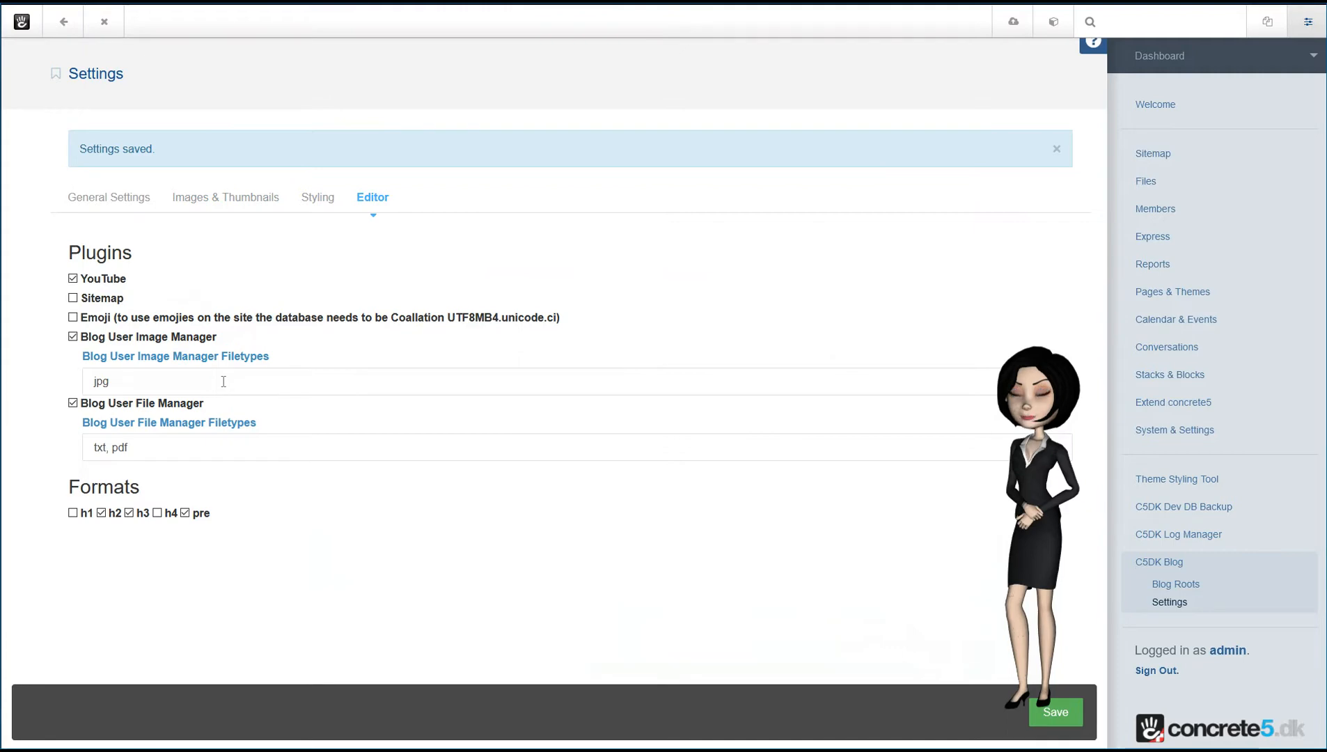
pyautogui.click(123, 381)
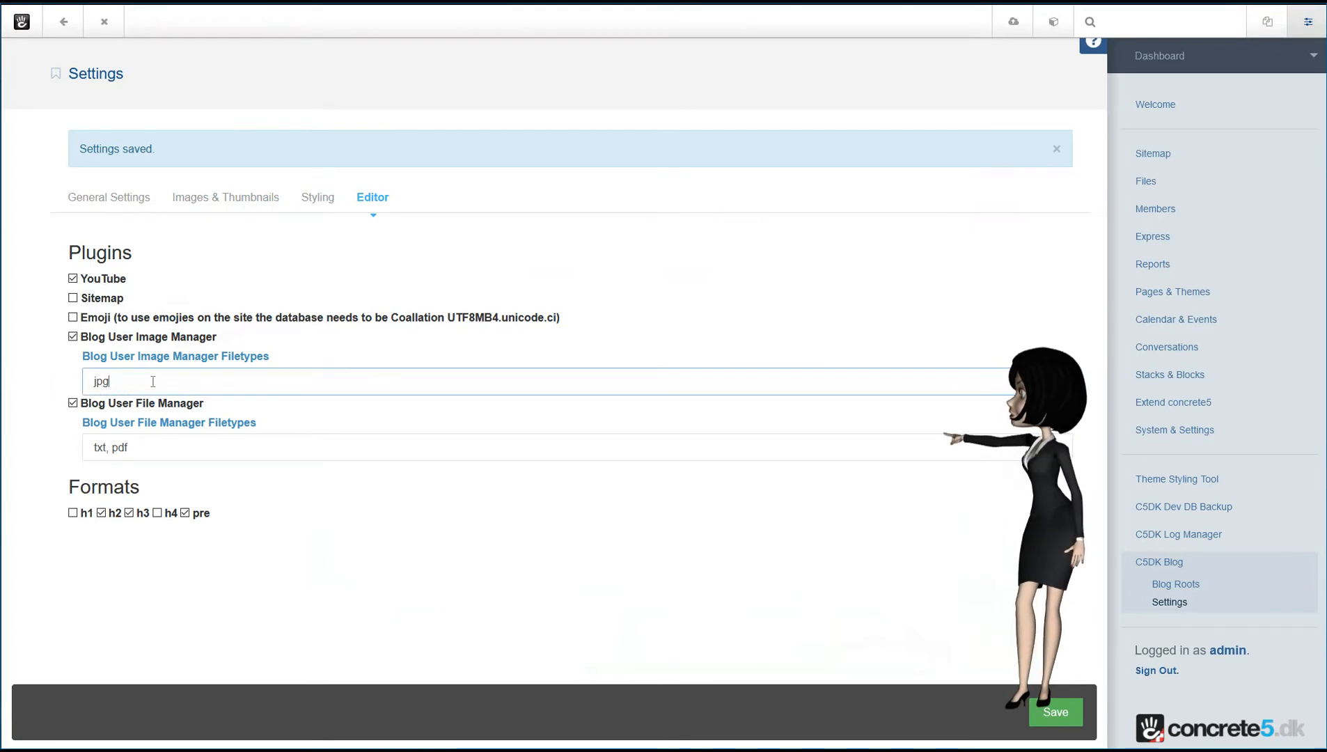
pyautogui.write(',')
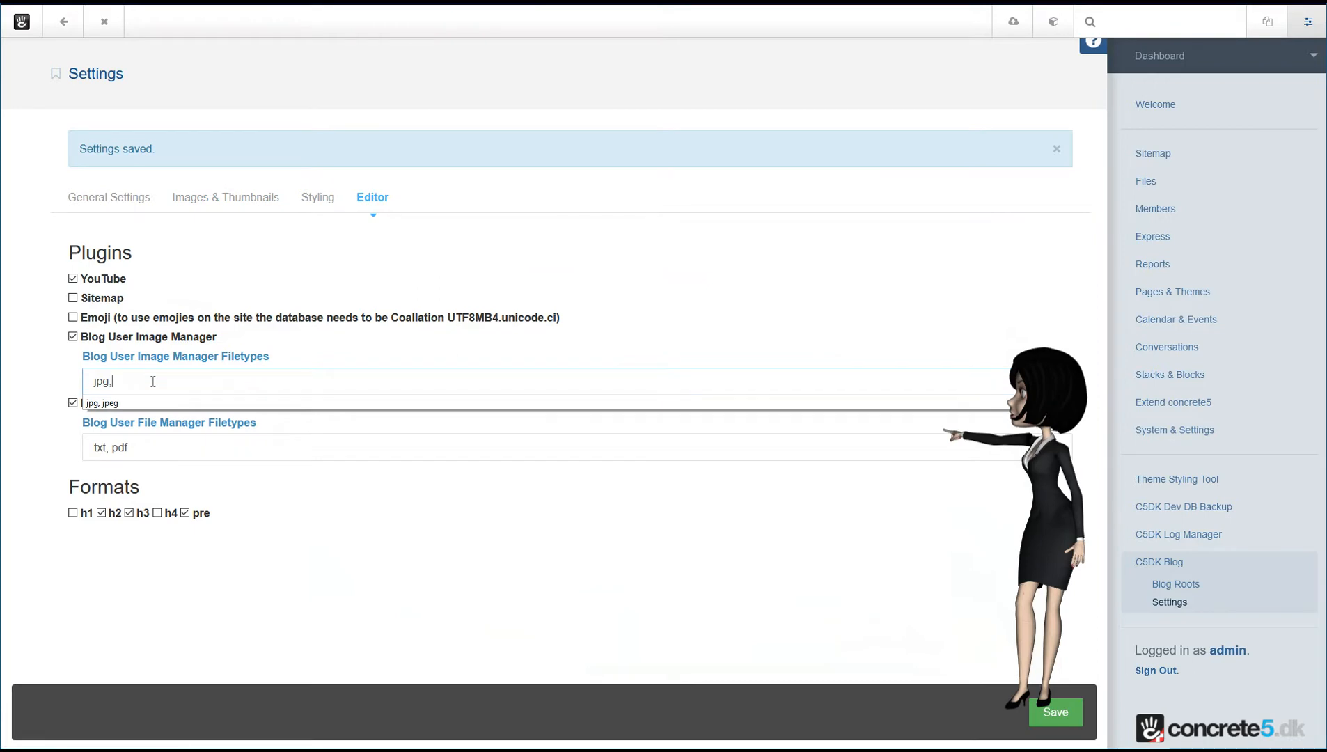
pyautogui.press('Down')
pyautogui.press('Return')
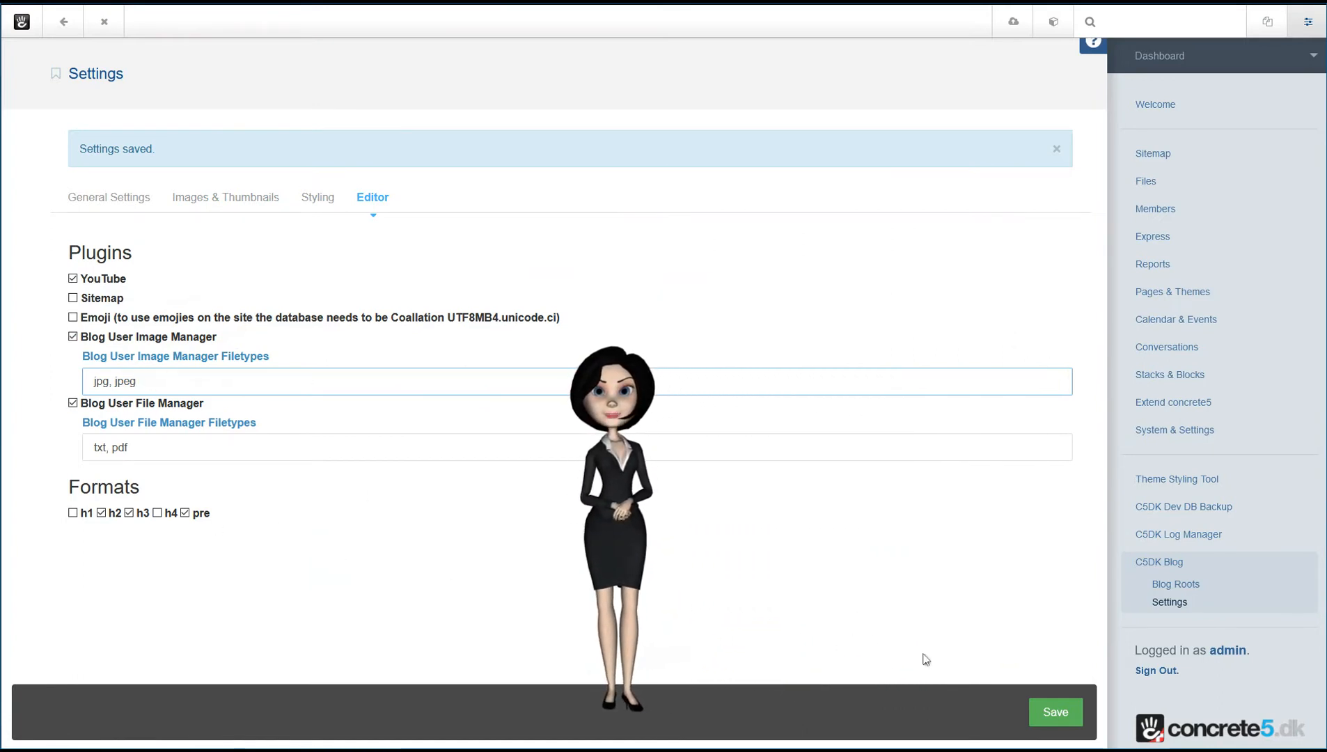
pyautogui.click(1057, 712)
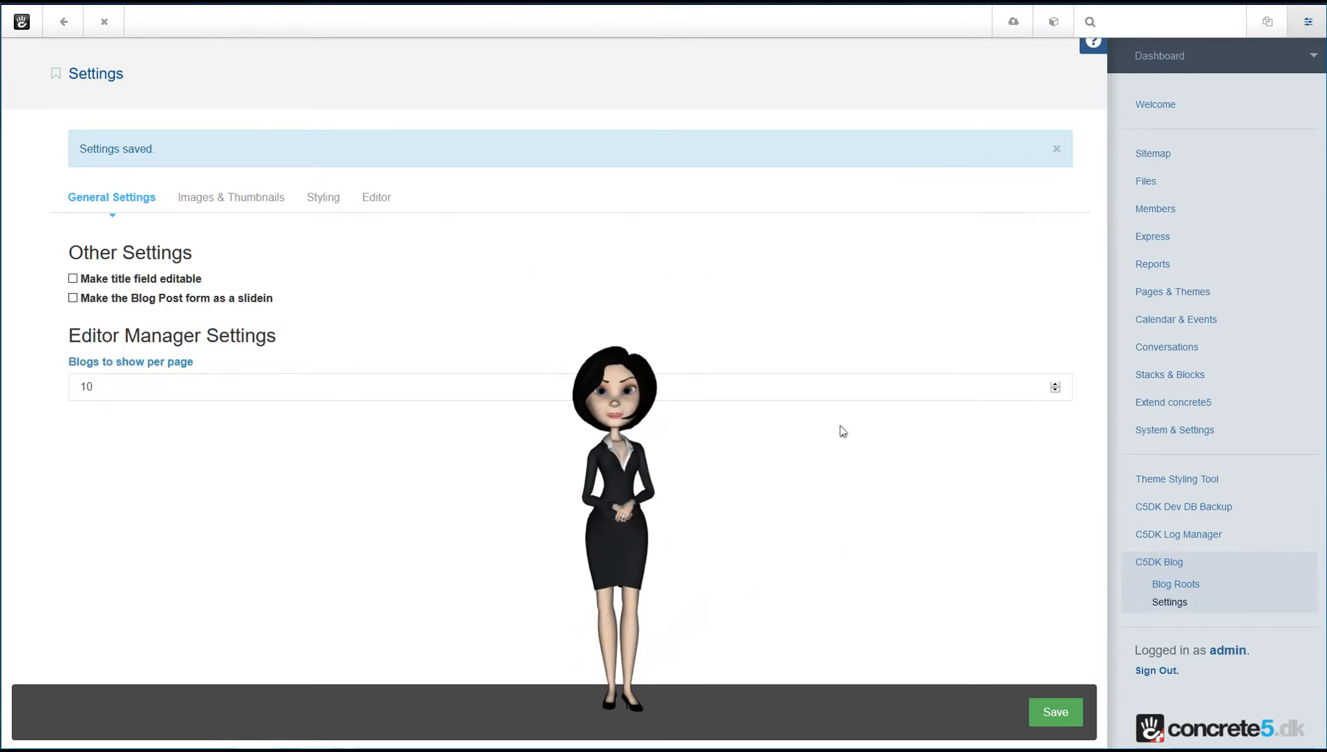
# Step: Add the Standard Blog page under Blog Examples as a new blog root in C5DK Blog and save it
pyautogui.click(64, 24)
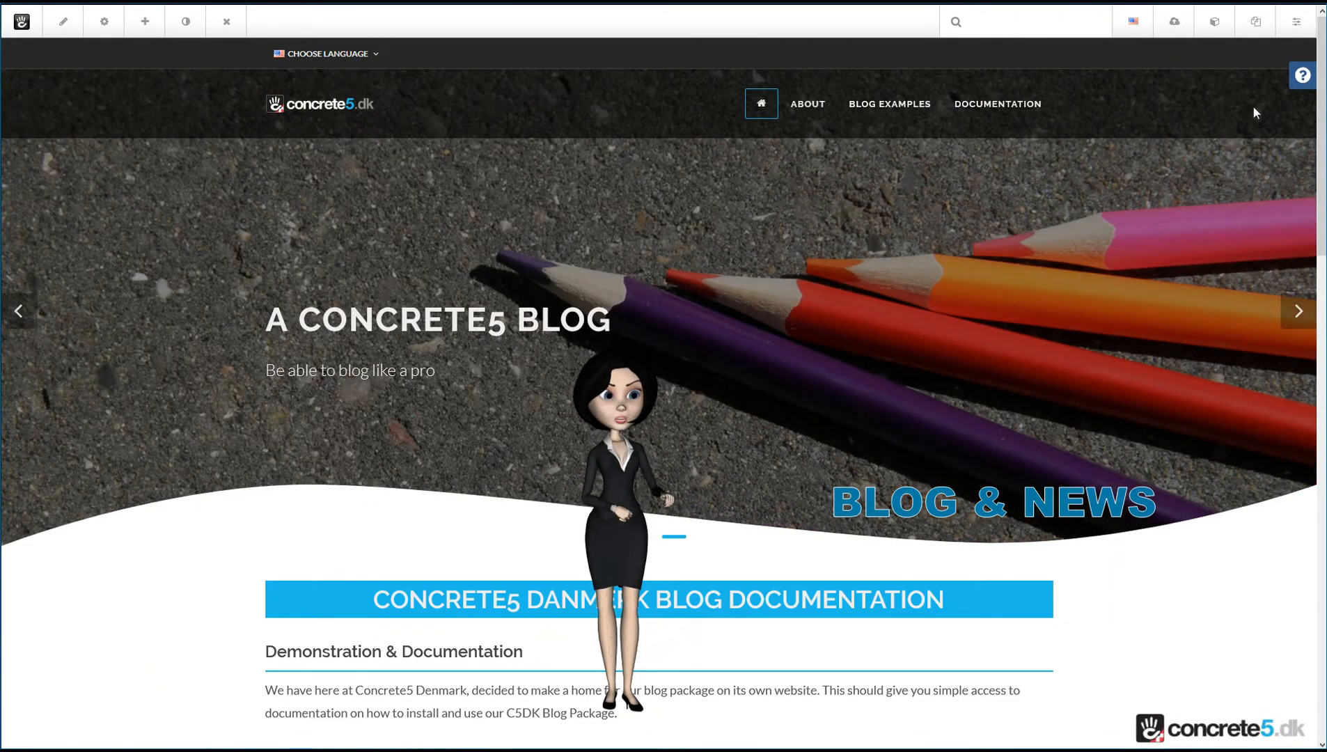
pyautogui.click(1296, 25)
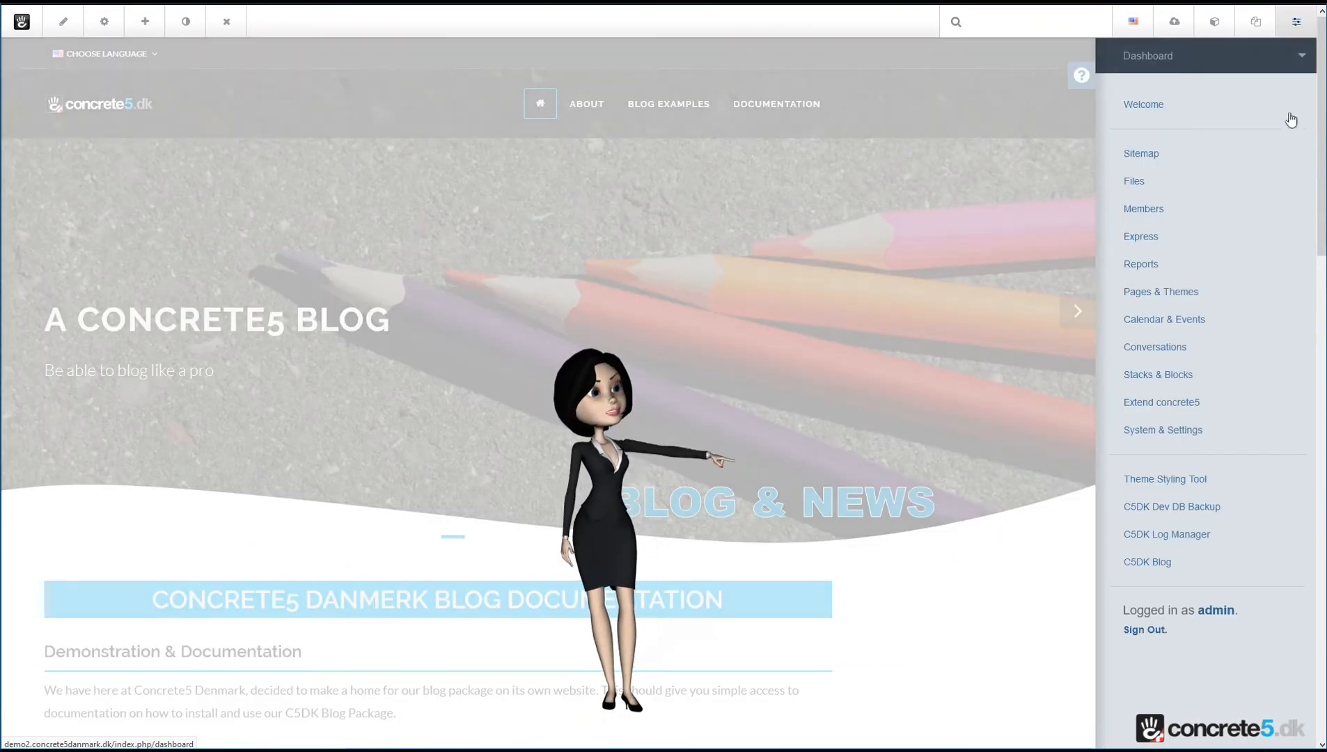
pyautogui.click(1147, 562)
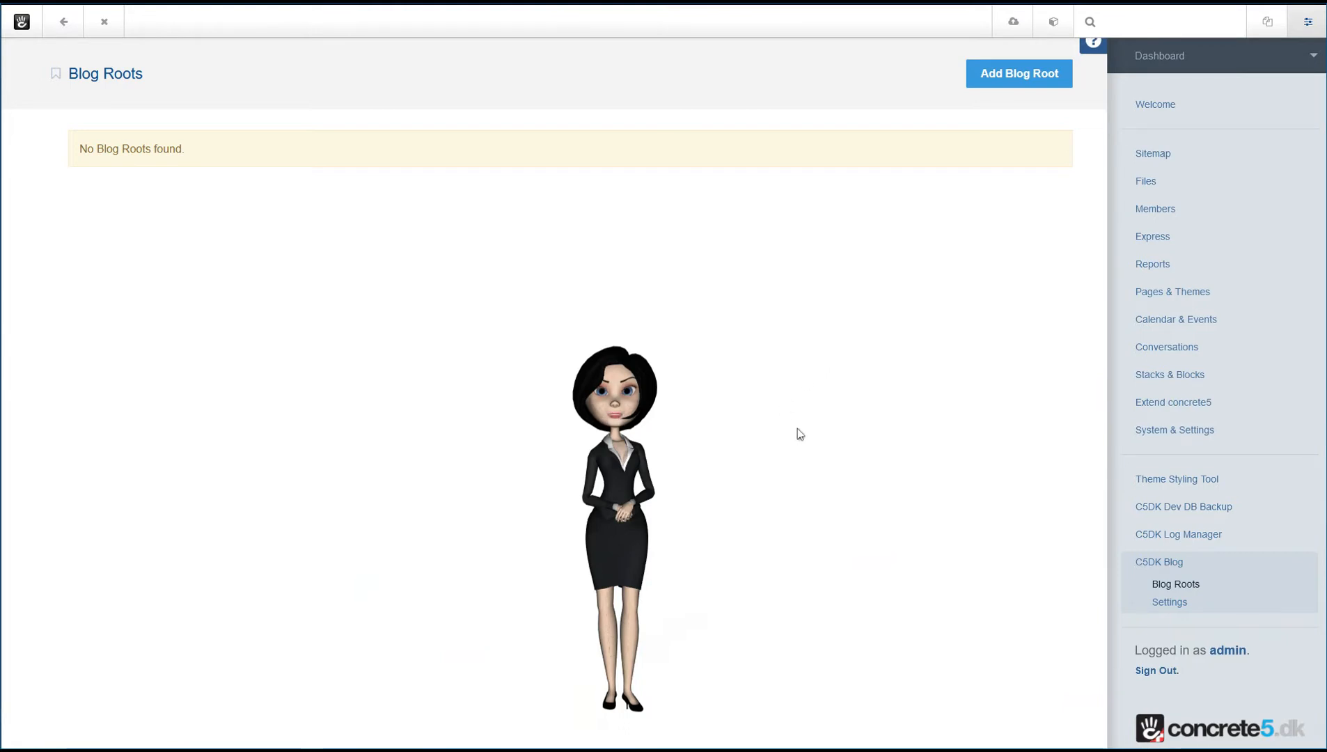
pyautogui.click(1023, 83)
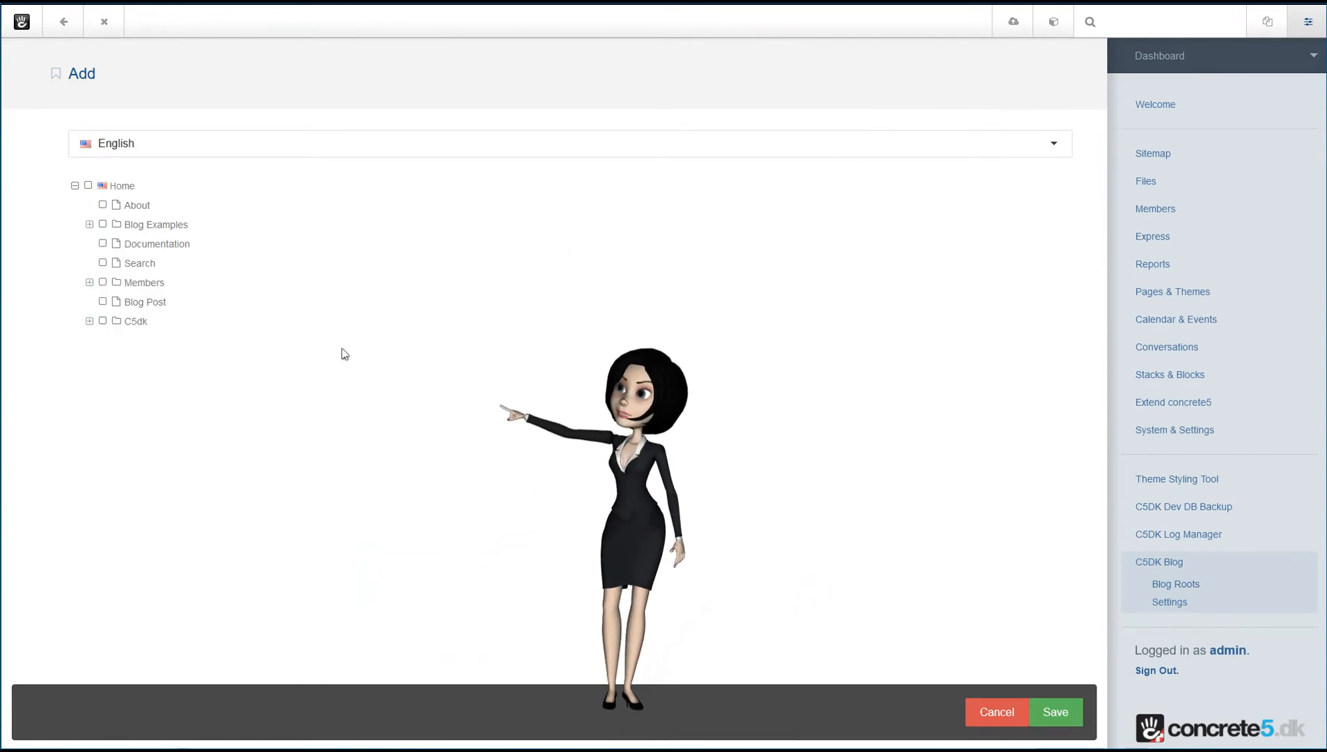
pyautogui.click(89, 224)
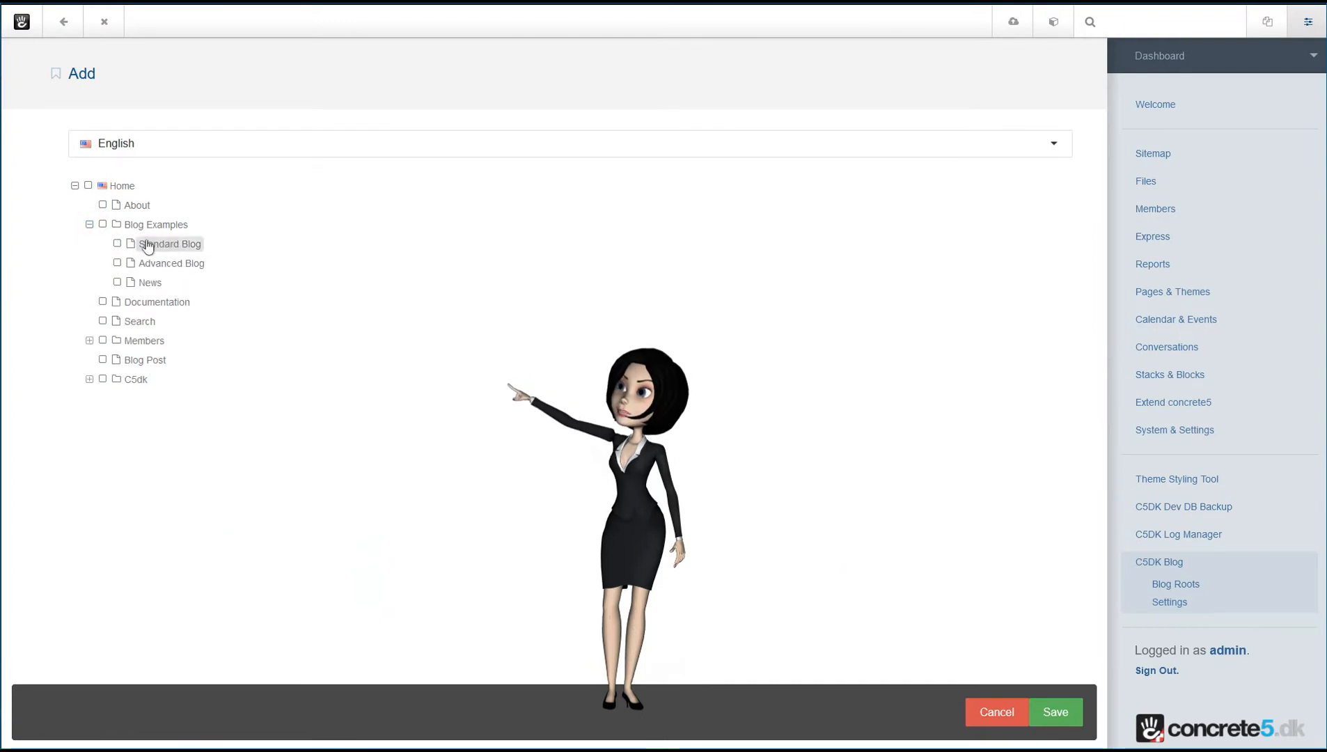
pyautogui.click(117, 243)
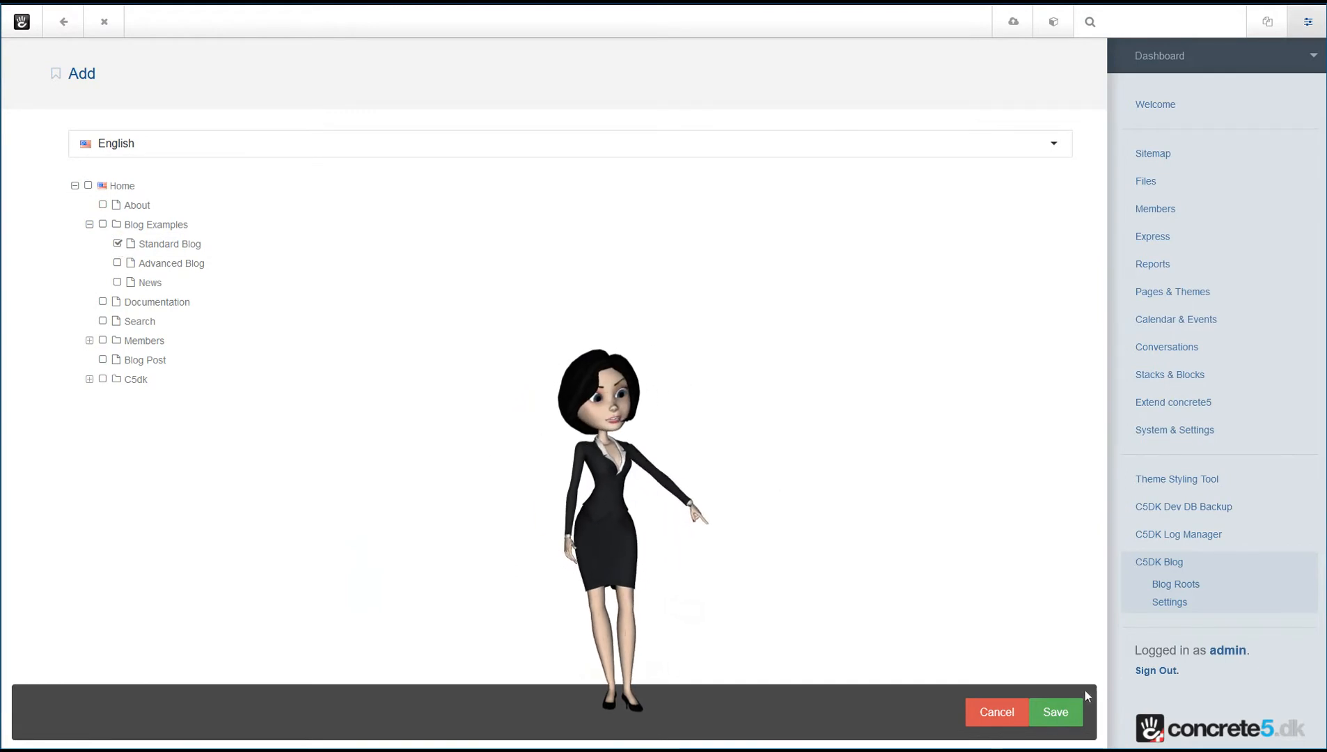
pyautogui.click(1068, 714)
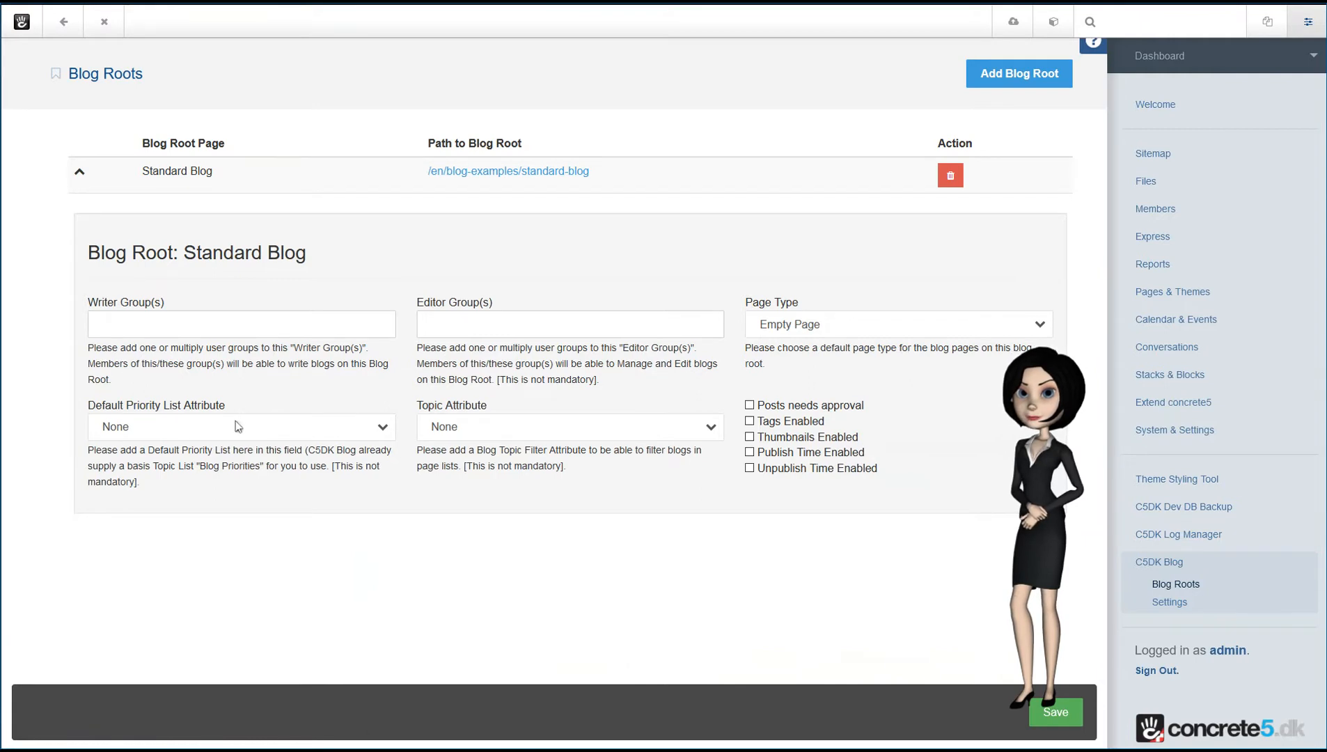
# Step: Configure the Standard Blog root with writer group Blog Writers, page type C5DK Standard Blog Entry and thumbnails enabled, and save it
pyautogui.click(161, 325)
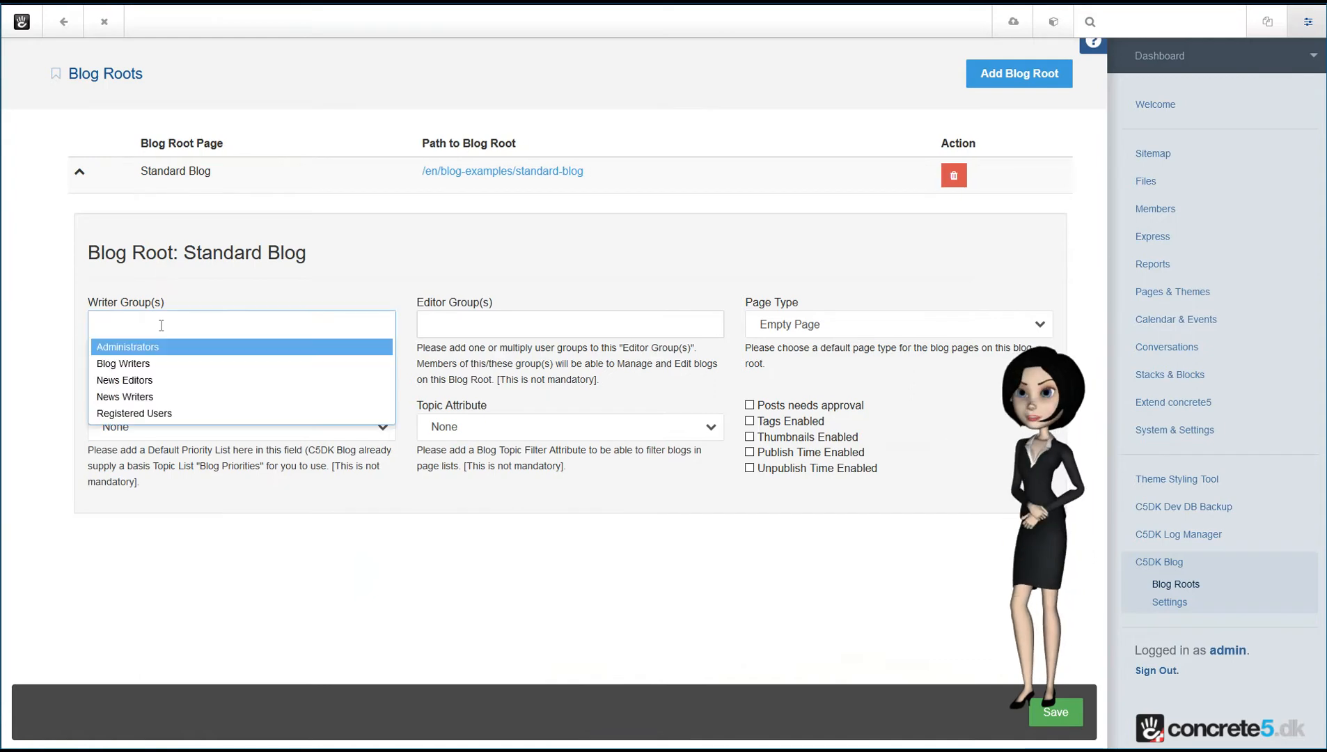
pyautogui.click(136, 364)
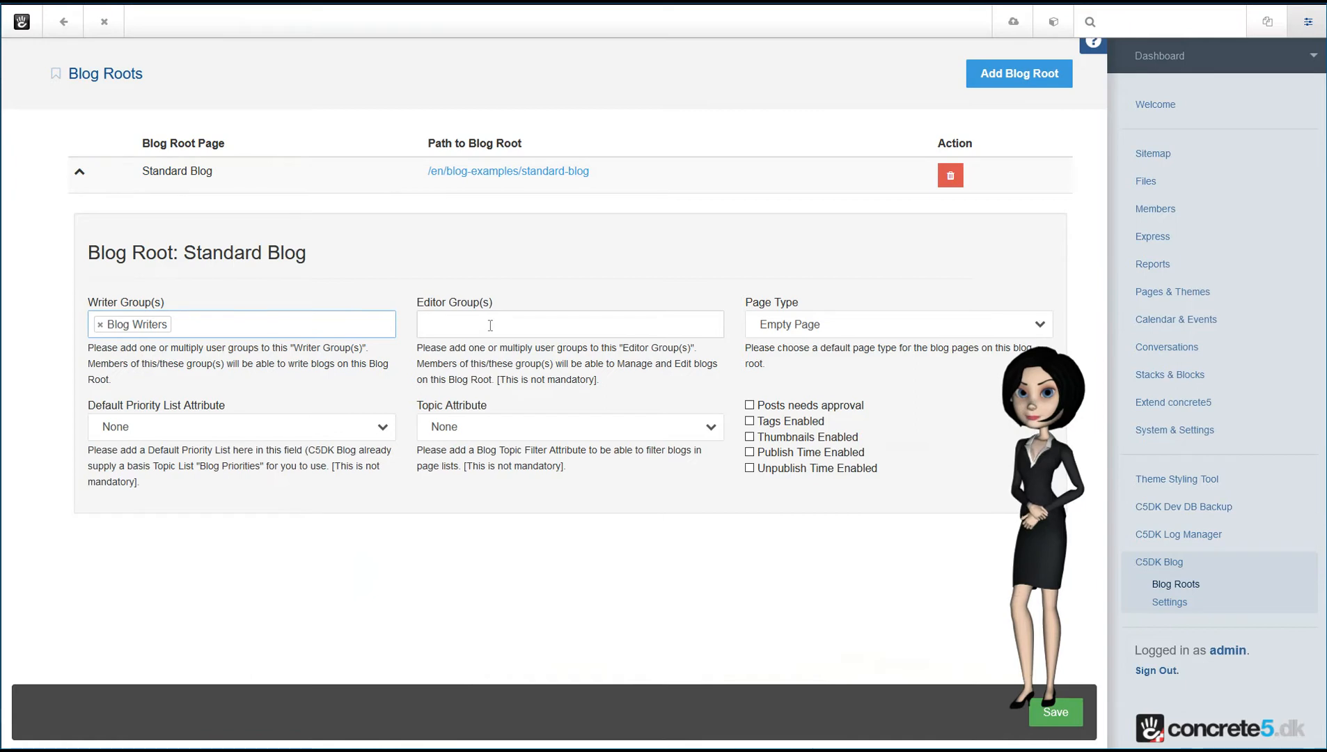
pyautogui.click(828, 333)
pyautogui.click(872, 449)
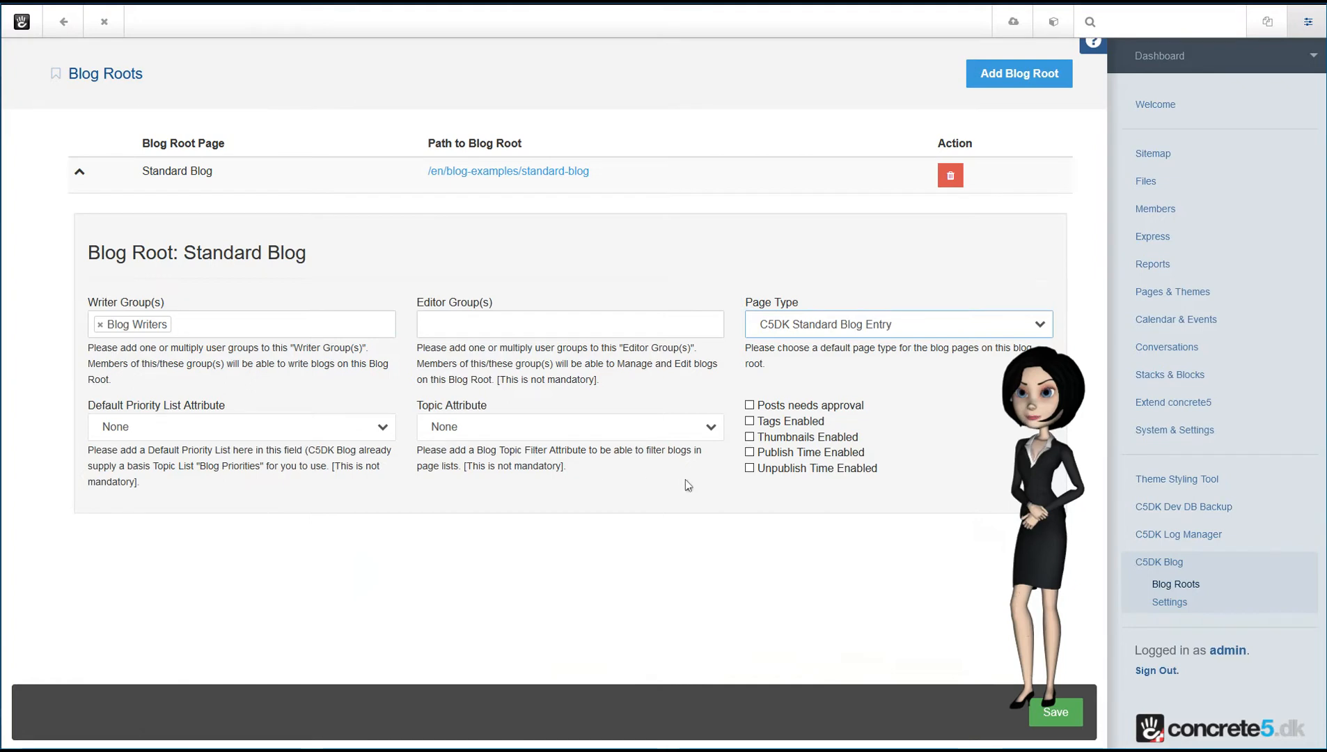
pyautogui.click(750, 437)
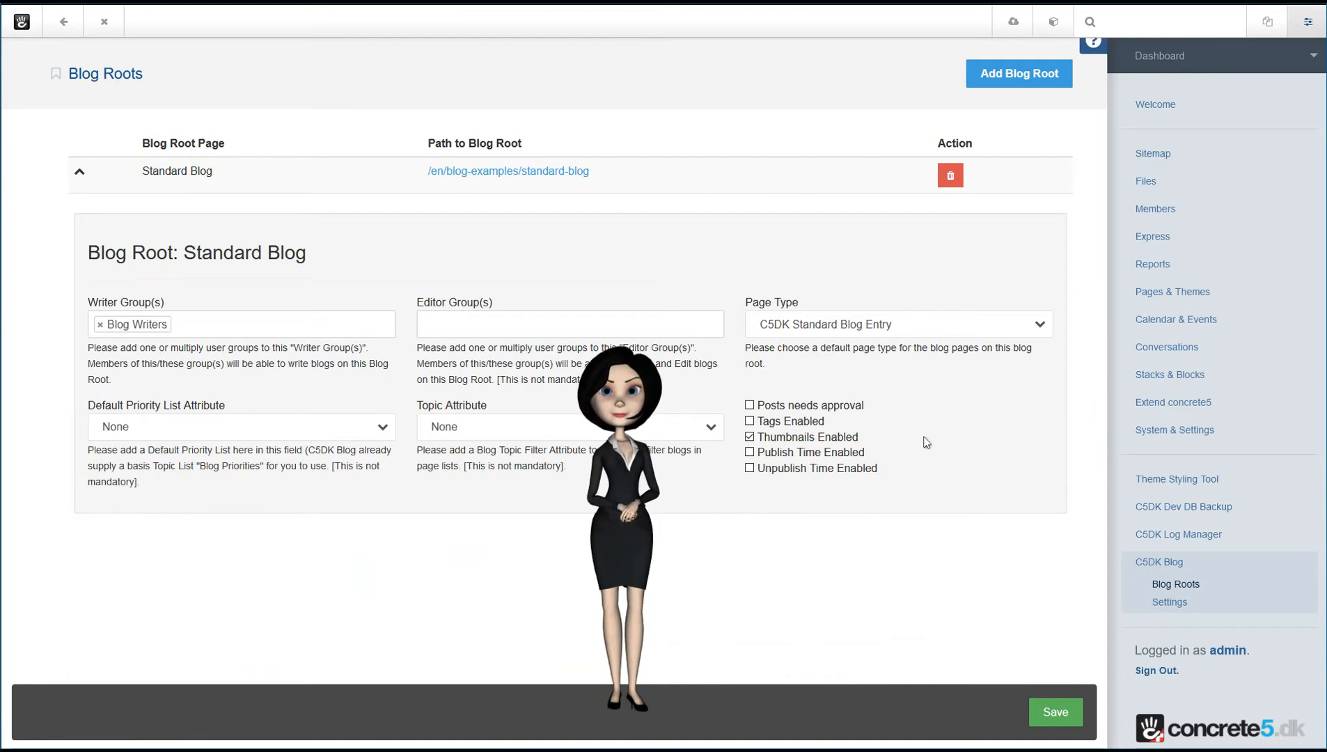
pyautogui.click(1054, 717)
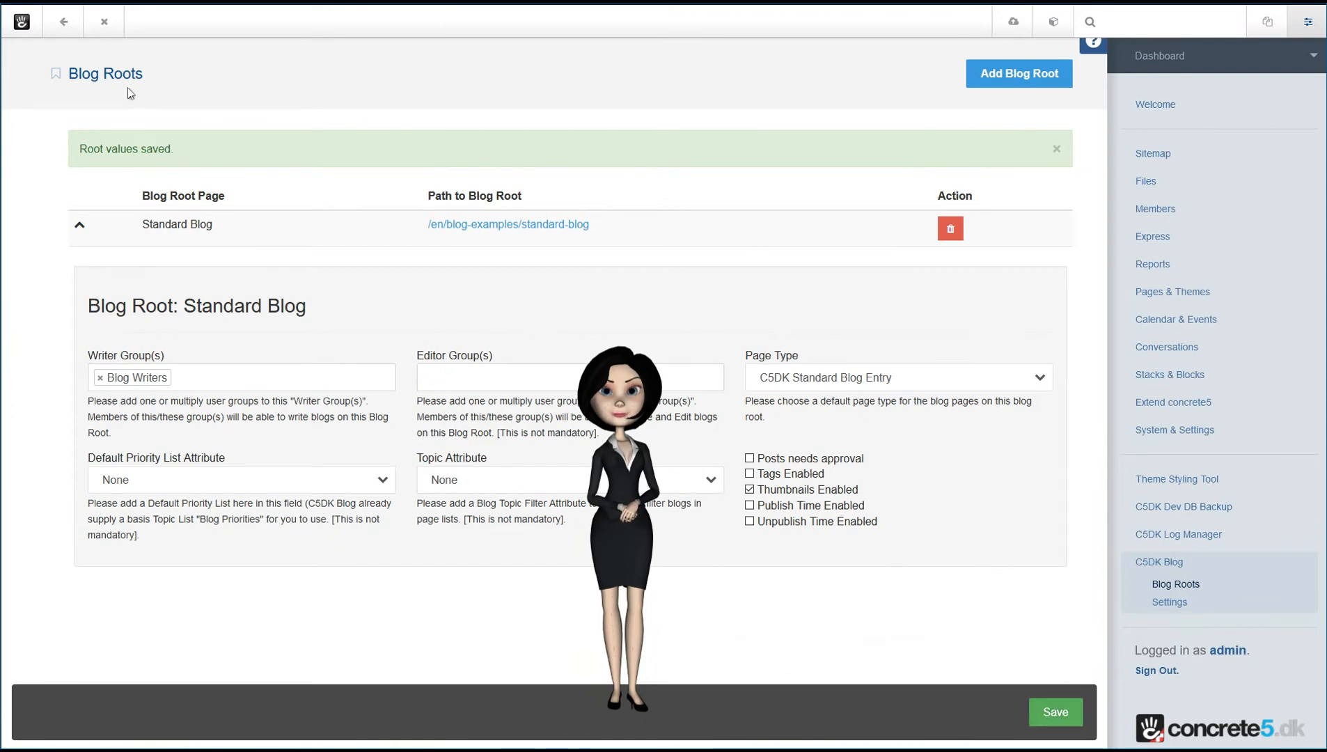
# Step: Leave the dashboard, go to the Standard Blog page under Blog Examples and put it into edit mode
pyautogui.click(65, 26)
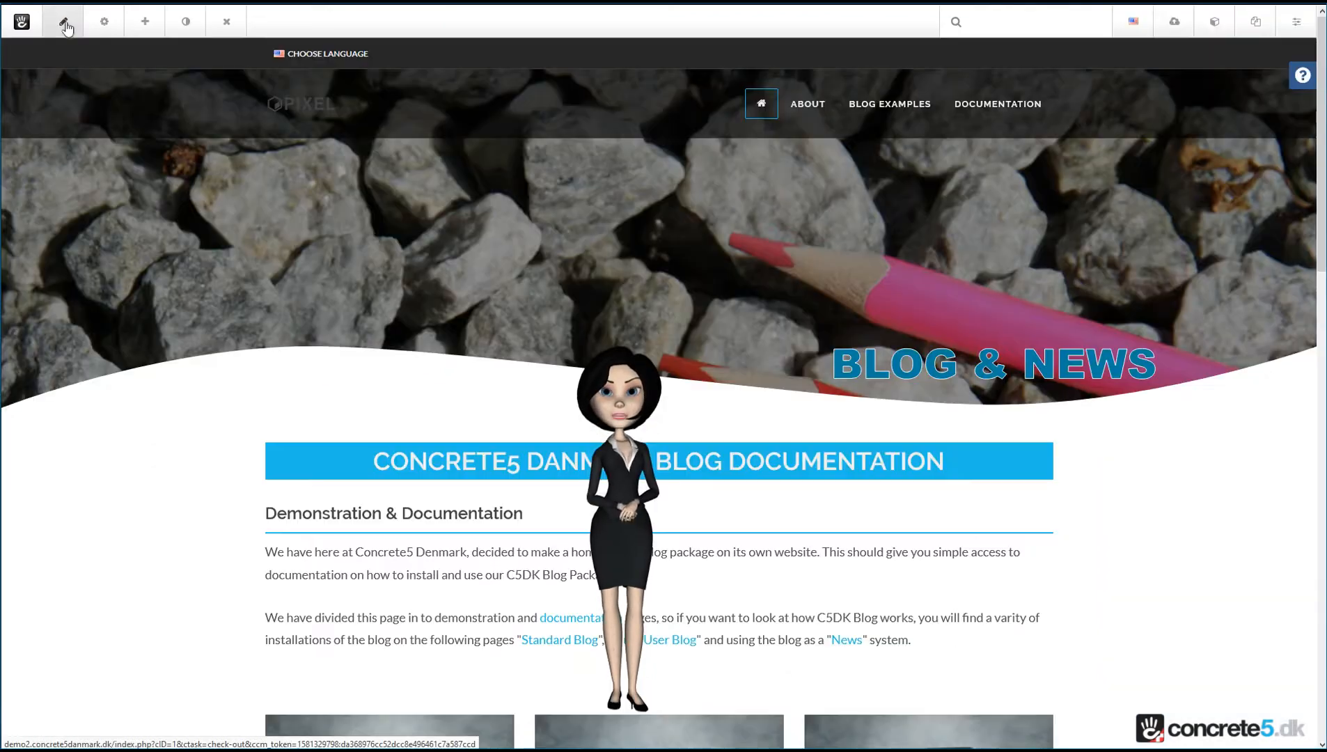
pyautogui.moveTo(914, 115)
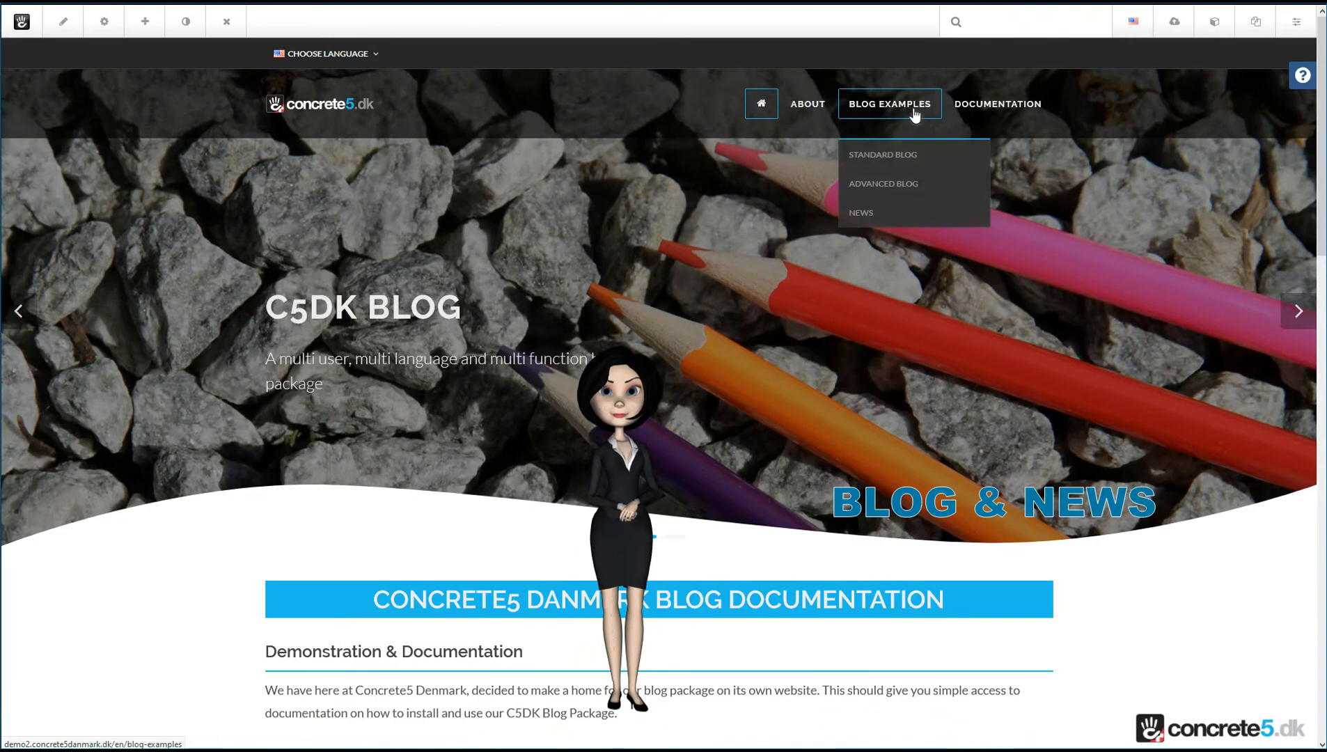
pyautogui.click(907, 164)
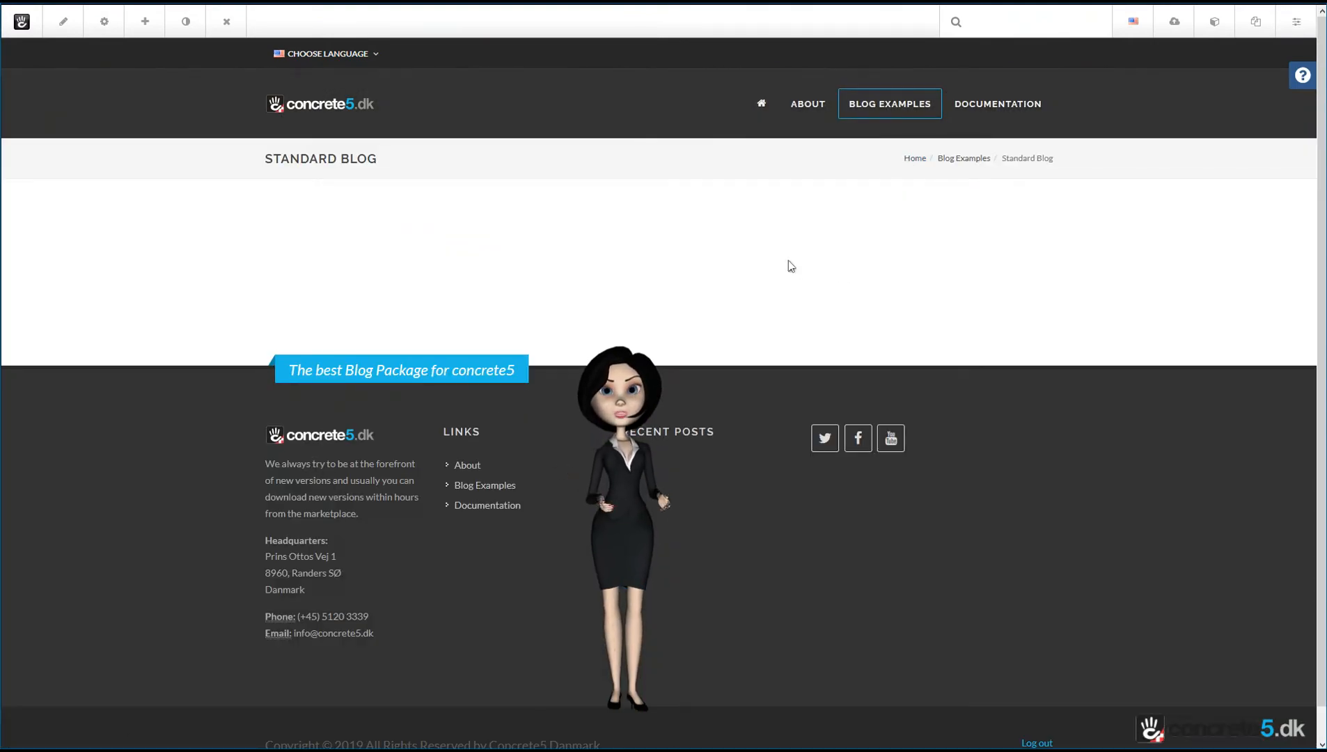
pyautogui.click(69, 27)
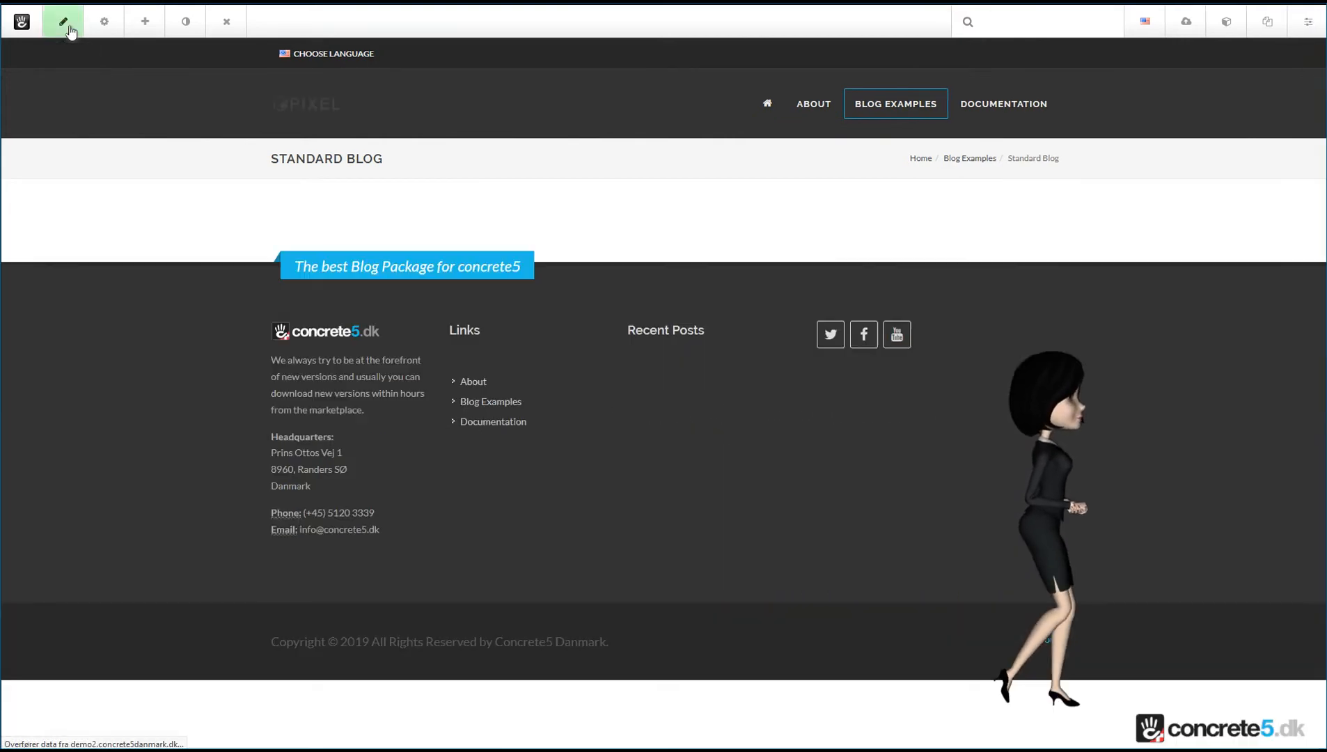
# Step: Start adding a Page List block to the empty Main area of the Standard Blog page
pyautogui.click(523, 325)
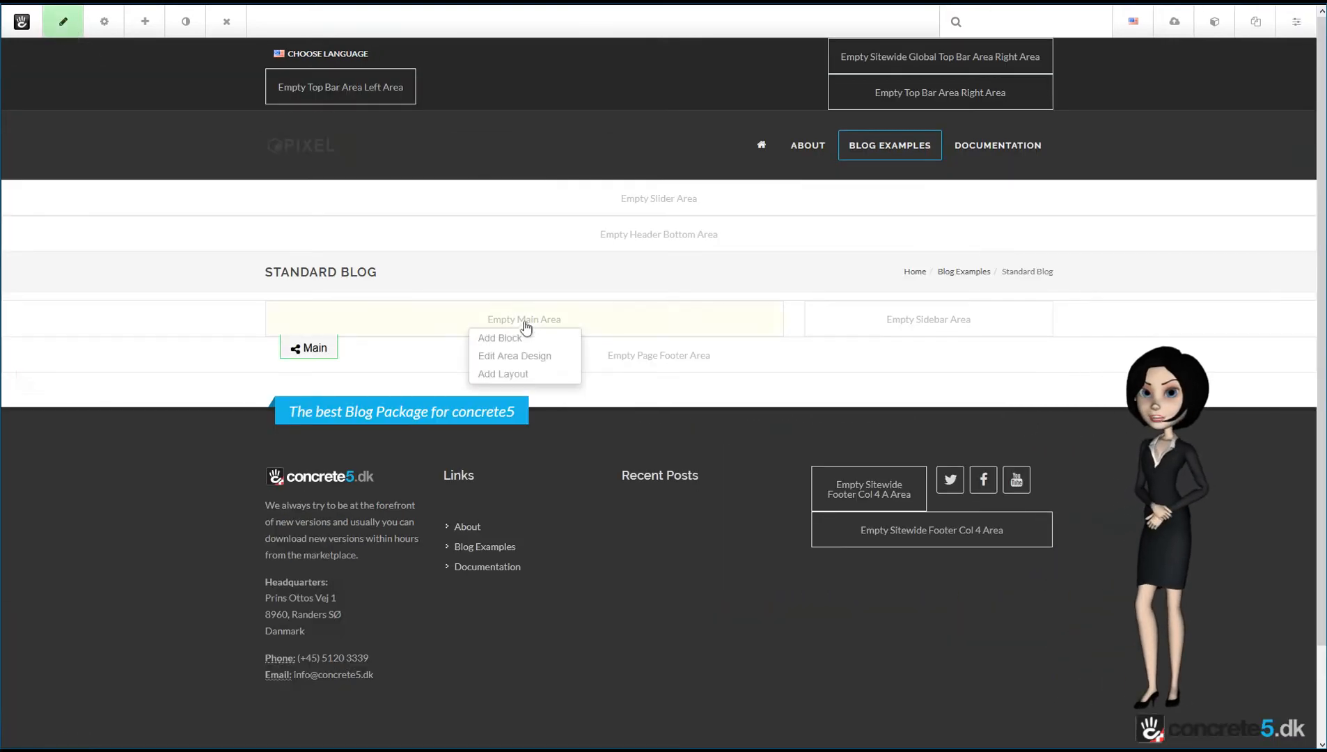
pyautogui.click(515, 339)
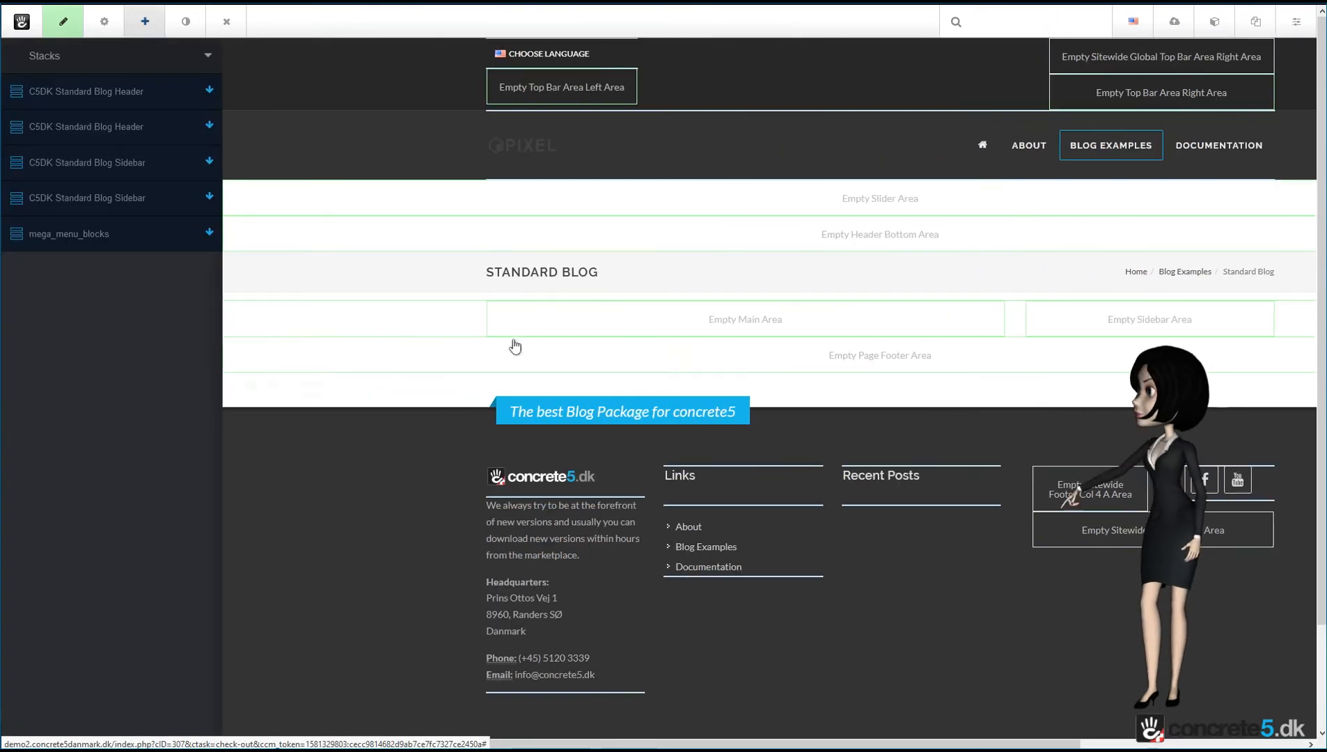
pyautogui.click(65, 67)
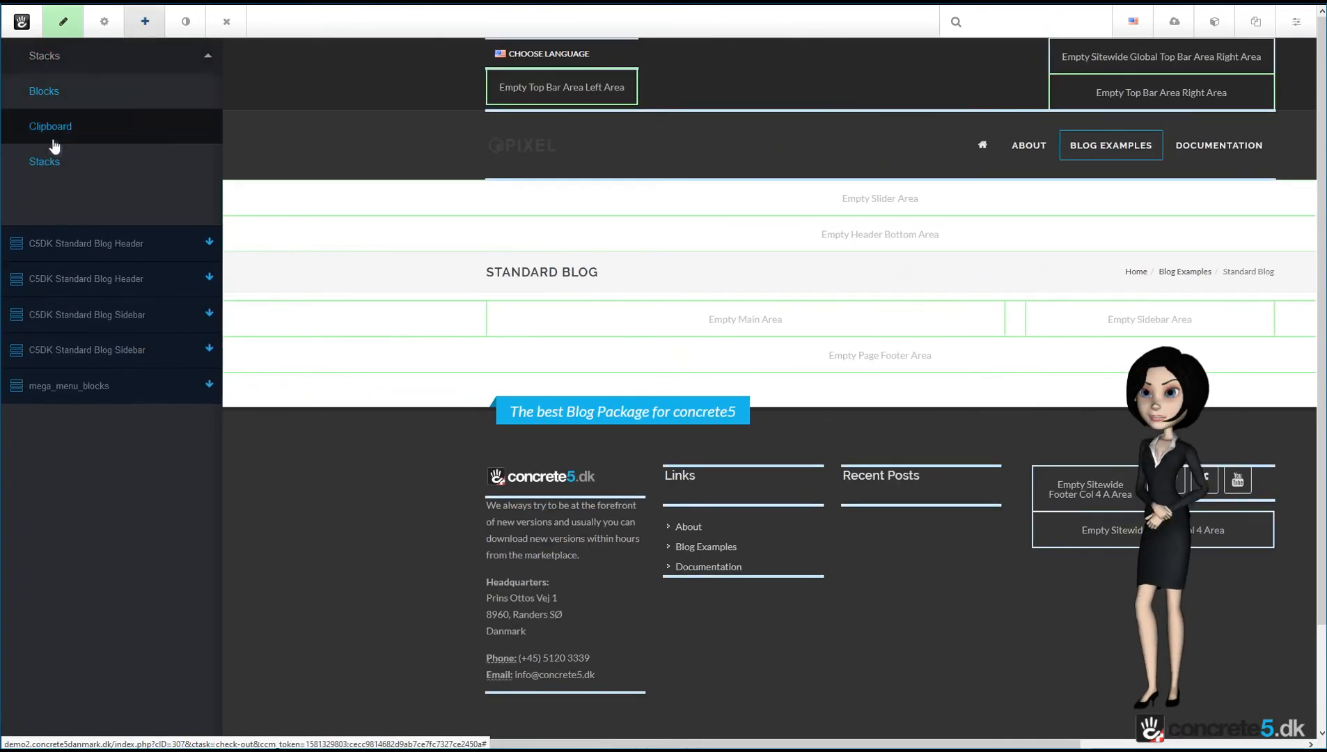
pyautogui.click(44, 96)
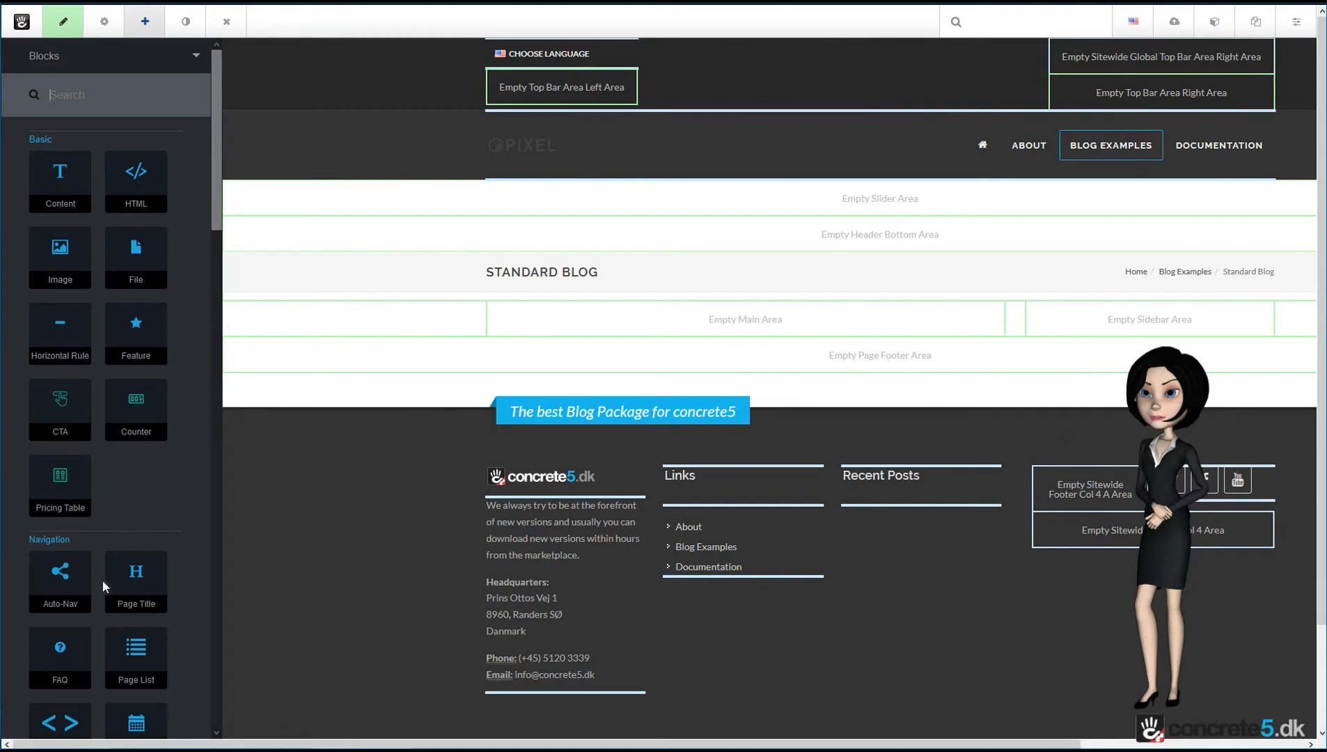
pyautogui.scroll(-1, 153, 569)
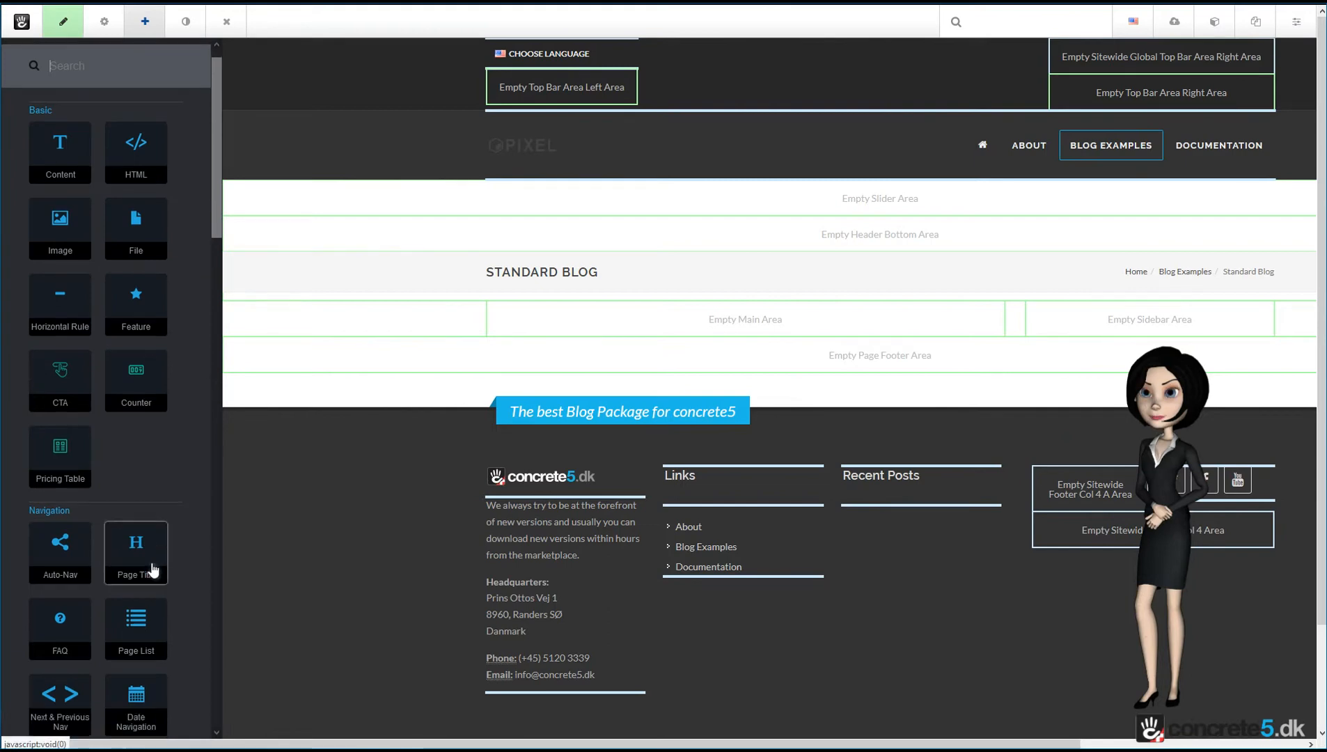
pyautogui.click(139, 622)
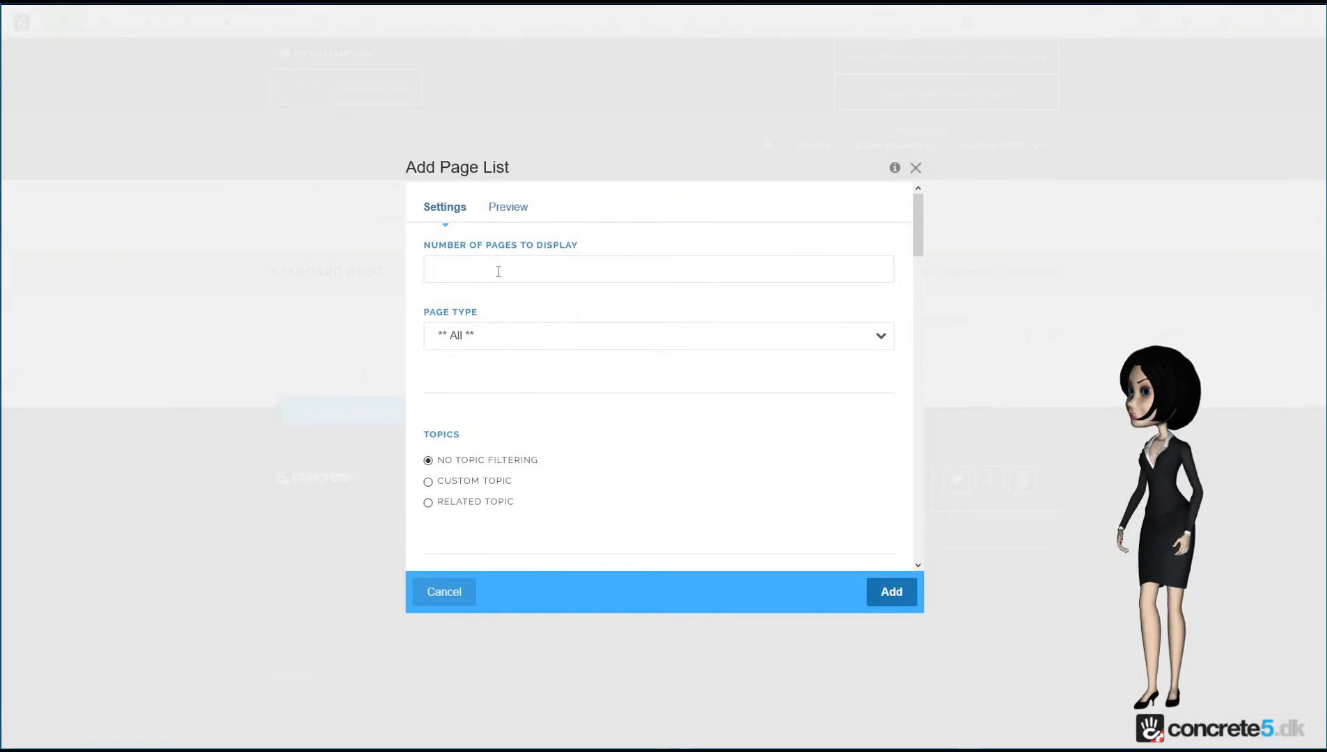
# Step: Set the page list to display 10 pages of the page type C5DK Standard Blog Entry
pyautogui.click(498, 272)
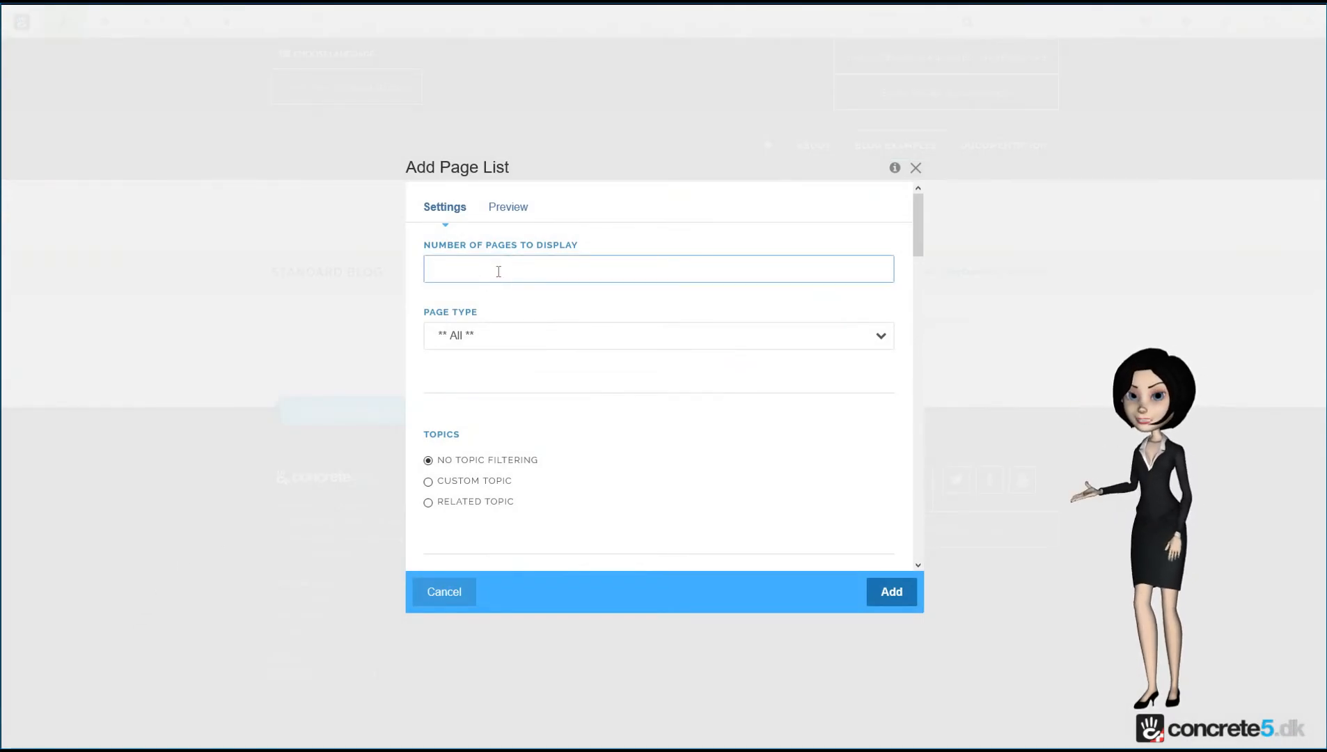
pyautogui.write('10')
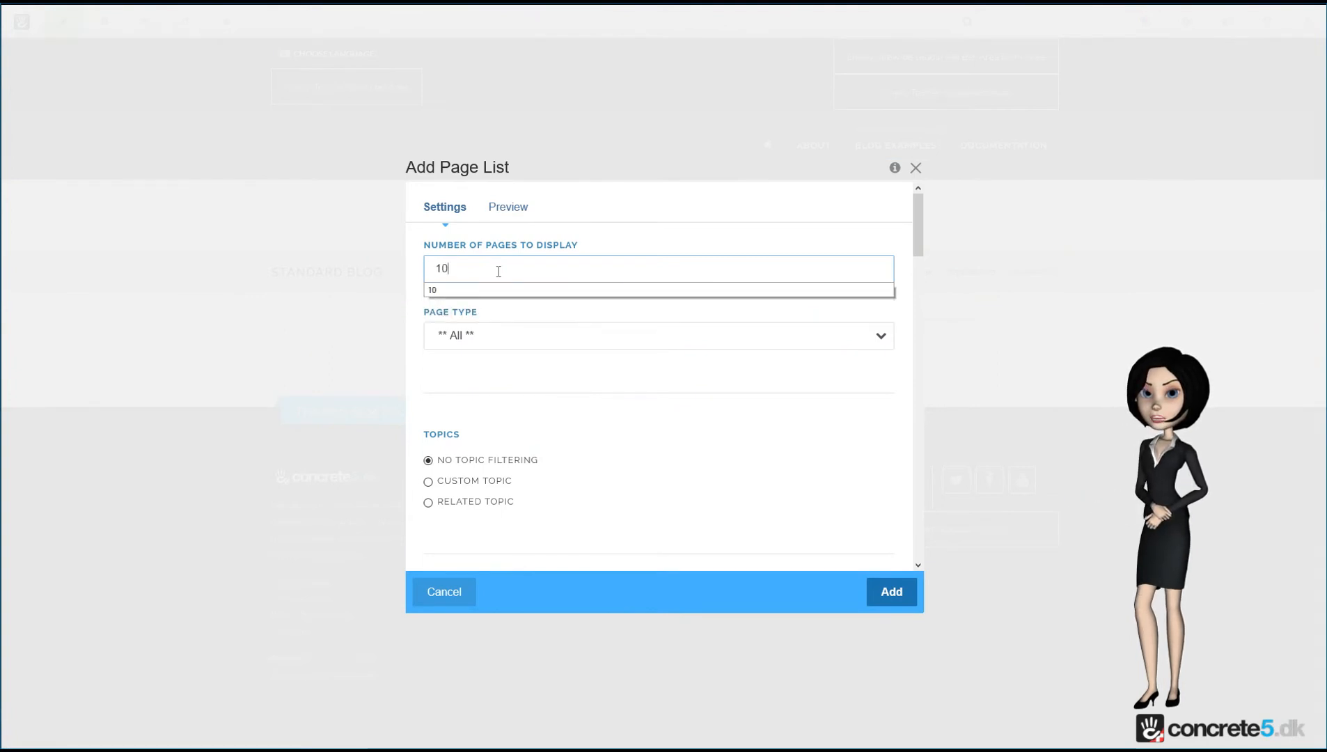
pyautogui.click(489, 336)
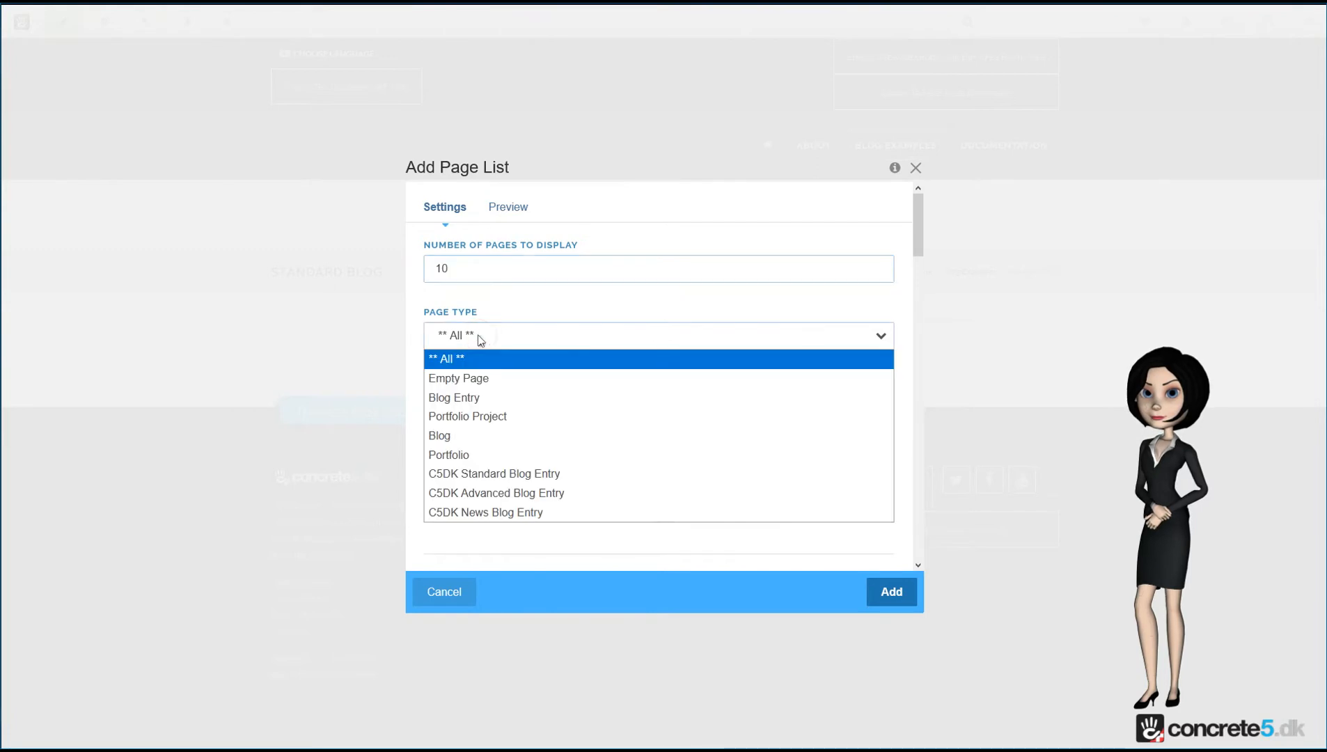
pyautogui.click(565, 475)
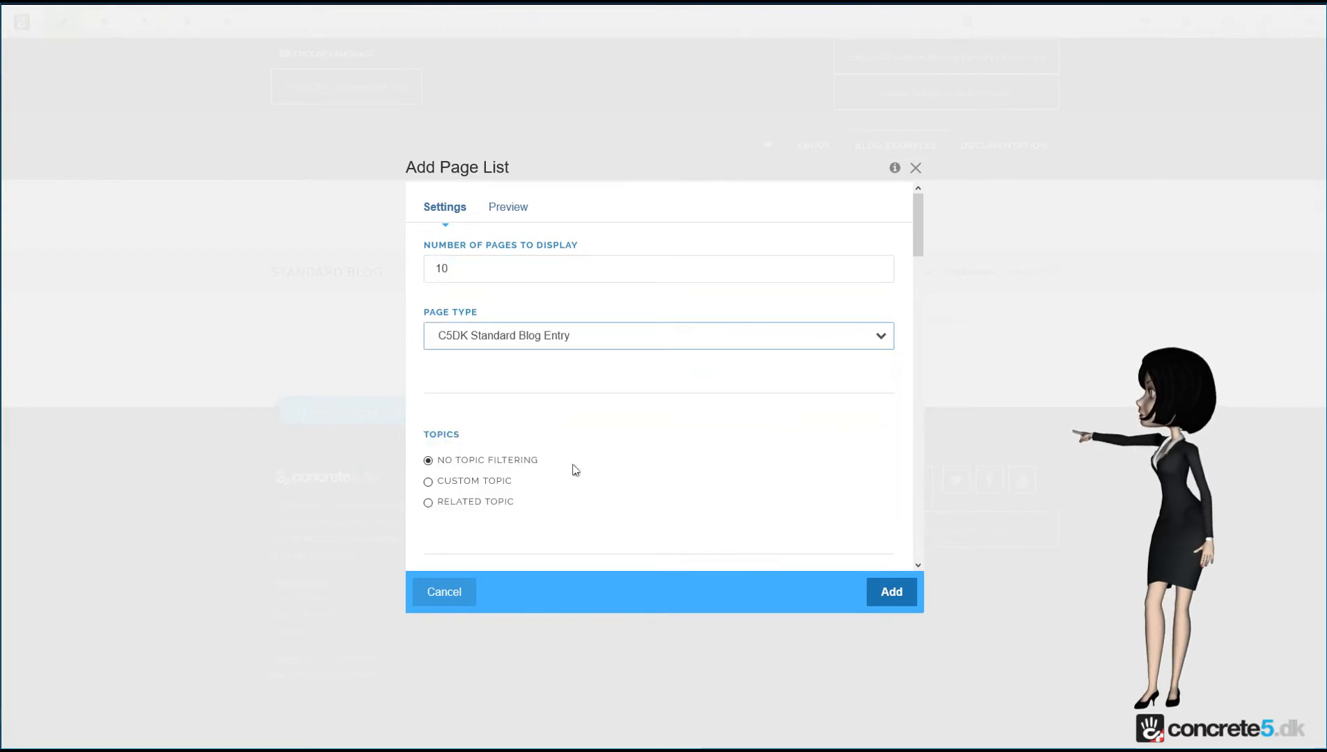
# Step: Enable the pagination interface for when more items are available than the page list displays
pyautogui.scroll(-2, 647, 447)
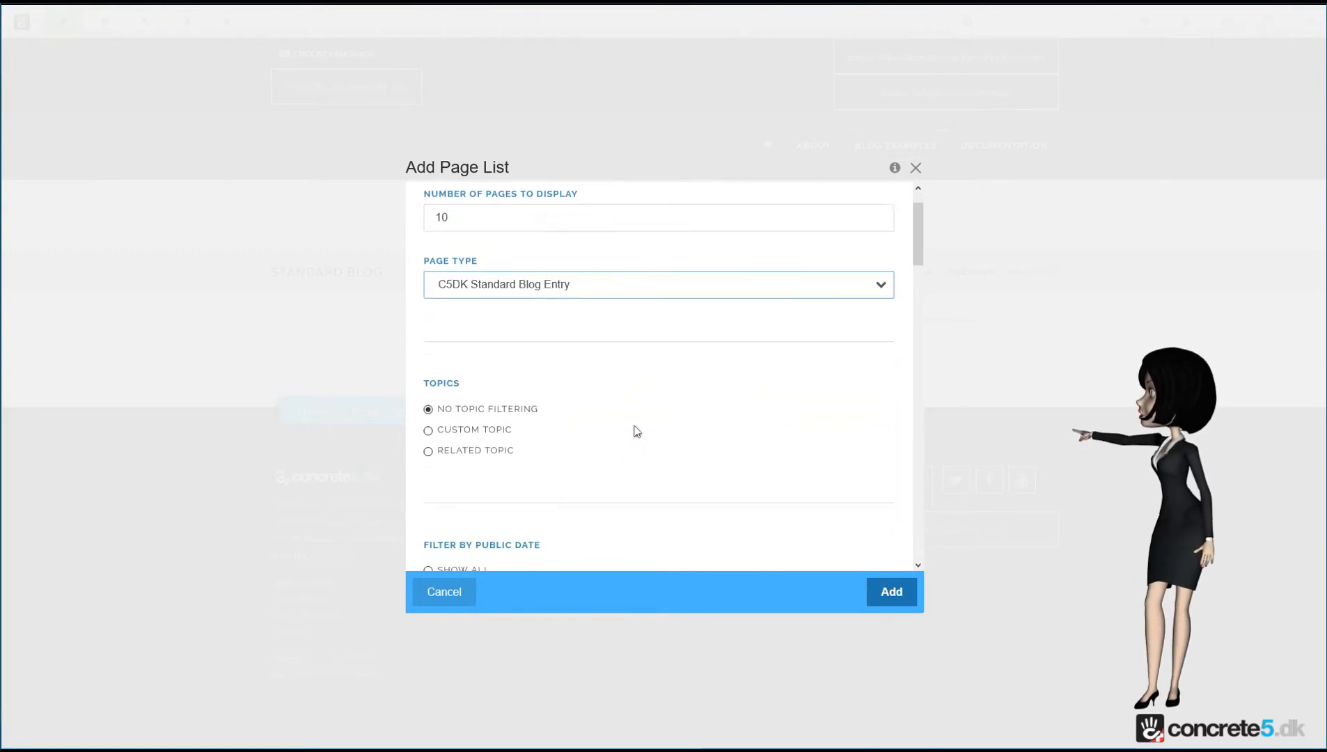
pyautogui.scroll(-2, 629, 355)
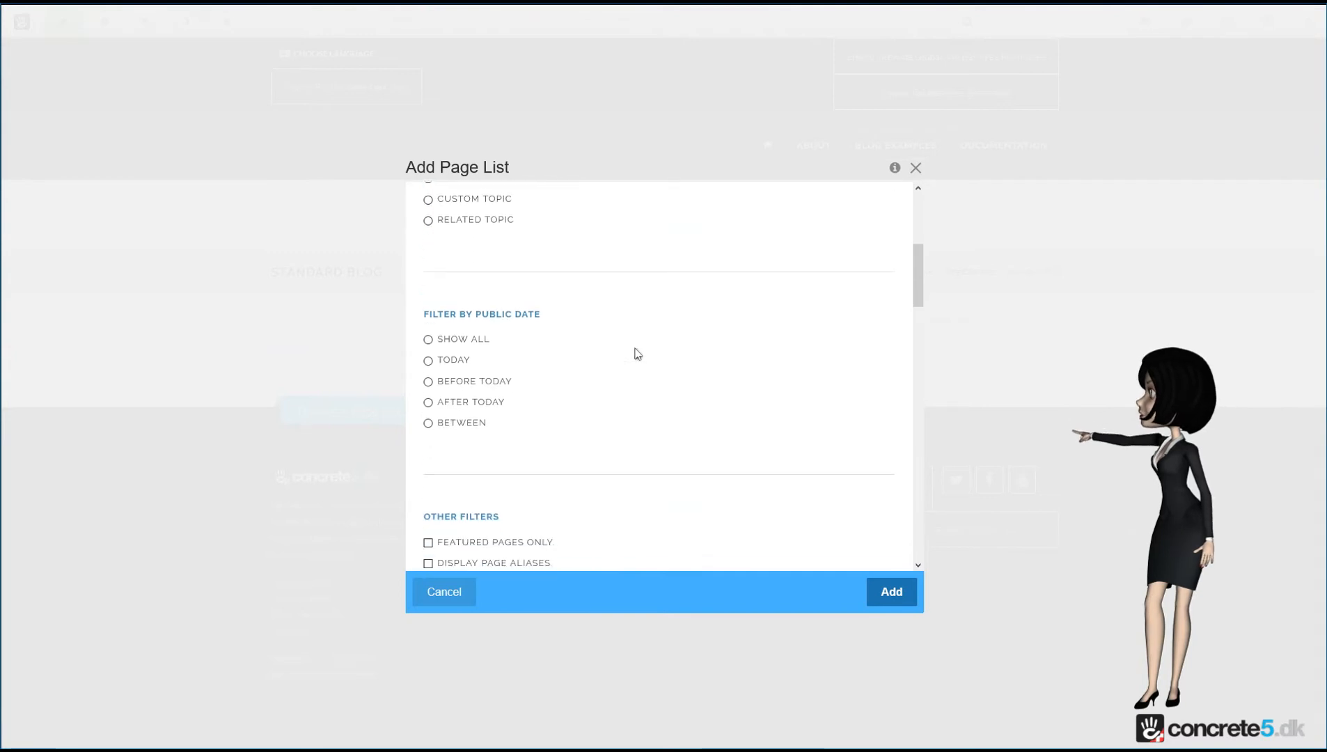
pyautogui.scroll(-2, 637, 354)
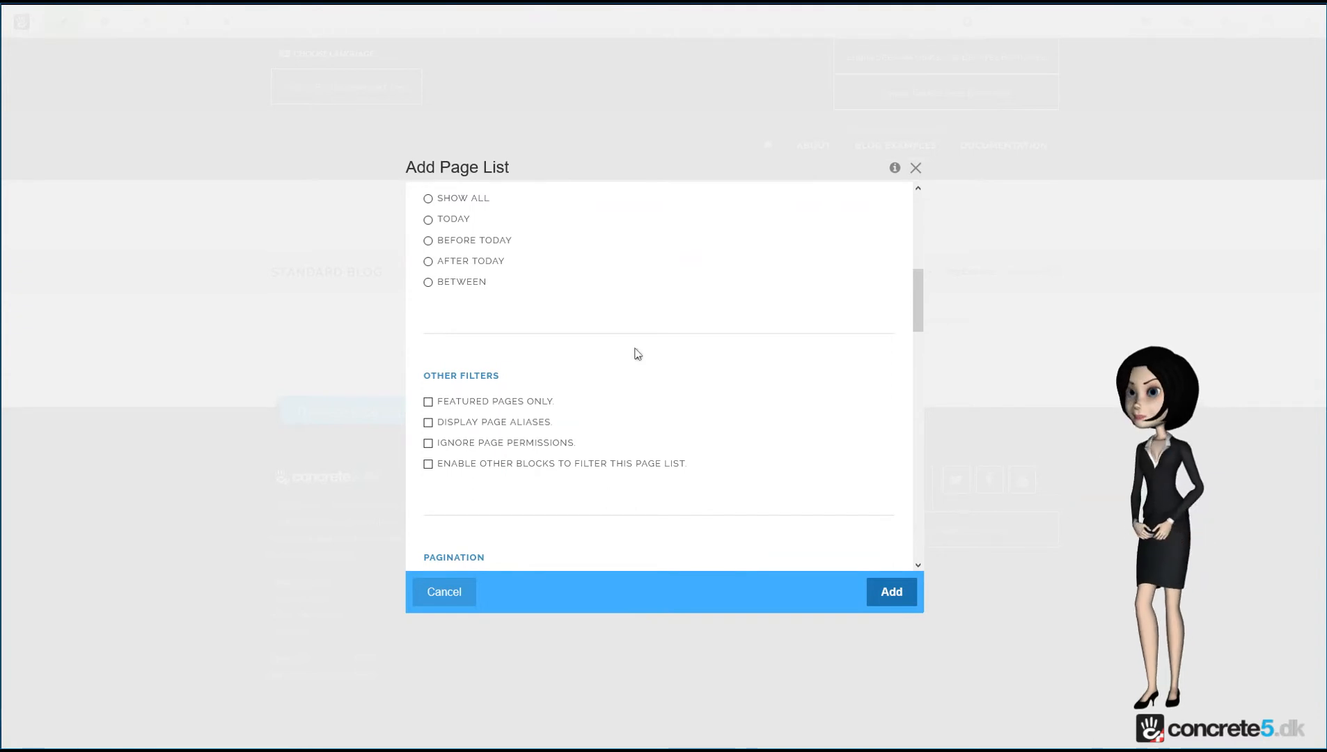
pyautogui.scroll(-3, 635, 353)
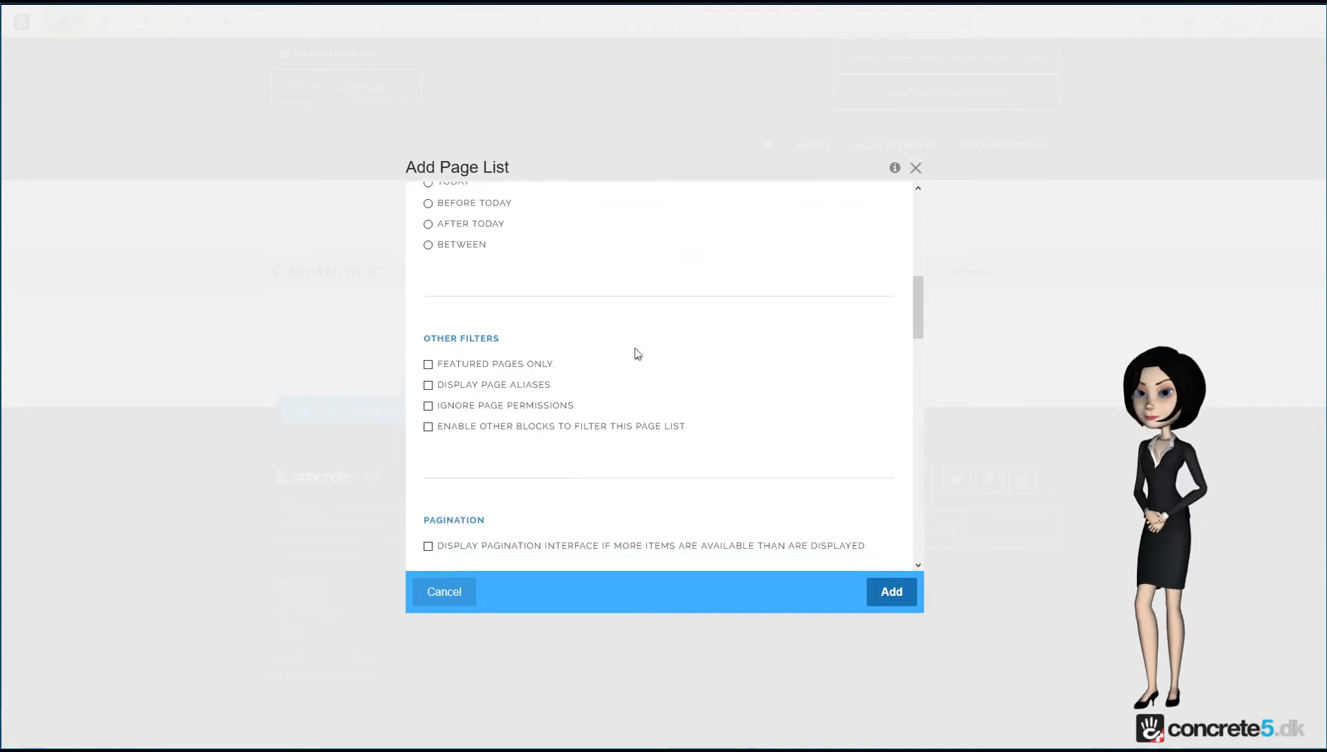
pyautogui.scroll(-2, 704, 366)
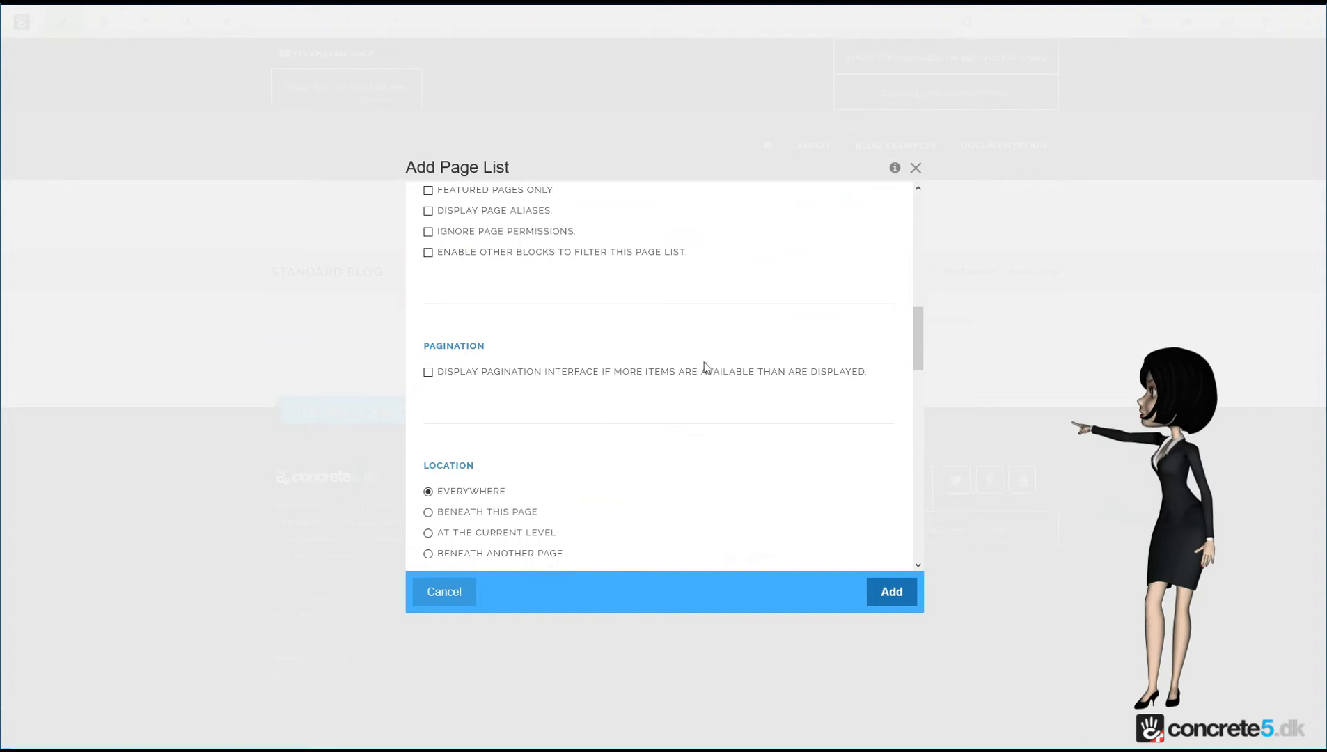
pyautogui.click(591, 378)
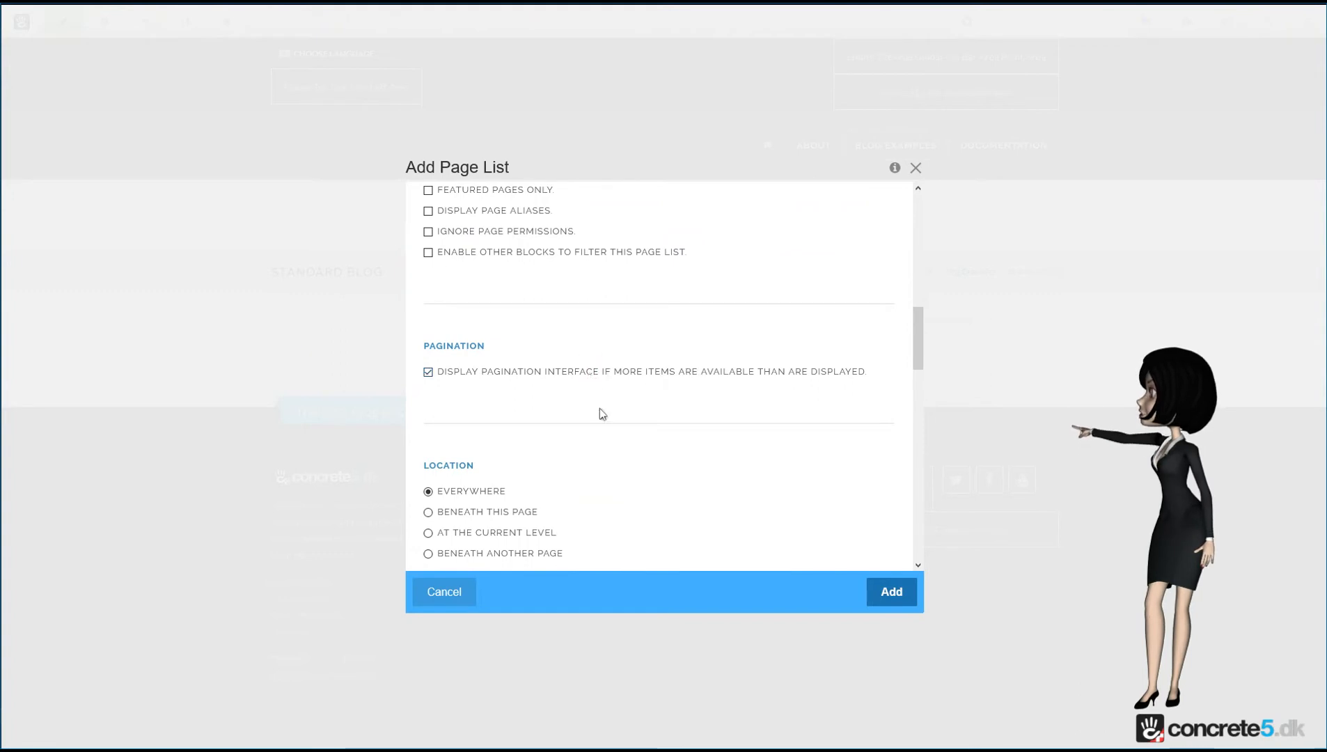
# Step: Limit the page list's location to beneath this page and sort it by most recent first
pyautogui.scroll(-2, 616, 413)
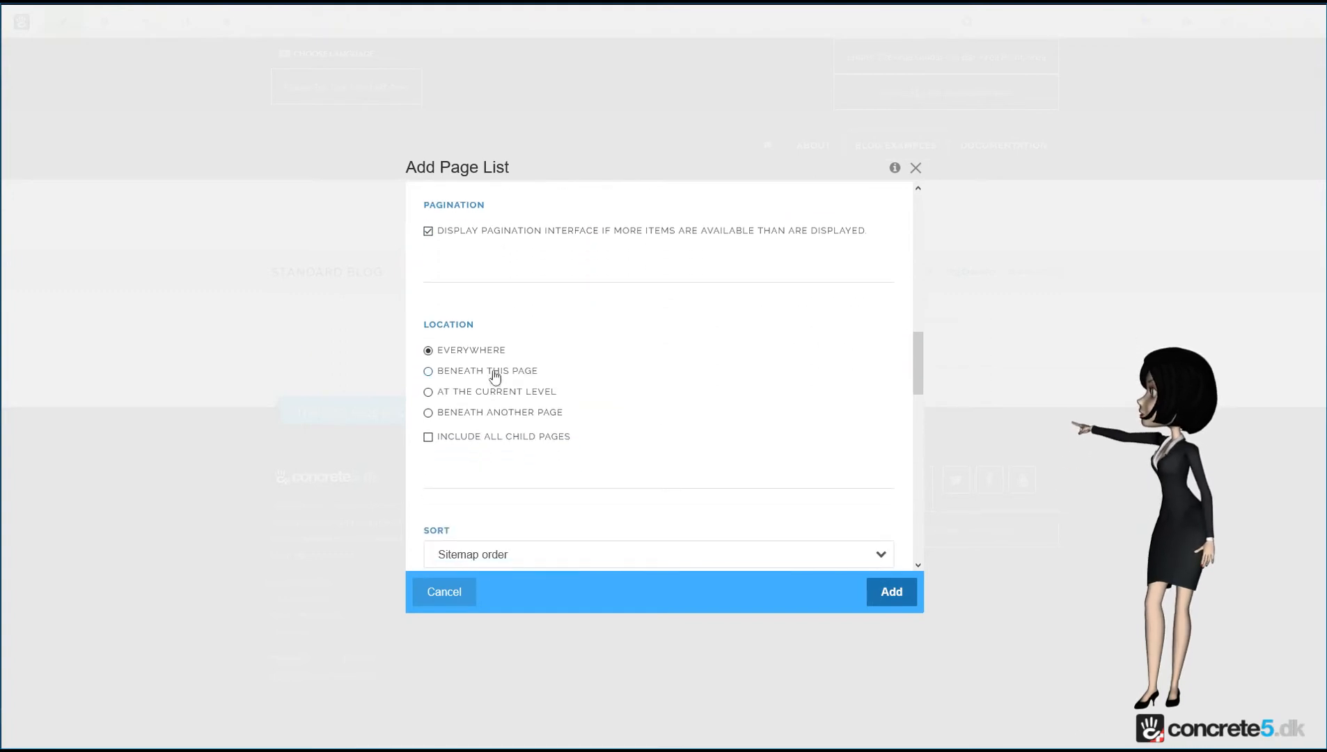
pyautogui.click(489, 370)
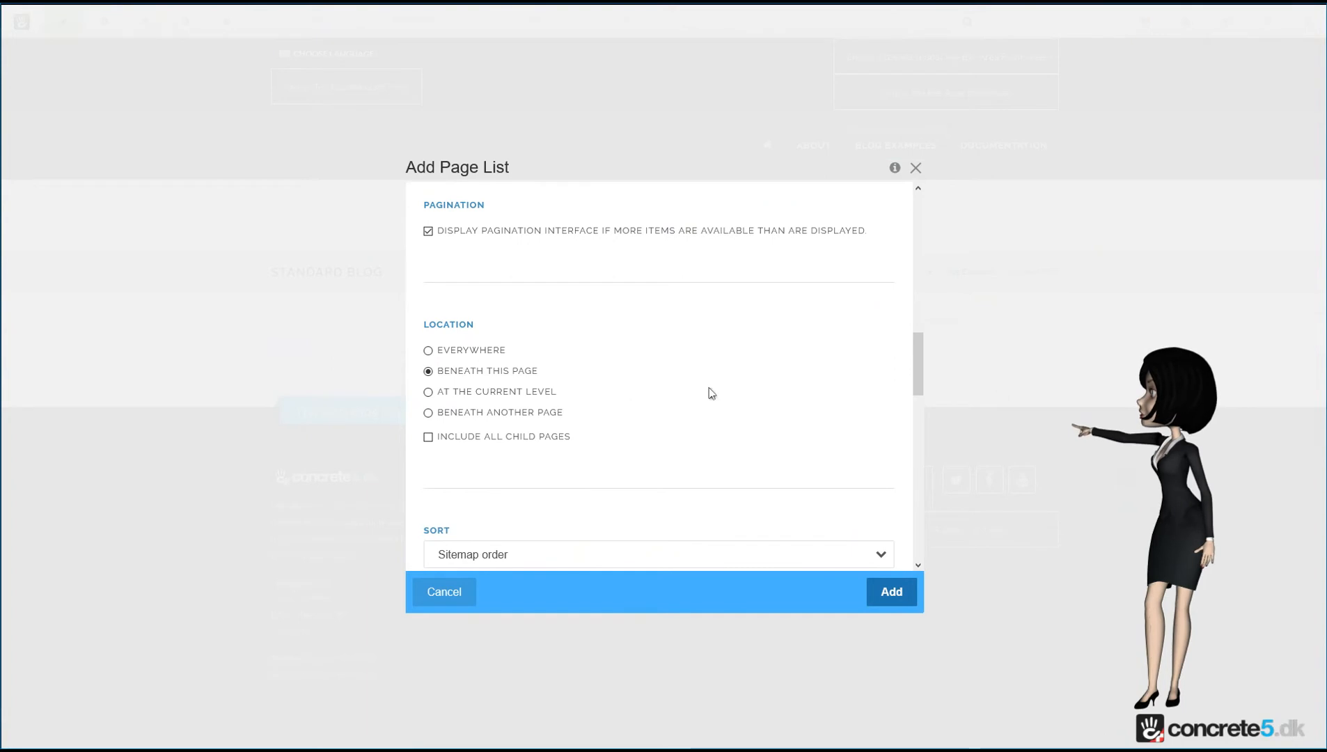
pyautogui.scroll(-2, 711, 394)
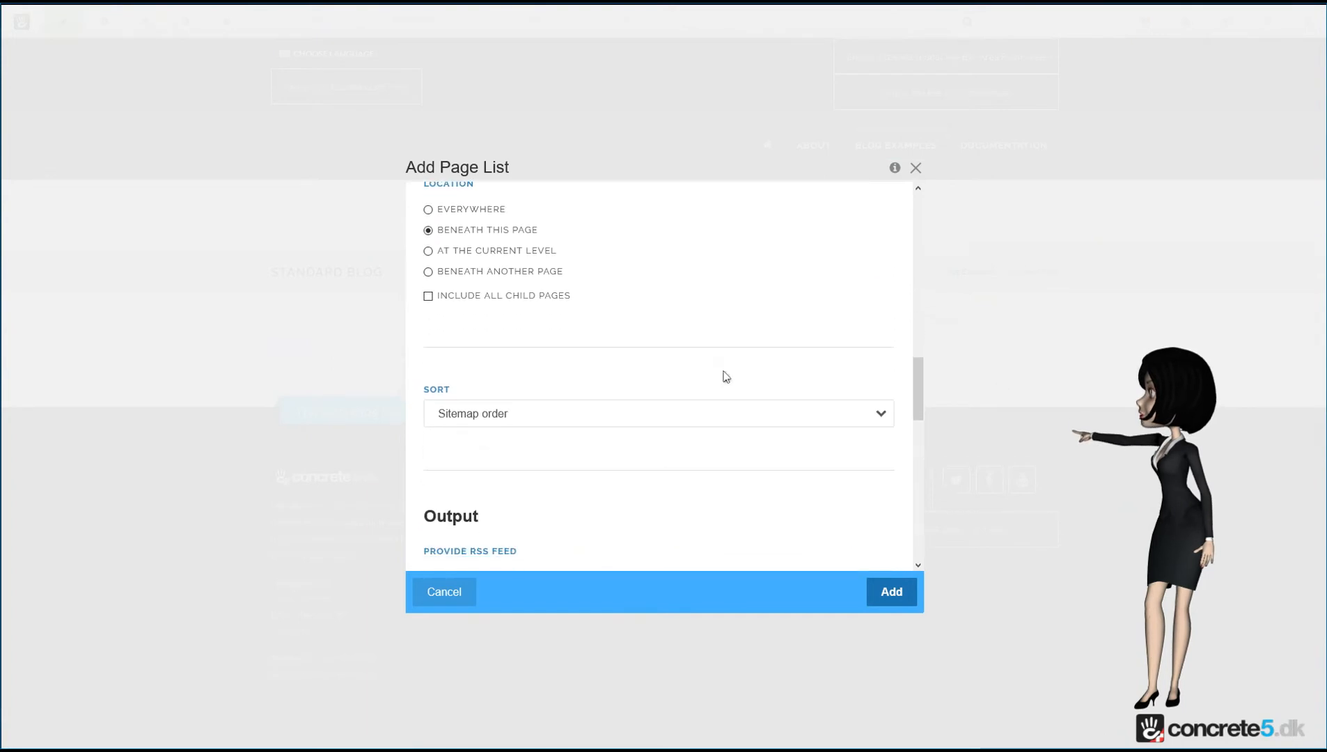
pyautogui.click(654, 425)
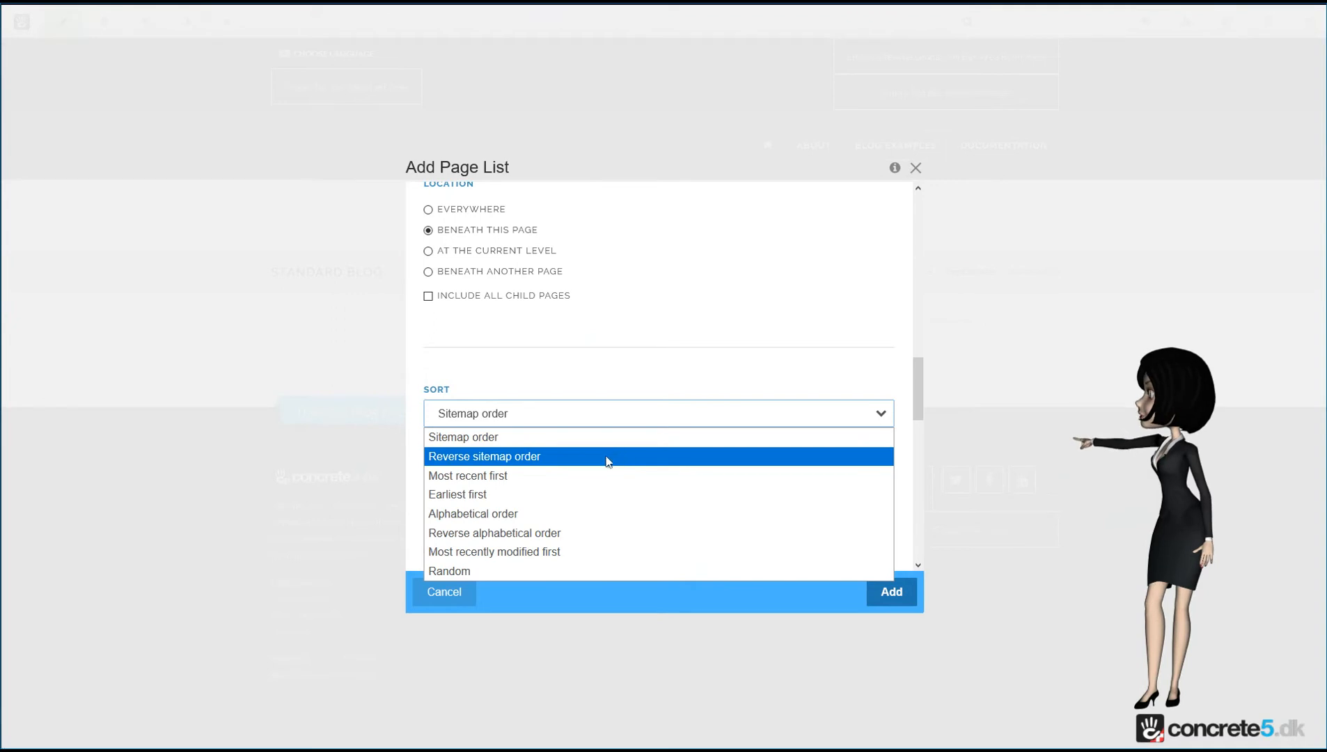
pyautogui.click(557, 476)
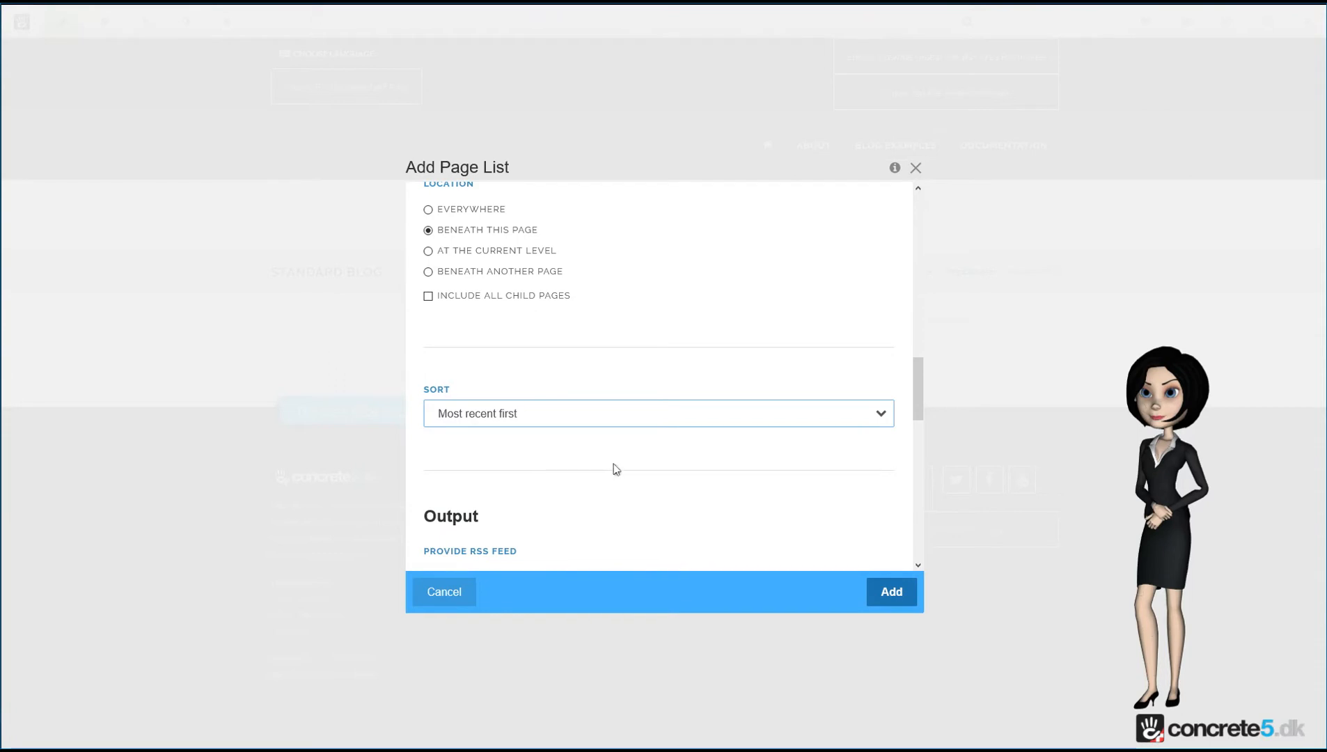
# Step: Include the public page date and display the thumbnail image in the page list's output
pyautogui.scroll(-2, 613, 468)
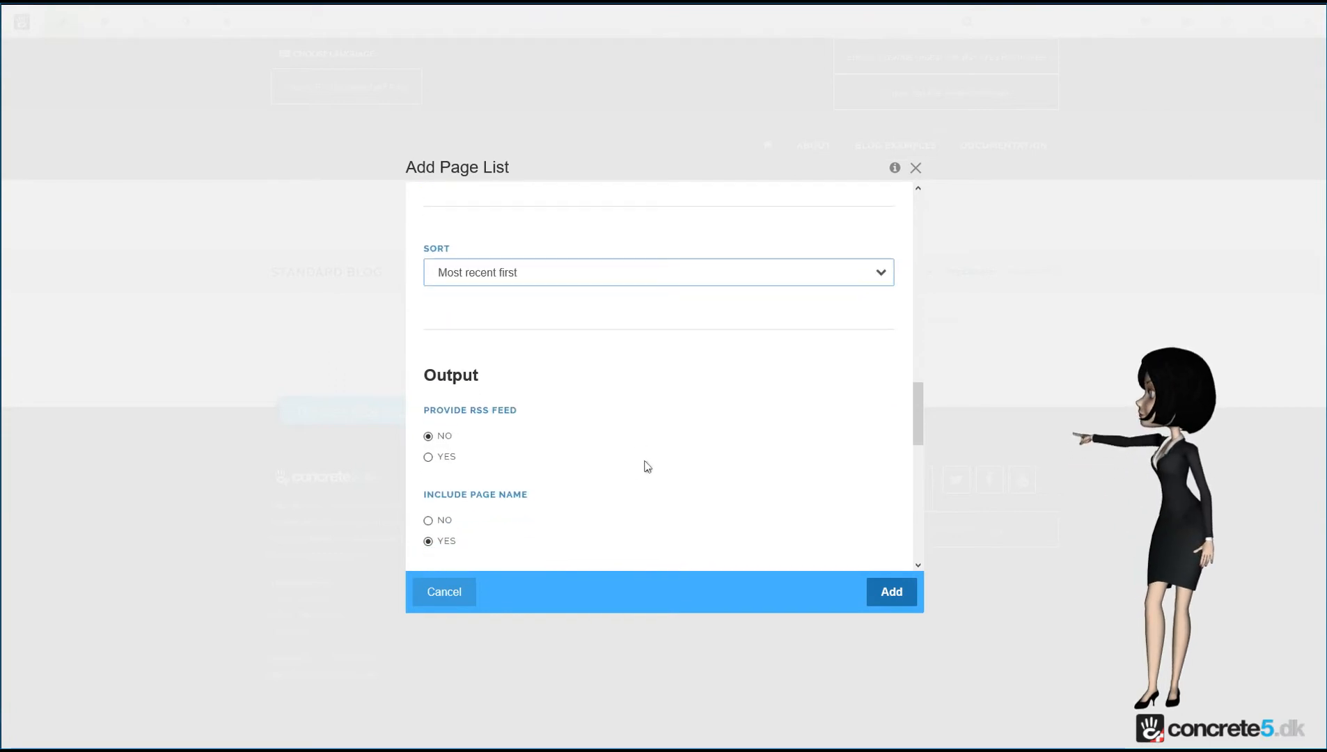
pyautogui.scroll(-2, 646, 467)
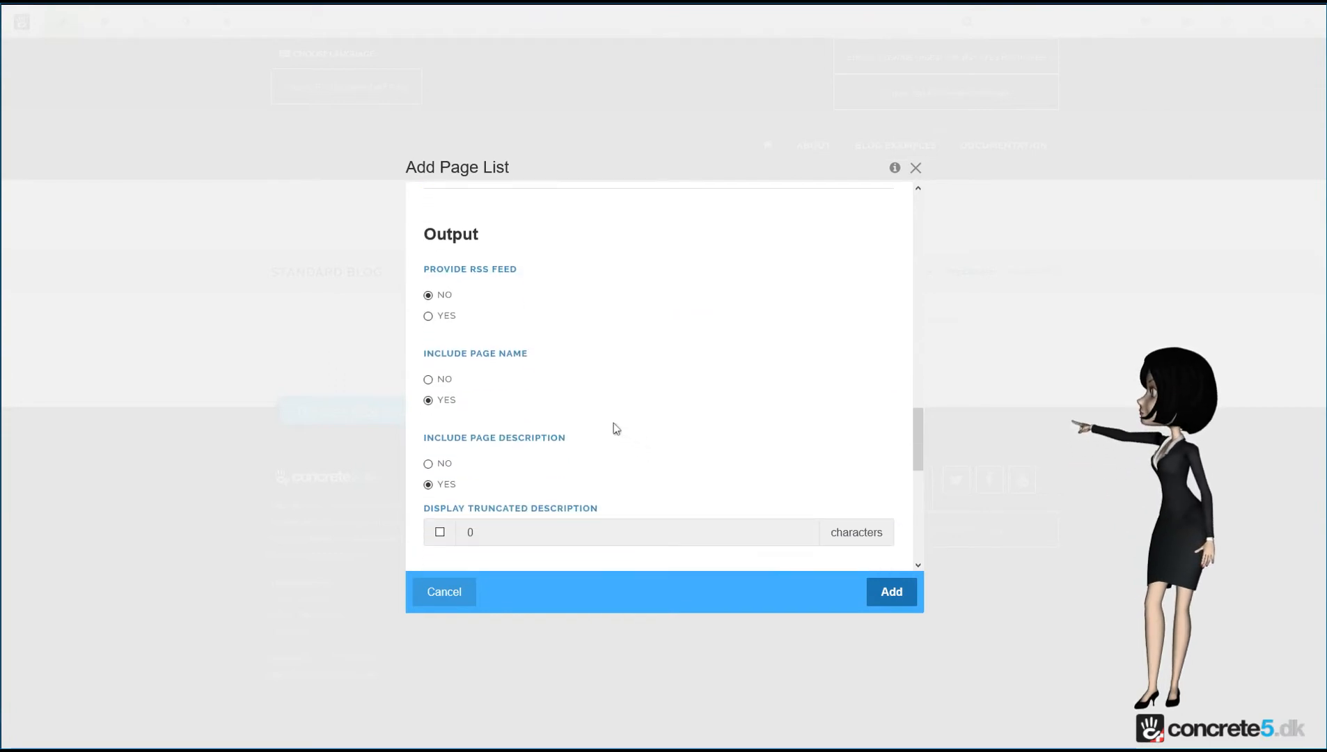
pyautogui.scroll(-1, 665, 401)
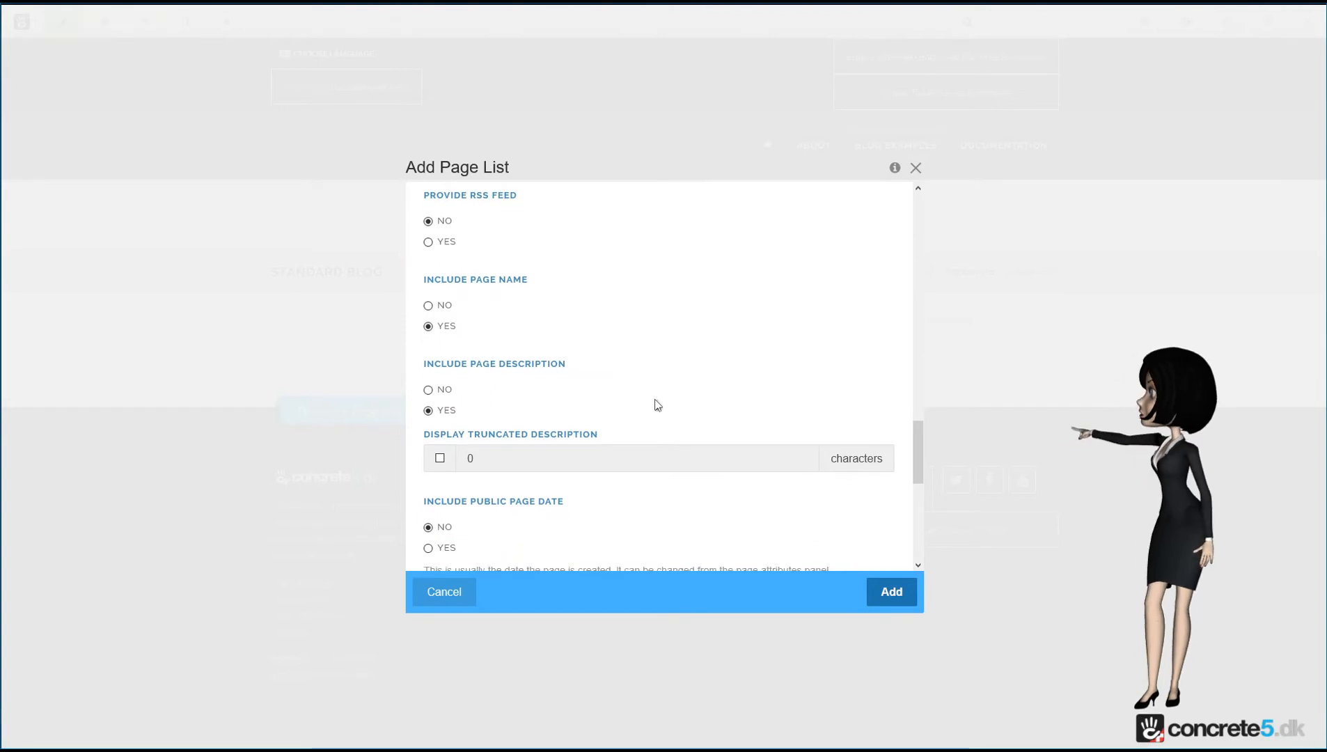
pyautogui.scroll(-1, 657, 405)
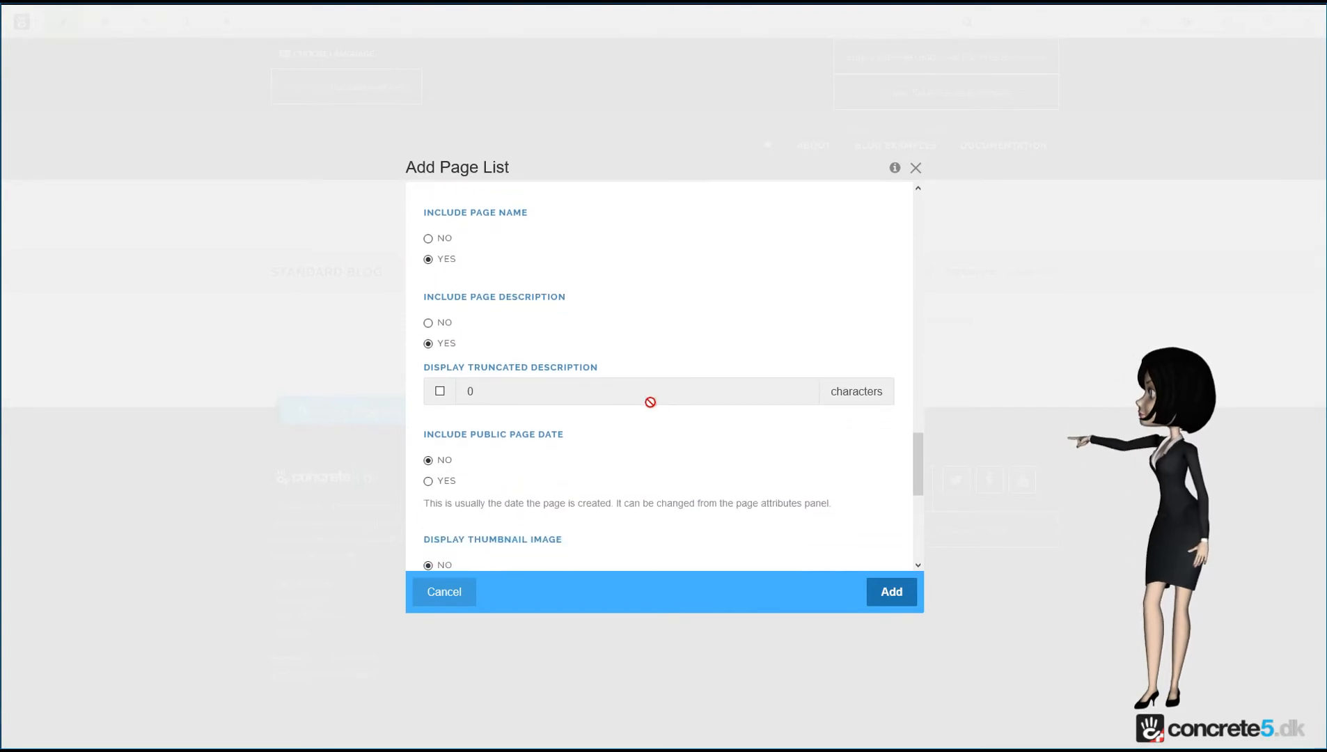
pyautogui.scroll(-1, 649, 402)
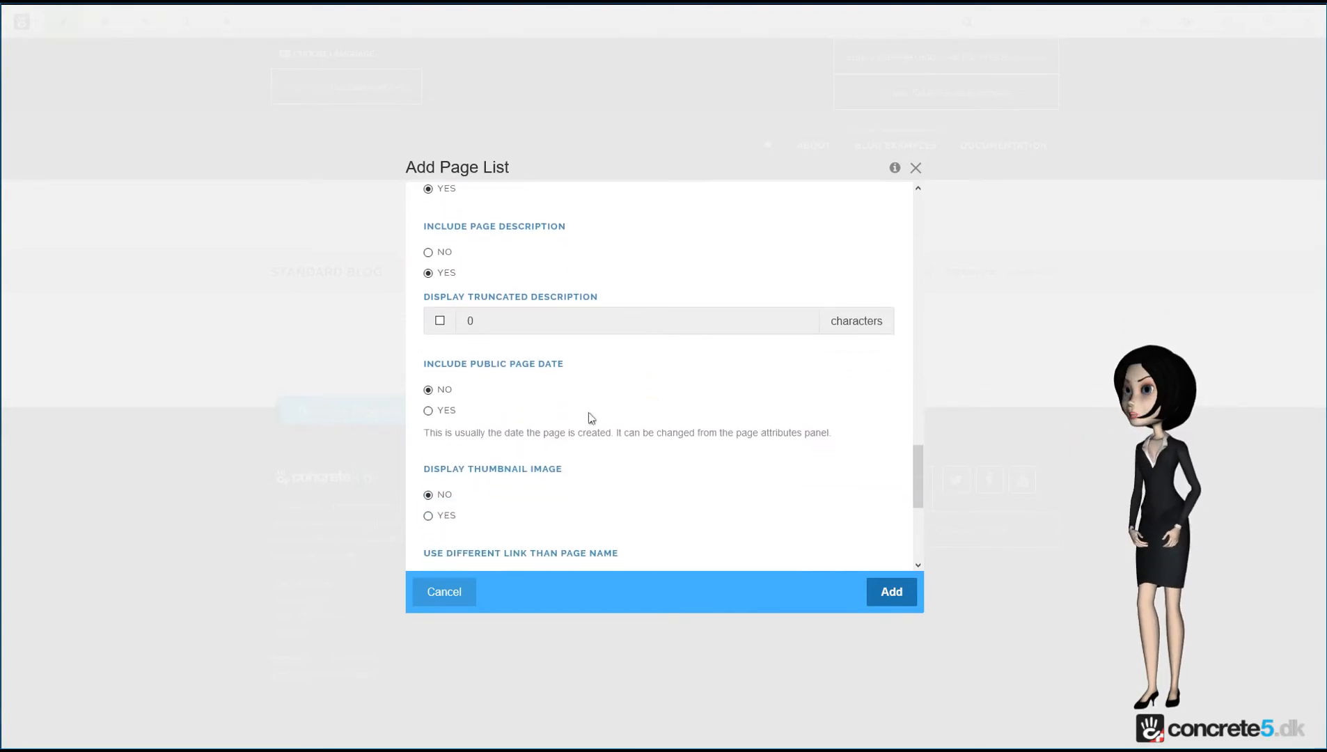
pyautogui.click(429, 410)
pyautogui.scroll(-2, 590, 418)
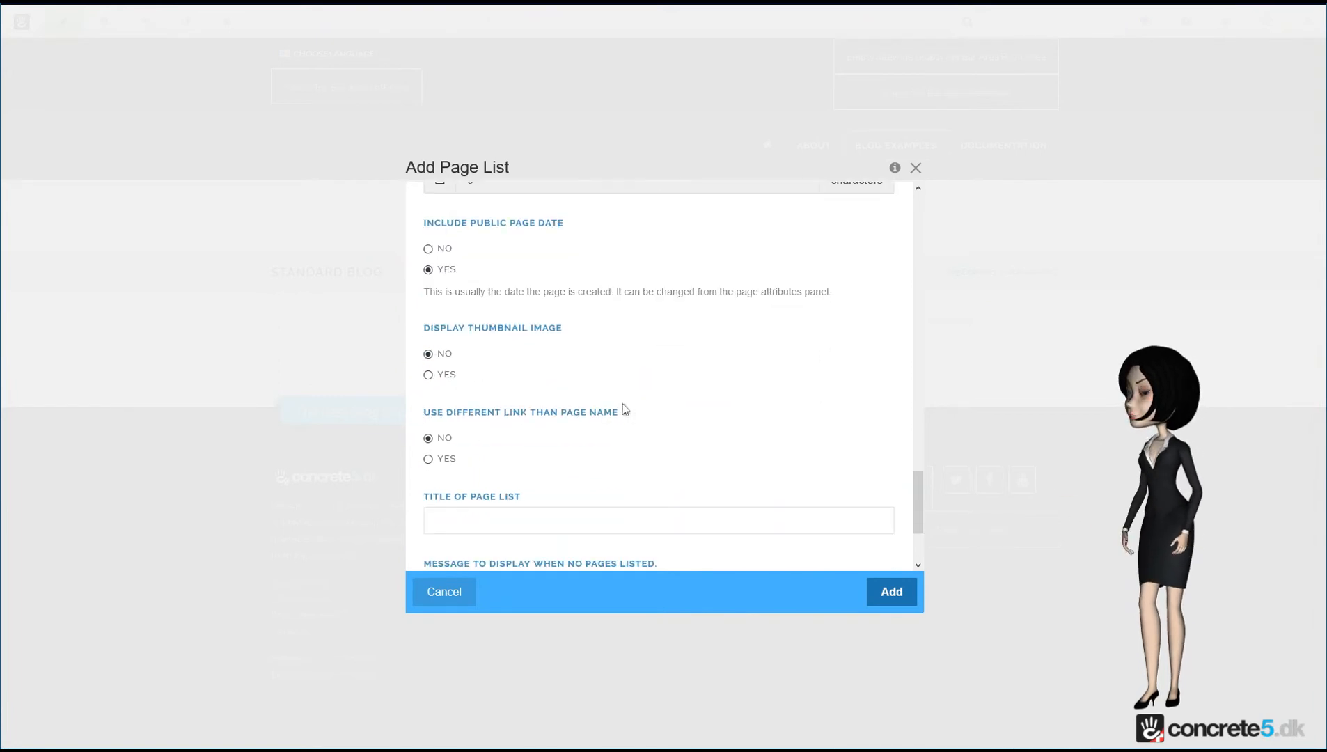
pyautogui.click(457, 378)
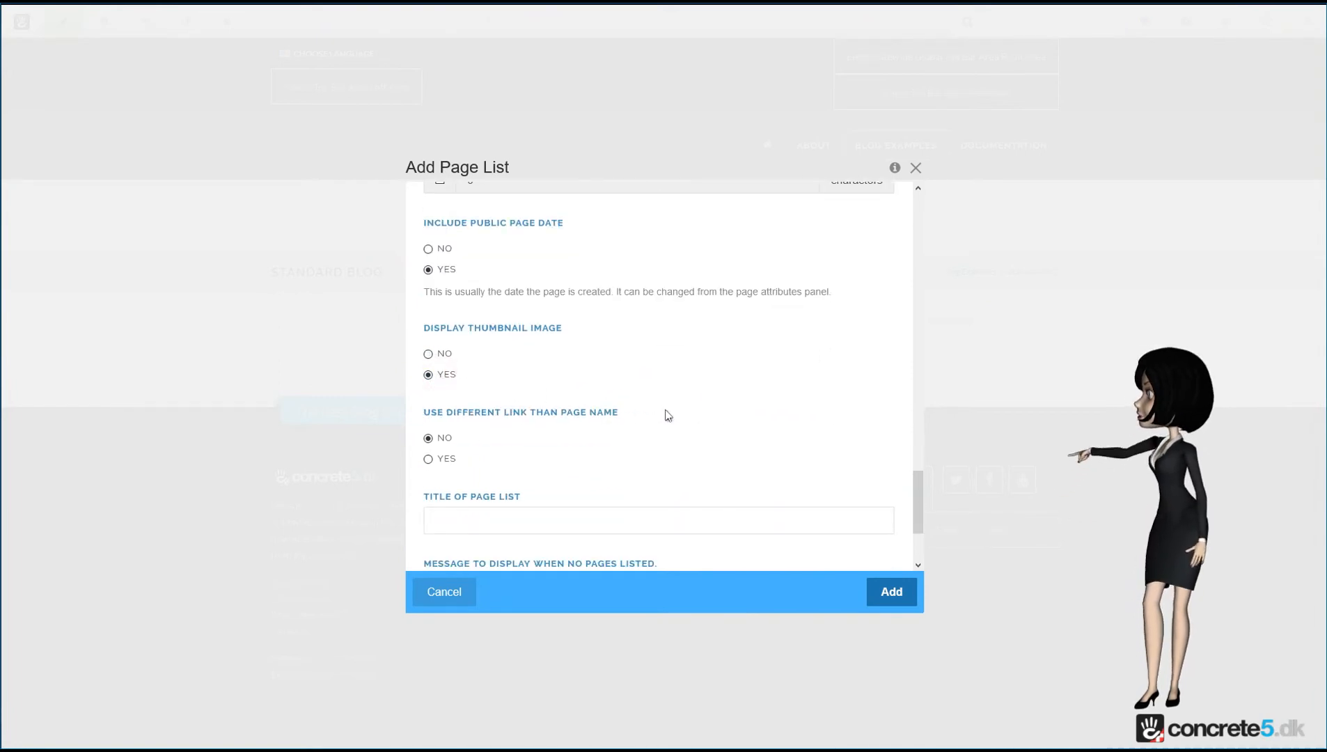
# Step: Set the title of the page list to "My Standard Blog Pages"
pyautogui.scroll(-2, 667, 418)
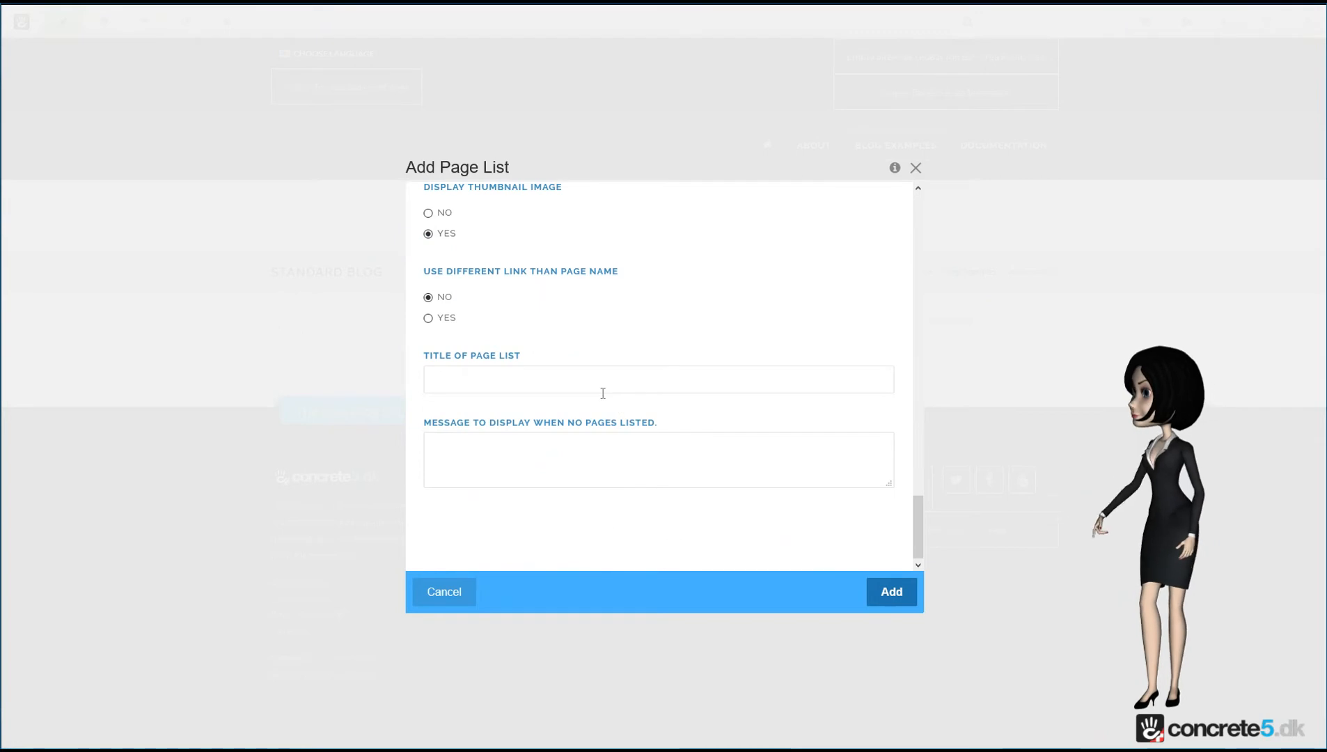
pyautogui.click(562, 383)
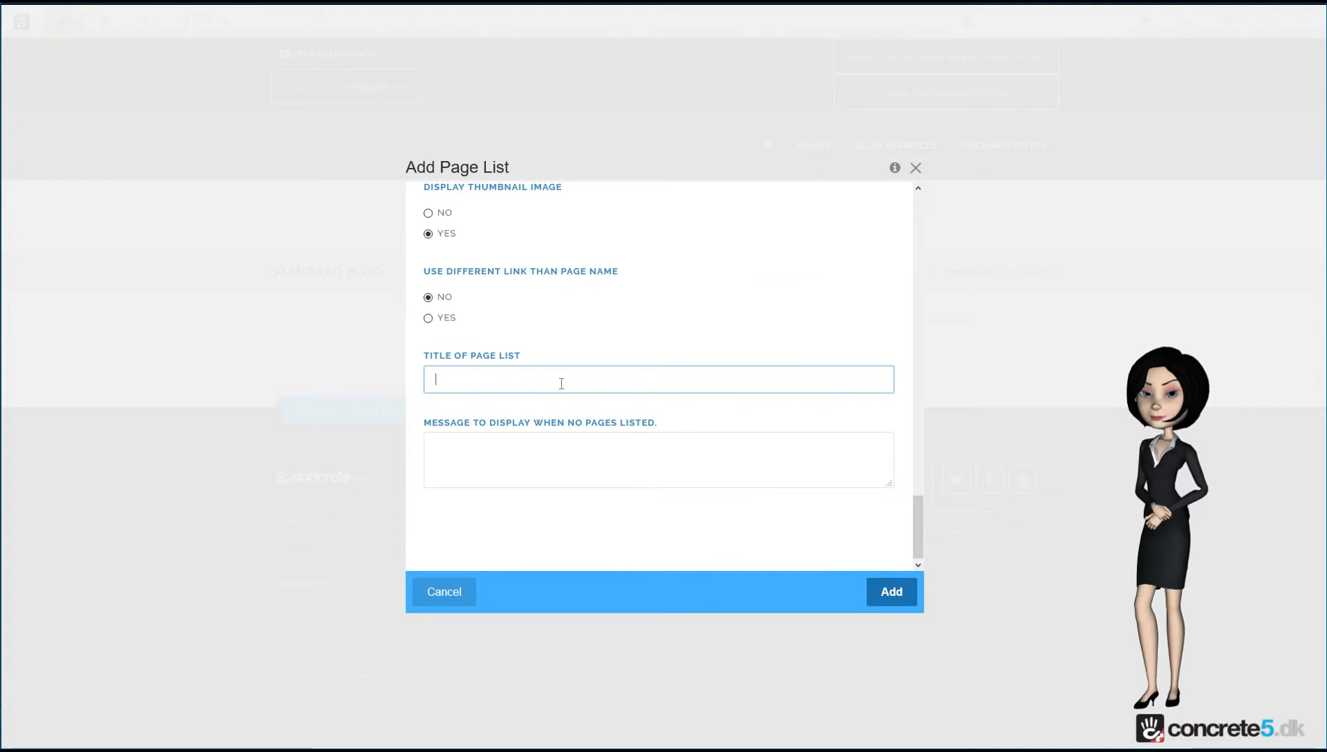
pyautogui.write('My')
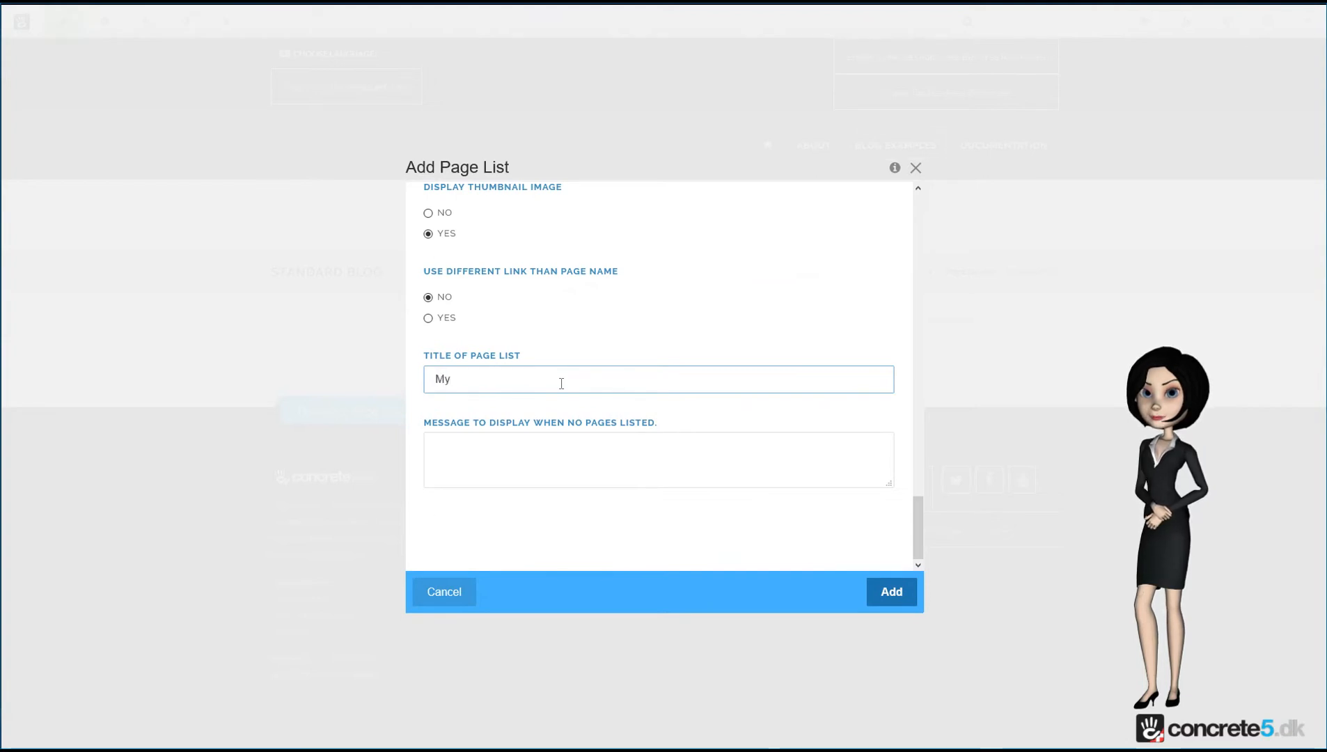
pyautogui.write(' Standard Blog Pages')
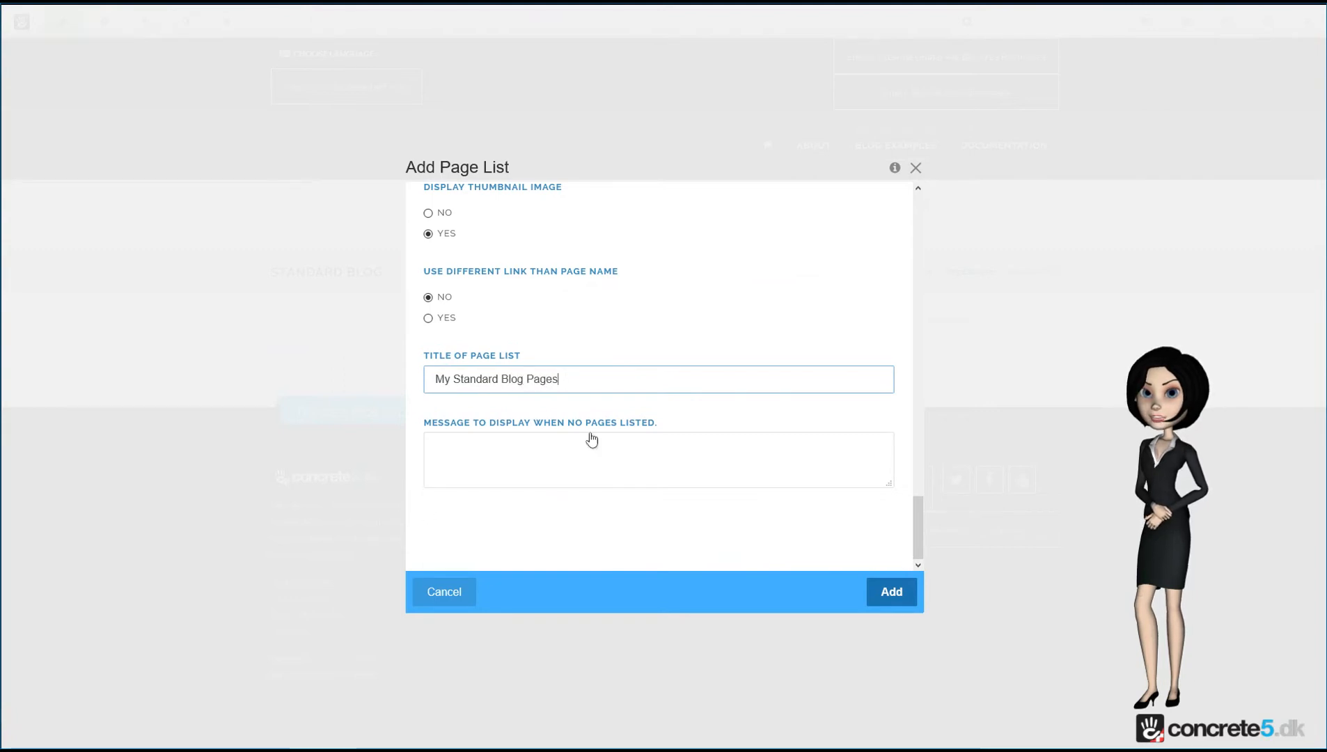
# Step: Set the message for when no pages are listed to "No blogs at the moment" and add the page list block
pyautogui.click(532, 442)
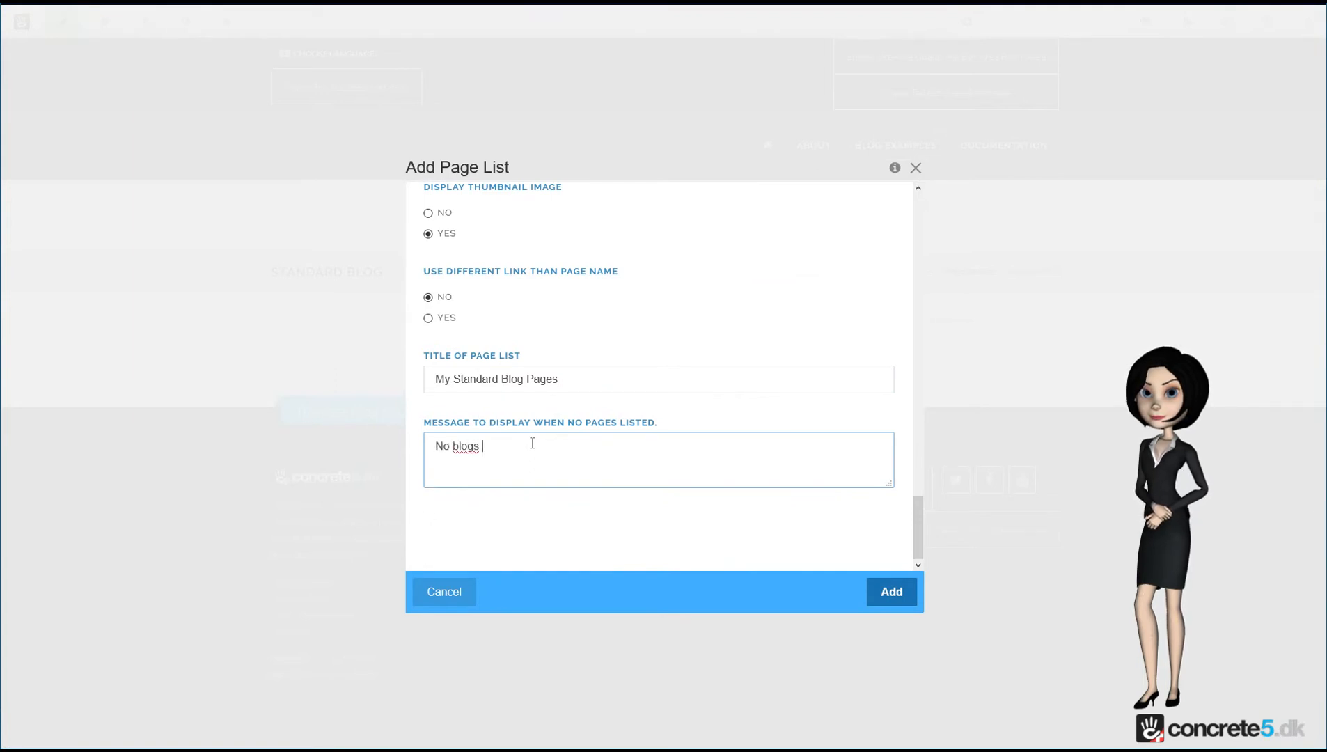
pyautogui.write('No blogs at the moment')
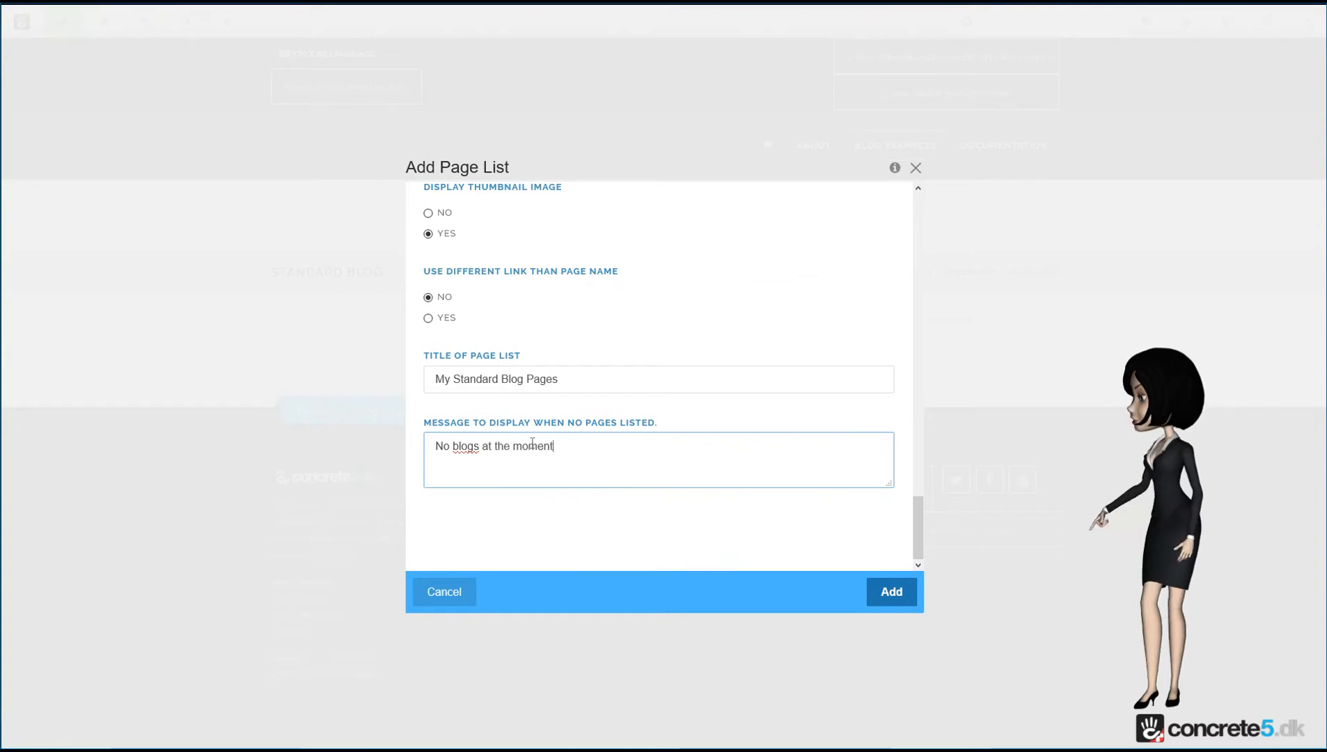
pyautogui.click(874, 592)
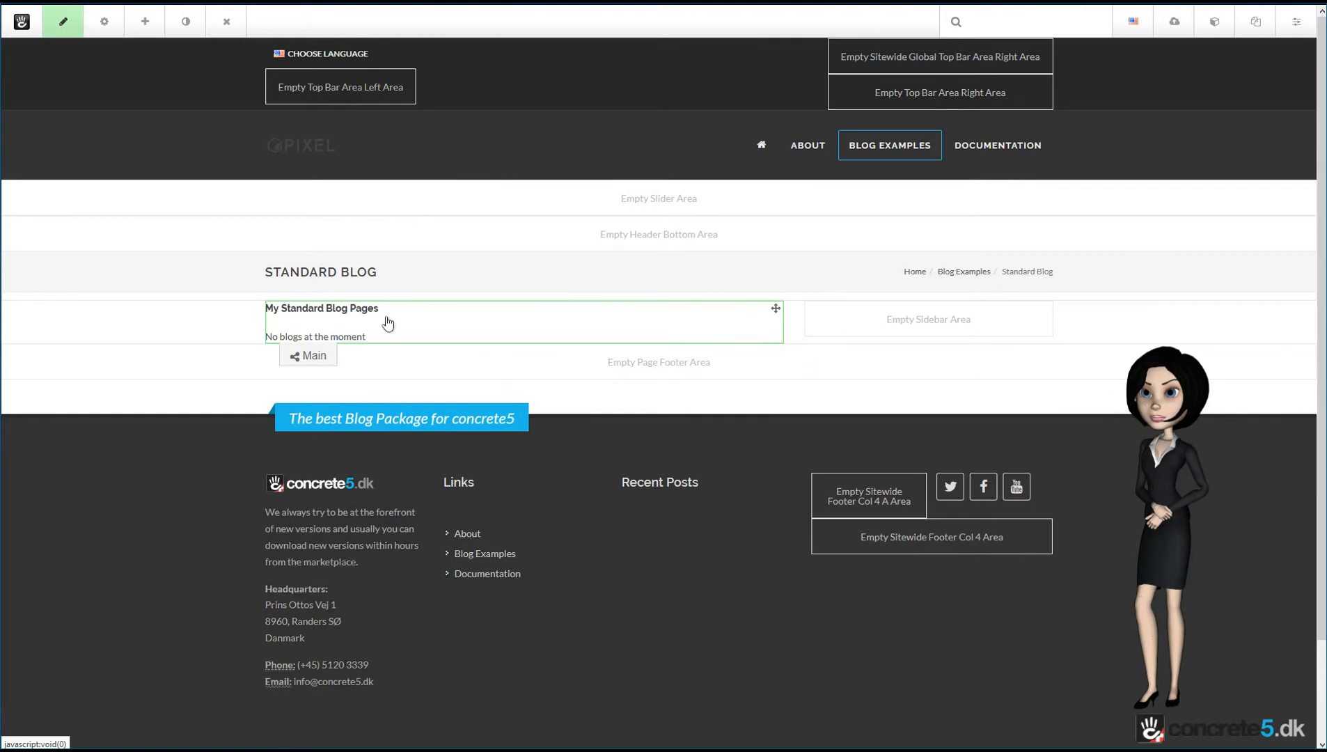
# Step: Apply the custom template C5dk Blog Pixel Theme Std to the My Standard Blog Pages block and save its design
pyautogui.click(394, 321)
pyautogui.click(418, 394)
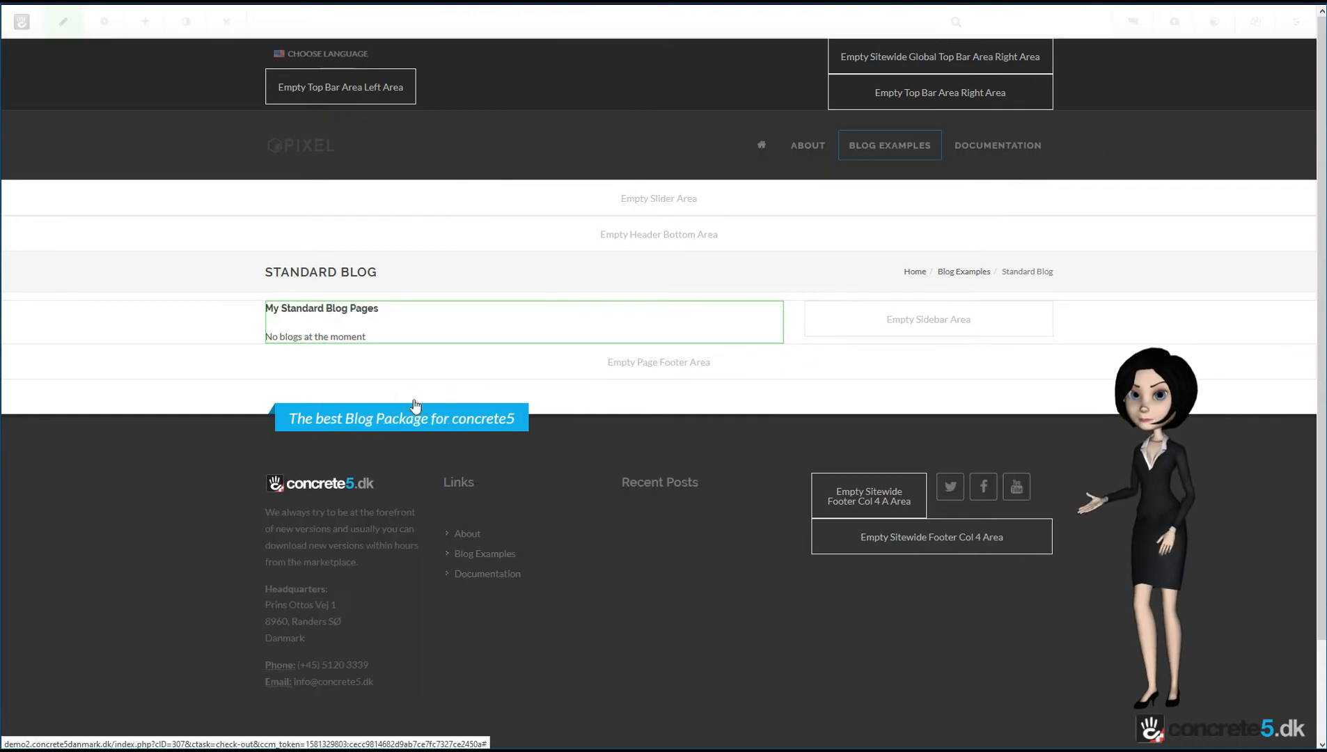
pyautogui.click(379, 278)
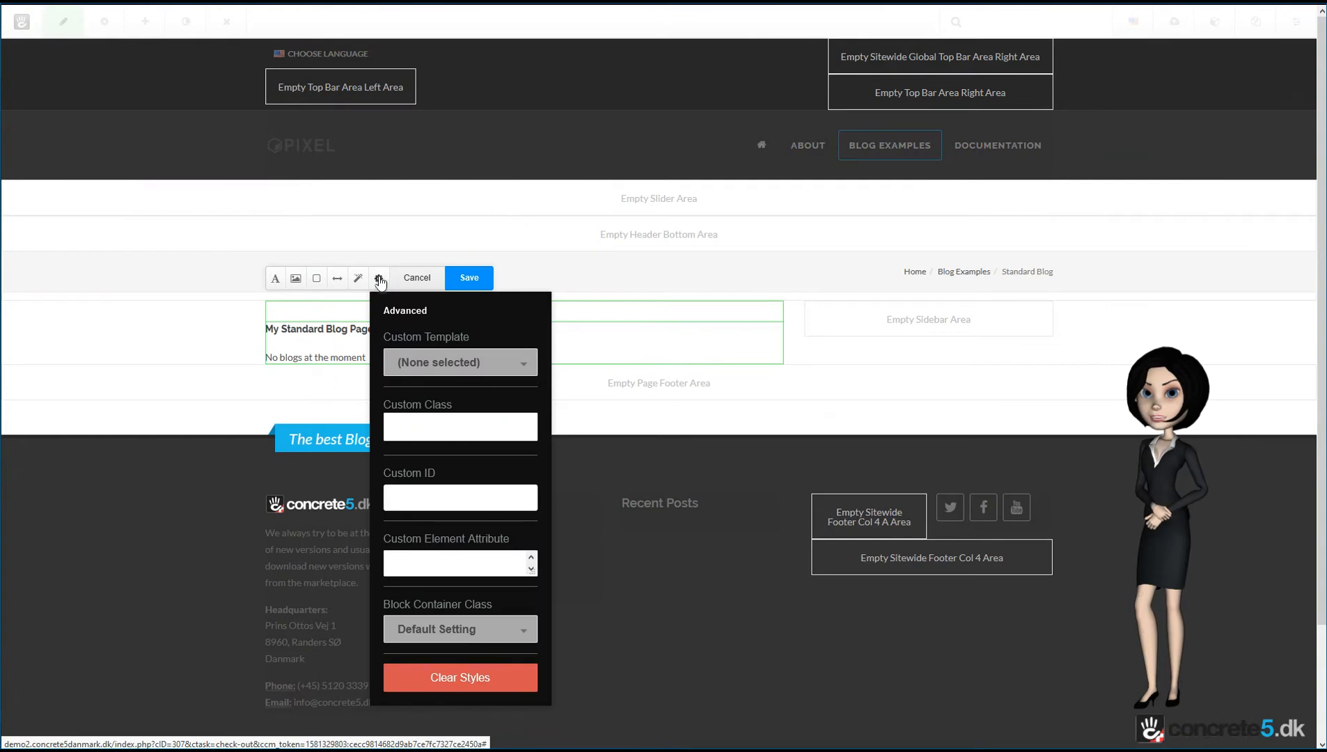
pyautogui.click(447, 369)
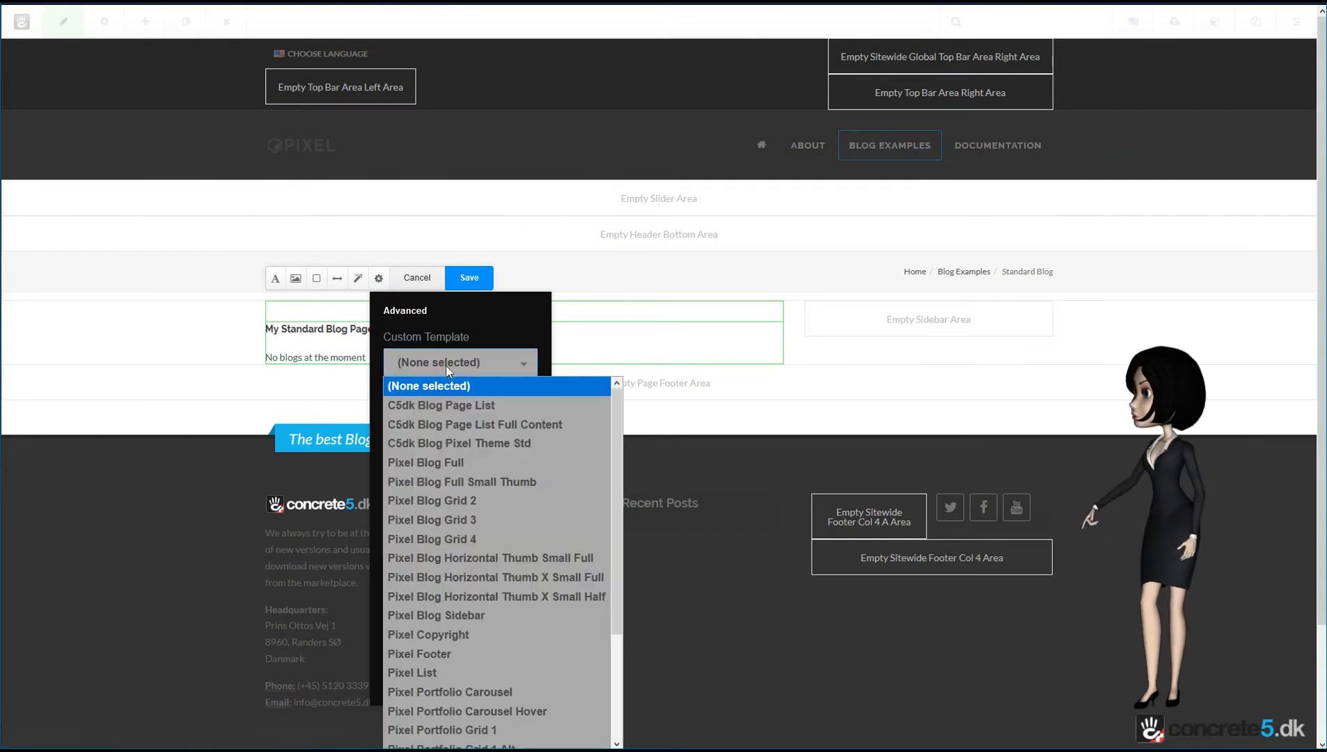
pyautogui.click(487, 443)
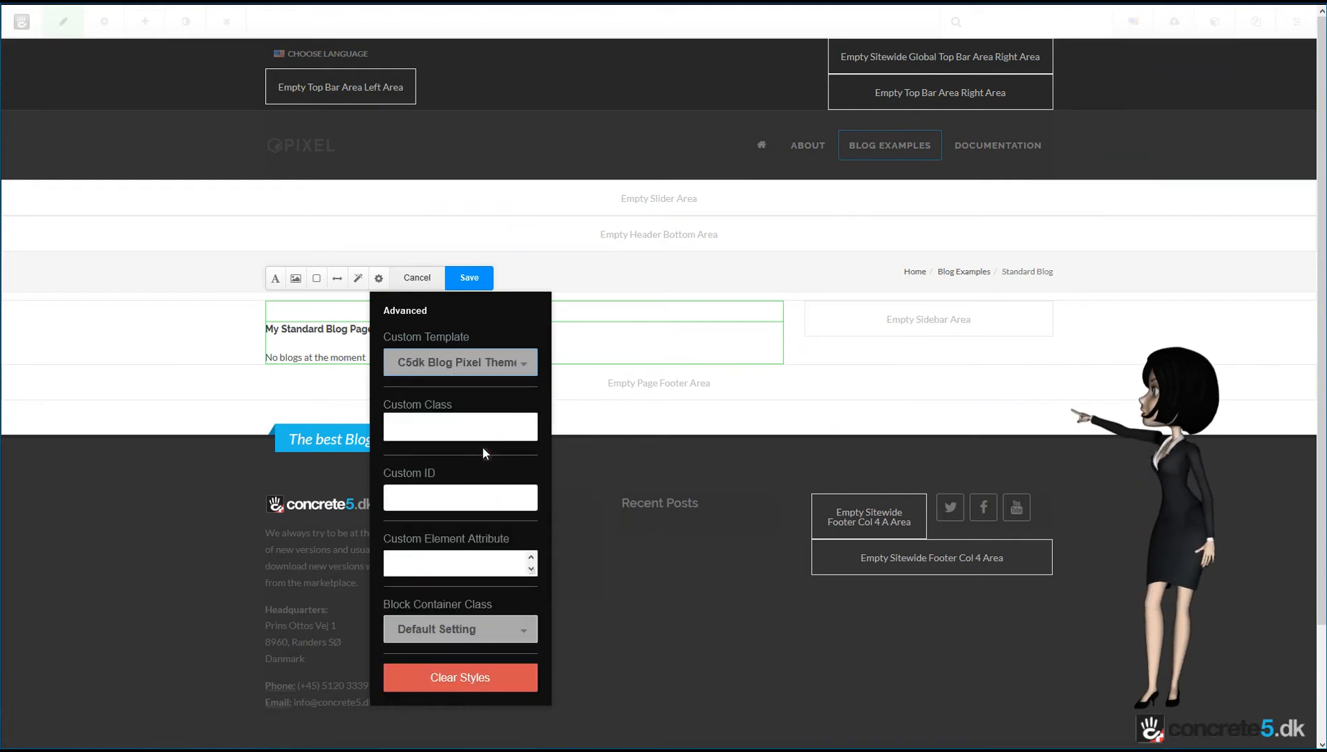
pyautogui.click(476, 285)
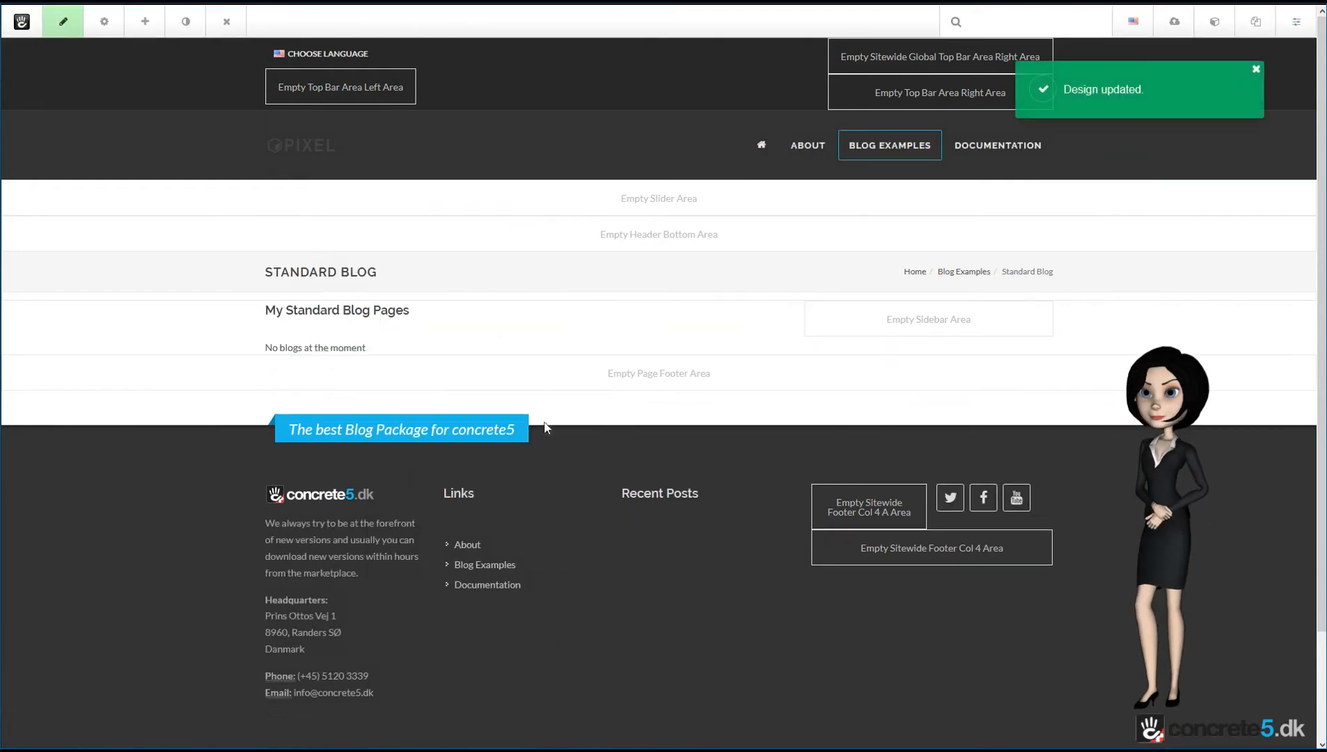
# Step: Add the C5DK Blog Button block to the empty Sidebar area of the Standard Blog page and publish the changes
pyautogui.click(935, 326)
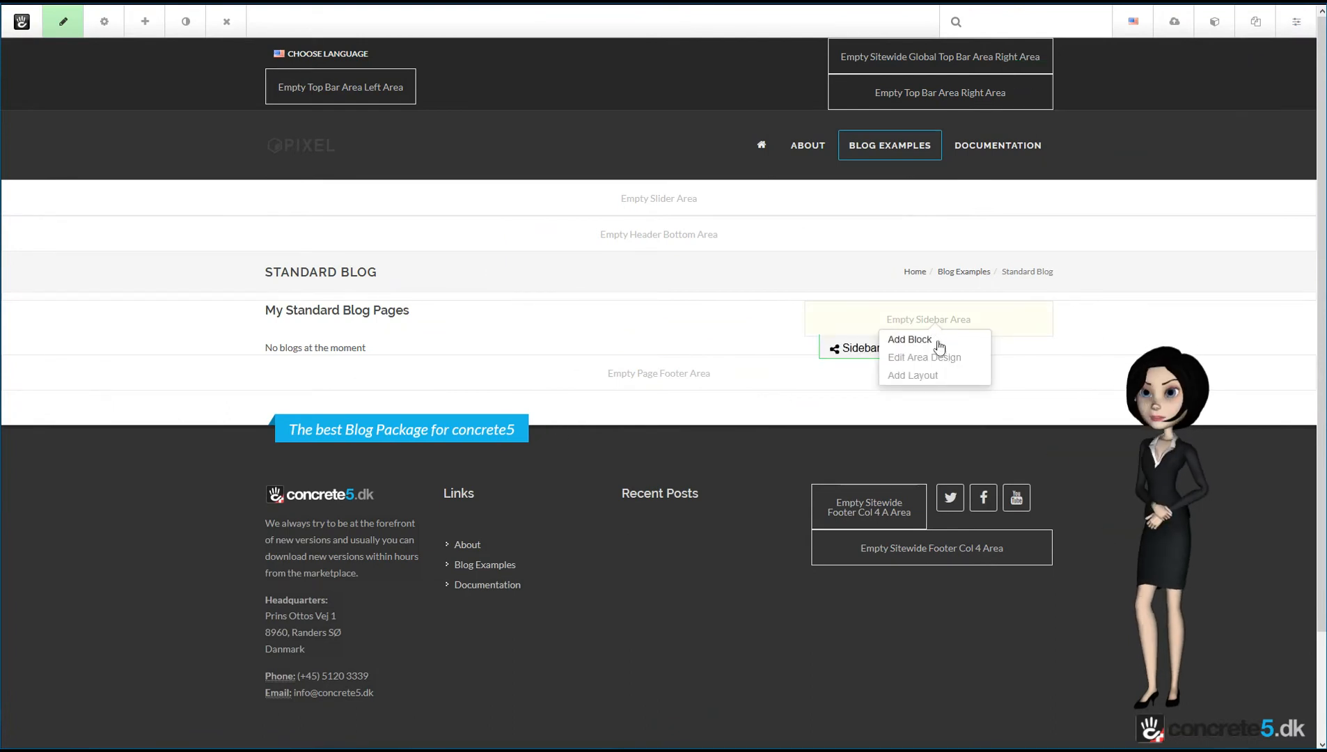
pyautogui.click(933, 341)
pyautogui.scroll(-10, 165, 420)
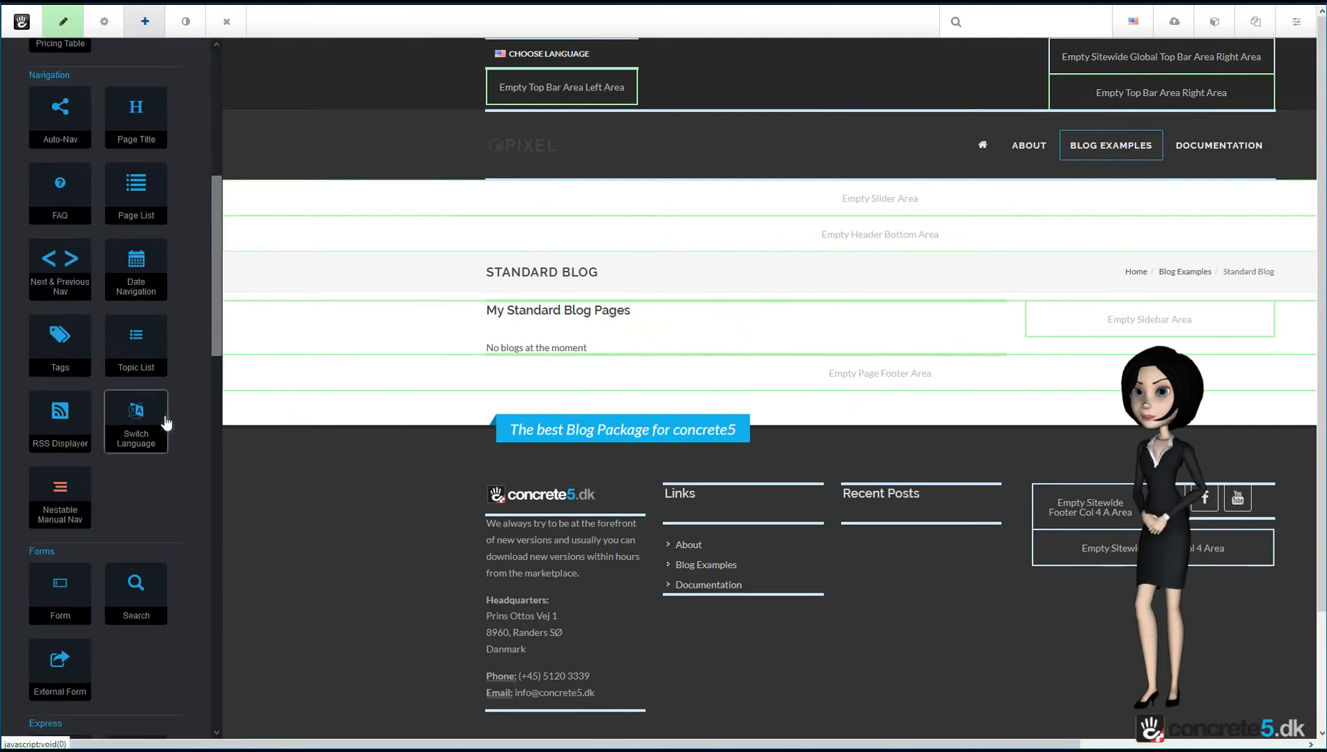
pyautogui.scroll(-10, 162, 432)
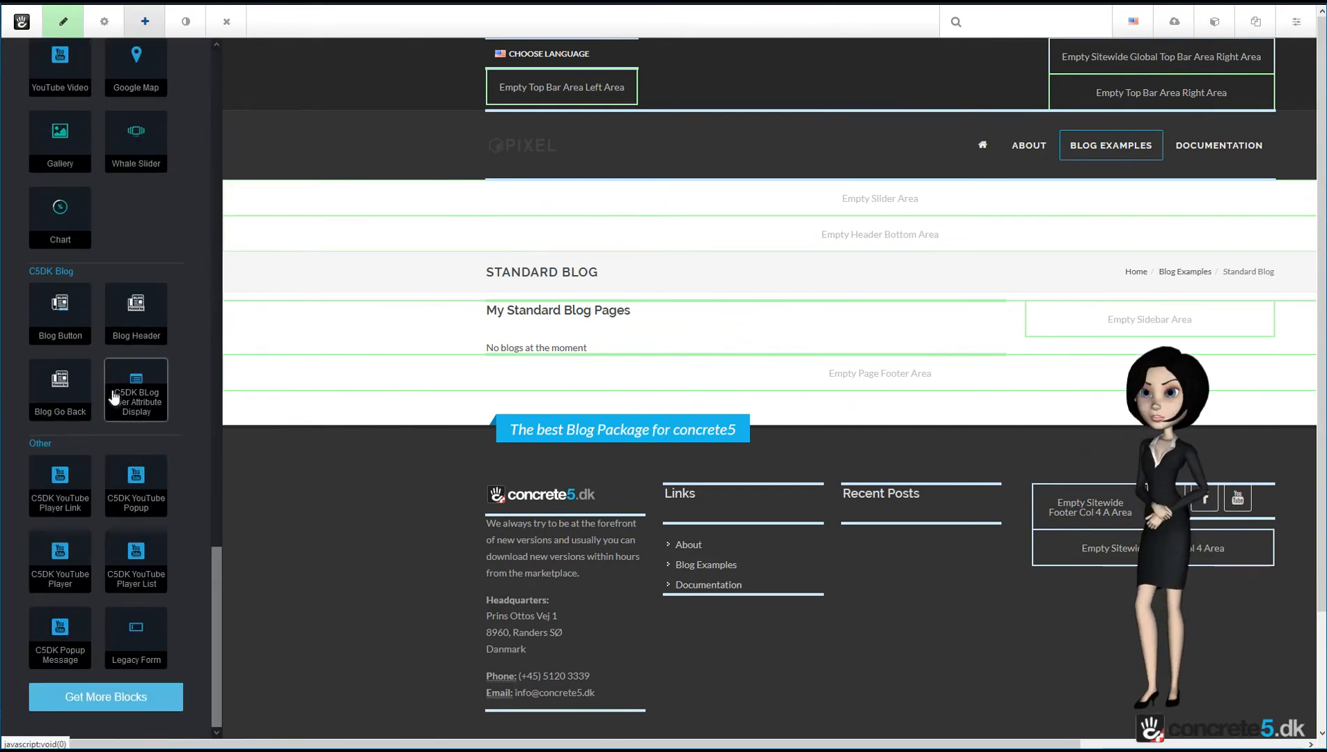
pyautogui.moveTo(113, 392); pyautogui.dragTo(92, 343)
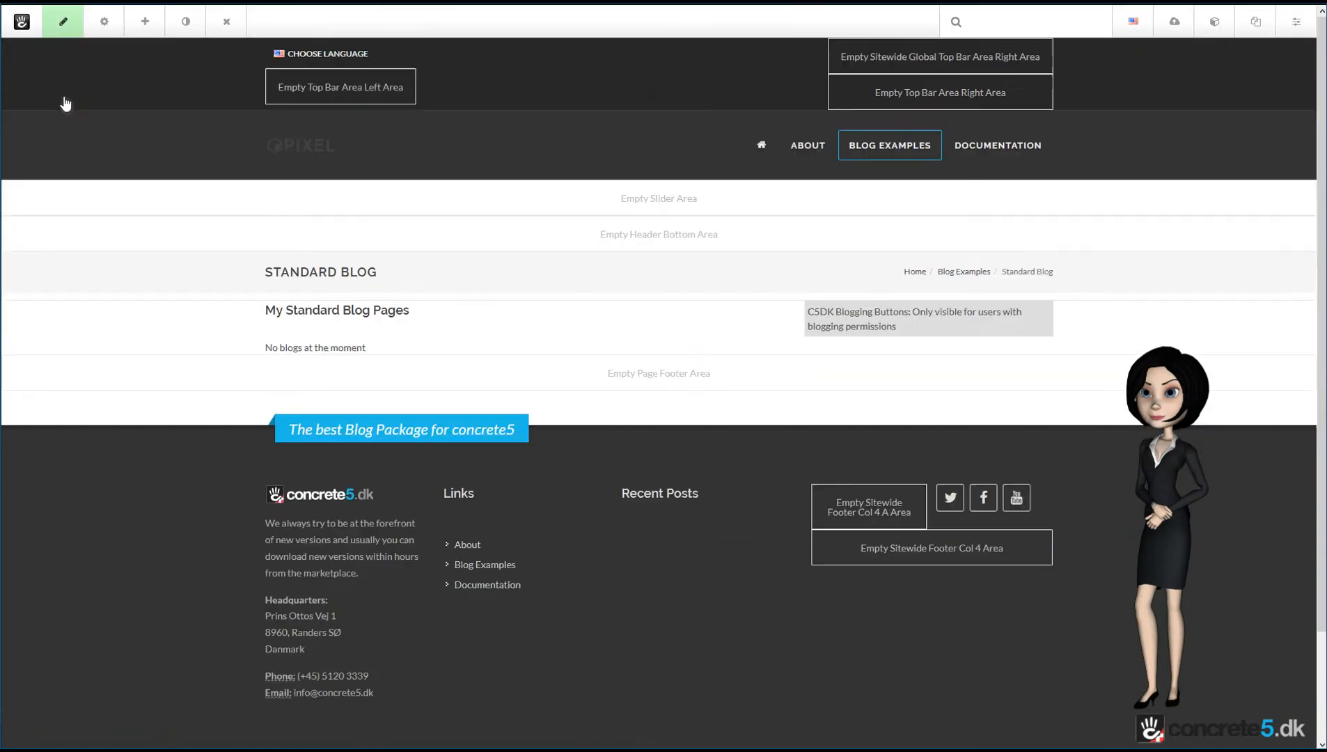
pyautogui.click(64, 23)
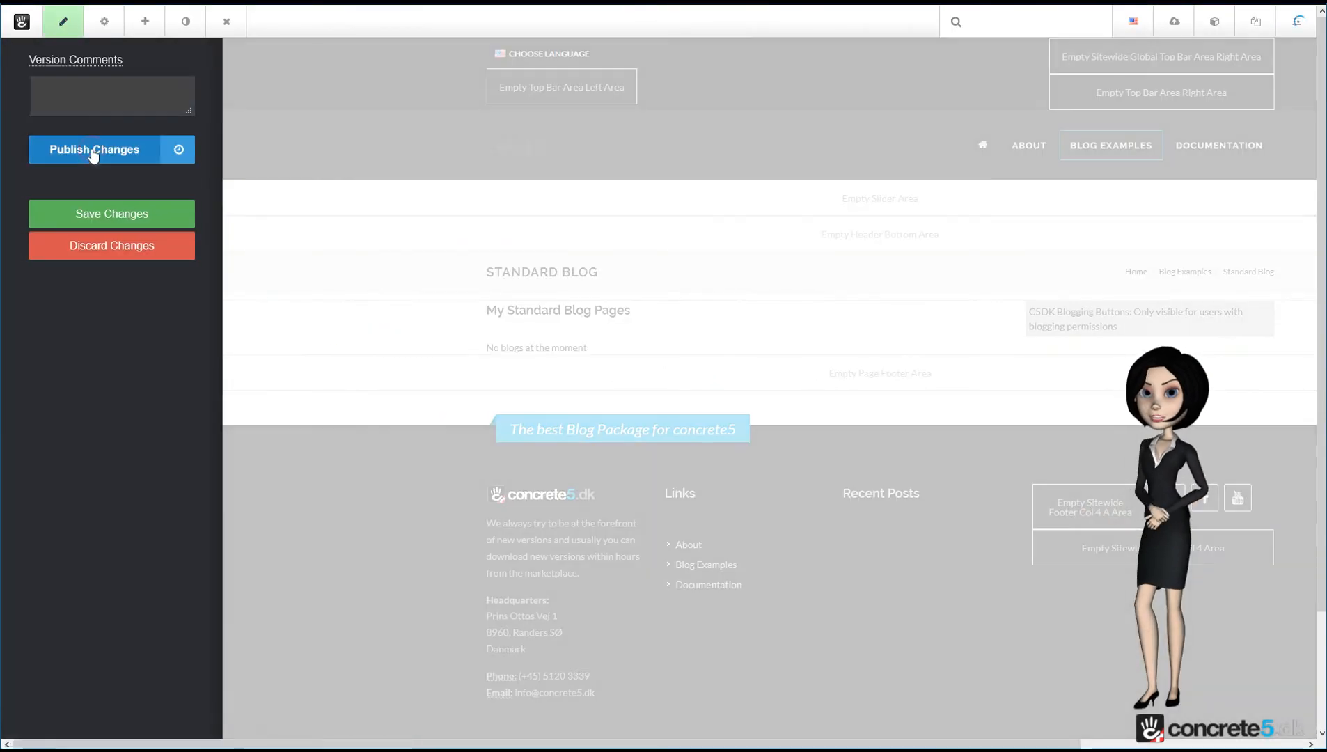
pyautogui.click(94, 151)
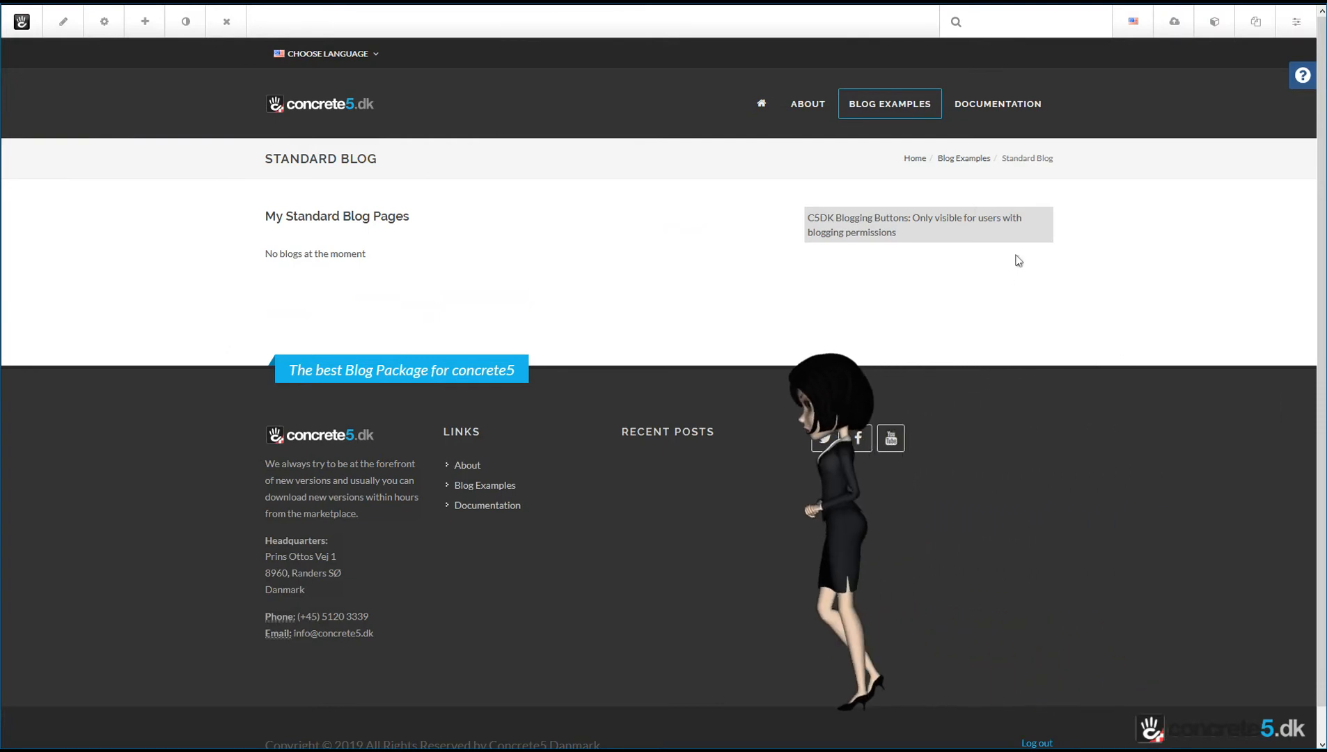
# Step: Add the member listed directly above admin in the user search to the Blog Writers group
pyautogui.click(1296, 22)
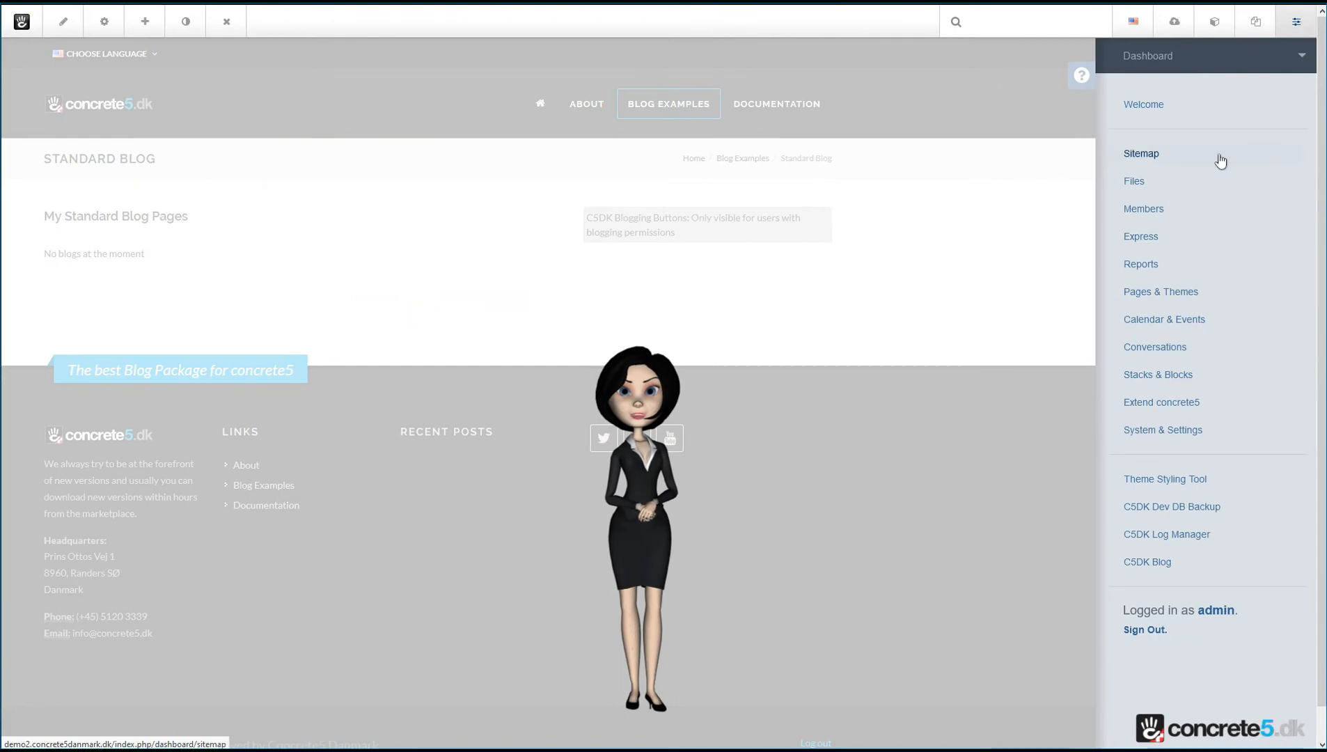
pyautogui.click(1150, 210)
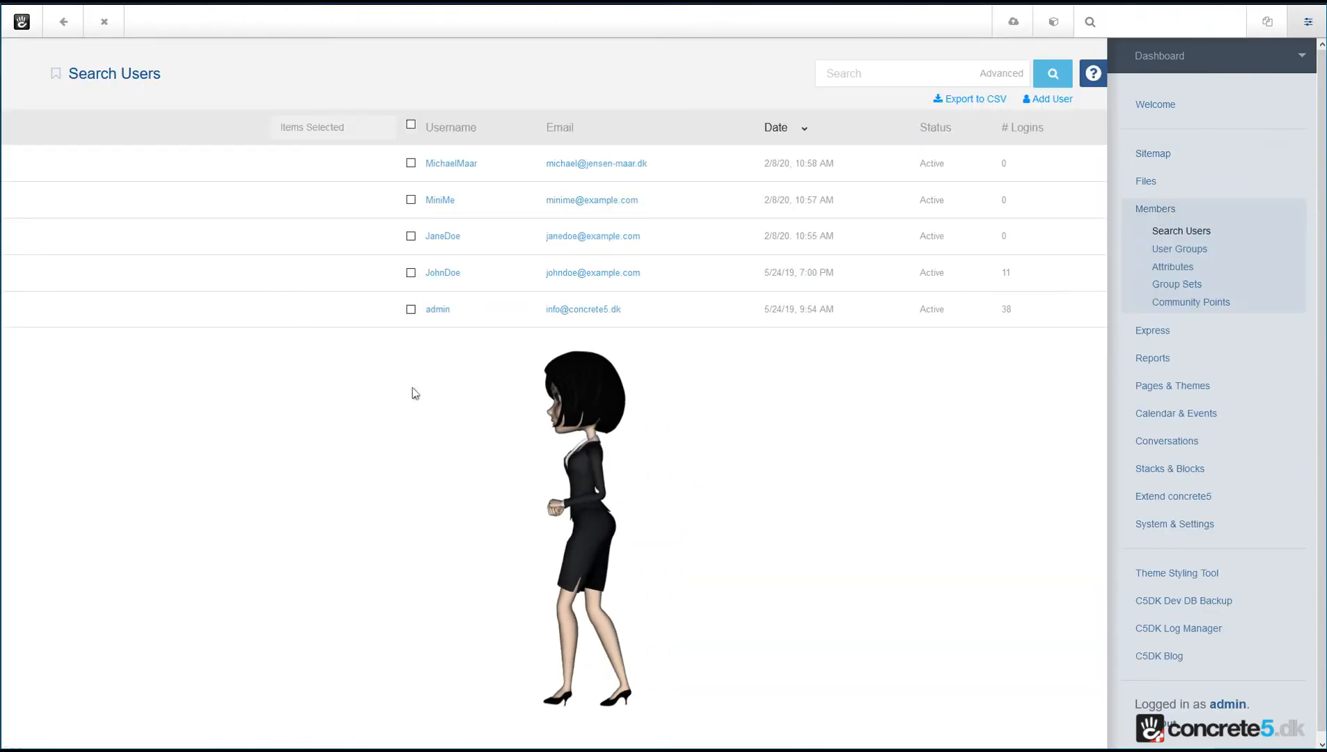
pyautogui.click(447, 278)
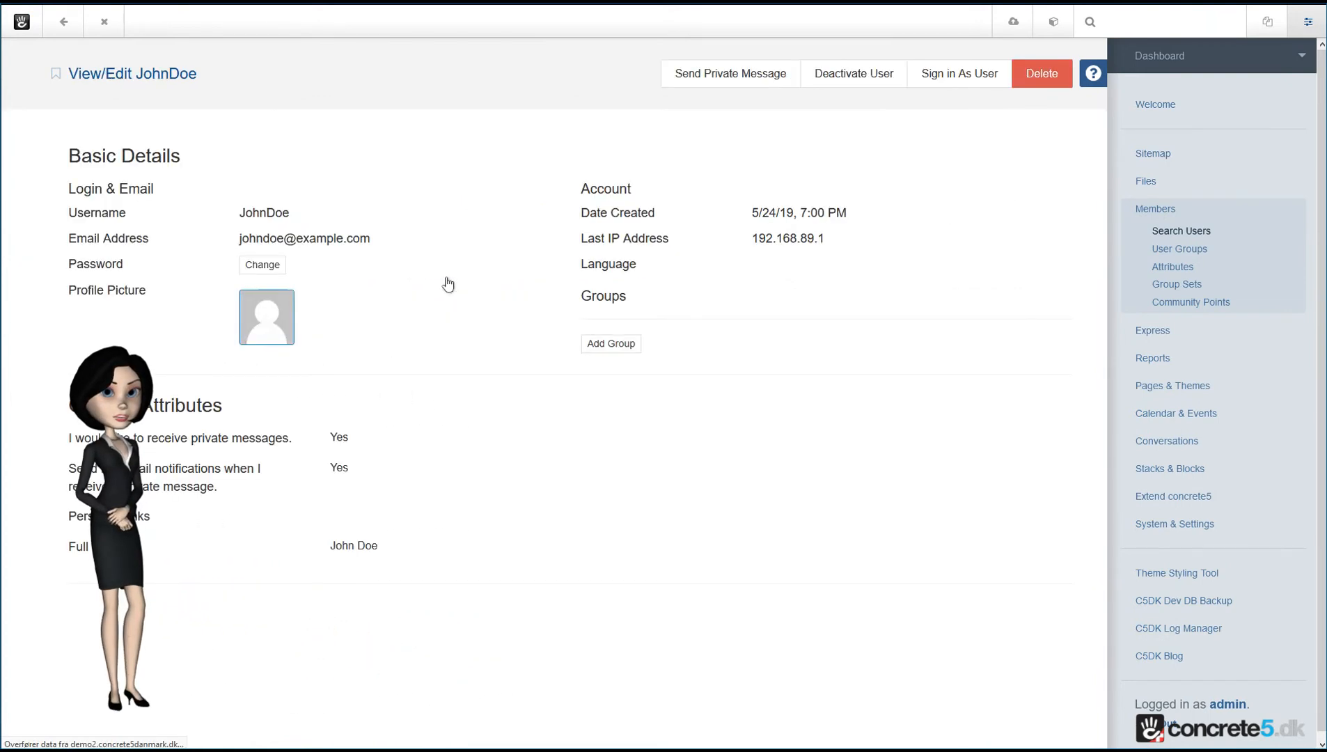
pyautogui.click(611, 344)
pyautogui.click(510, 323)
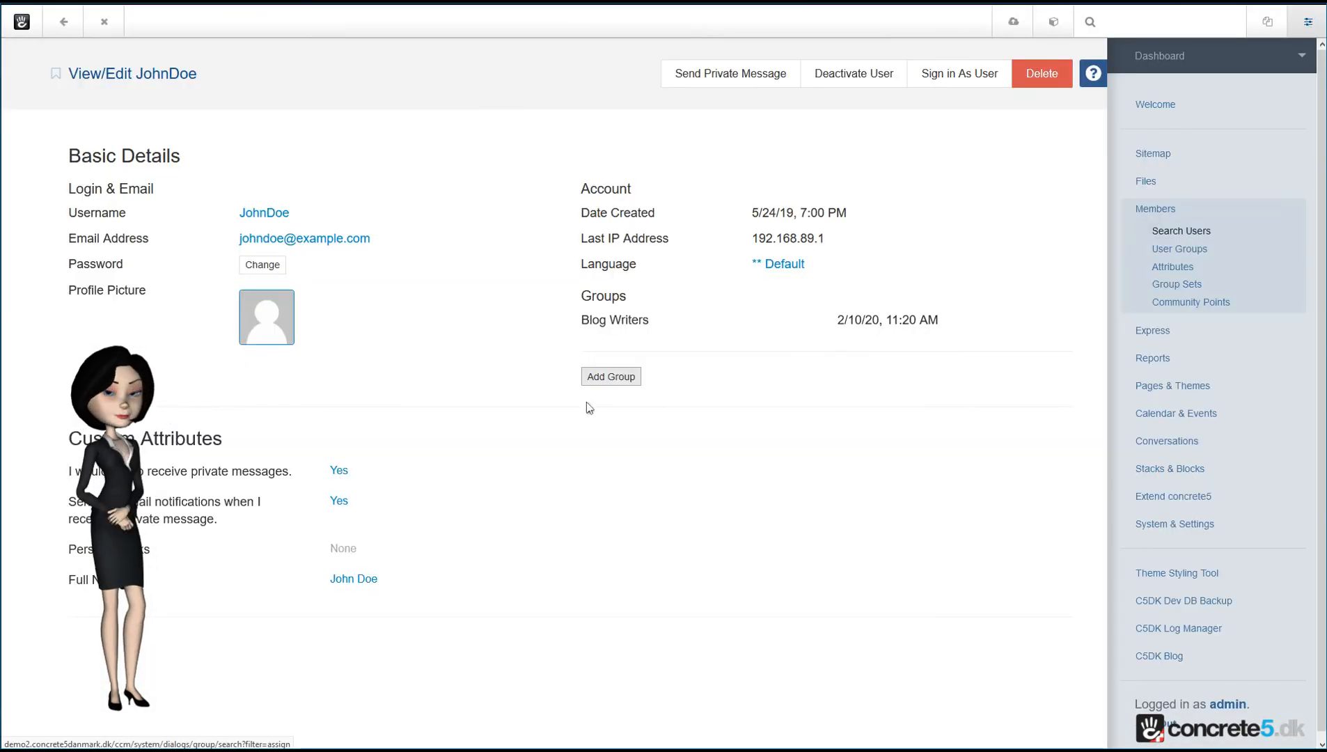
# Step: Add the member created on 2/8/20 at 10:55 AM to the Blog Writers group
pyautogui.moveTo(1044, 330)
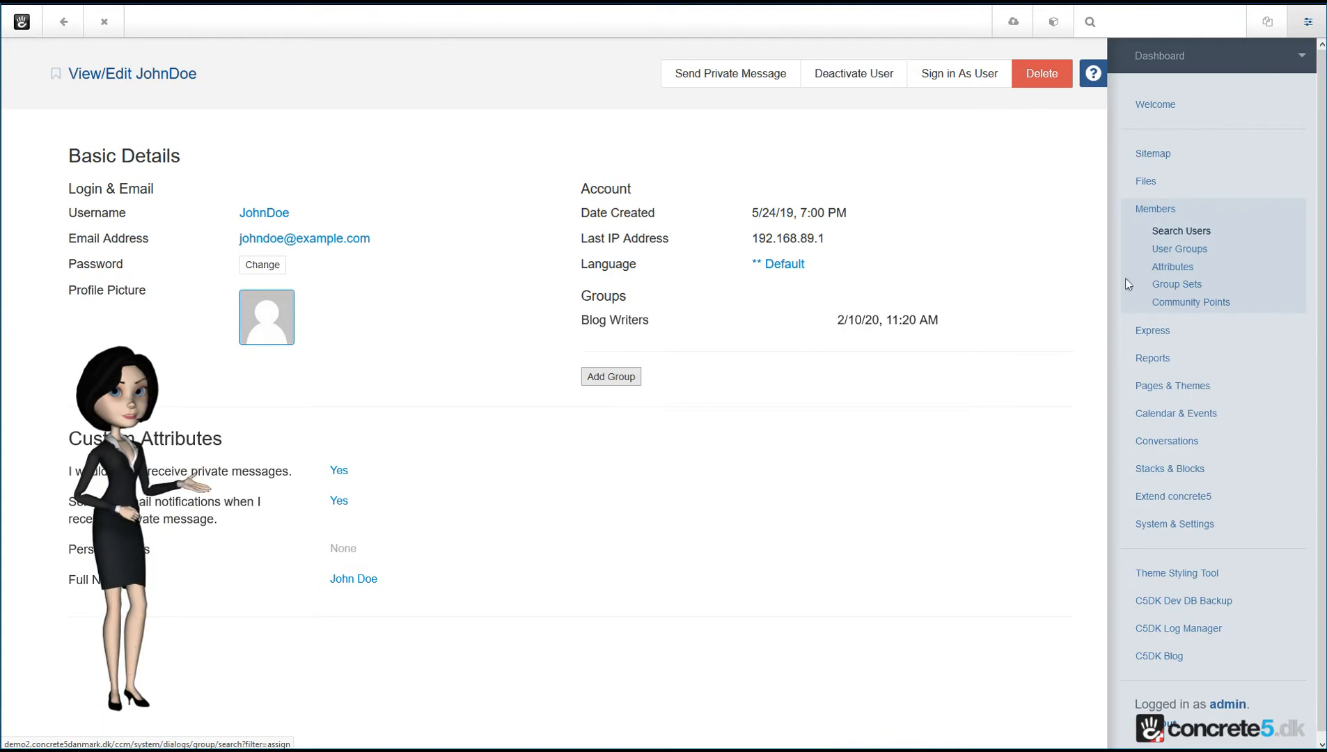
pyautogui.click(1173, 233)
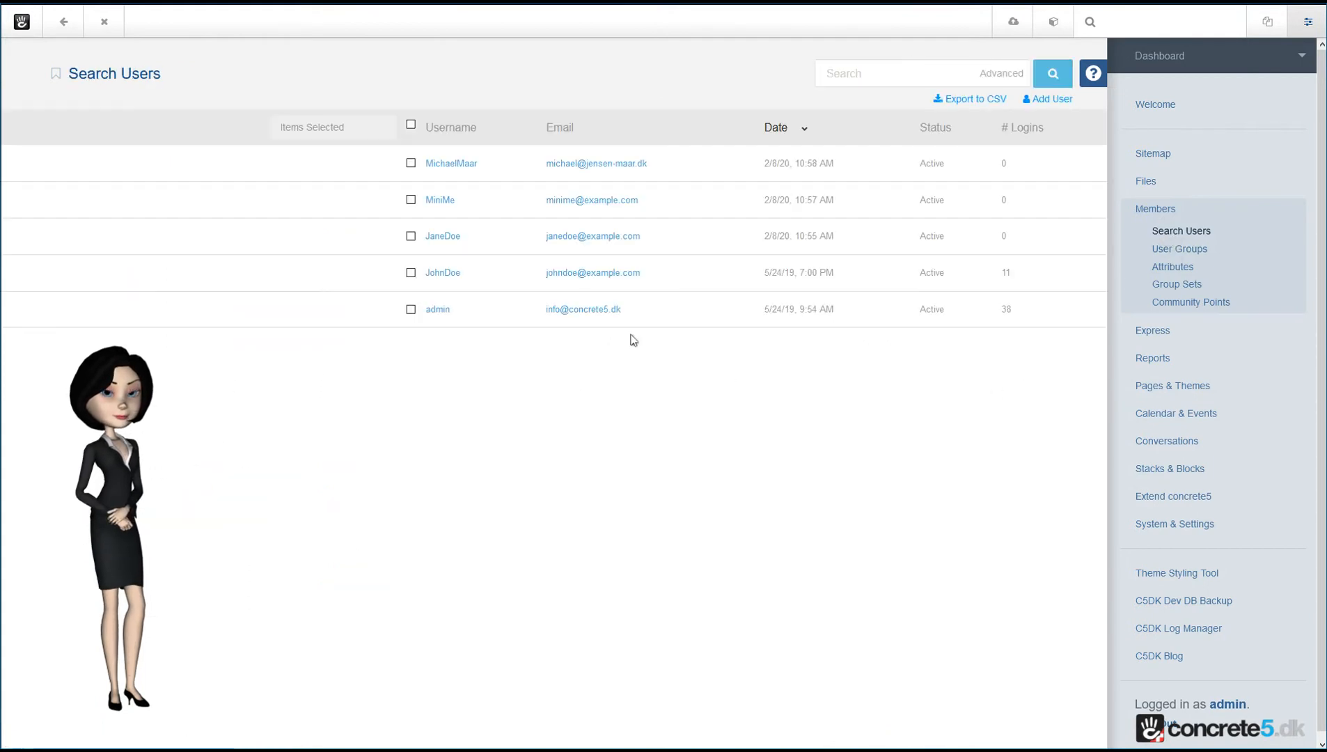
pyautogui.click(446, 238)
pyautogui.click(610, 352)
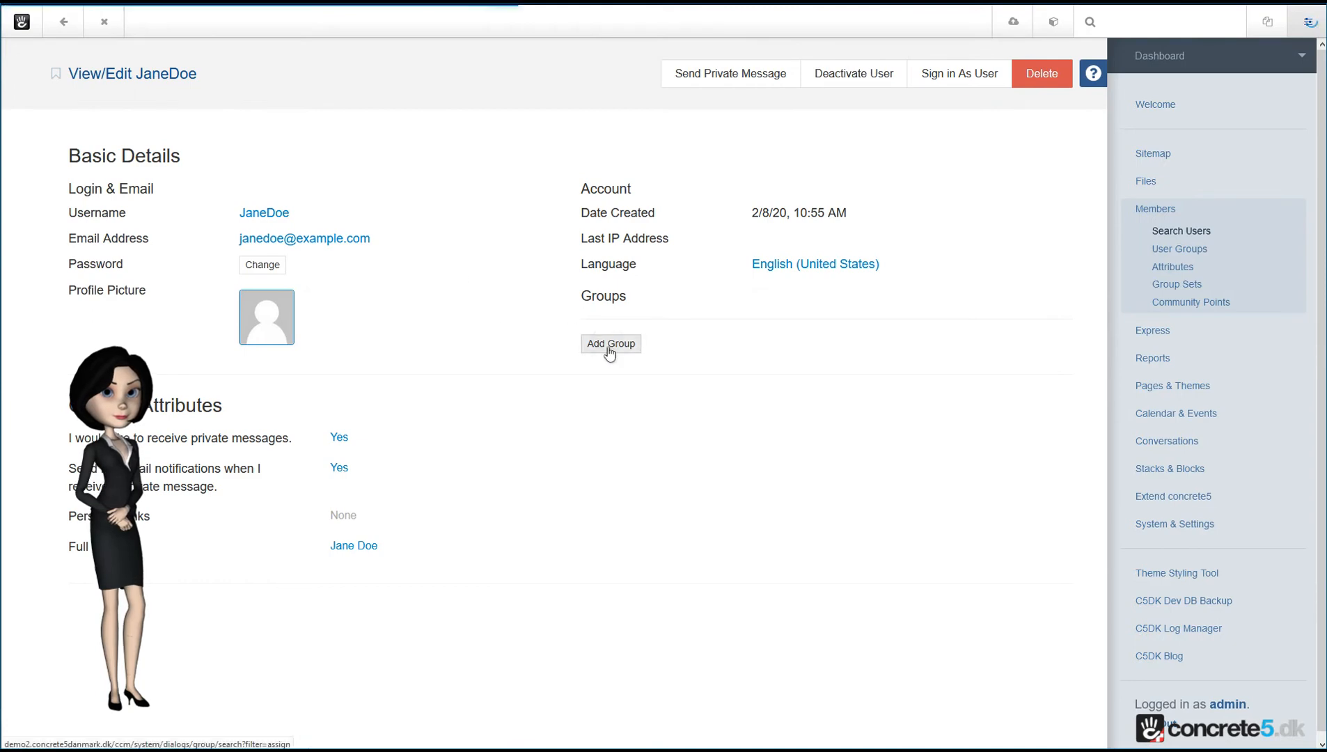
pyautogui.click(517, 330)
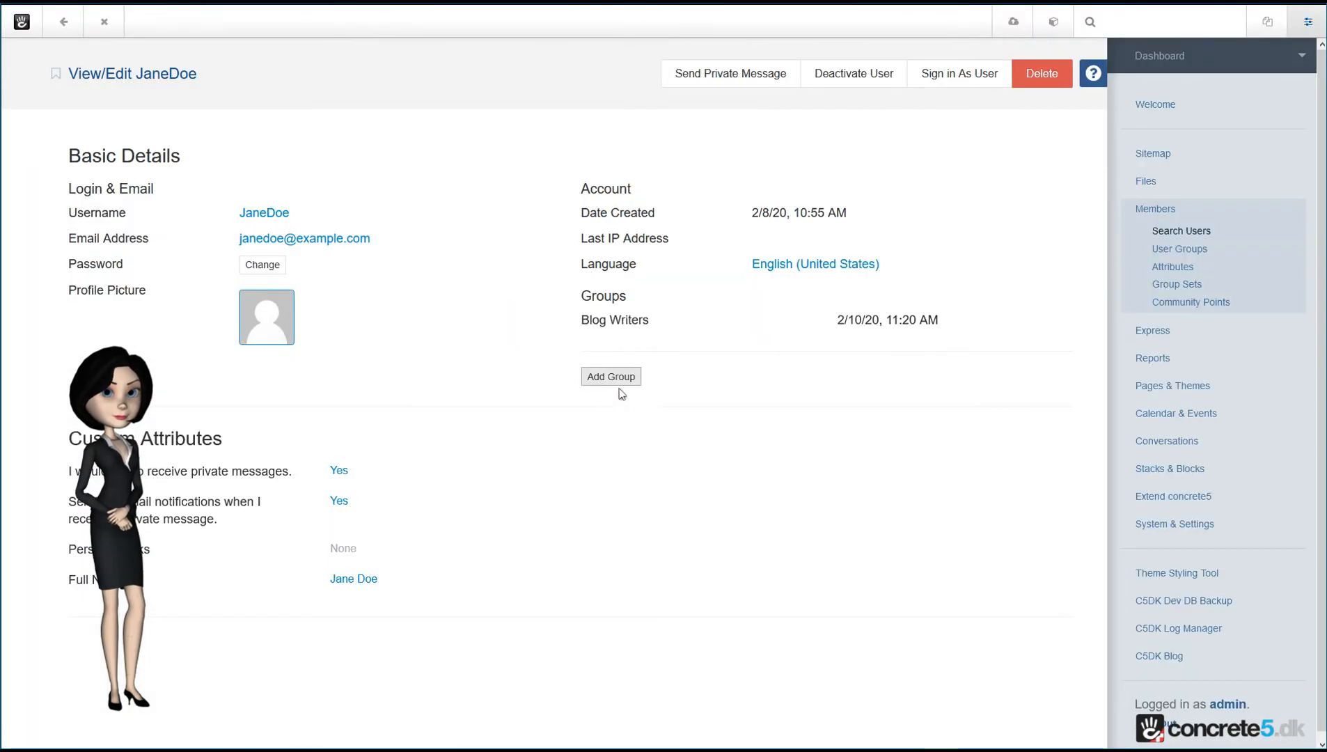
# Step: Add the most recently created member, listed first in the user search, to the Blog Writers group
pyautogui.click(1178, 252)
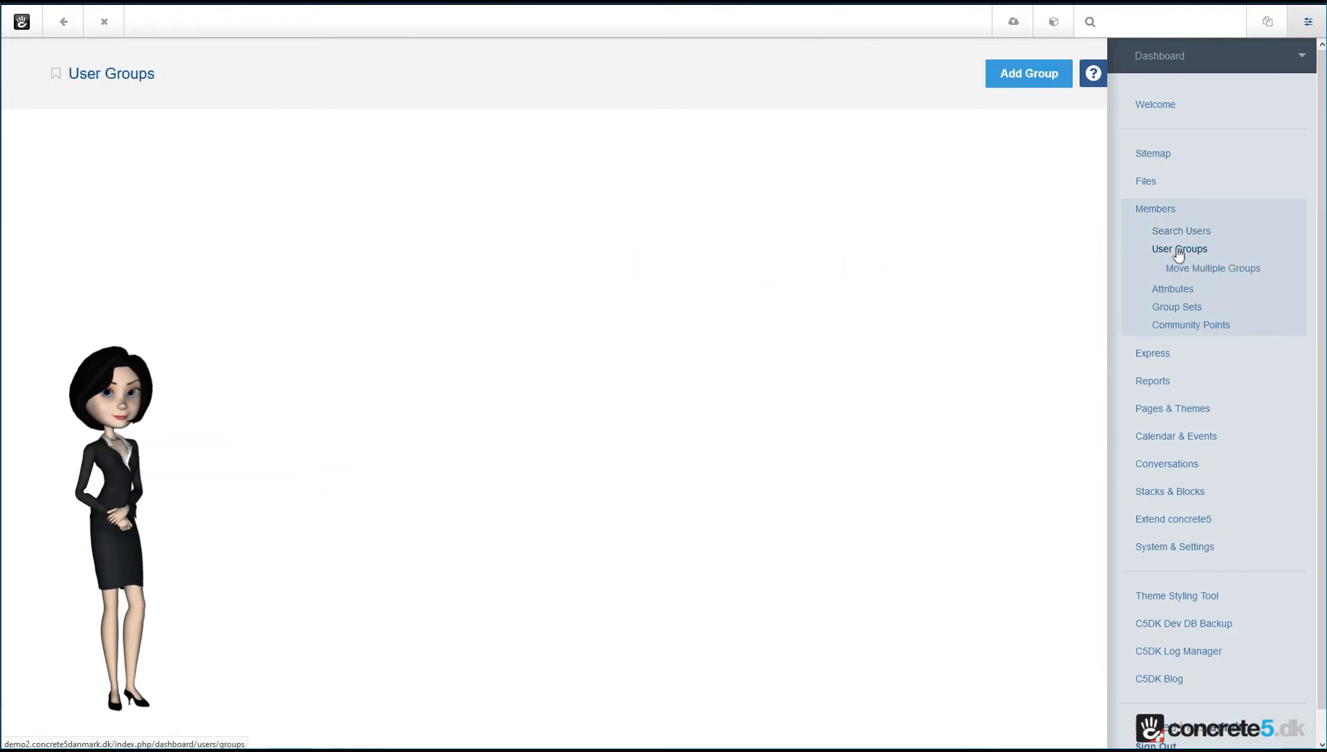
pyautogui.click(1169, 230)
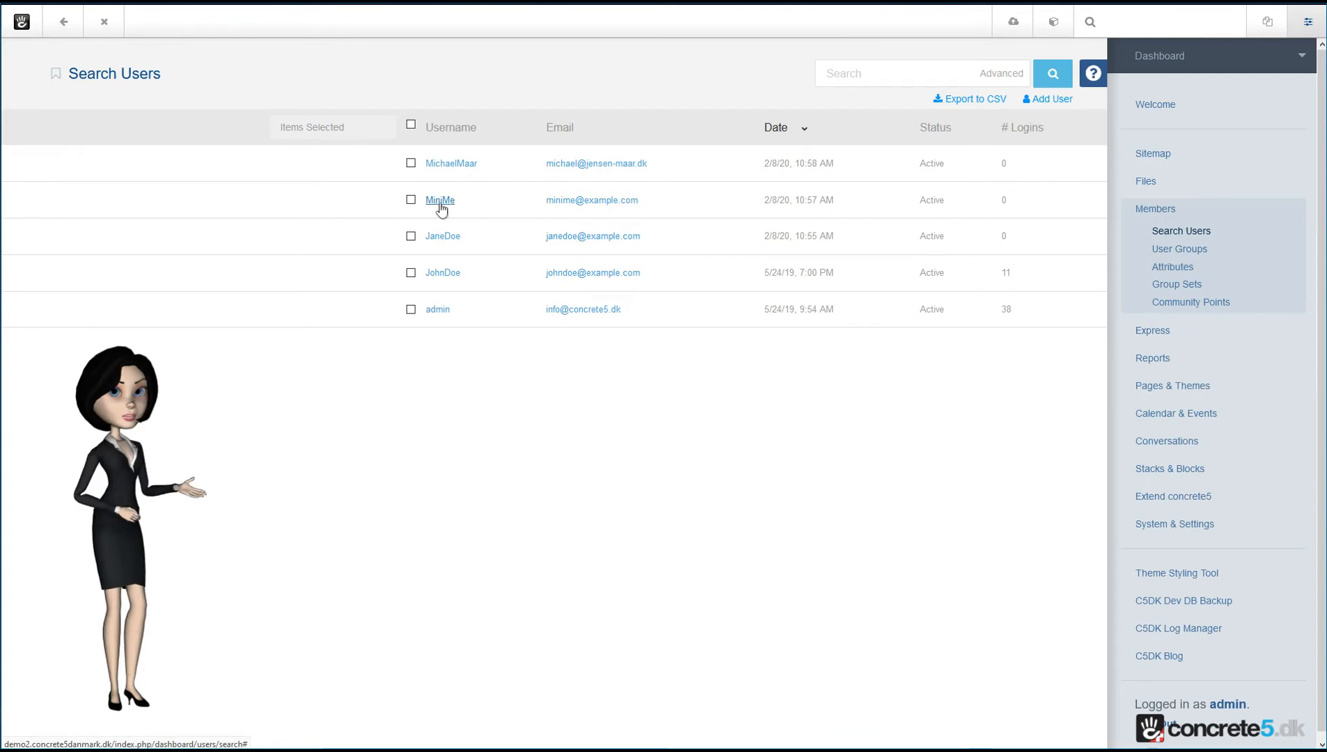
pyautogui.click(446, 167)
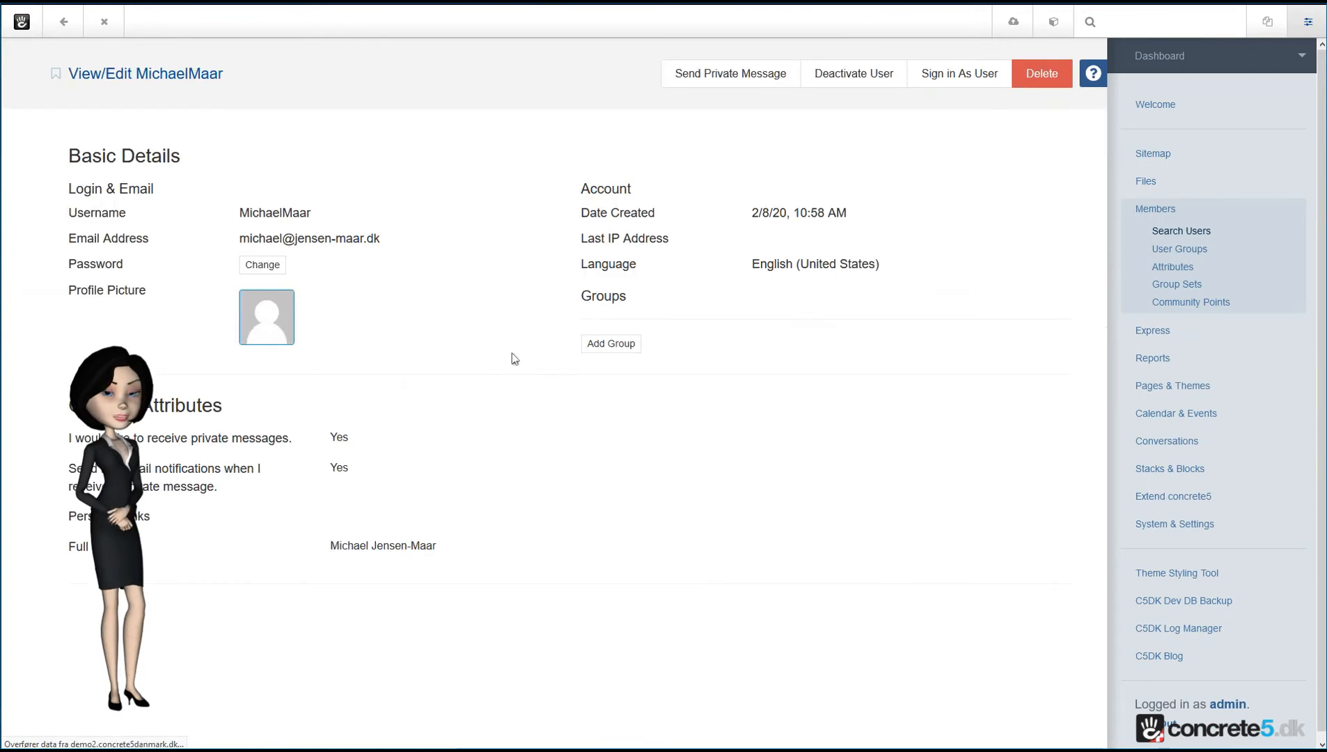
pyautogui.click(614, 382)
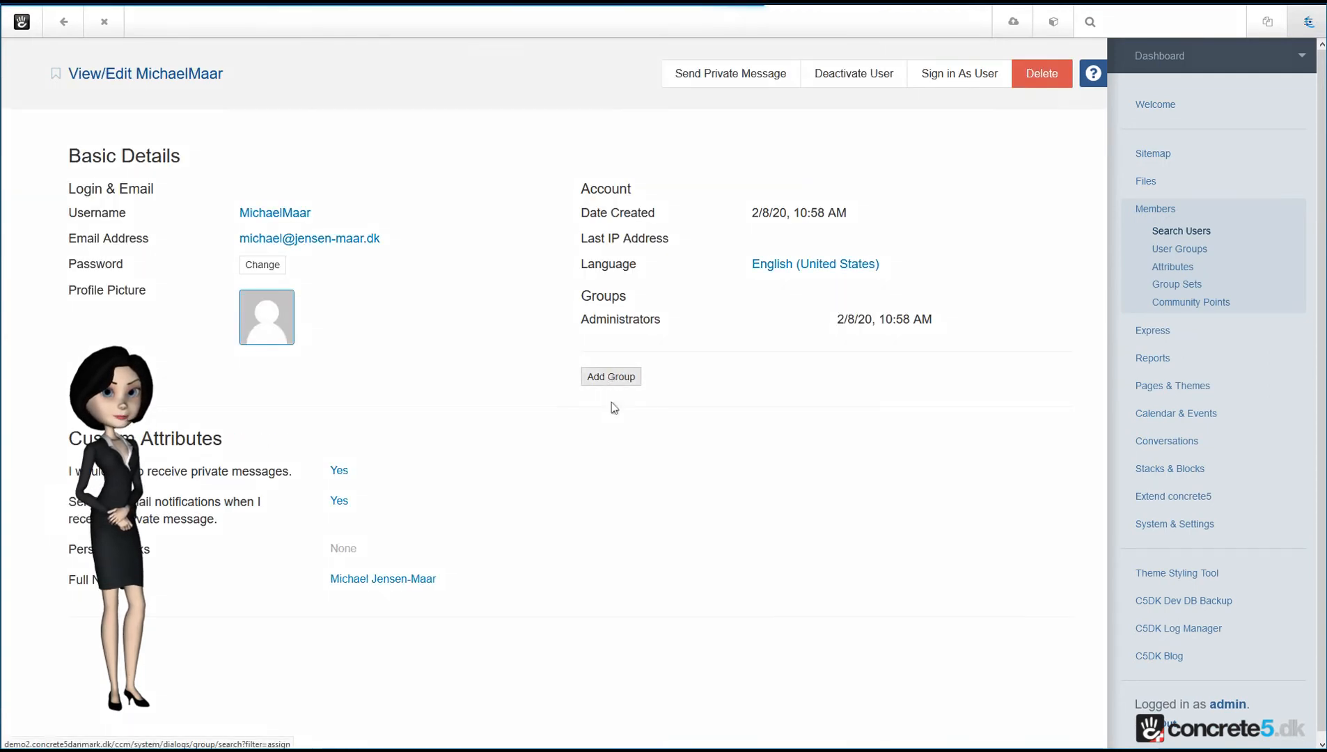
pyautogui.click(514, 328)
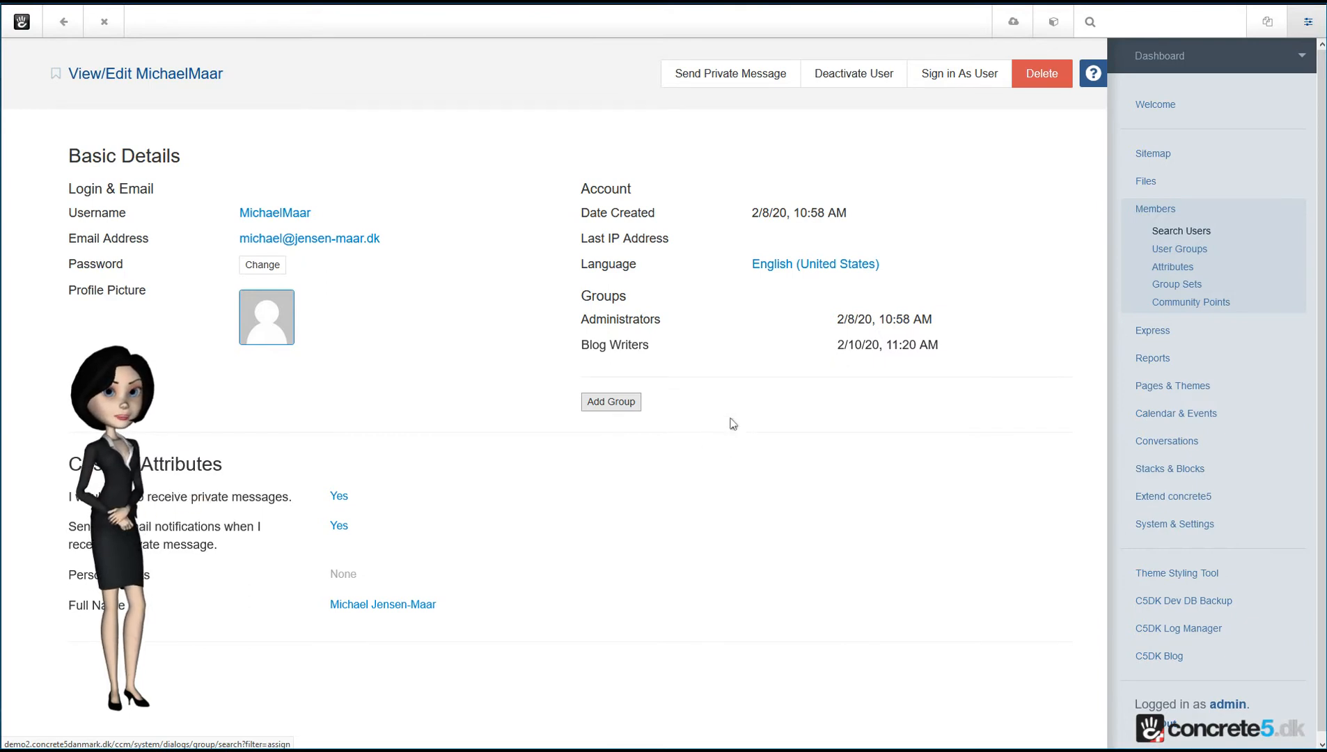
# Step: Sign in to the site as the blog writer listed directly above admin, ending the admin session
pyautogui.click(1178, 232)
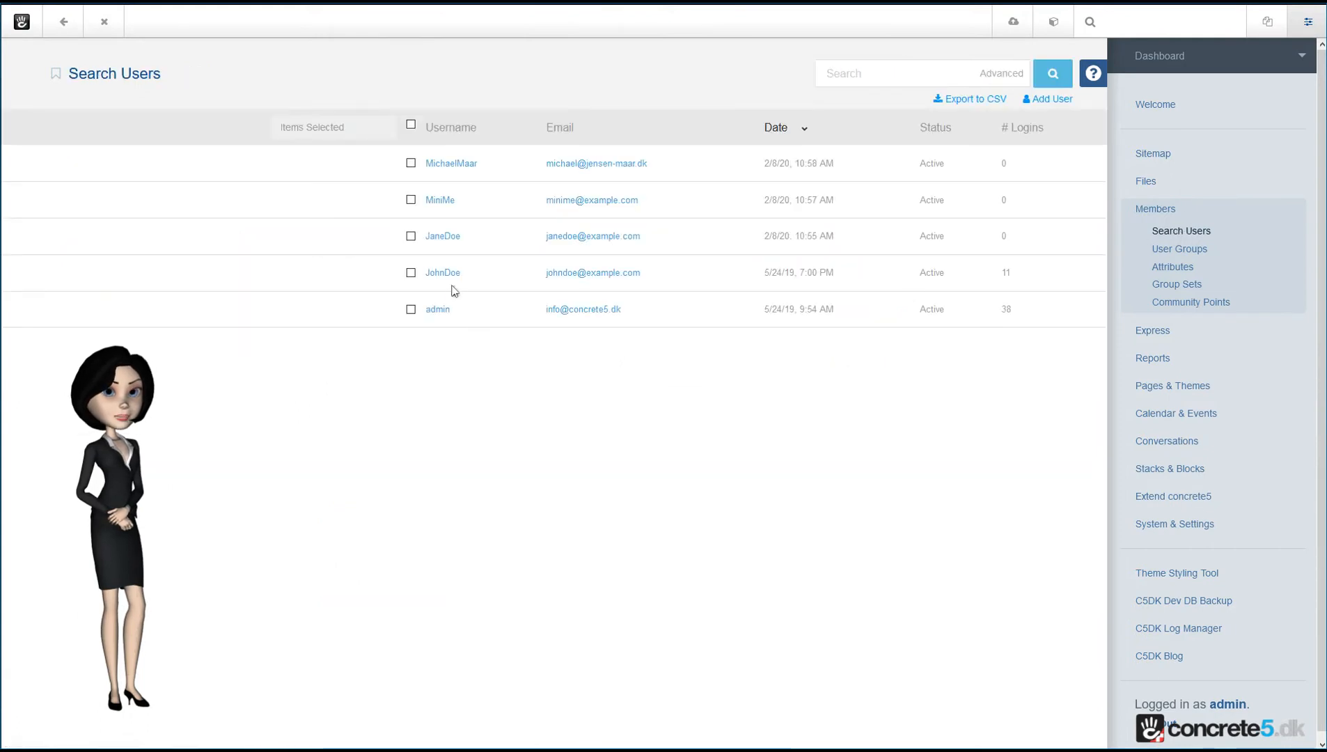
pyautogui.click(447, 274)
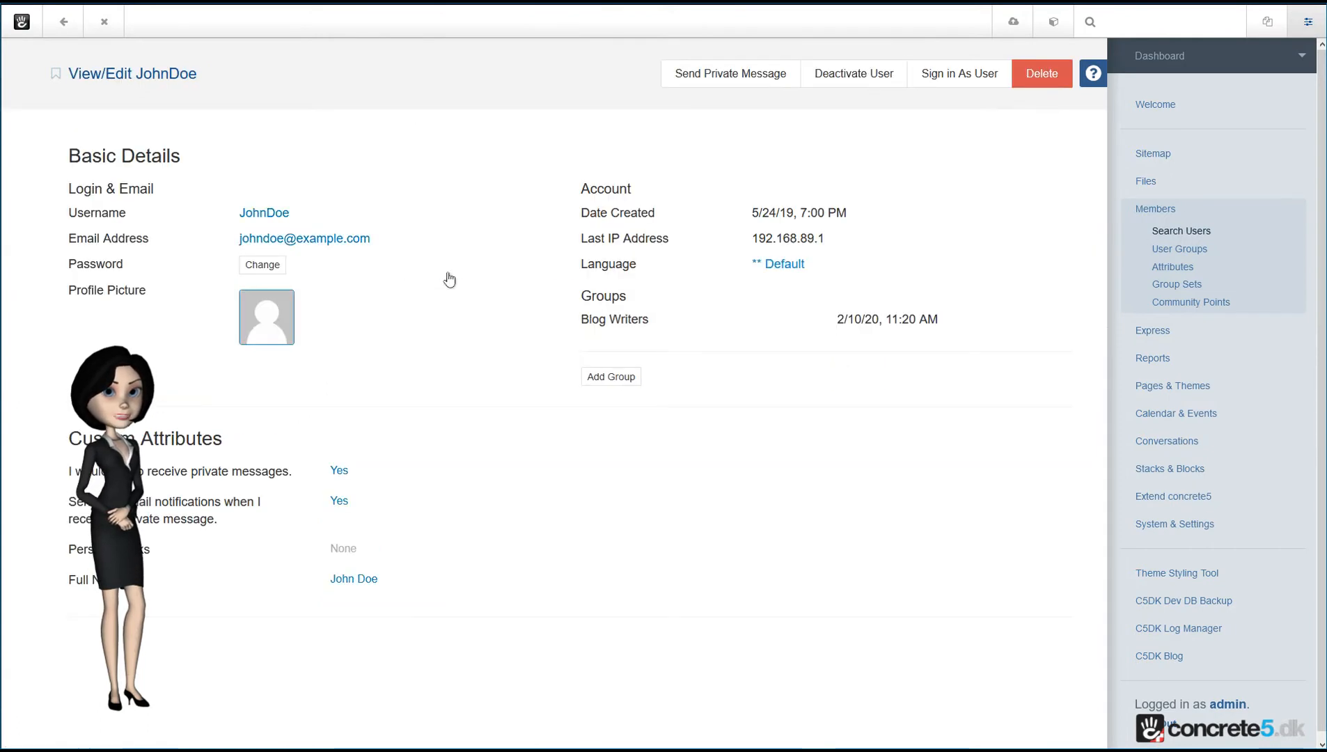
pyautogui.click(959, 78)
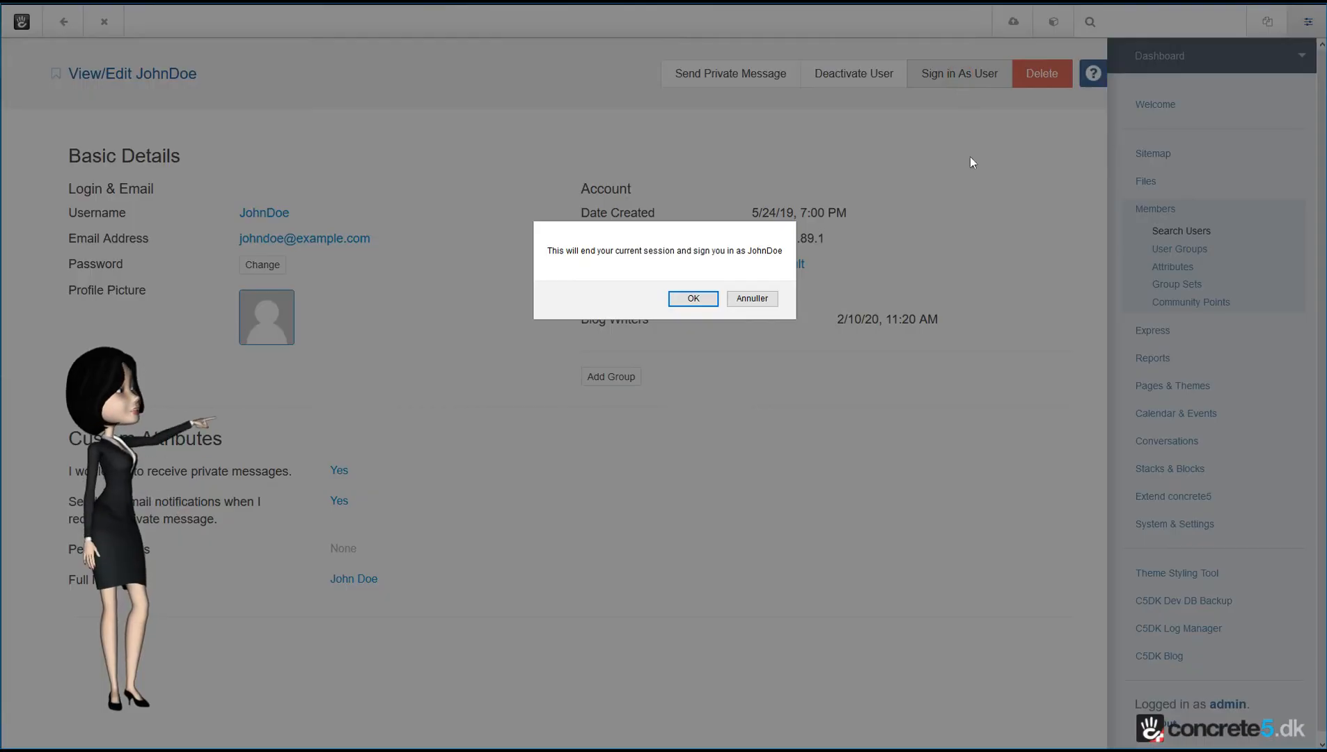
pyautogui.click(694, 298)
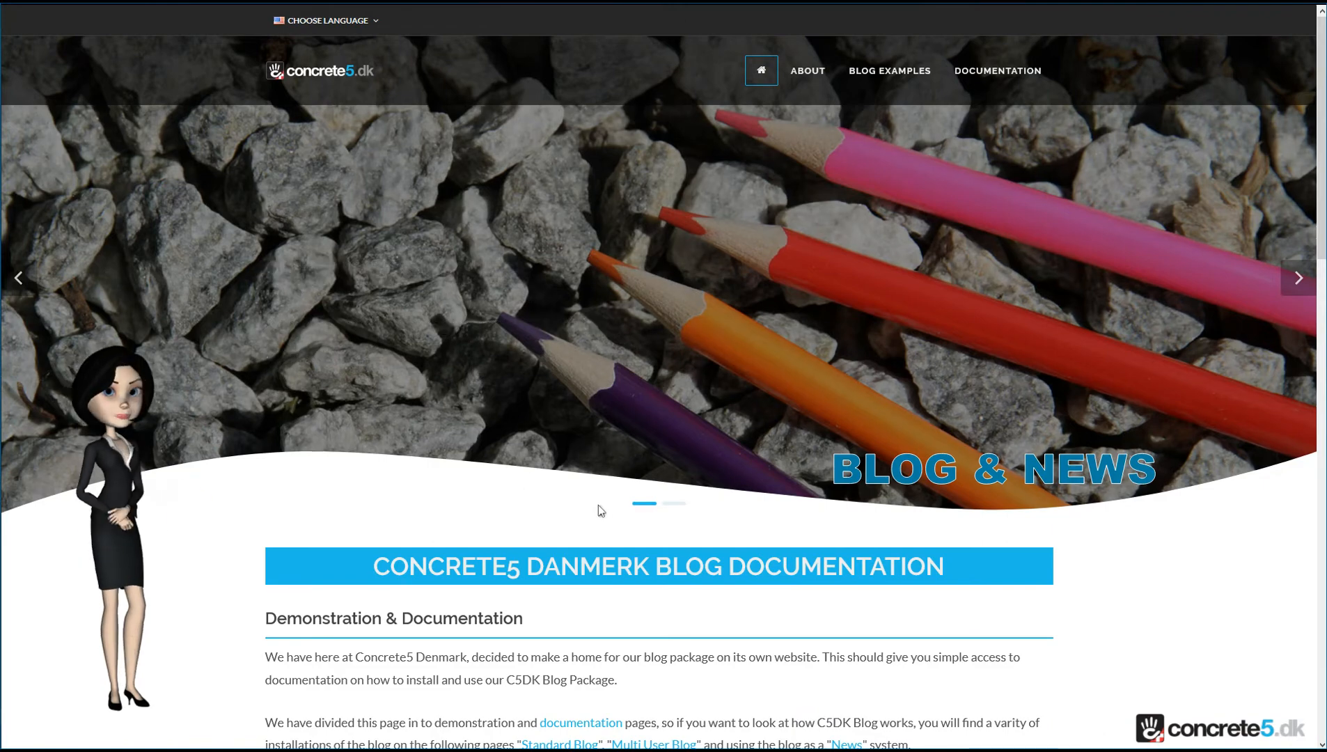
# Step: Start a new blog post from the Standard Blog page under Blog Examples
pyautogui.scroll(-10, 600, 505)
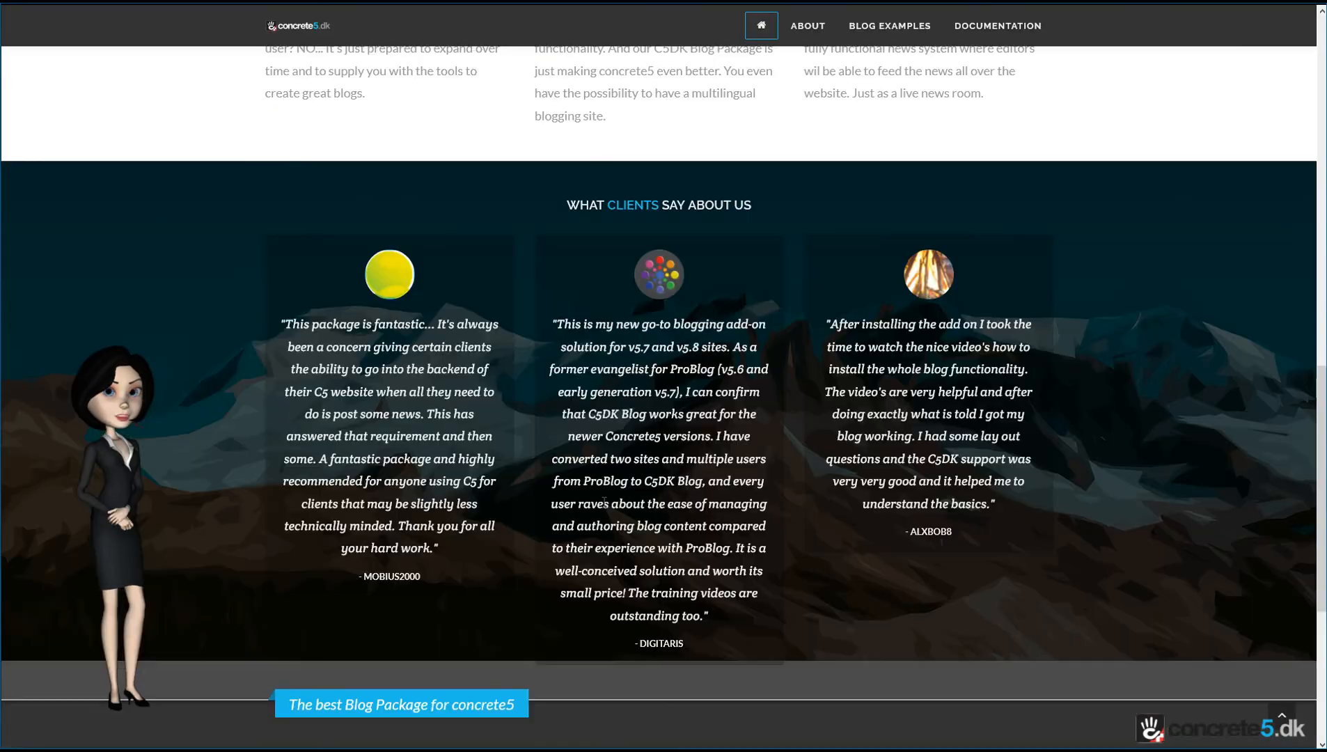
pyautogui.scroll(-5, 605, 501)
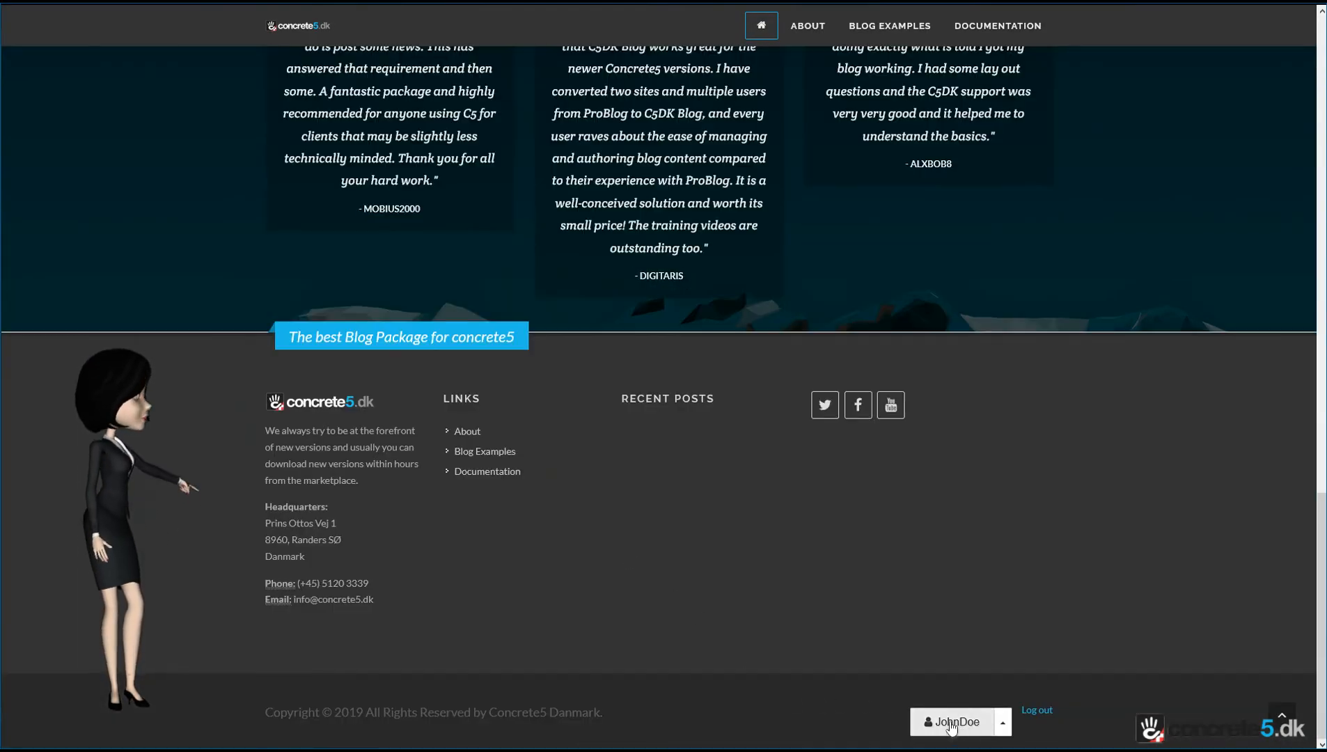
pyautogui.scroll(15, 926, 631)
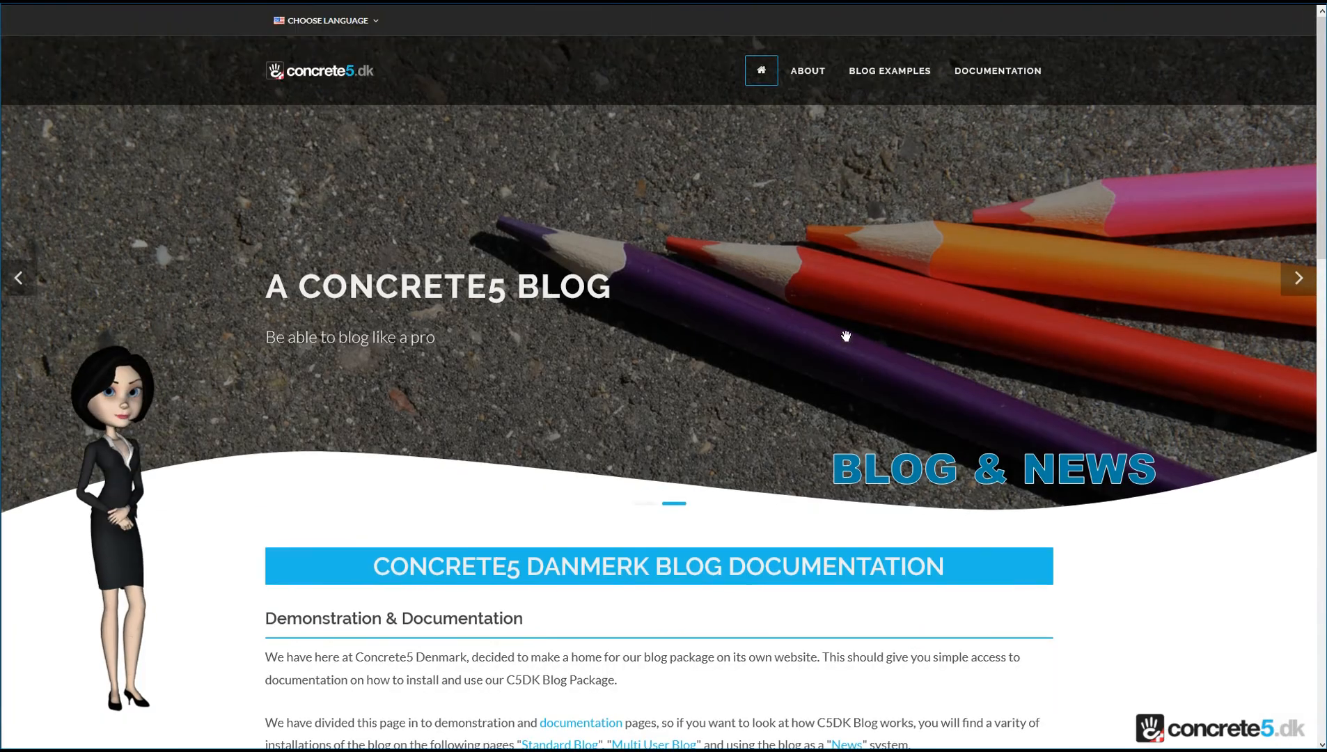
pyautogui.moveTo(886, 85)
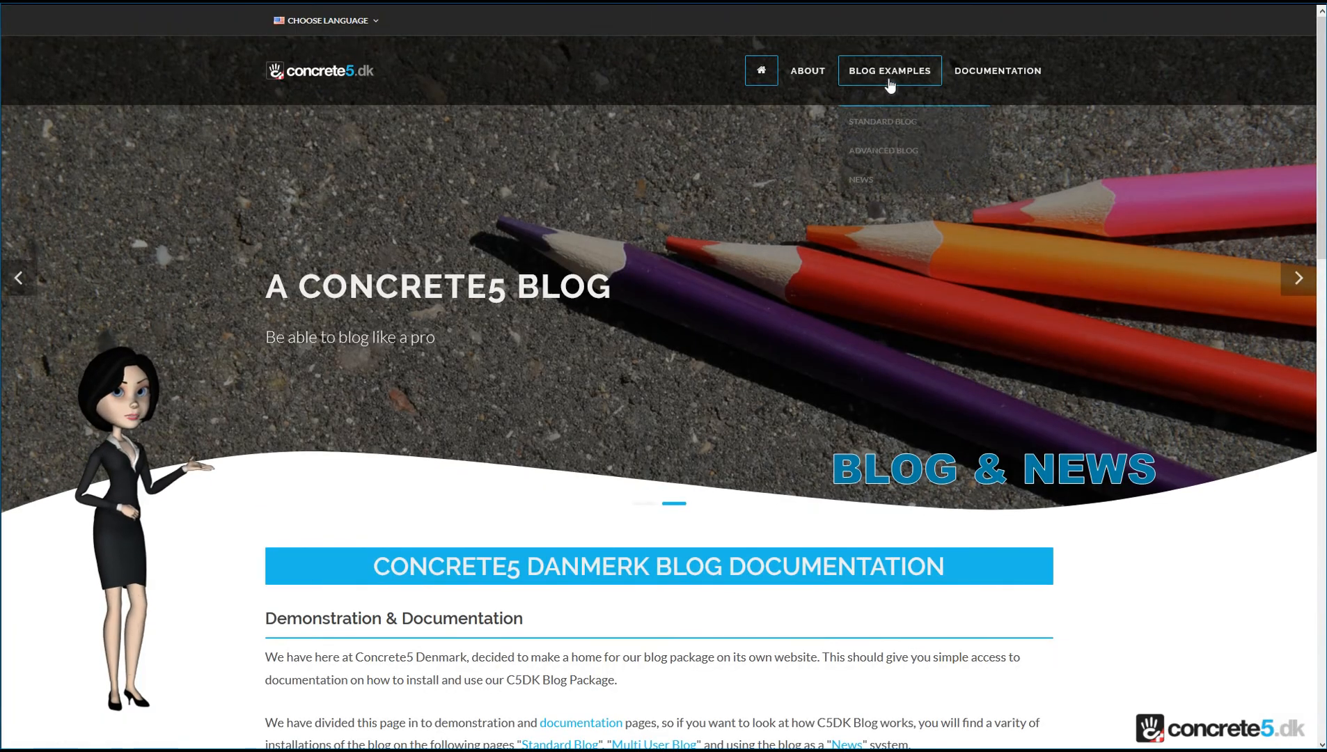
pyautogui.click(889, 122)
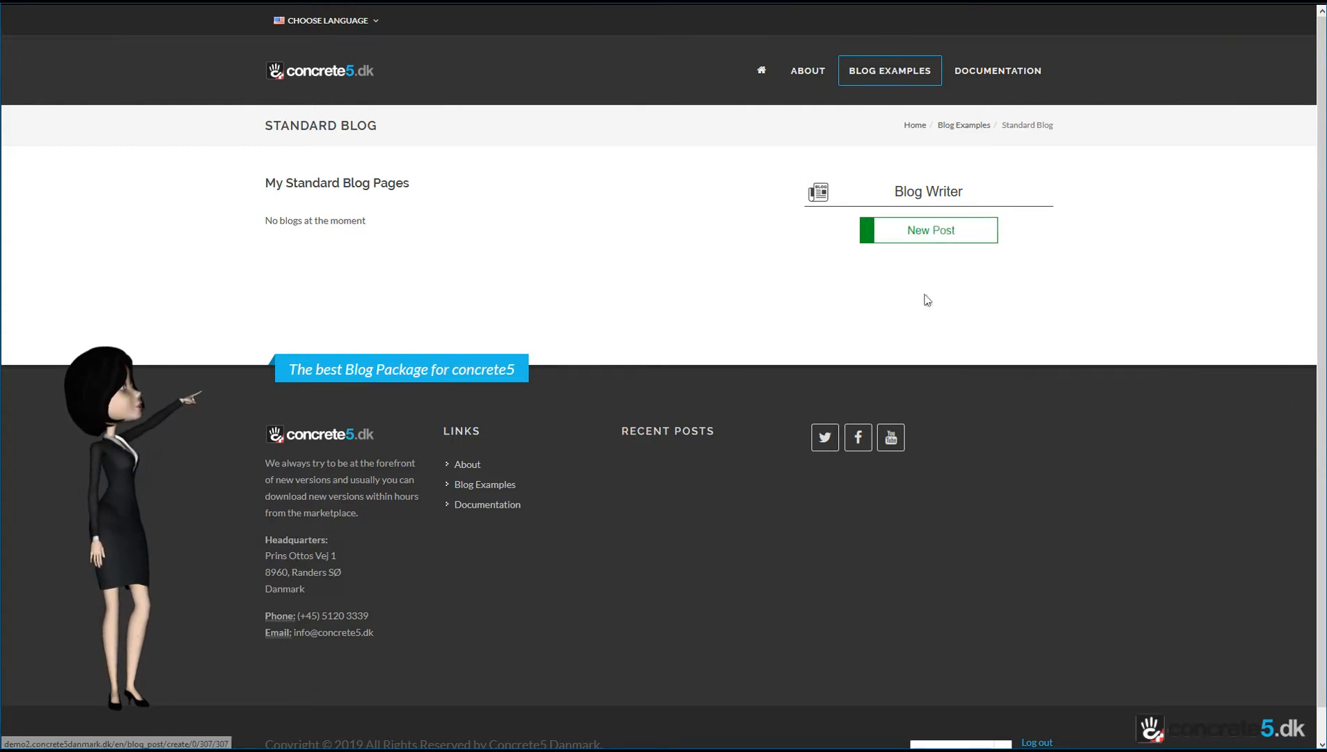
pyautogui.click(926, 239)
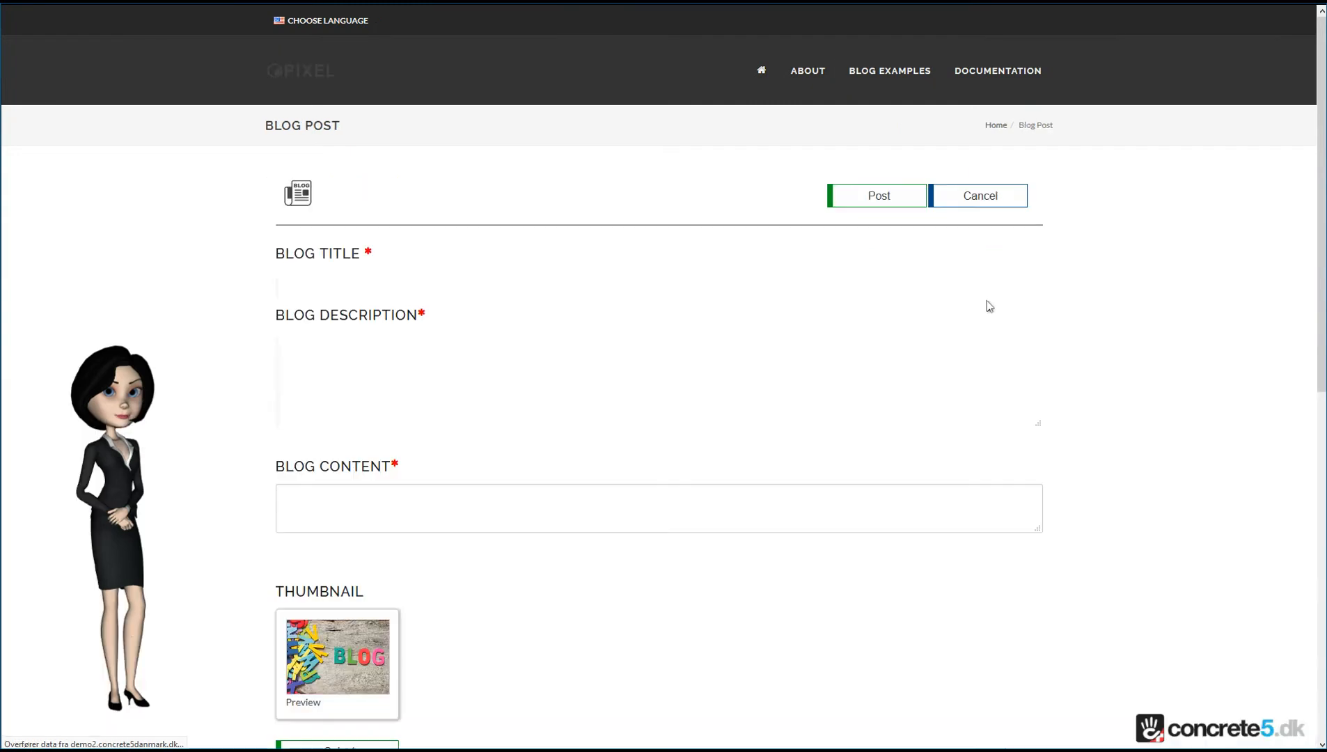
# Step: Title the blog post "C5DK is testing the blog 1" using the previously entered title suggestion
pyautogui.click(321, 287)
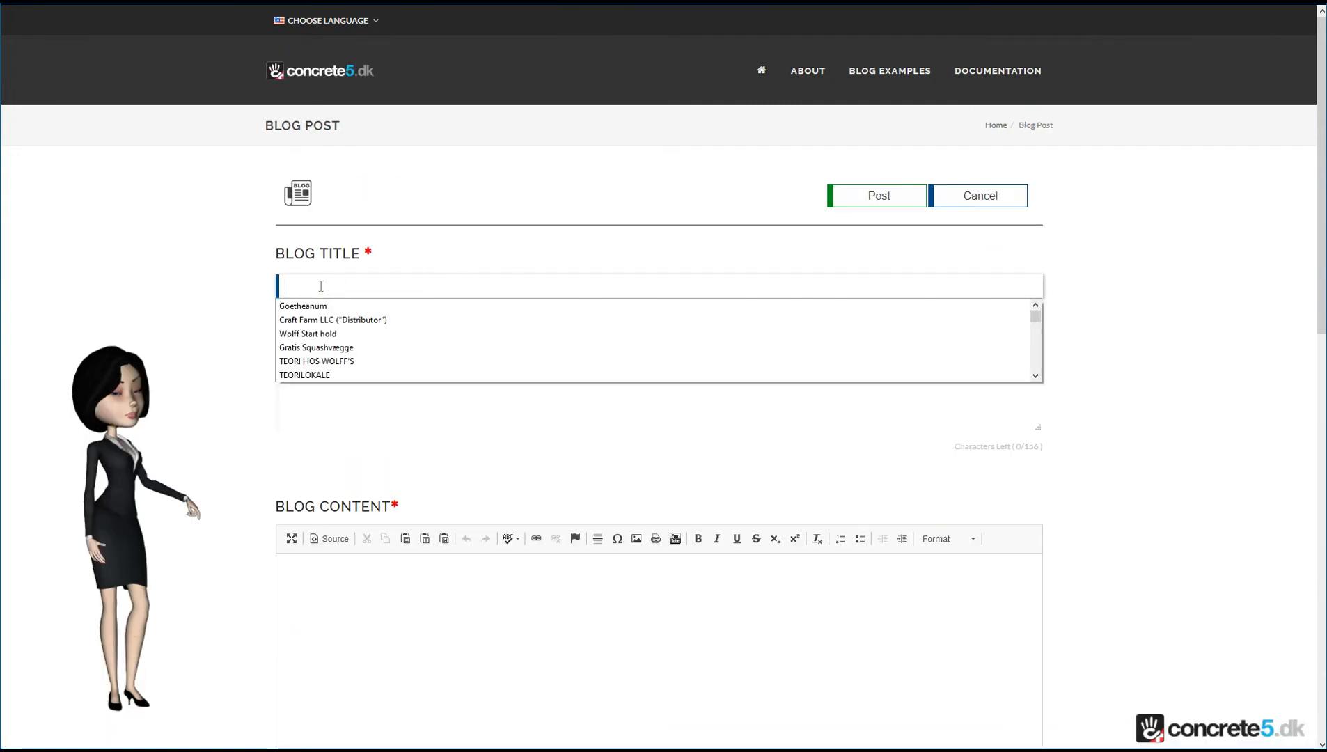
pyautogui.write('Te')
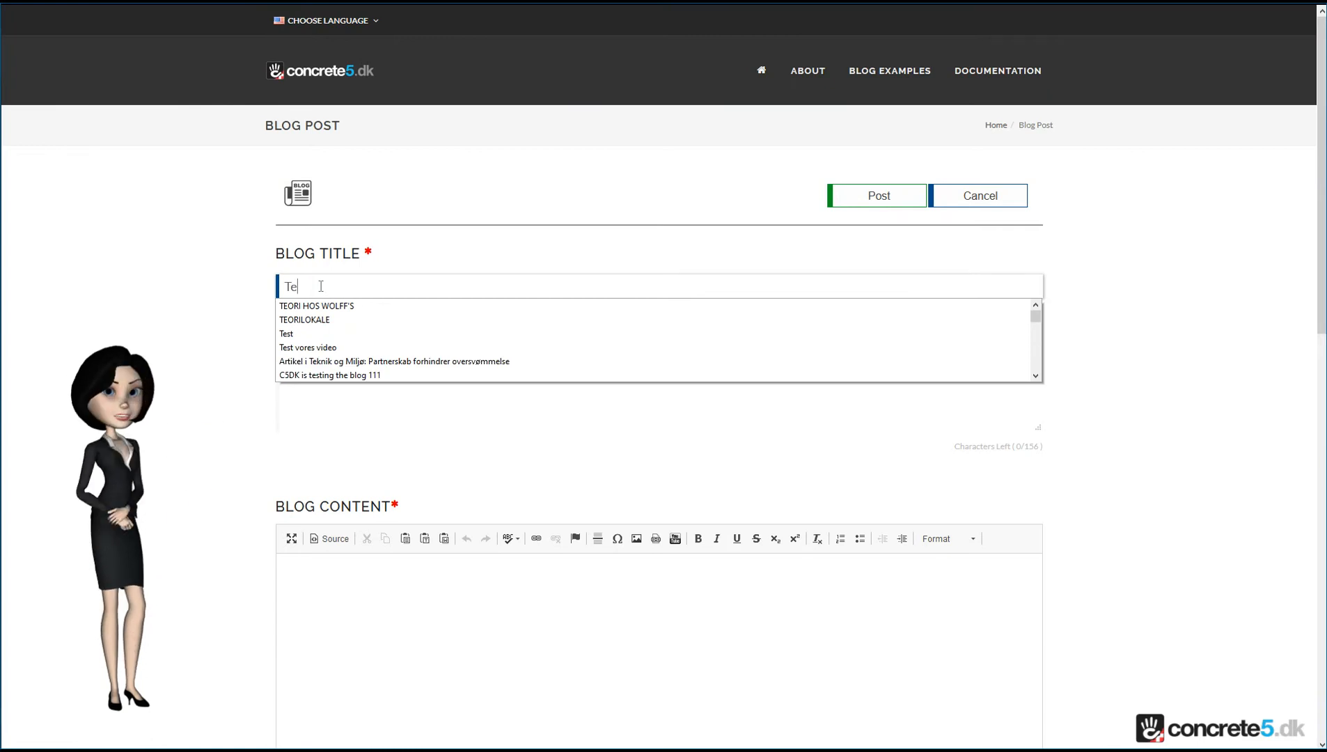
pyautogui.write('s')
pyautogui.press('Down')
pyautogui.press('Down')
pyautogui.press('Down')
pyautogui.press('Down')
pyautogui.press('Down')
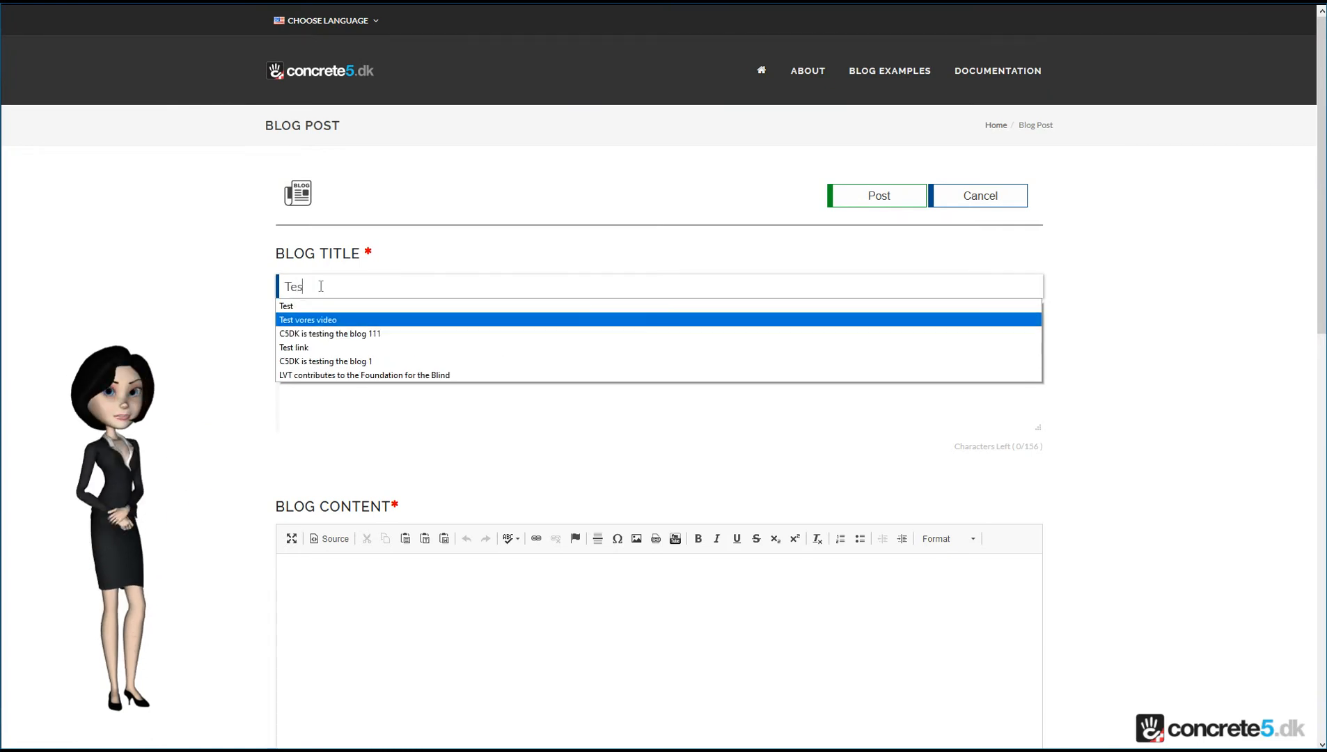
pyautogui.press('Return')
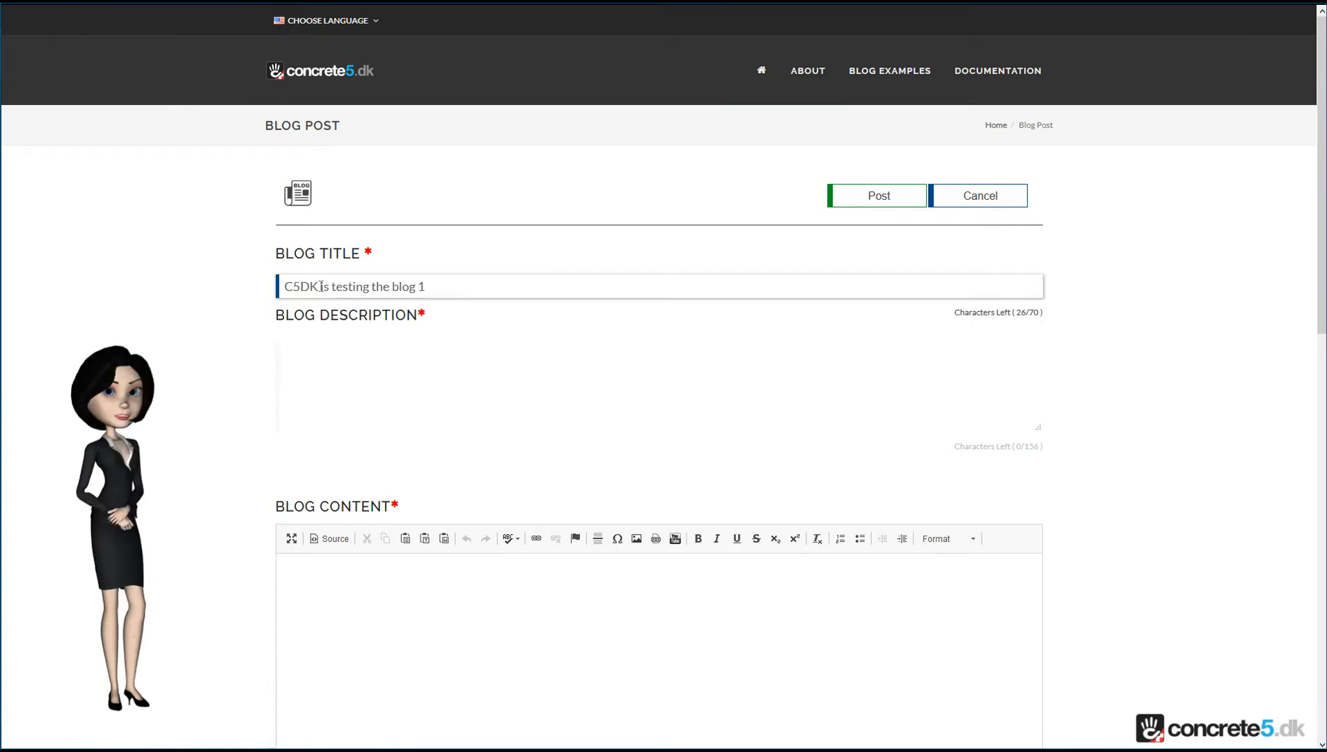
# Step: Fill the blog description with filler text starting "Suhgoiuhgio" and the blog content with a filler line starting "Slkjglkjbgliku"
pyautogui.click(389, 349)
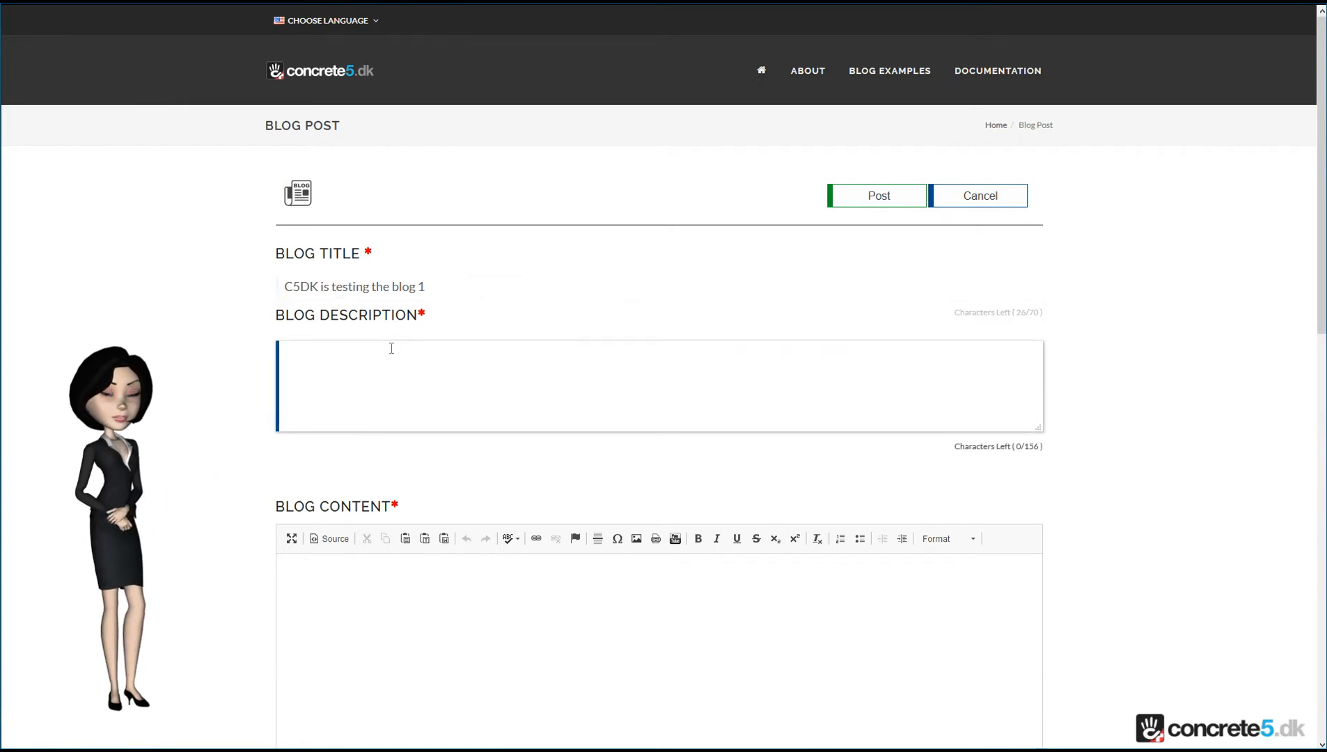
pyautogui.write('Suhgoiuhgio uhgiough iougi ugiug')
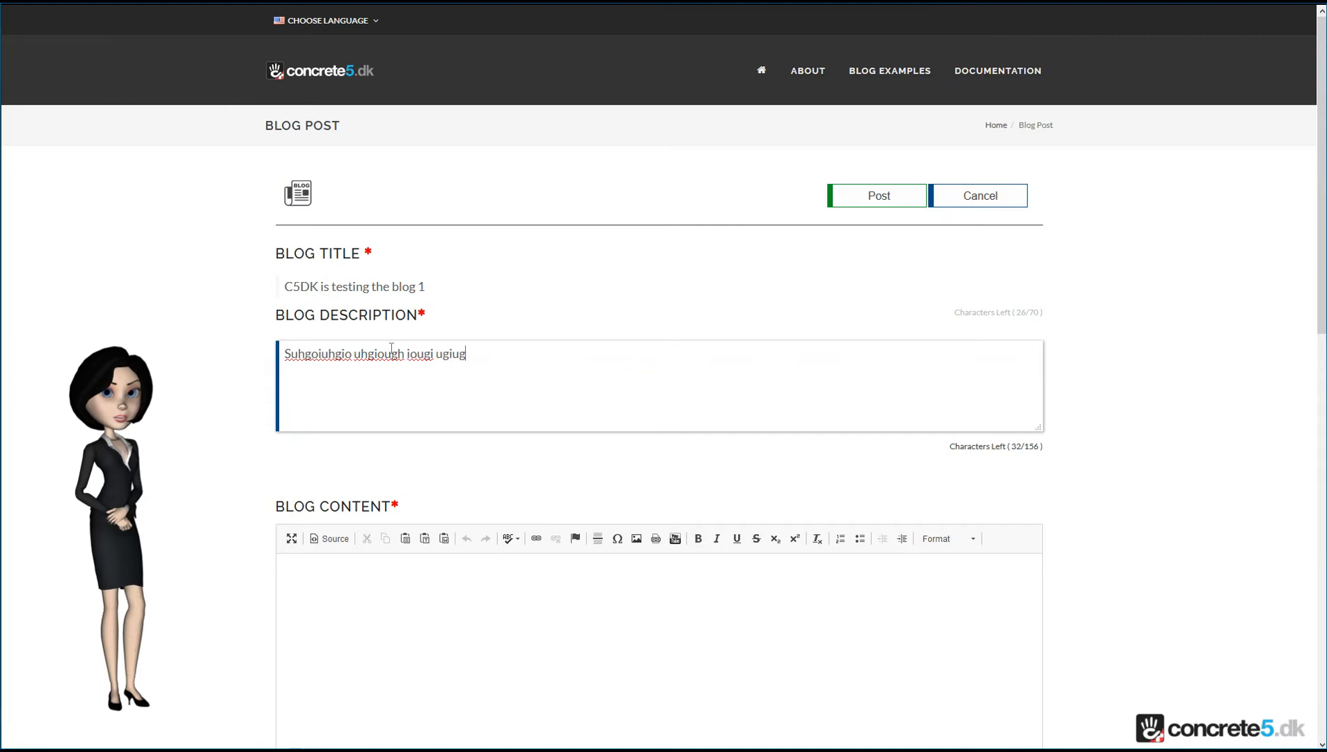
pyautogui.write('iug ikgkij hgkjiygki uygkiugikjg ijhgki ugkijhg kijhgk')
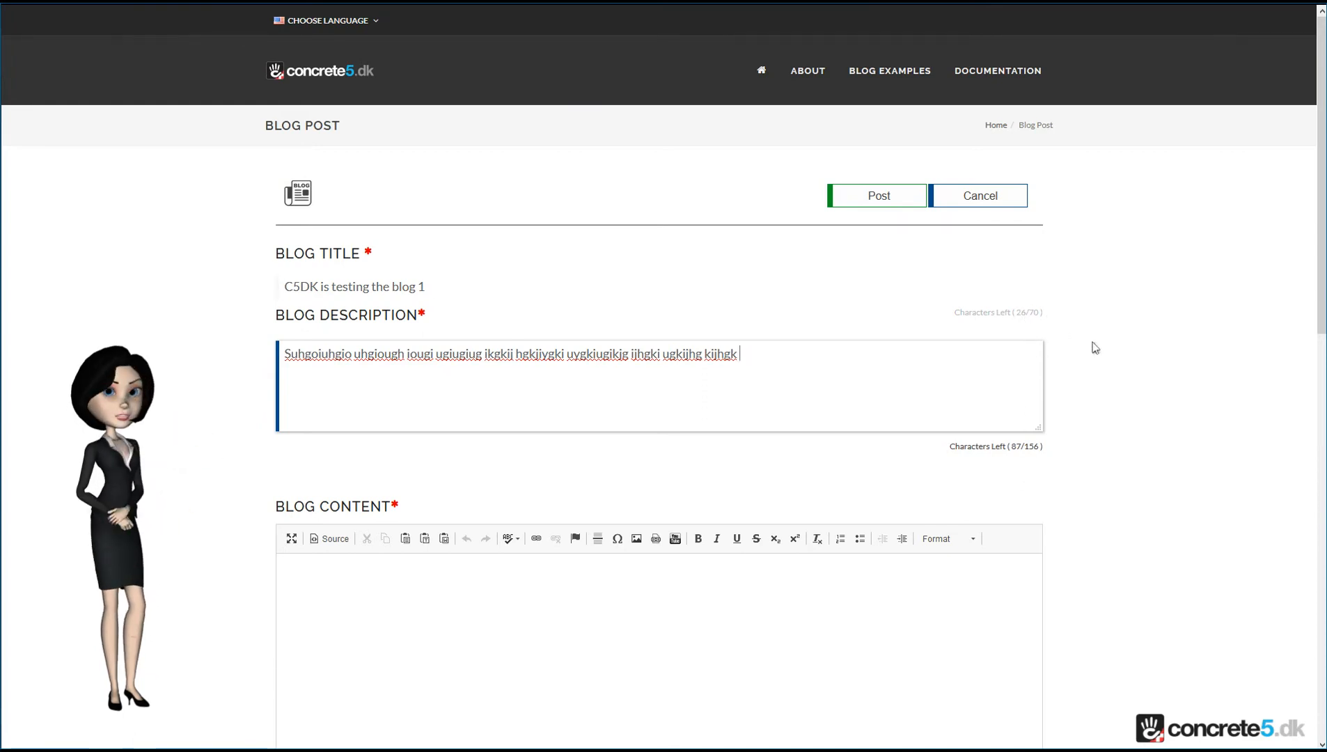
pyautogui.click(337, 589)
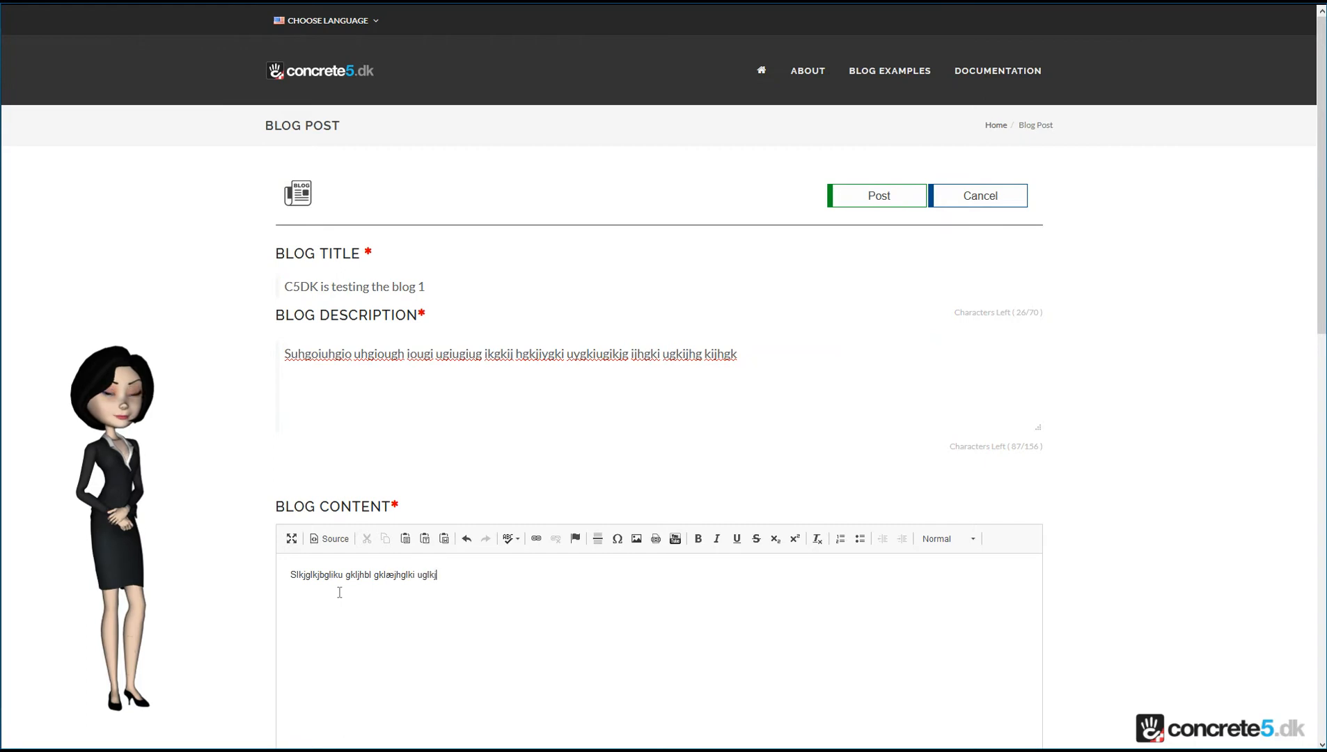
pyautogui.write('l khglkjb lkjblk jnlkæjh kjhblkjn lkjhbl kjnb')
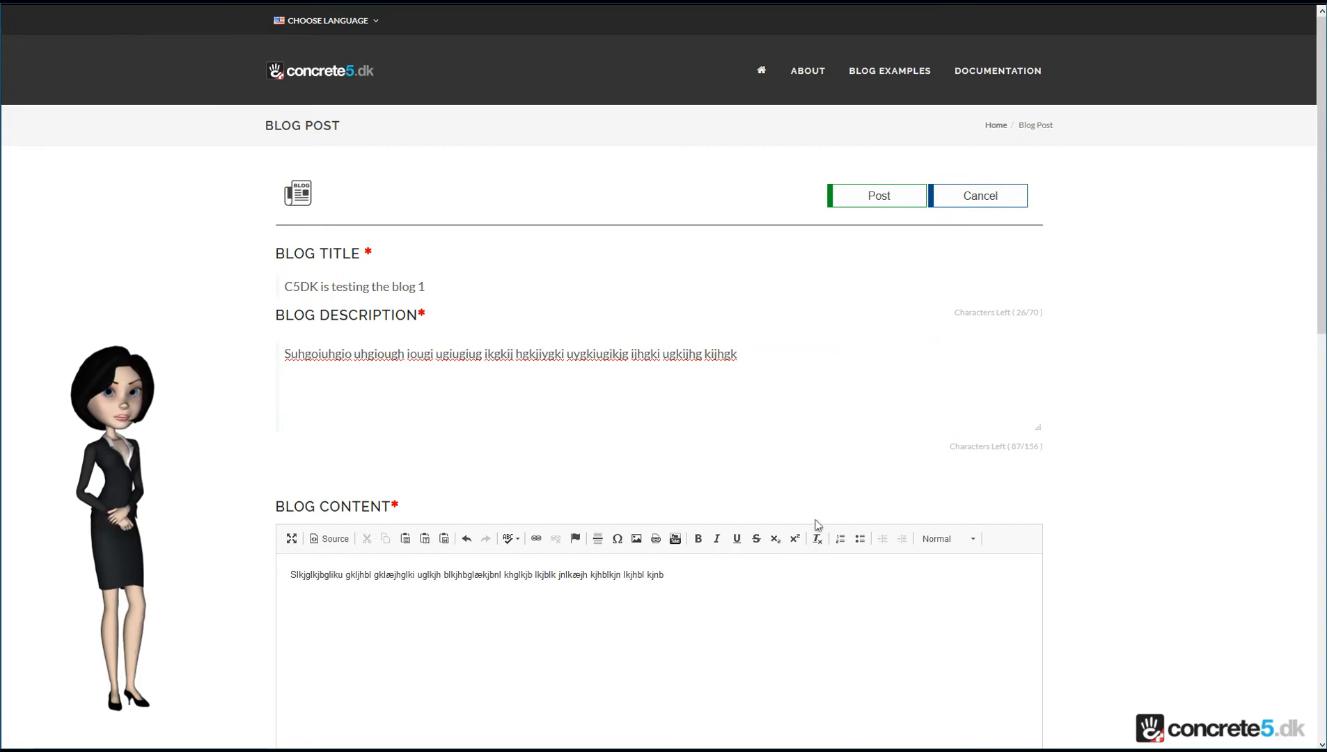
# Step: Insert the uploaded red wheelbarrow image into the blog content below the filler line
pyautogui.scroll(-3, 818, 524)
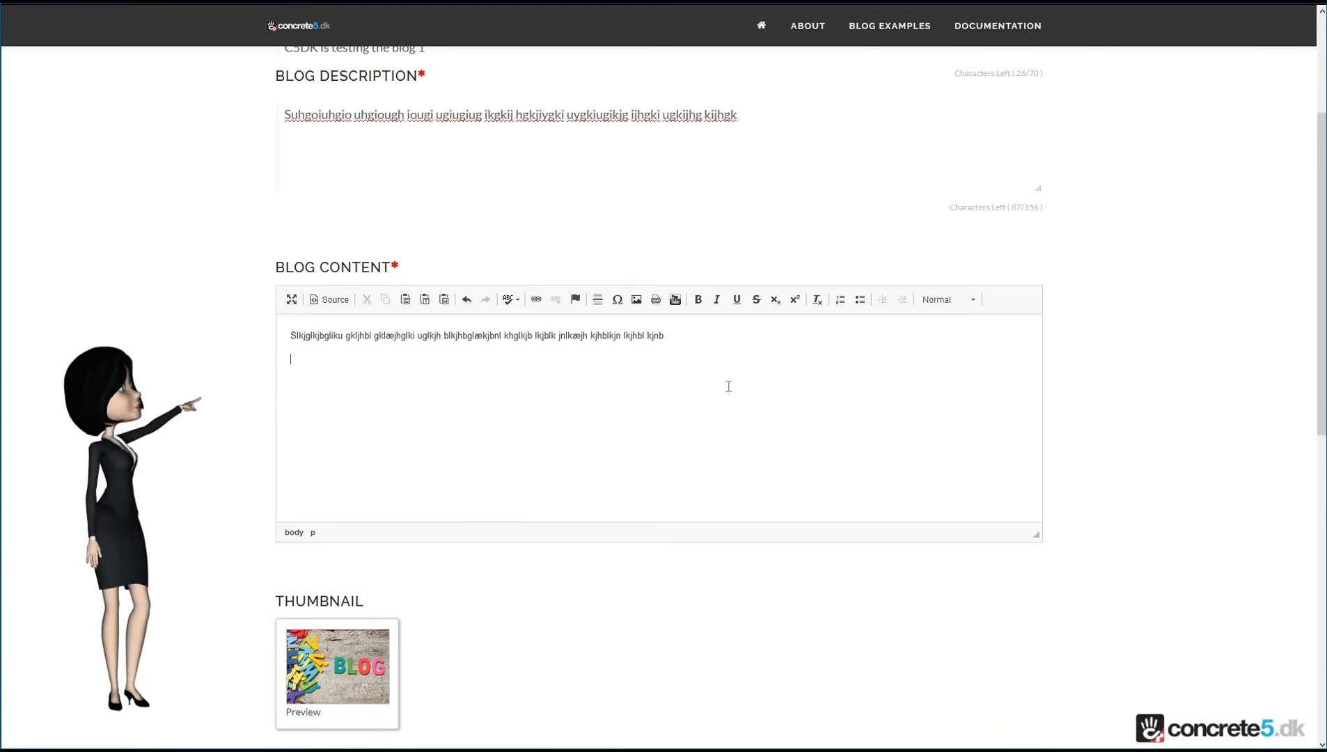
pyautogui.click(639, 301)
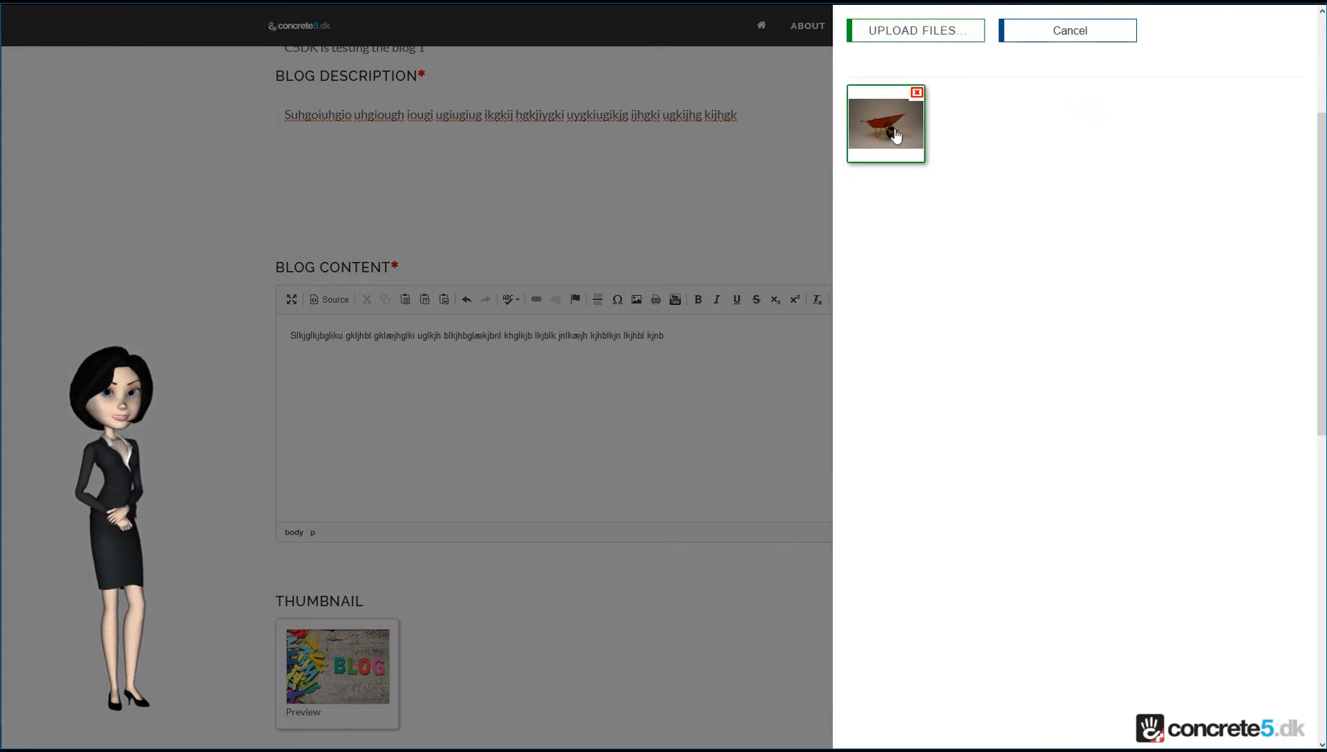
pyautogui.click(903, 155)
pyautogui.scroll(-3, 910, 282)
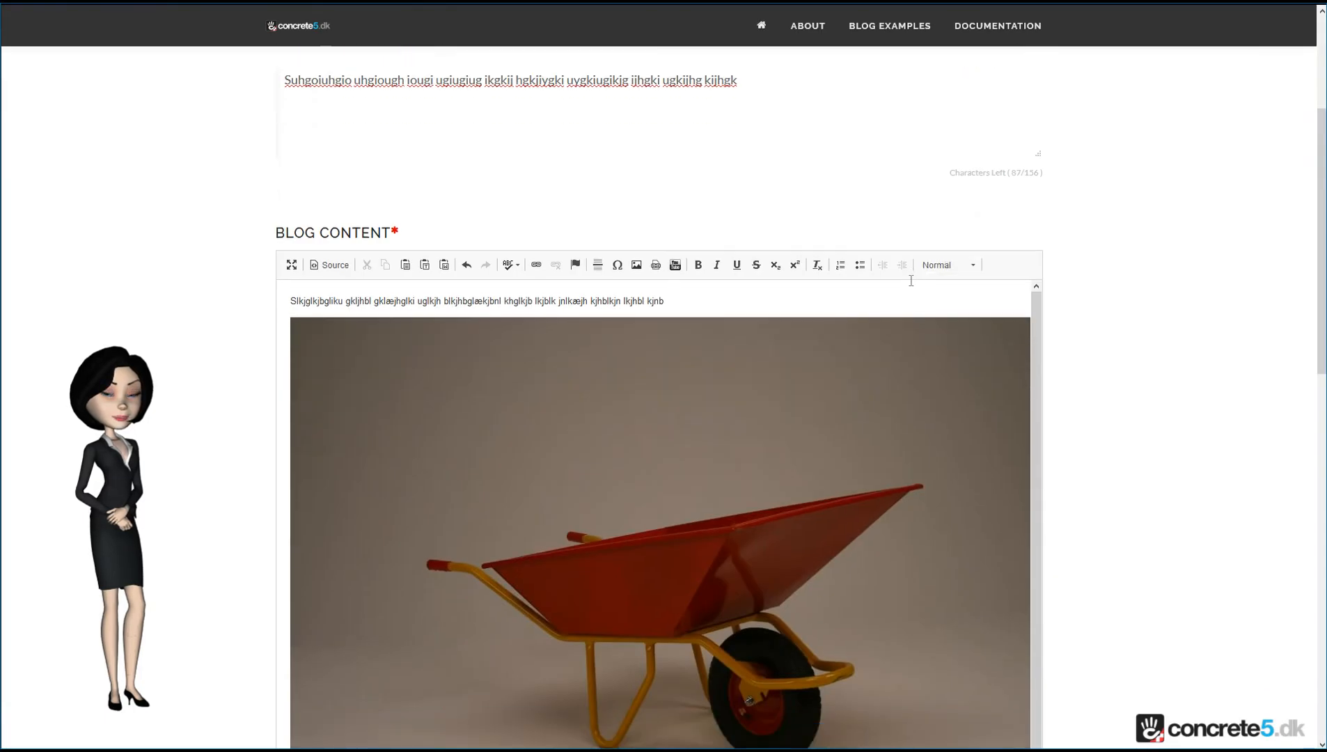
pyautogui.scroll(-1, 910, 281)
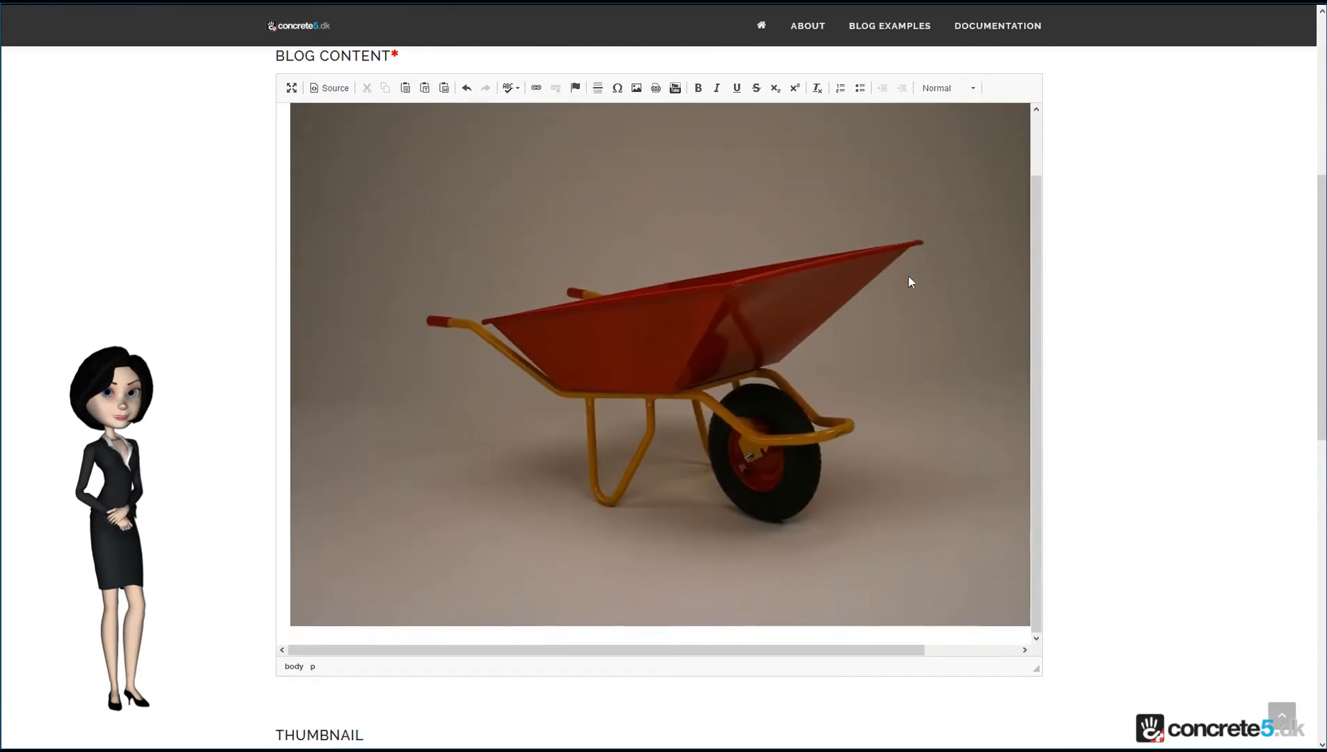
pyautogui.scroll(2, 909, 281)
pyautogui.scroll(-2, 908, 275)
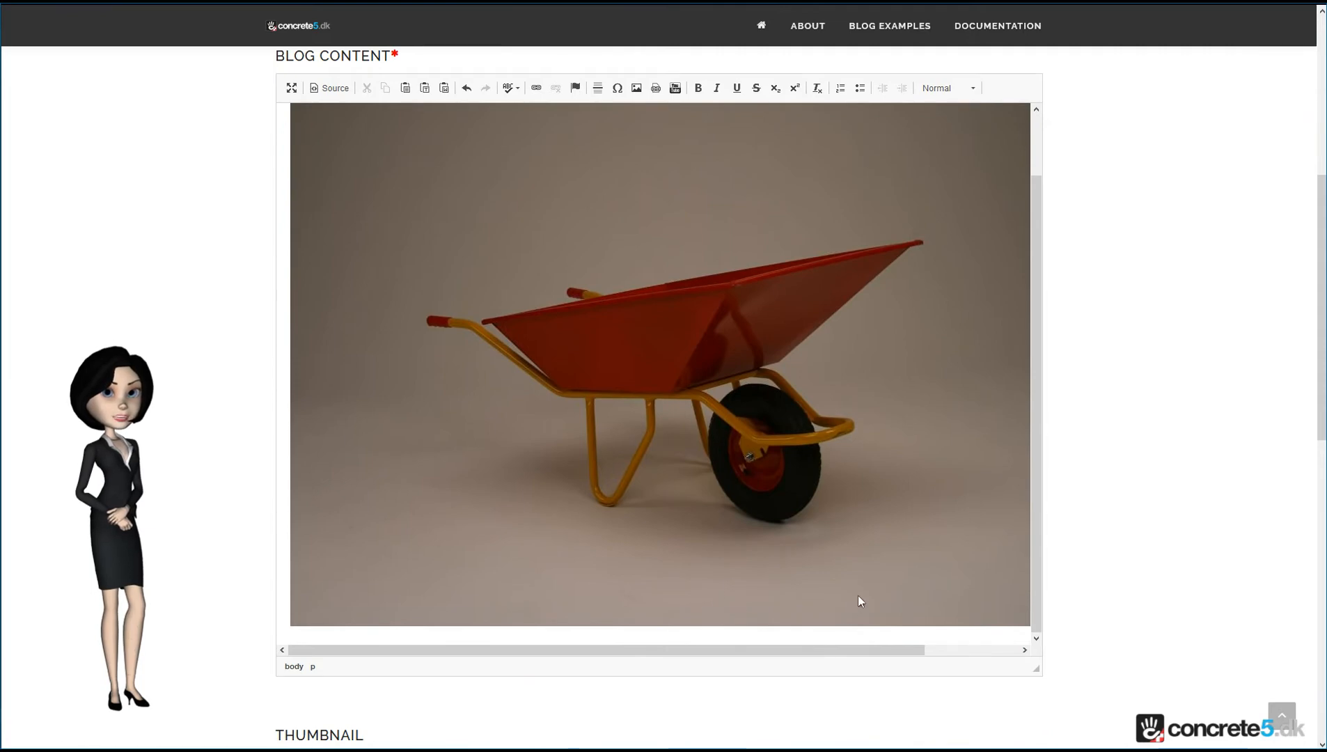
# Step: Add the line "Link to a file" beneath the wheelbarrow image in the blog content
pyautogui.scroll(-1, 859, 600)
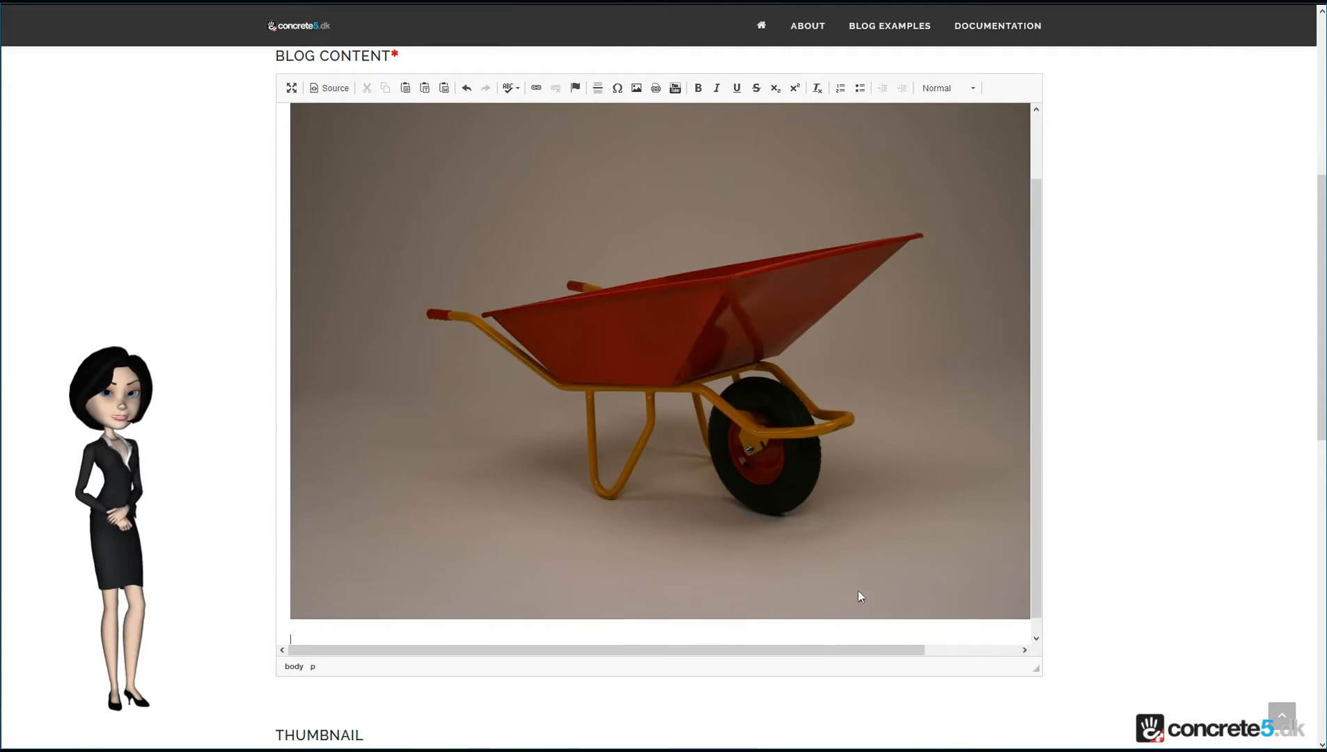
pyautogui.click(301, 637)
pyautogui.write('Li')
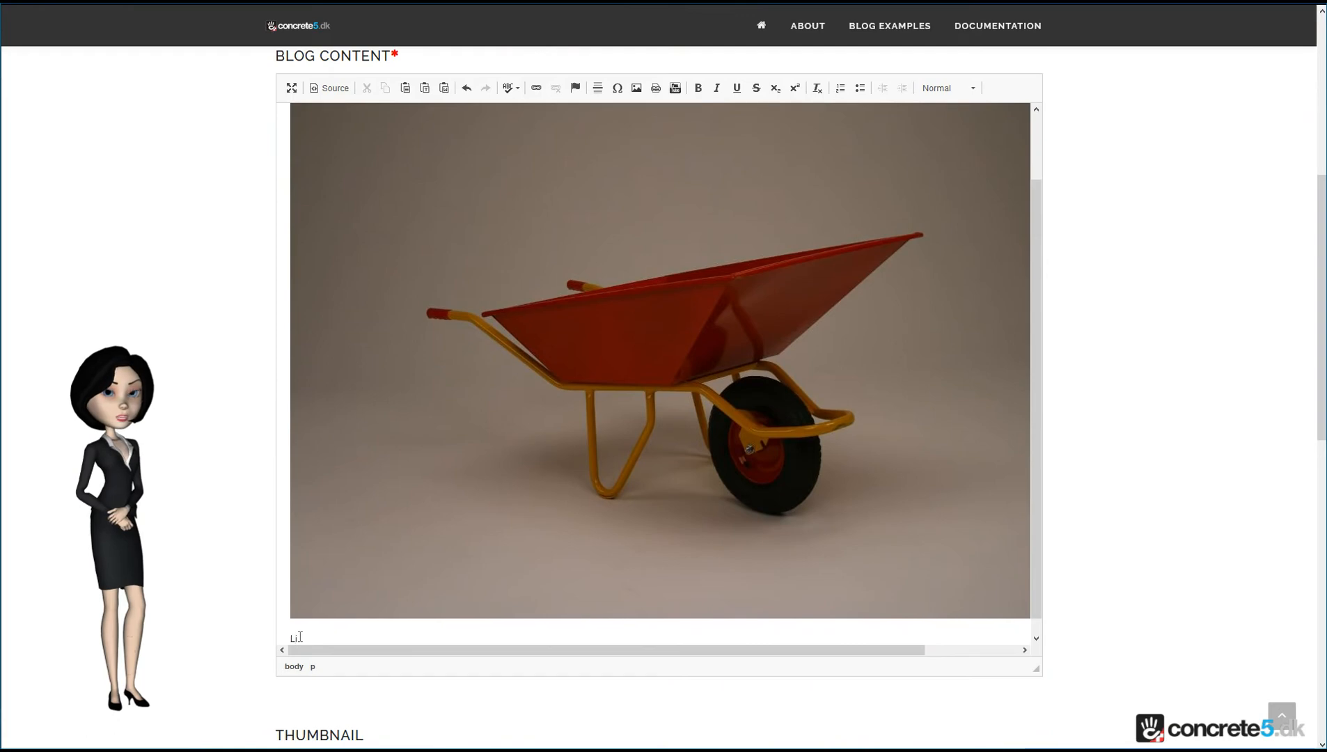
pyautogui.write('nk to a file')
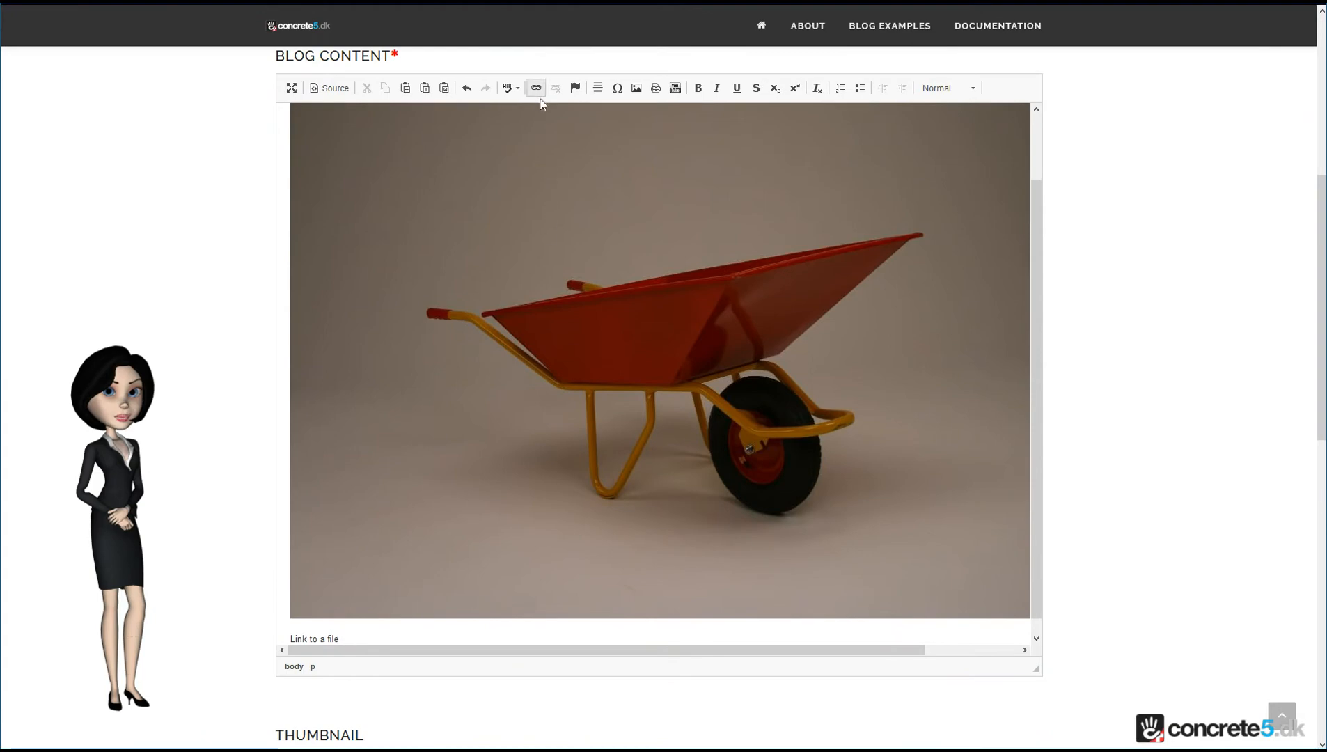
# Step: Insert a link to Kommissorium_for_Juniorudvalget_i_DSqF.pdf after the "Link to a file" text
pyautogui.click(655, 89)
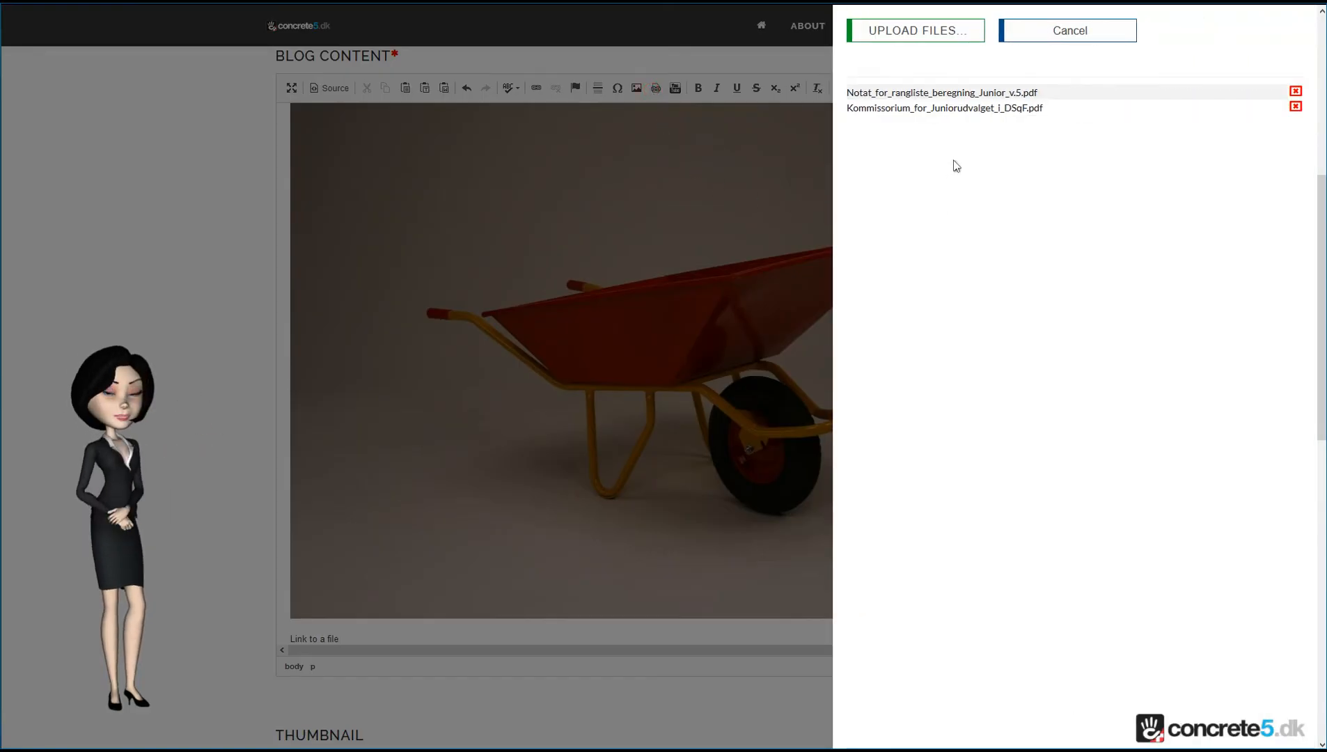
pyautogui.click(950, 112)
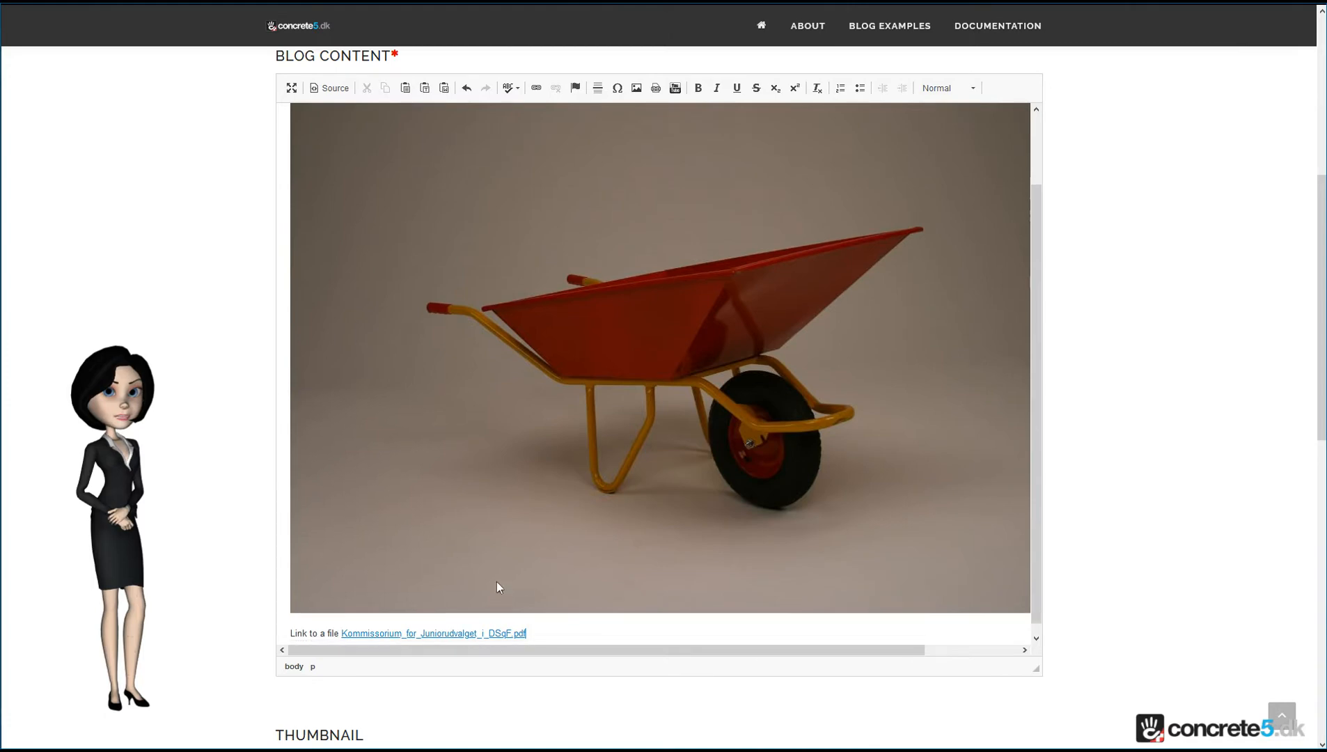
pyautogui.scroll(-1, 496, 587)
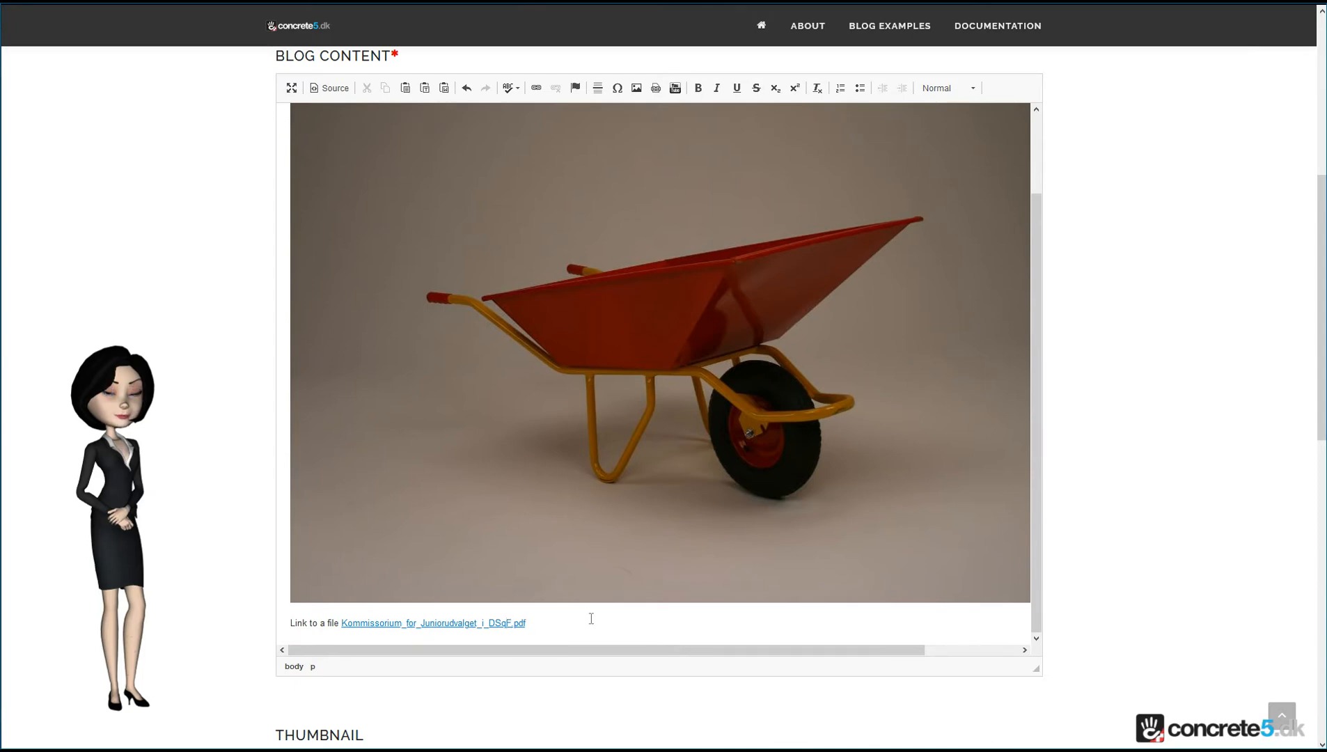
# Step: Delete the PDF file link from the line beneath the wheelbarrow image, keeping "Link to a file"
pyautogui.scroll(-1, 592, 618)
pyautogui.moveTo(543, 551); pyautogui.dragTo(339, 554)
pyautogui.press('Delete')
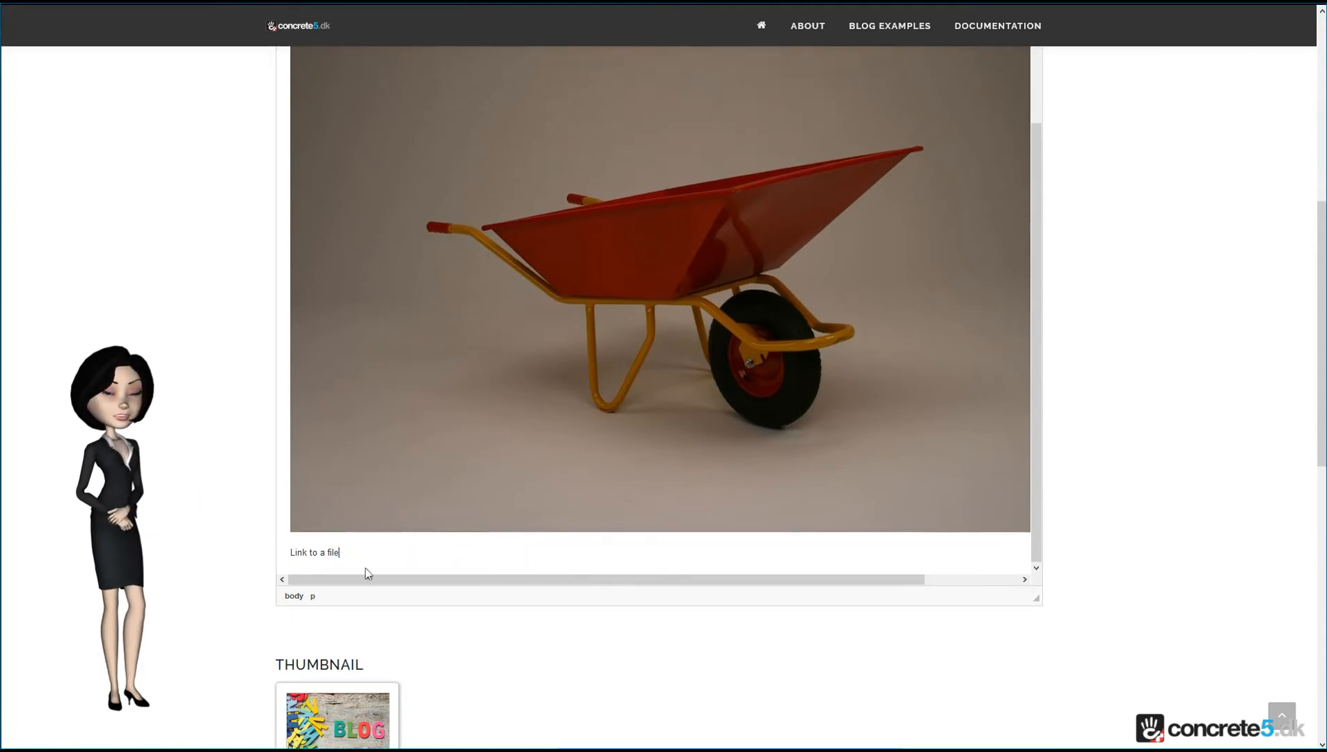
# Step: Choose the uploaded wheelbarrow image as the post's thumbnail
pyautogui.scroll(-3, 591, 644)
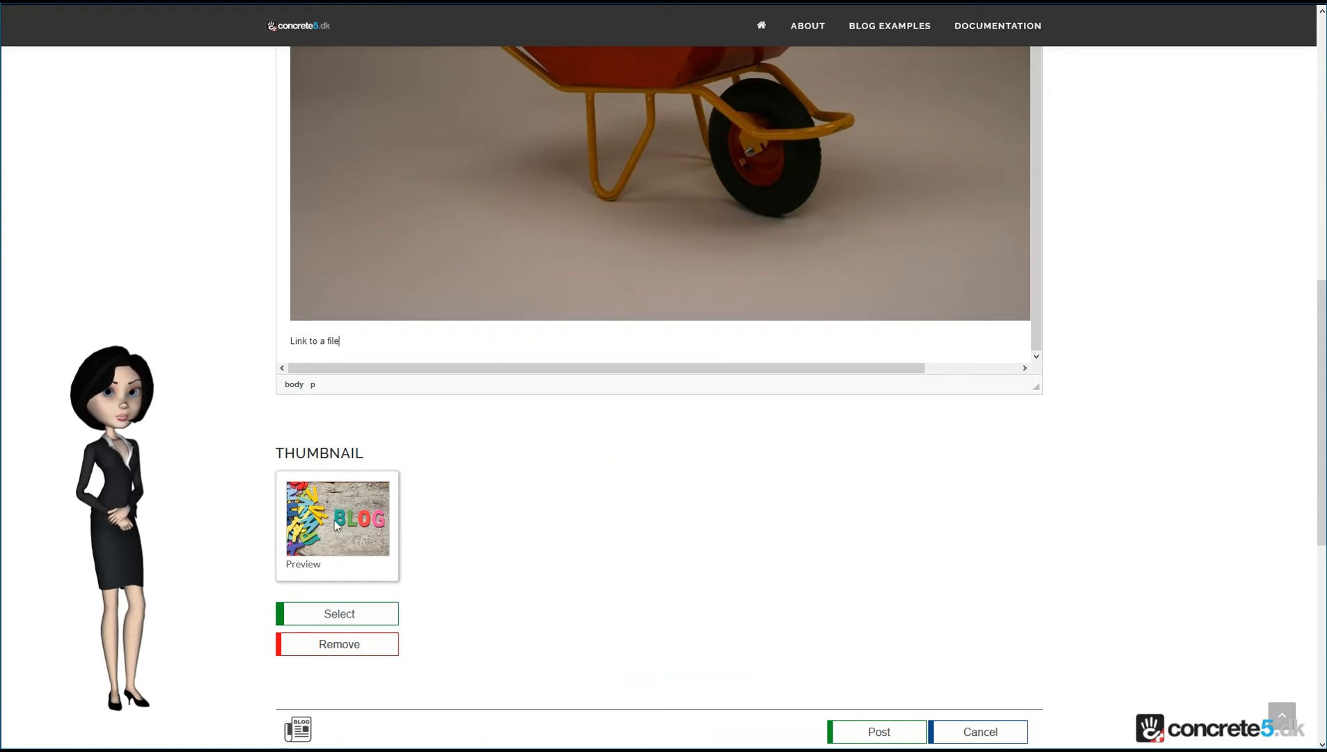
pyautogui.click(340, 616)
pyautogui.click(890, 144)
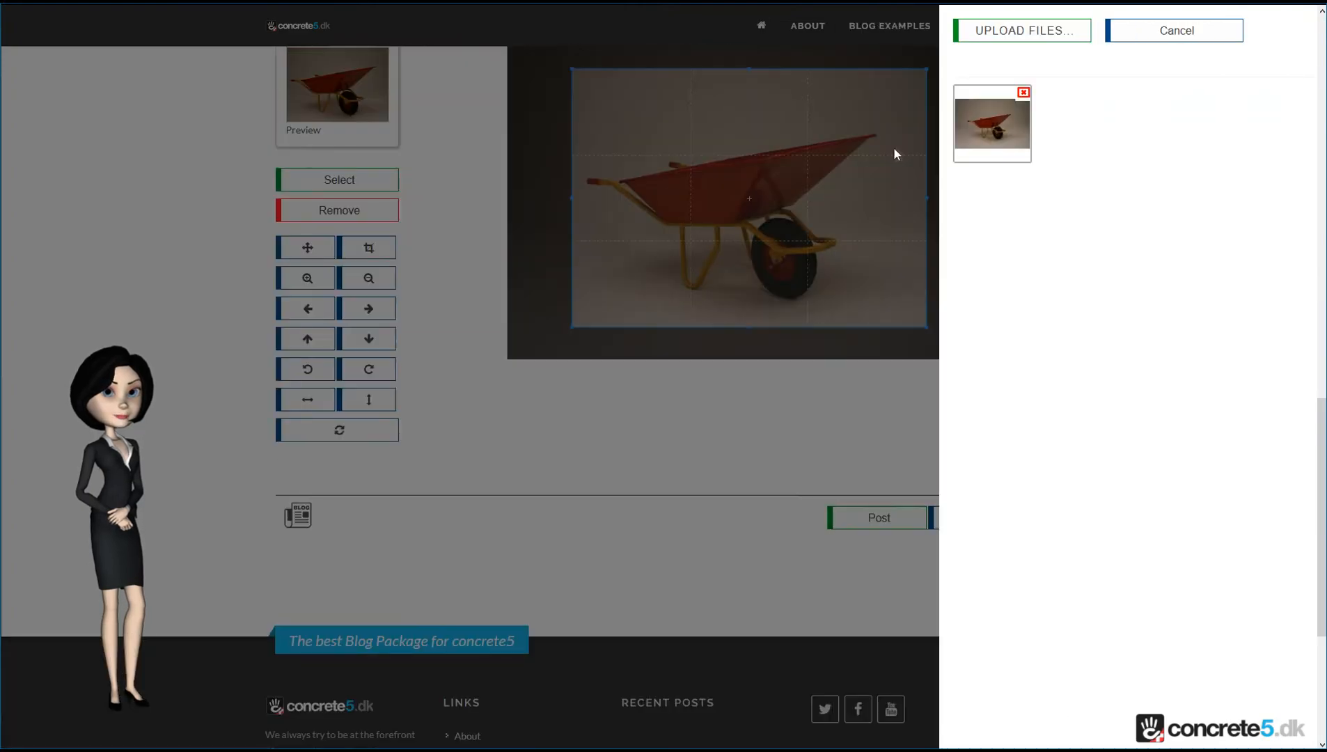
# Step: Shrink the thumbnail's crop frame slightly and shift it down to centre it around the wheelbarrow
pyautogui.scroll(4, 1181, 433)
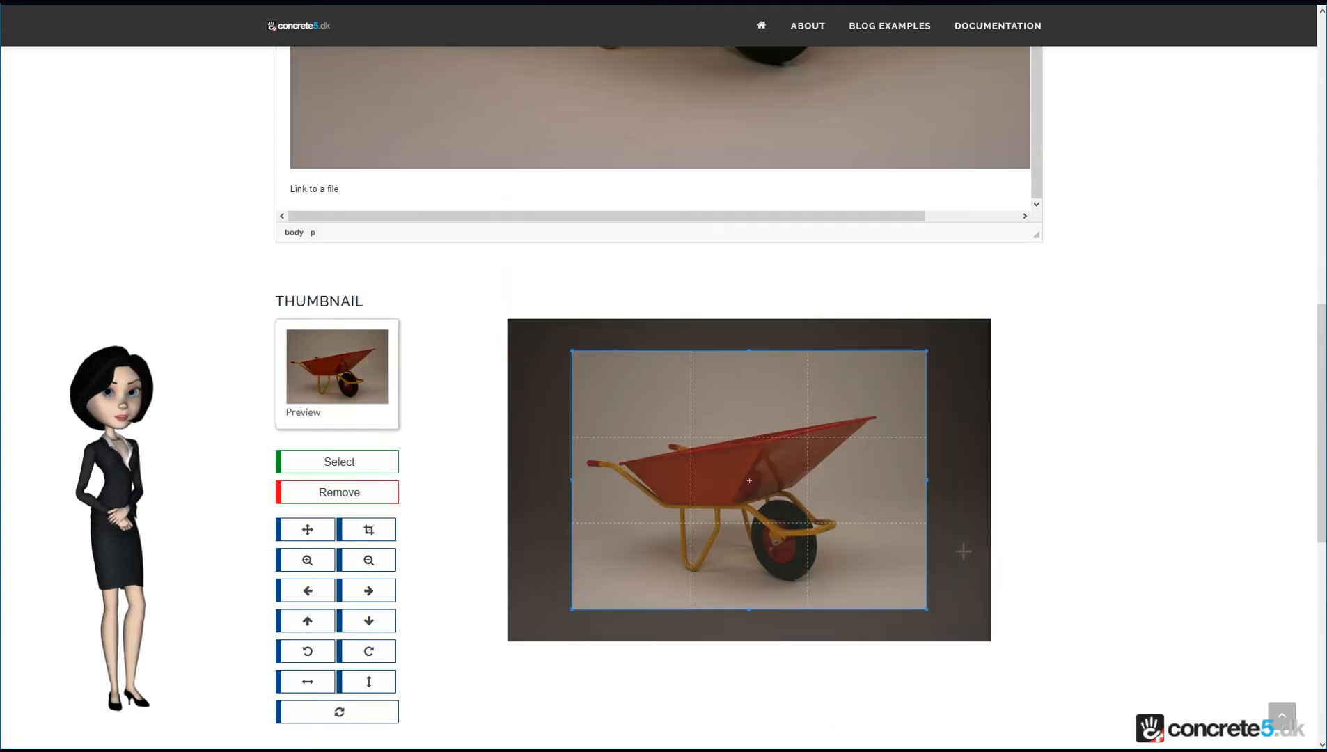
pyautogui.moveTo(925, 609); pyautogui.dragTo(903, 593)
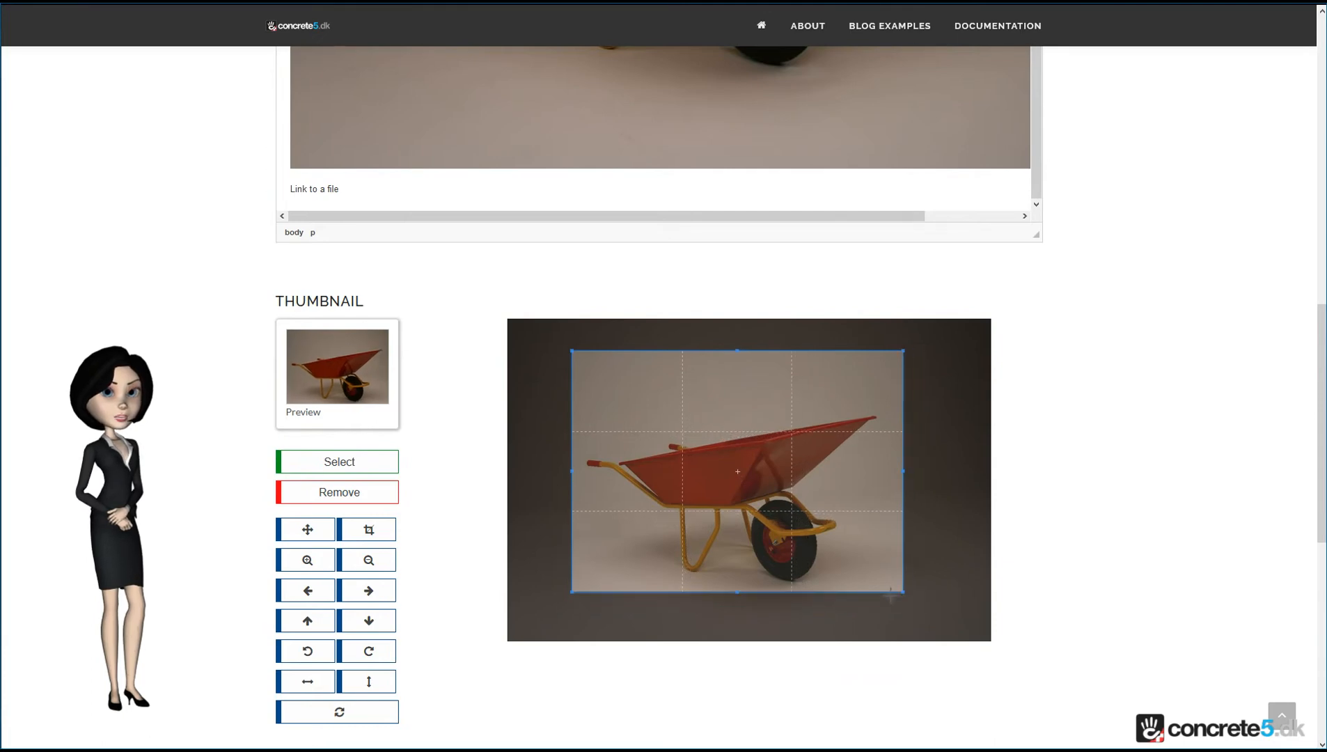
pyautogui.moveTo(571, 350); pyautogui.dragTo(574, 353)
pyautogui.moveTo(744, 456); pyautogui.dragTo(743, 471)
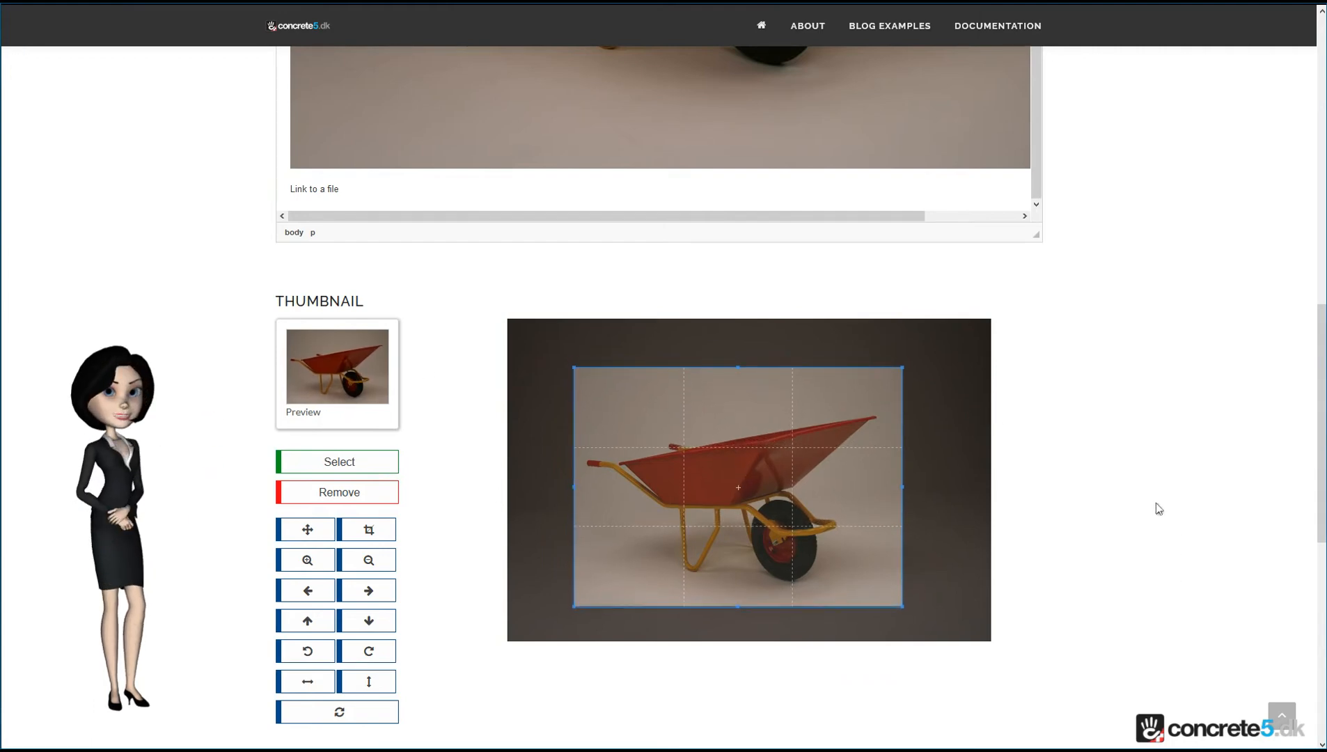
# Step: Publish the blog post and review the published page down to its footer
pyautogui.scroll(-7, 1024, 418)
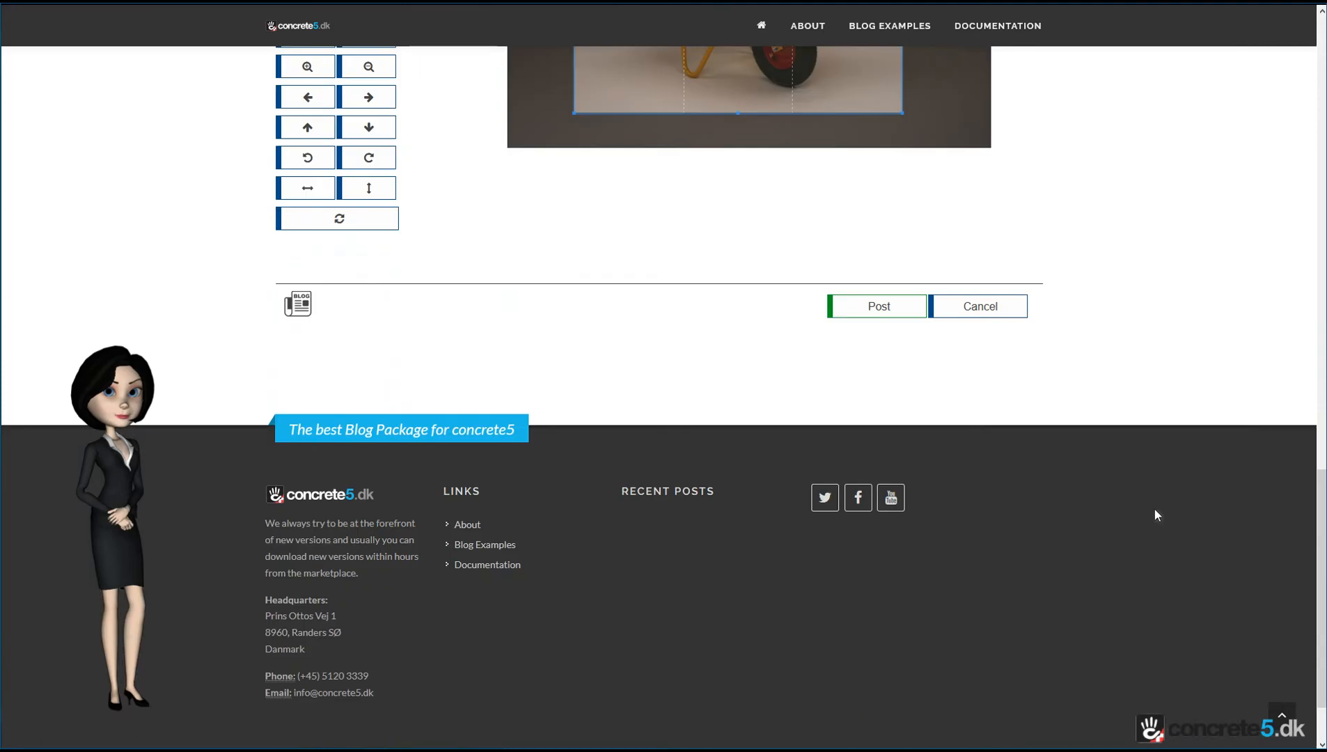
pyautogui.click(881, 313)
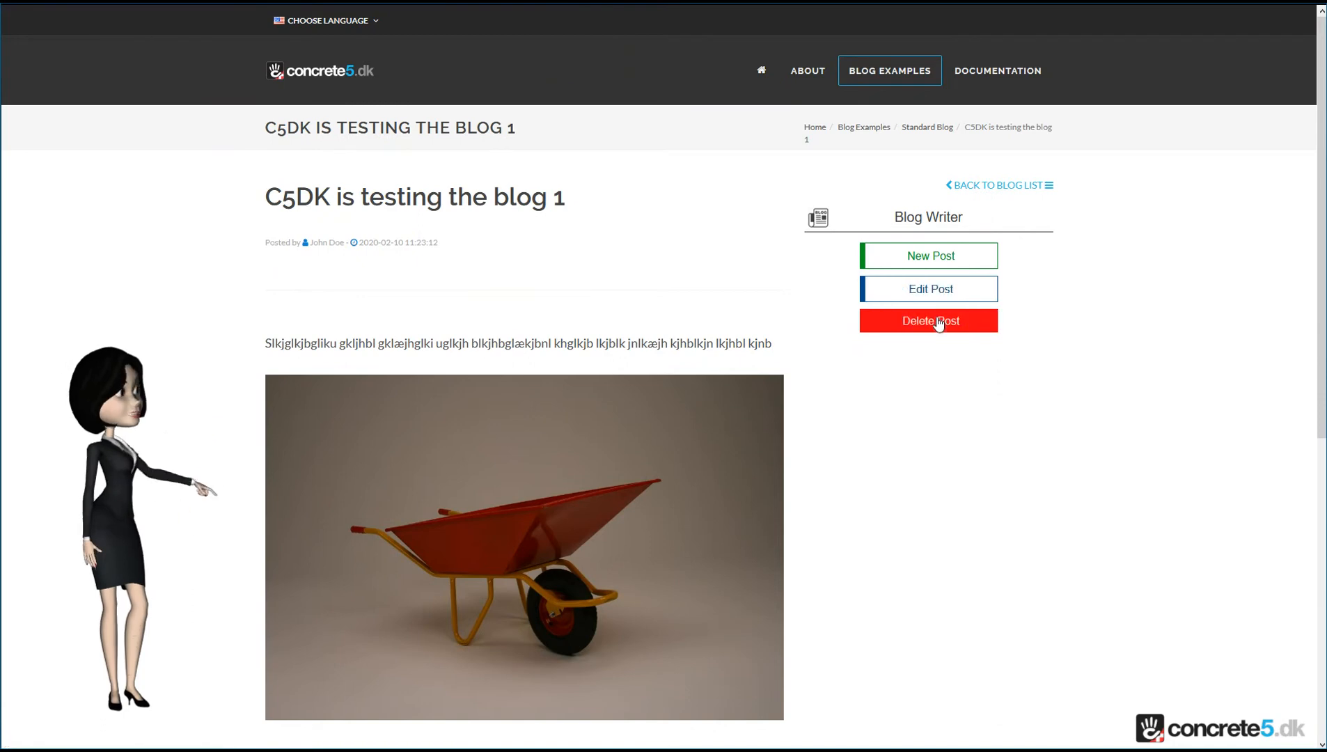
pyautogui.scroll(-5, 1090, 385)
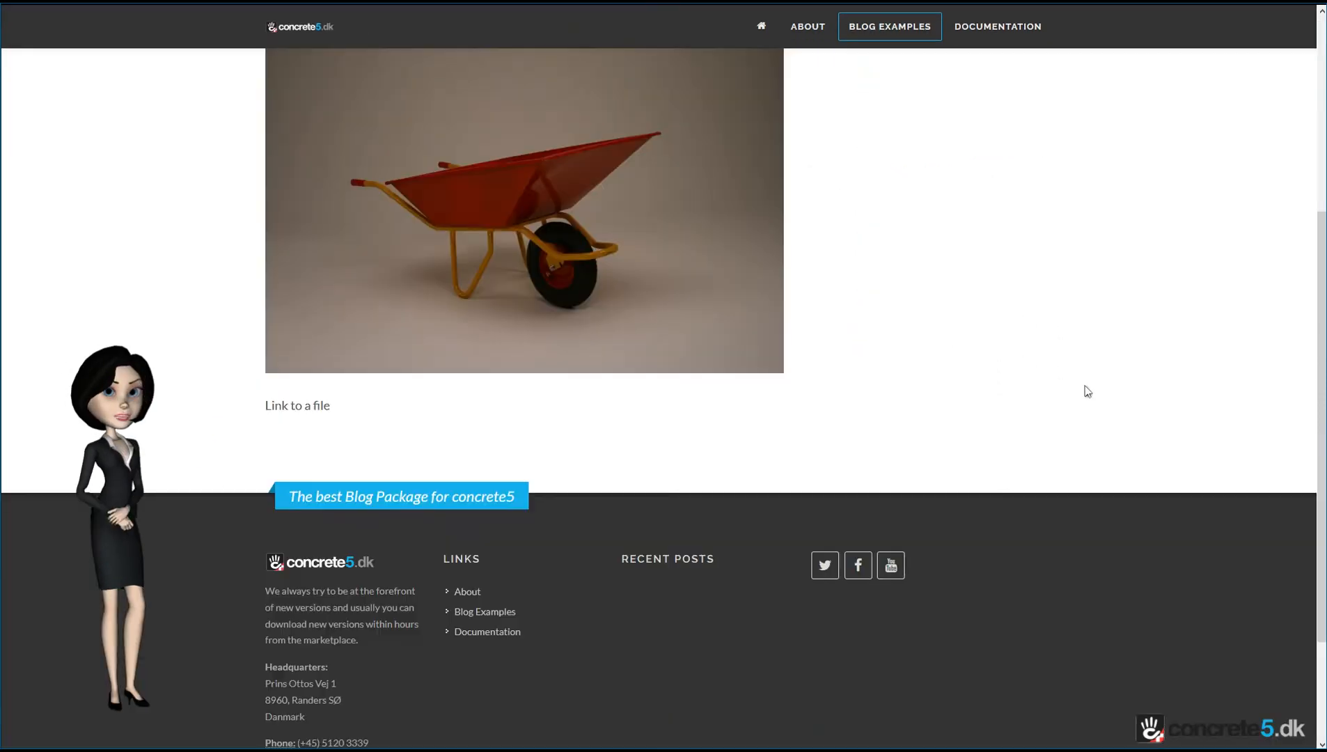
# Step: Return from the published post to the Standard Blog list to check its entry
pyautogui.scroll(5, 1066, 373)
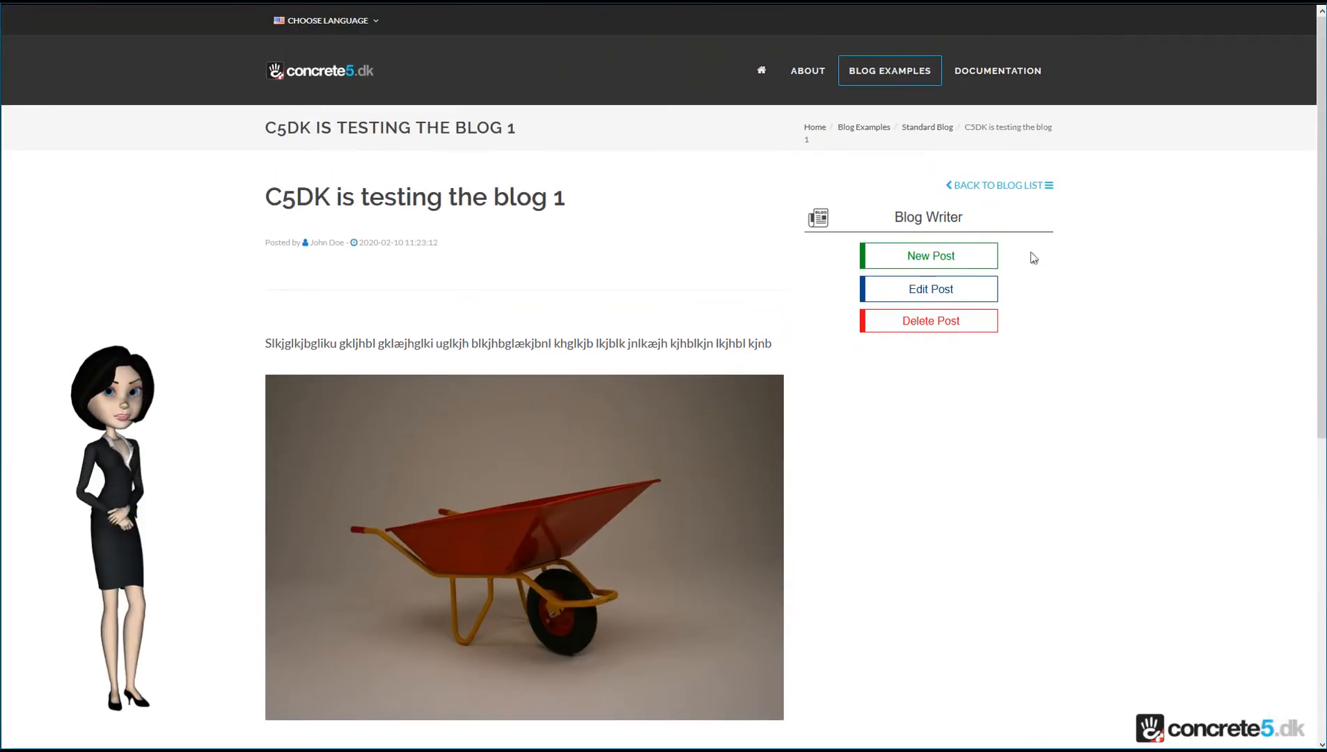
pyautogui.click(1006, 184)
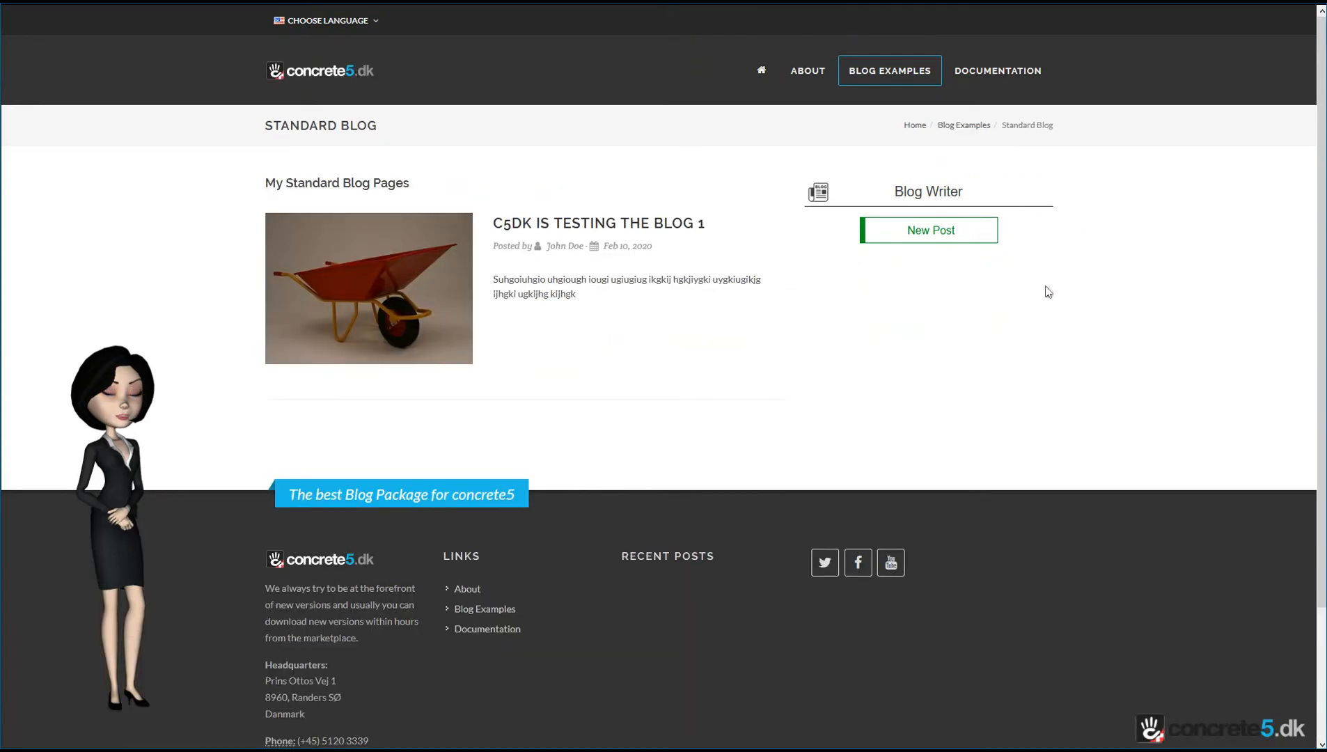
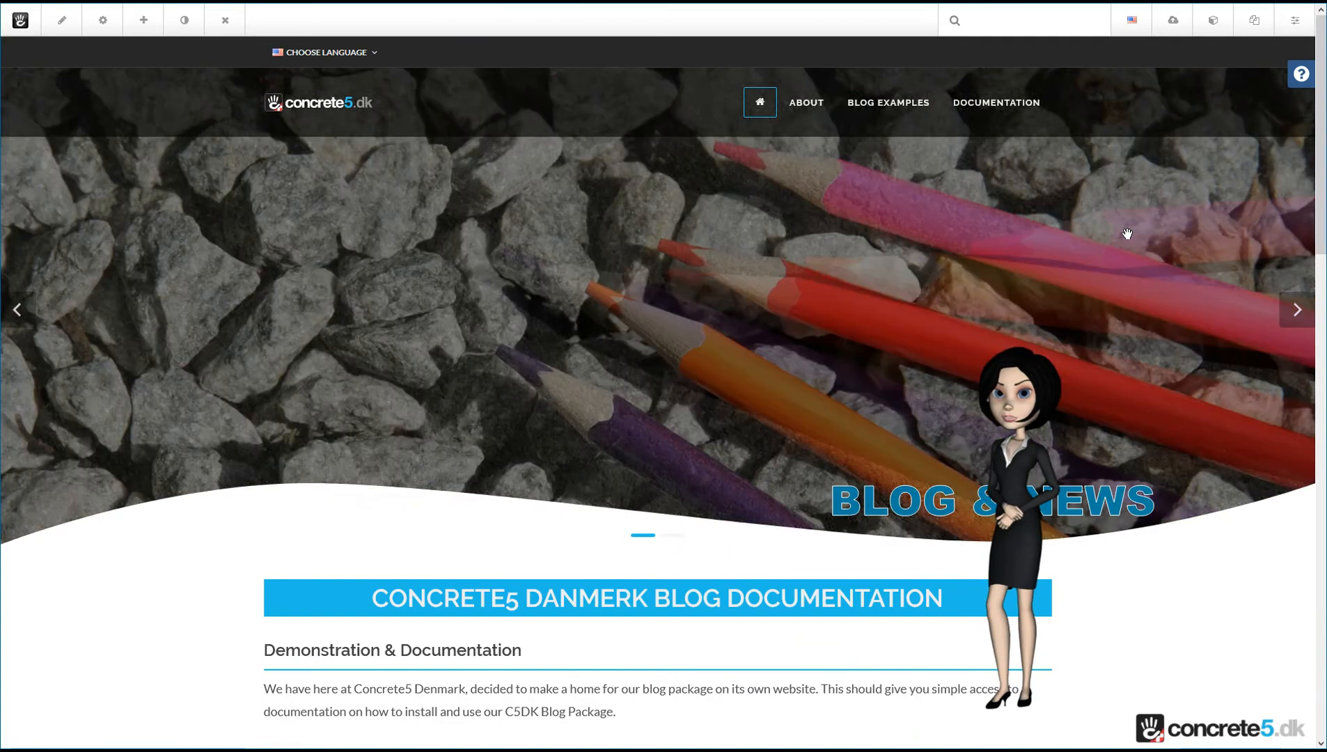
# Step: Add the Advanced Blog page under Blog Examples as a new C5DK Blog root
pyautogui.click(1295, 22)
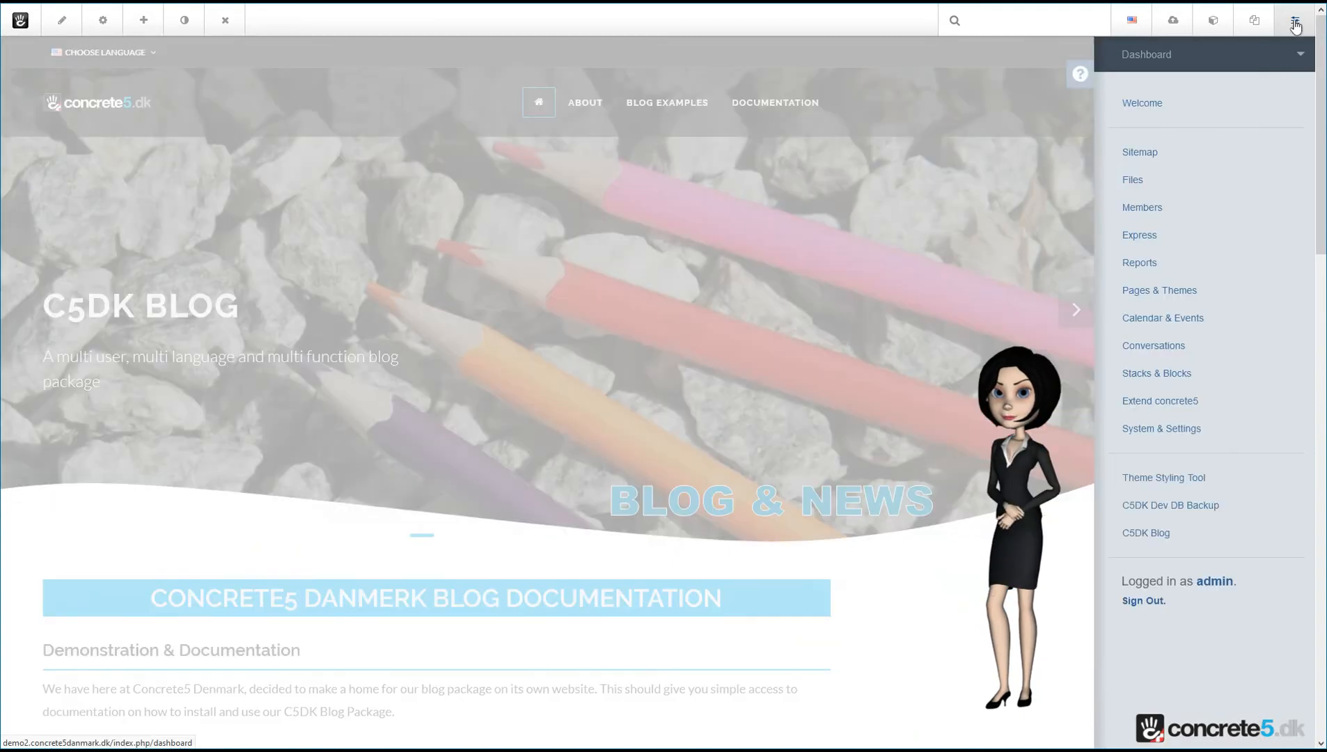
pyautogui.click(1141, 534)
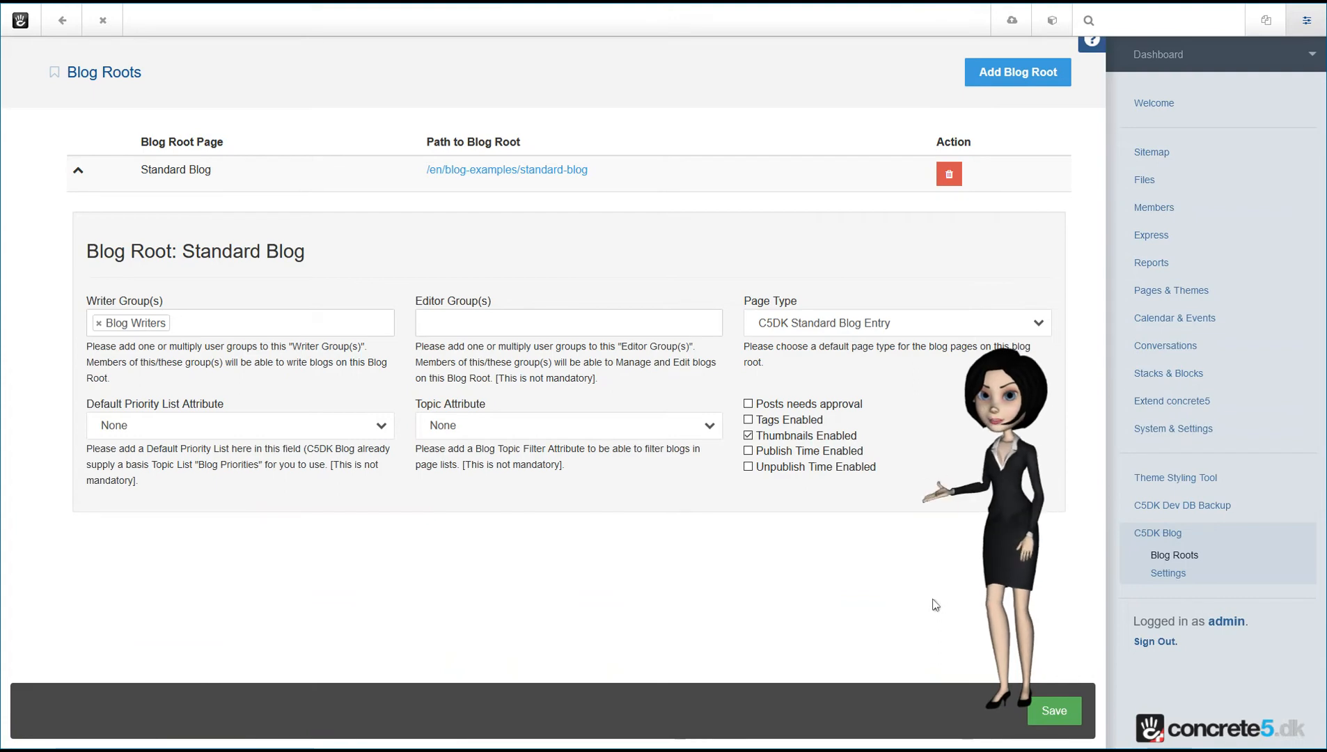
pyautogui.click(1017, 76)
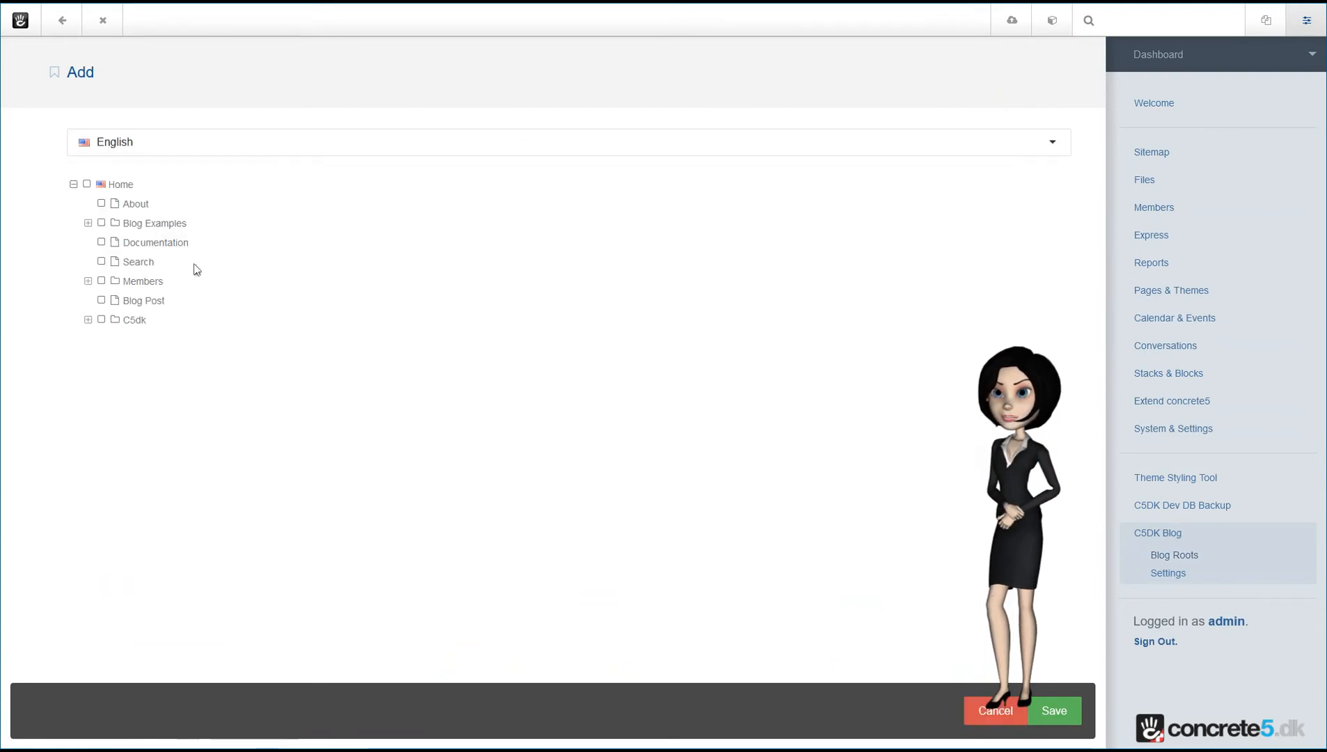
pyautogui.click(89, 223)
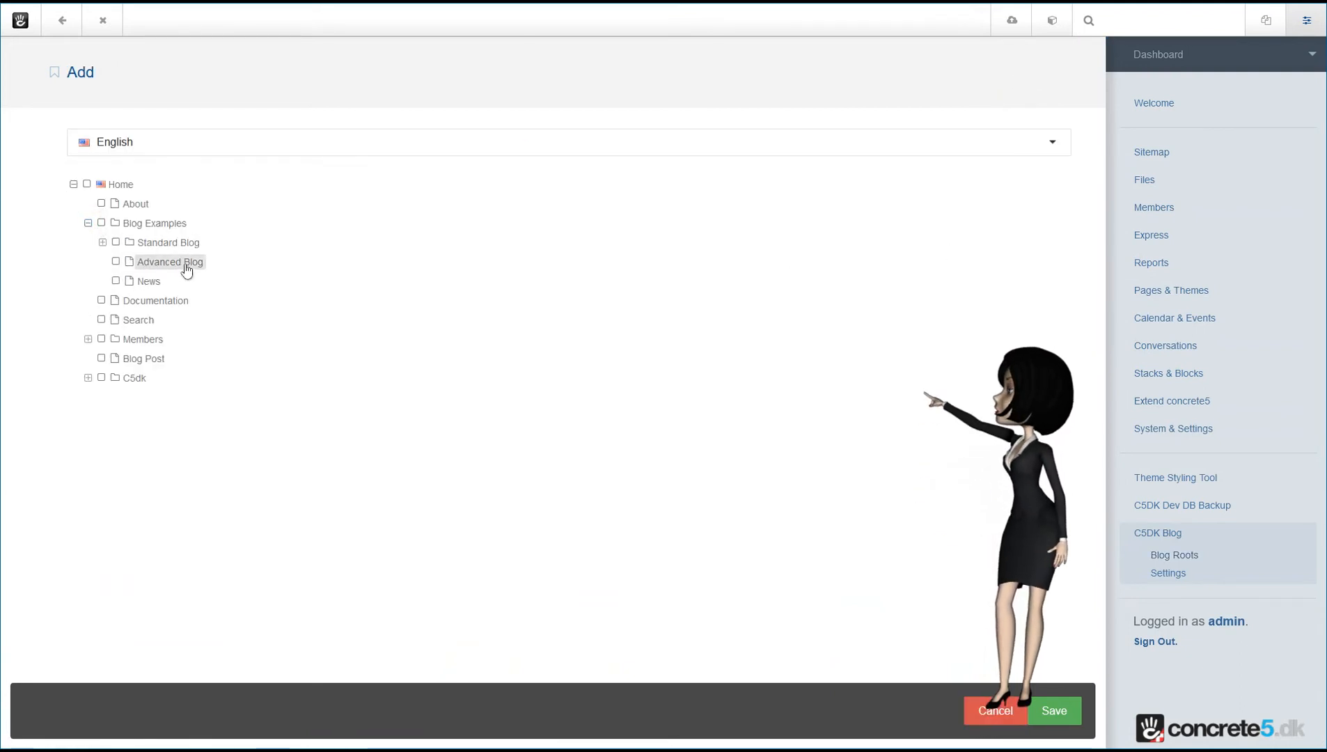
pyautogui.click(116, 262)
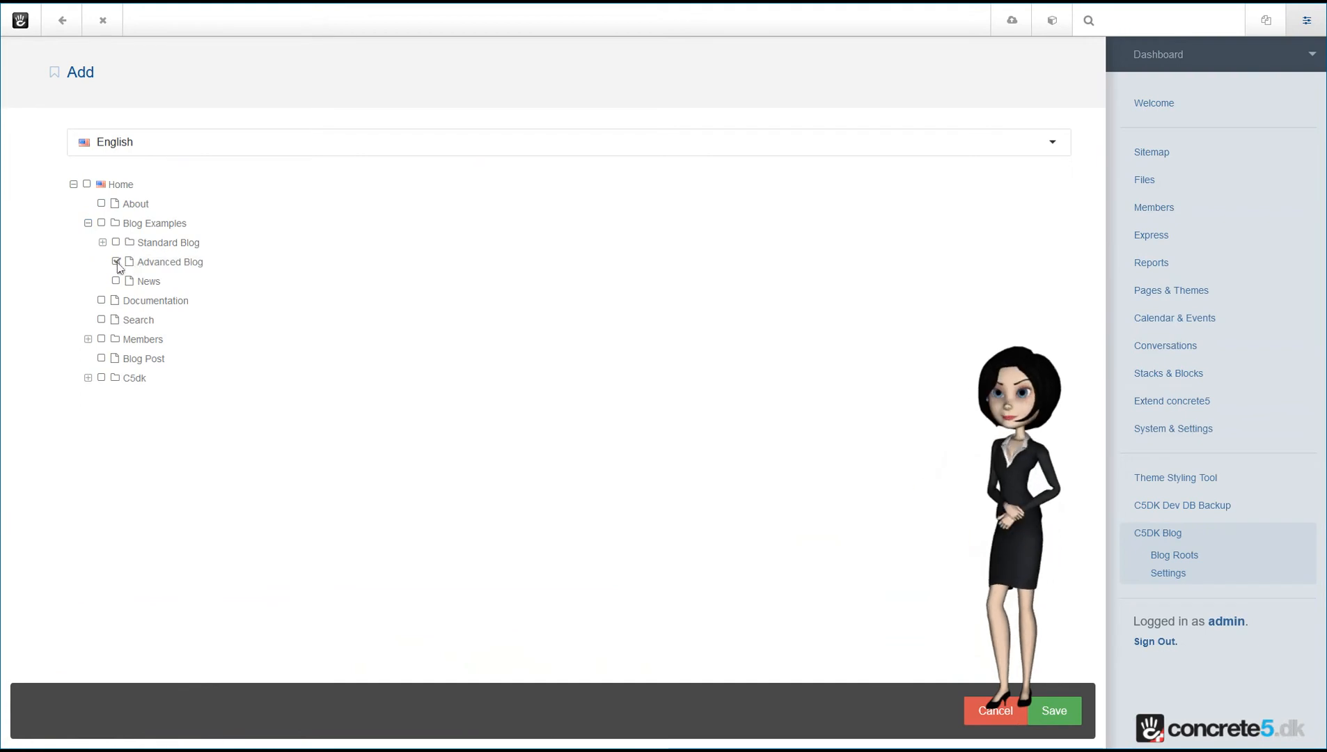
pyautogui.click(1059, 716)
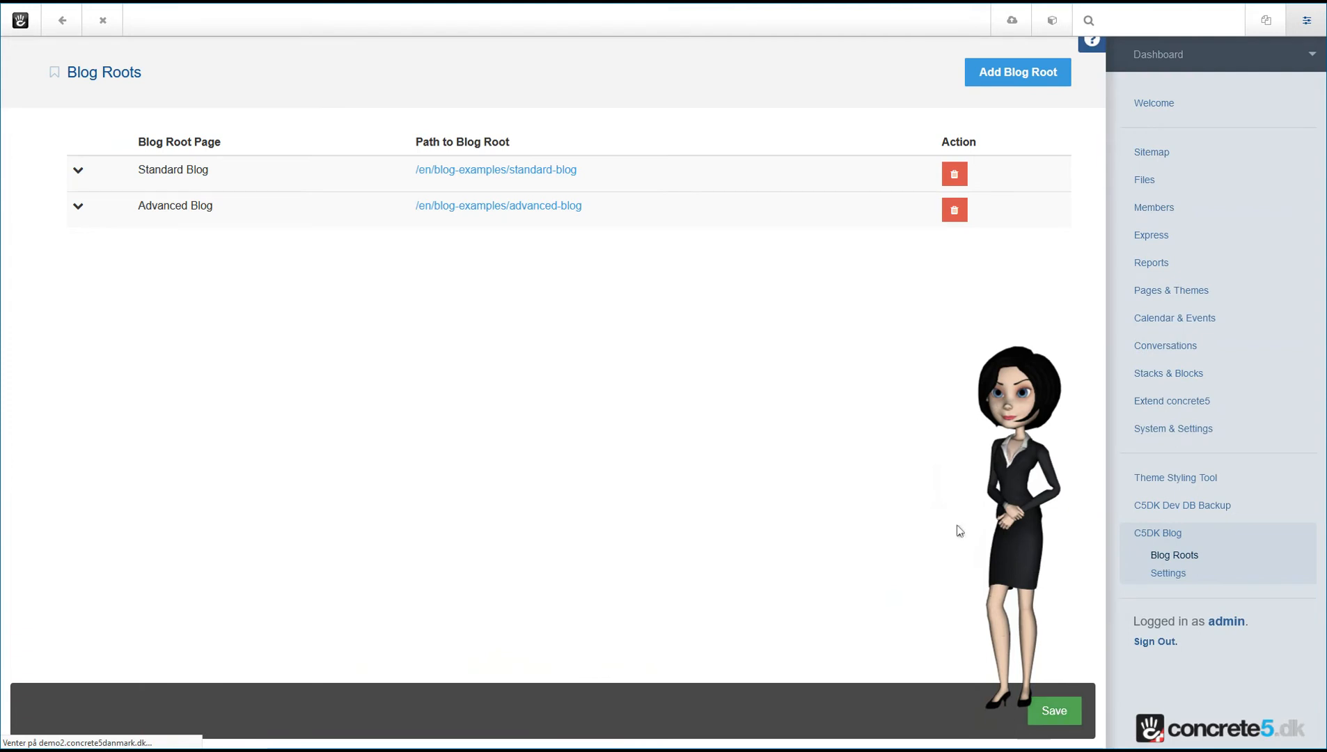
# Step: Assign Blog Writers as the Advanced Blog root's writer group and C5DK Advanced Blog Entry as its page type
pyautogui.click(78, 207)
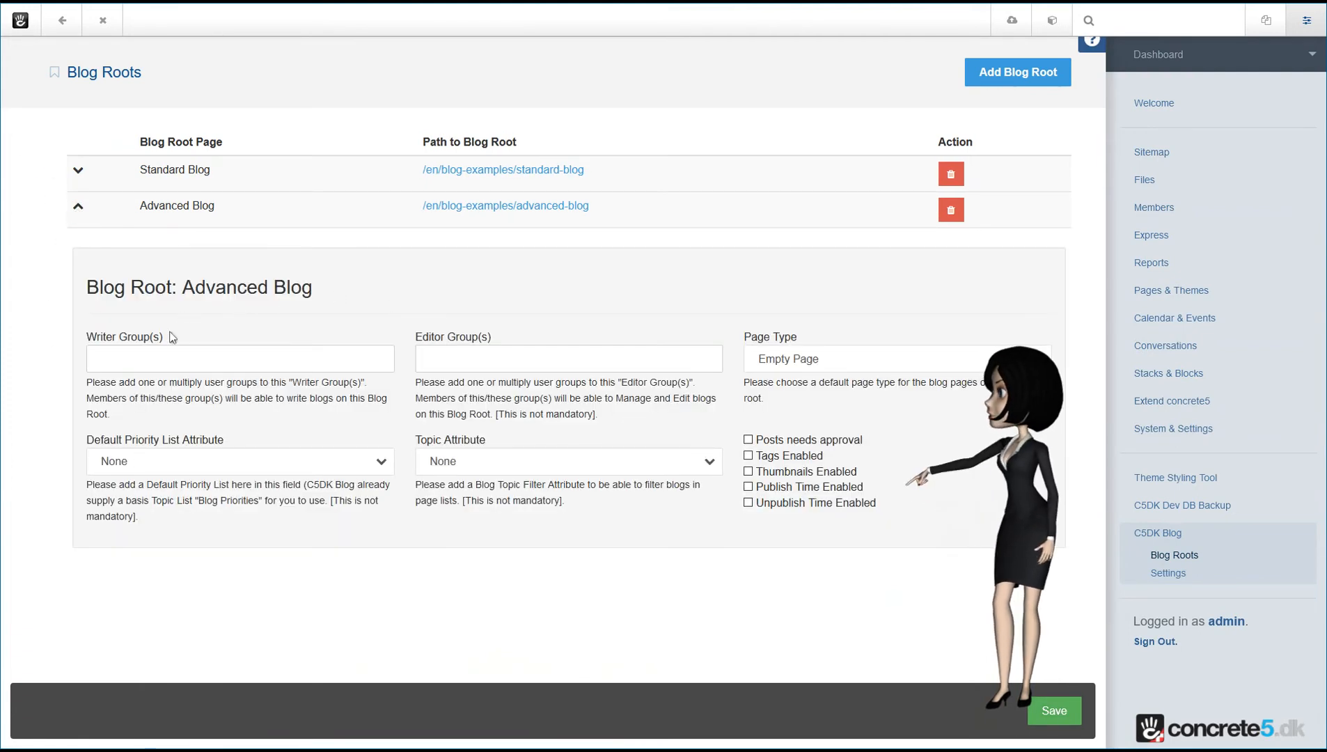
pyautogui.click(142, 360)
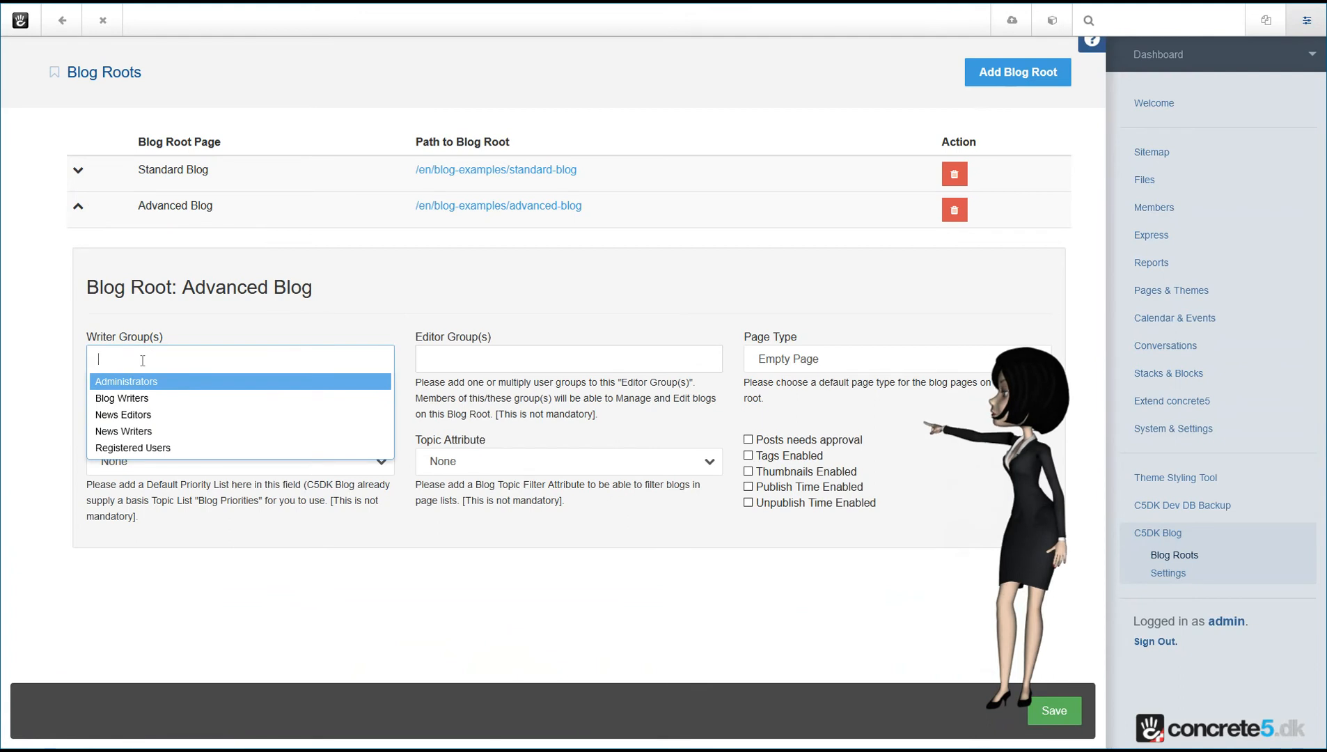
pyautogui.click(139, 404)
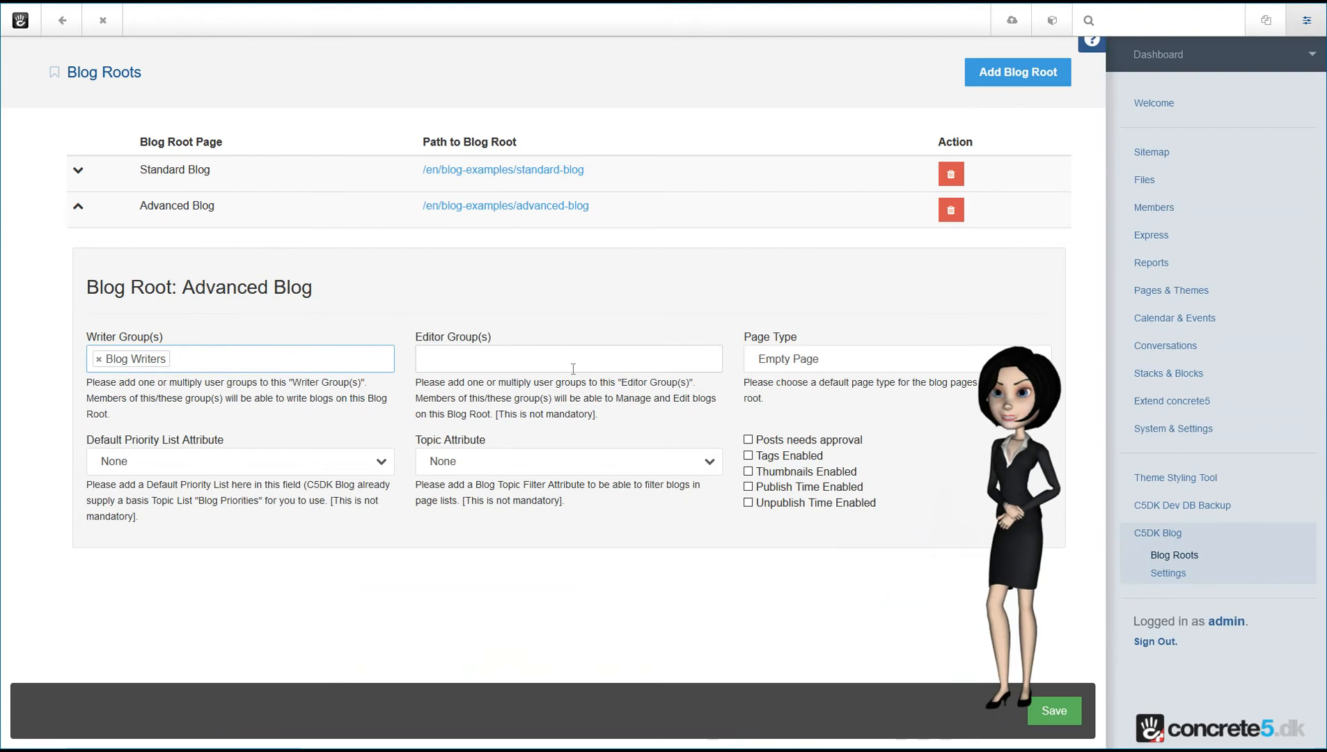
pyautogui.click(863, 362)
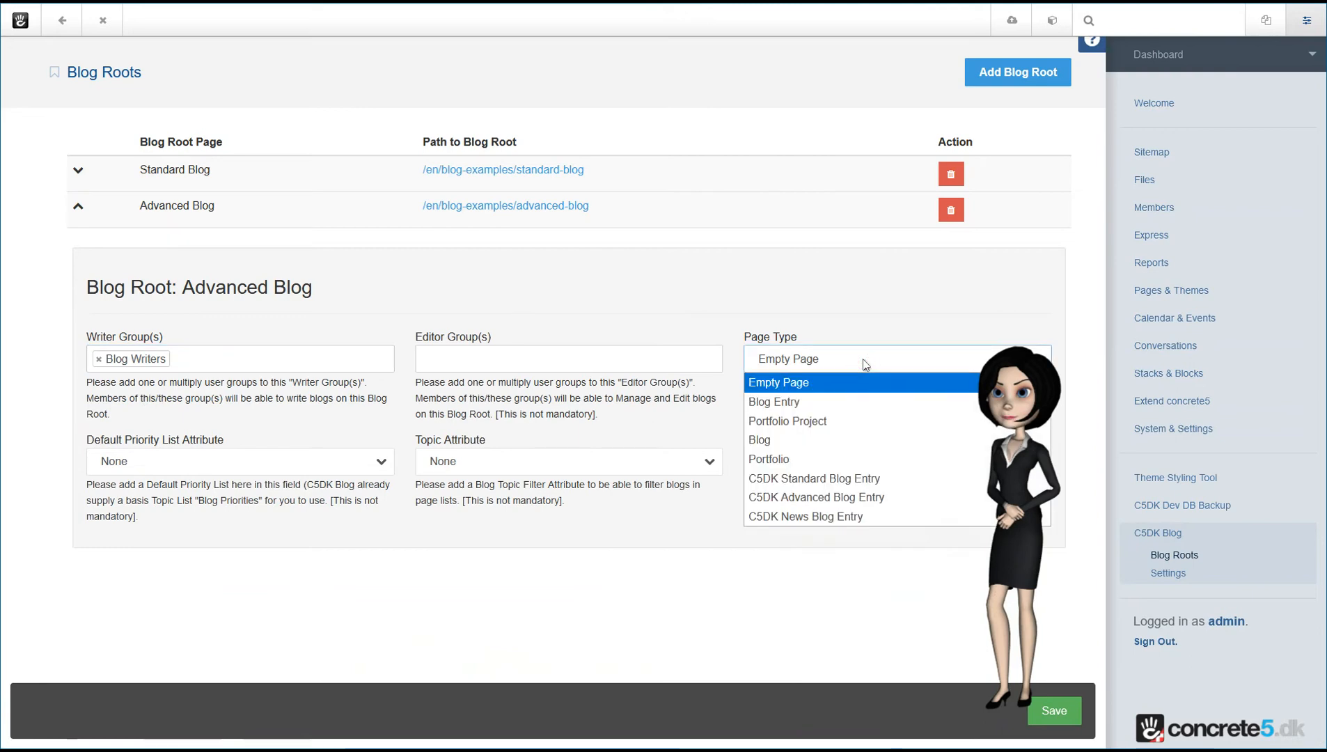
pyautogui.click(847, 504)
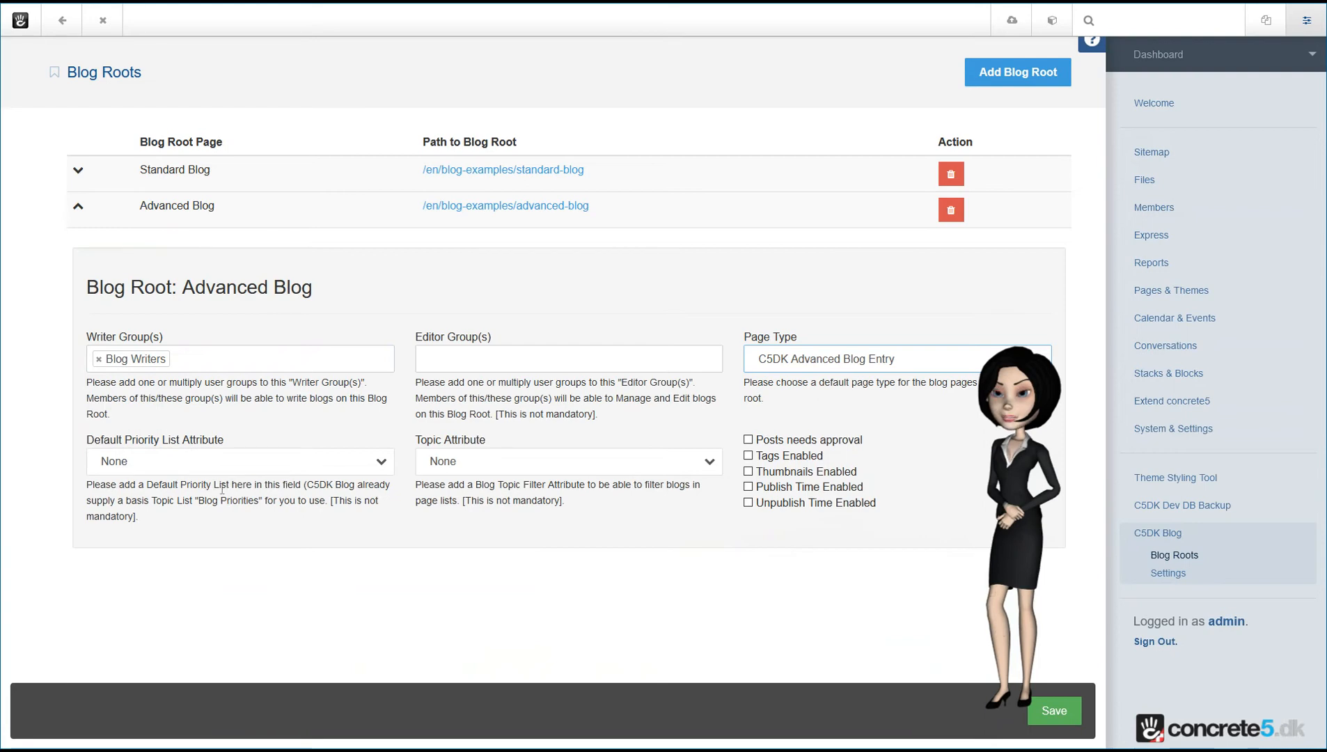
# Step: Set the Advanced Blog root's topic attribute to Standard Blog Topics, enable tags, thumbnails, publish time and unpublish time, and save the root
pyautogui.click(652, 468)
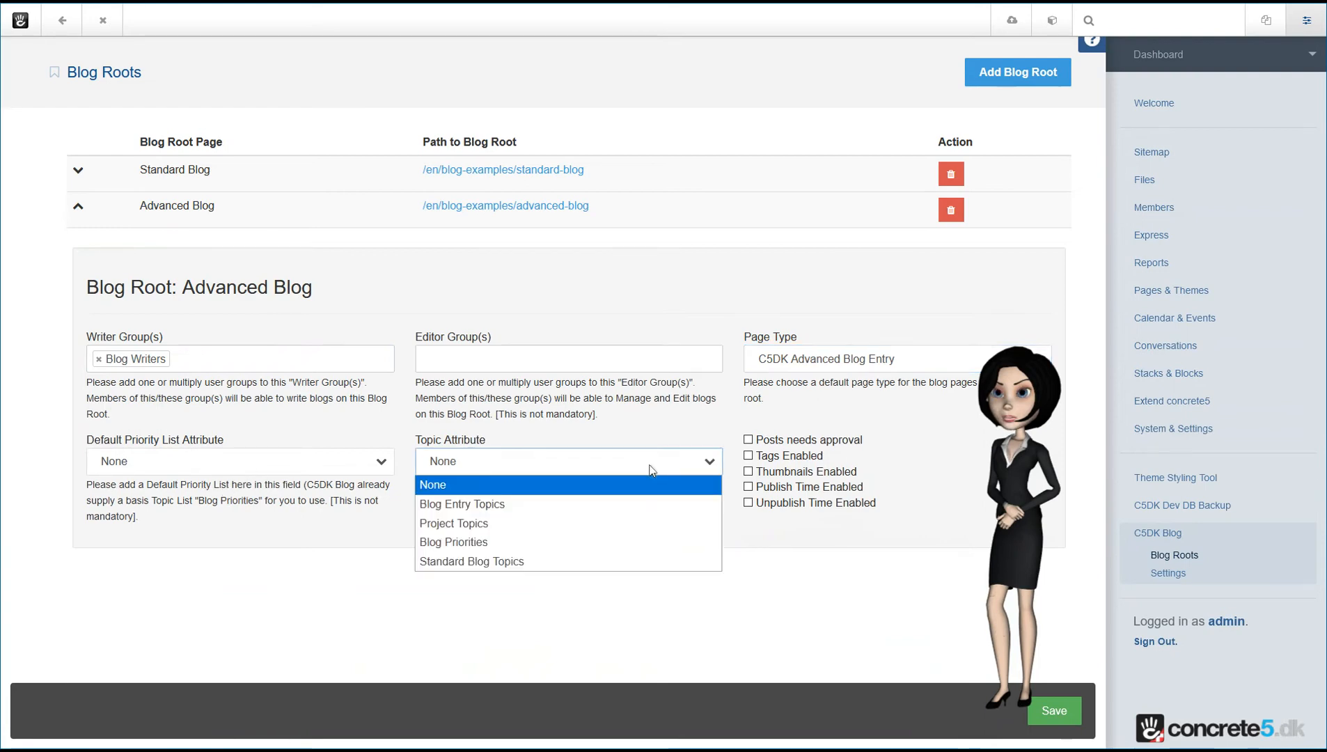
pyautogui.click(490, 562)
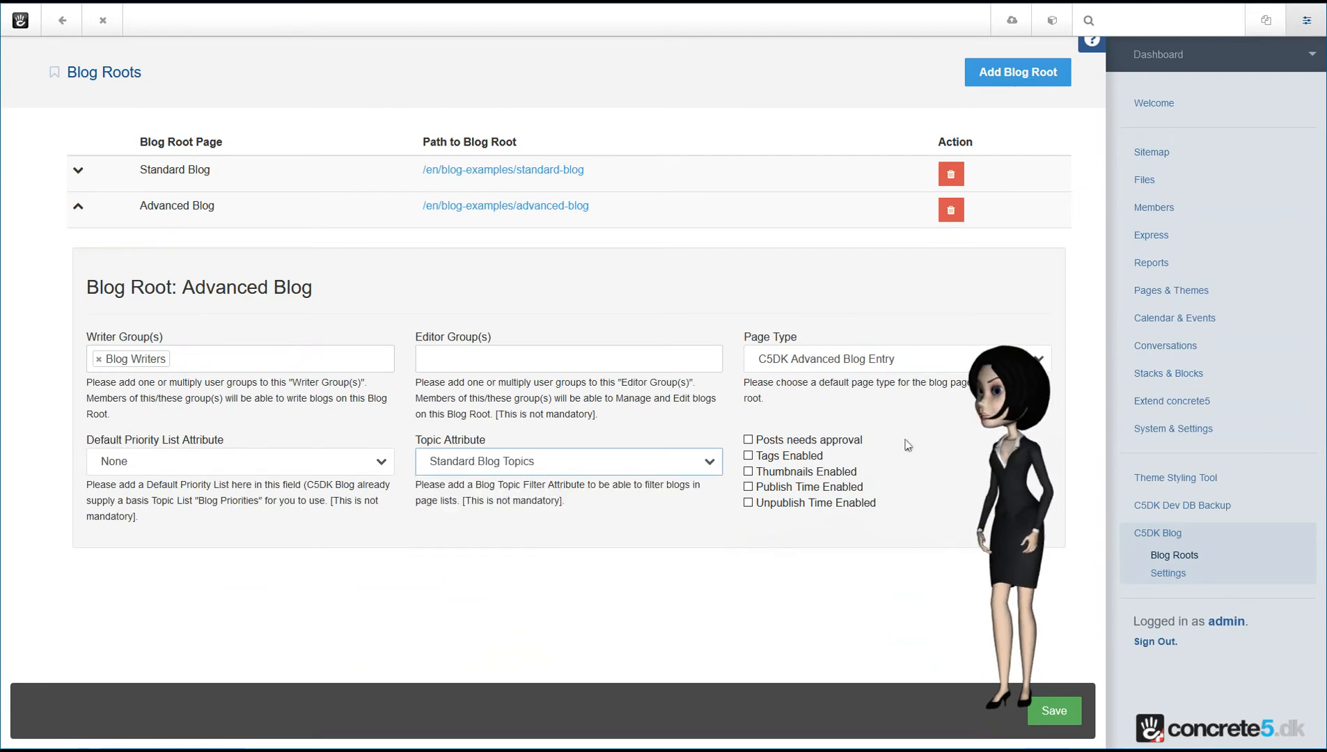
pyautogui.click(746, 457)
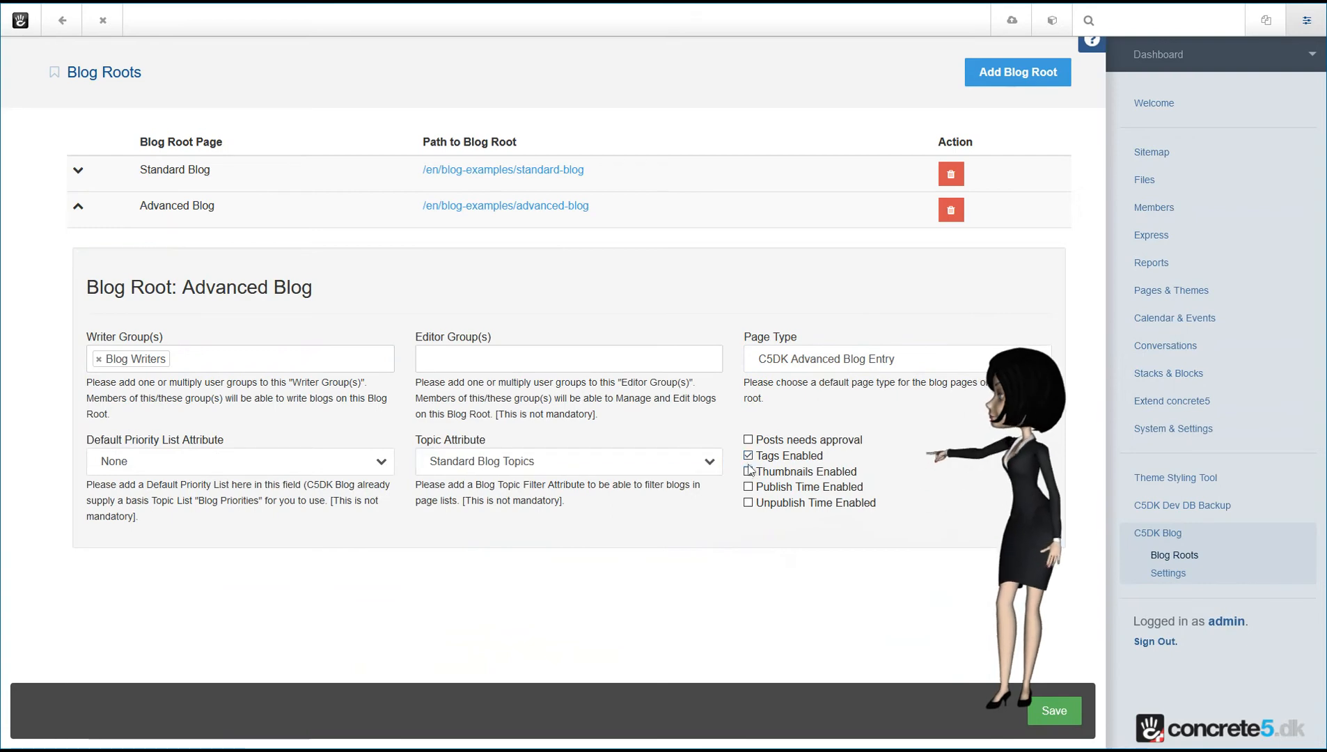
pyautogui.click(748, 473)
pyautogui.click(748, 488)
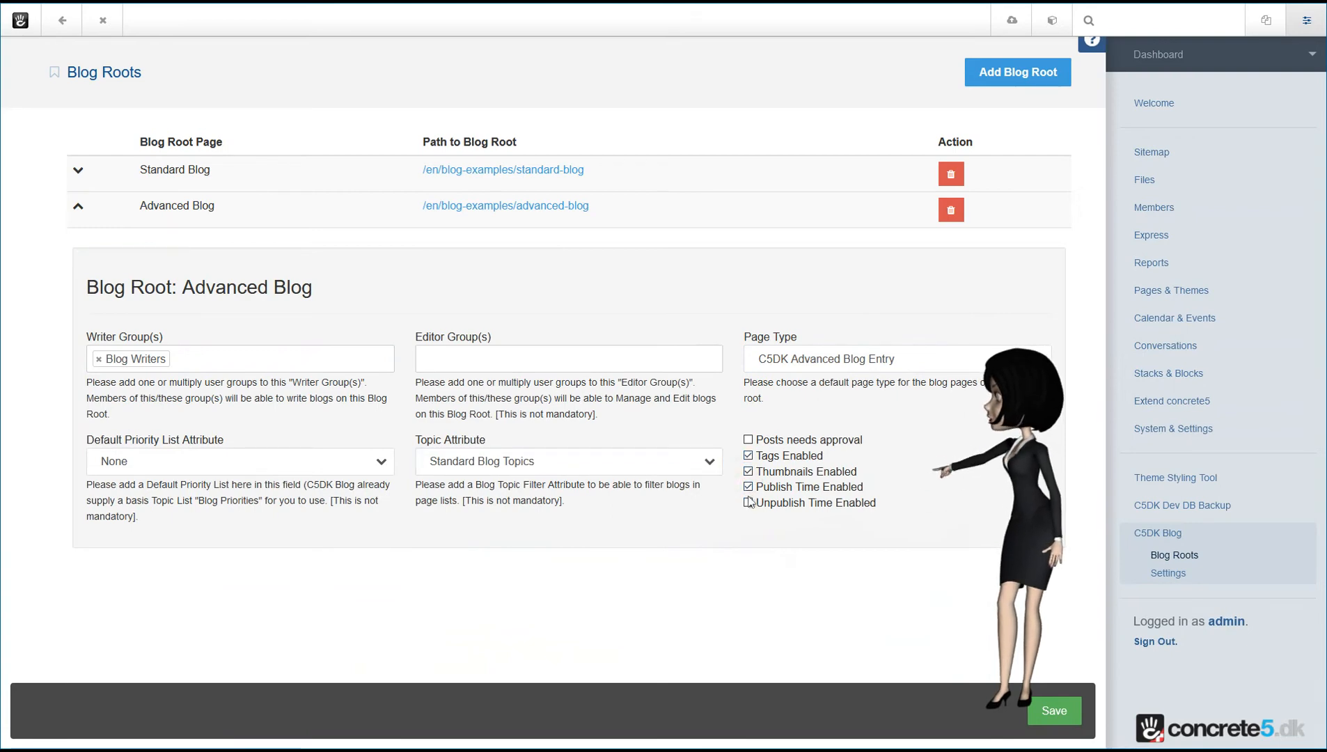
pyautogui.click(747, 504)
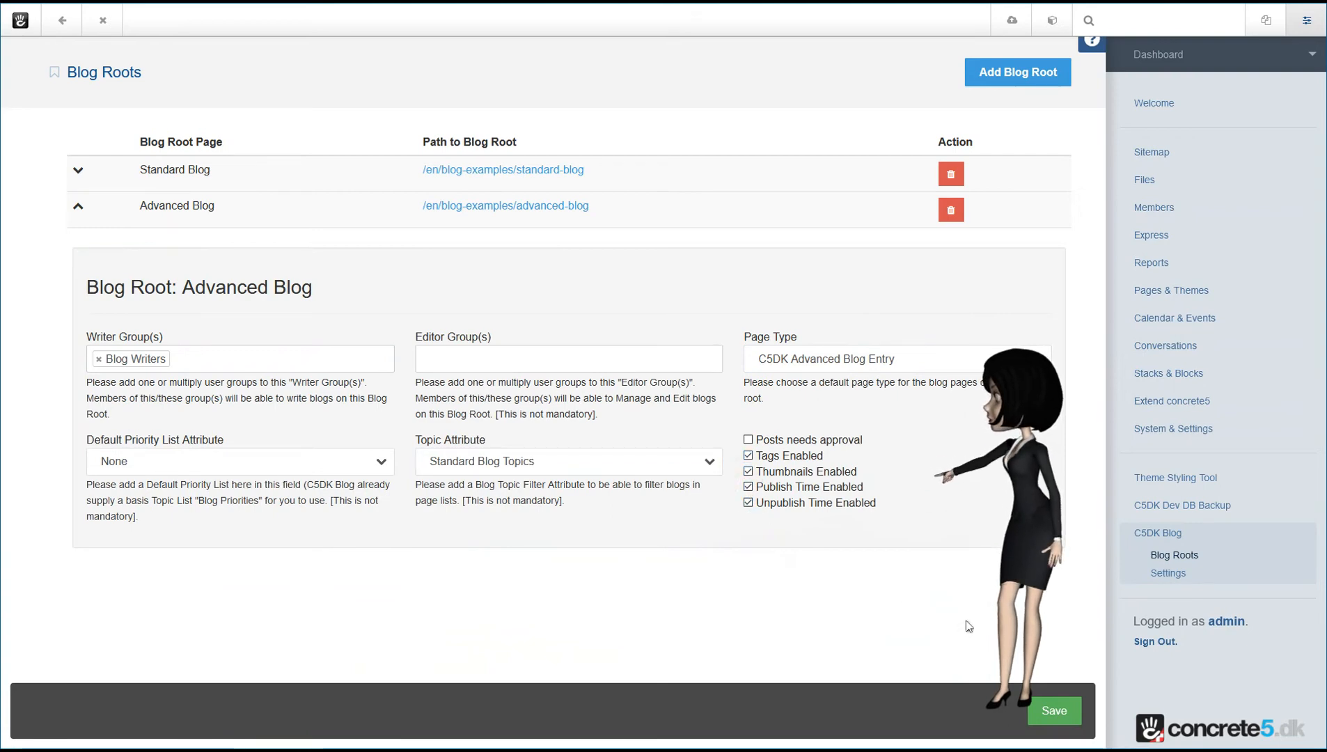
pyautogui.click(1056, 713)
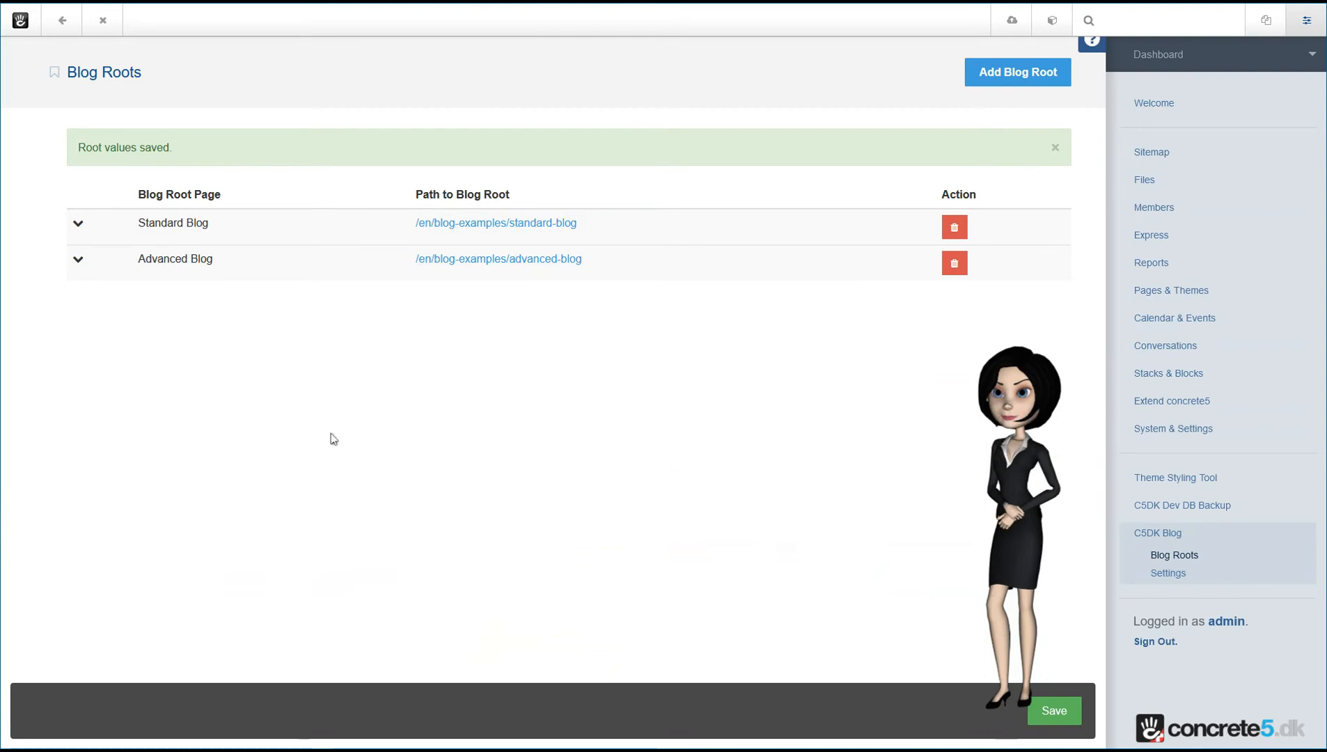
# Step: Return to the website and view the Advanced Blog page with its Blog Writer, Topics and Archives sections
pyautogui.click(63, 22)
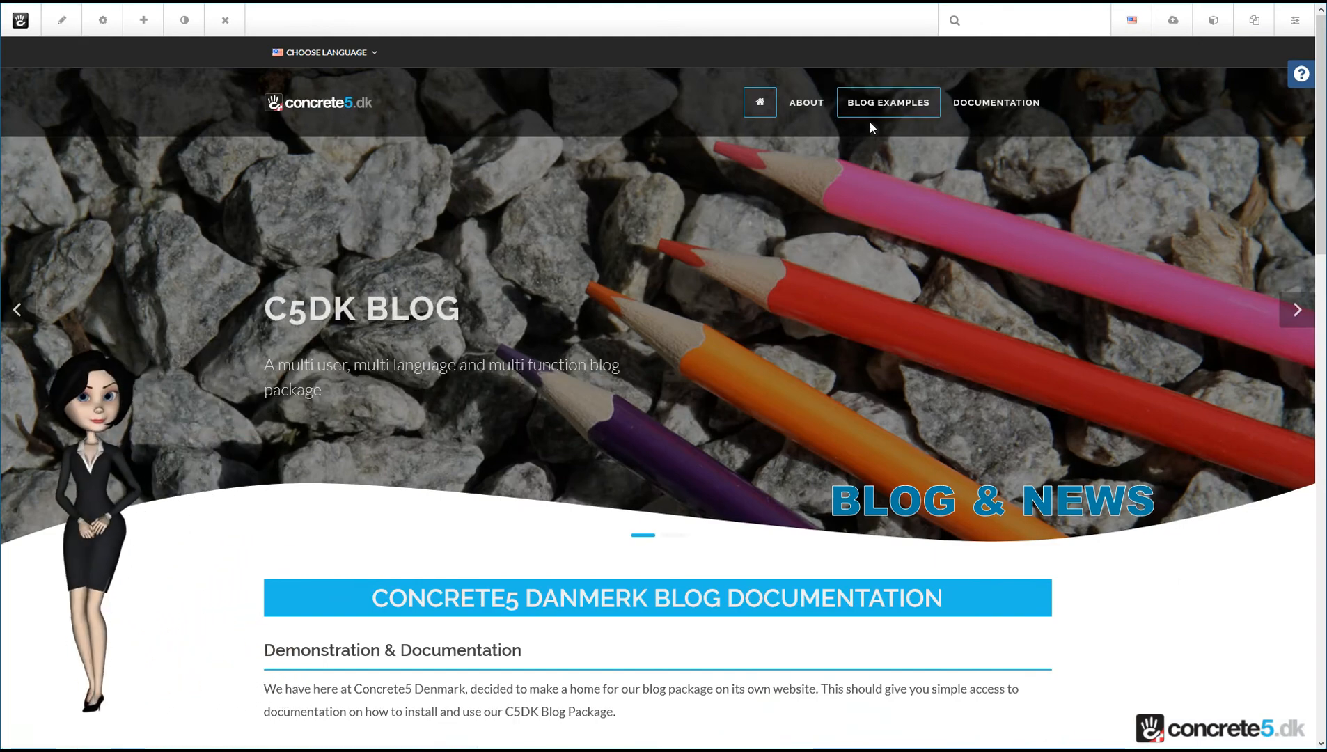
pyautogui.moveTo(881, 104)
pyautogui.click(880, 185)
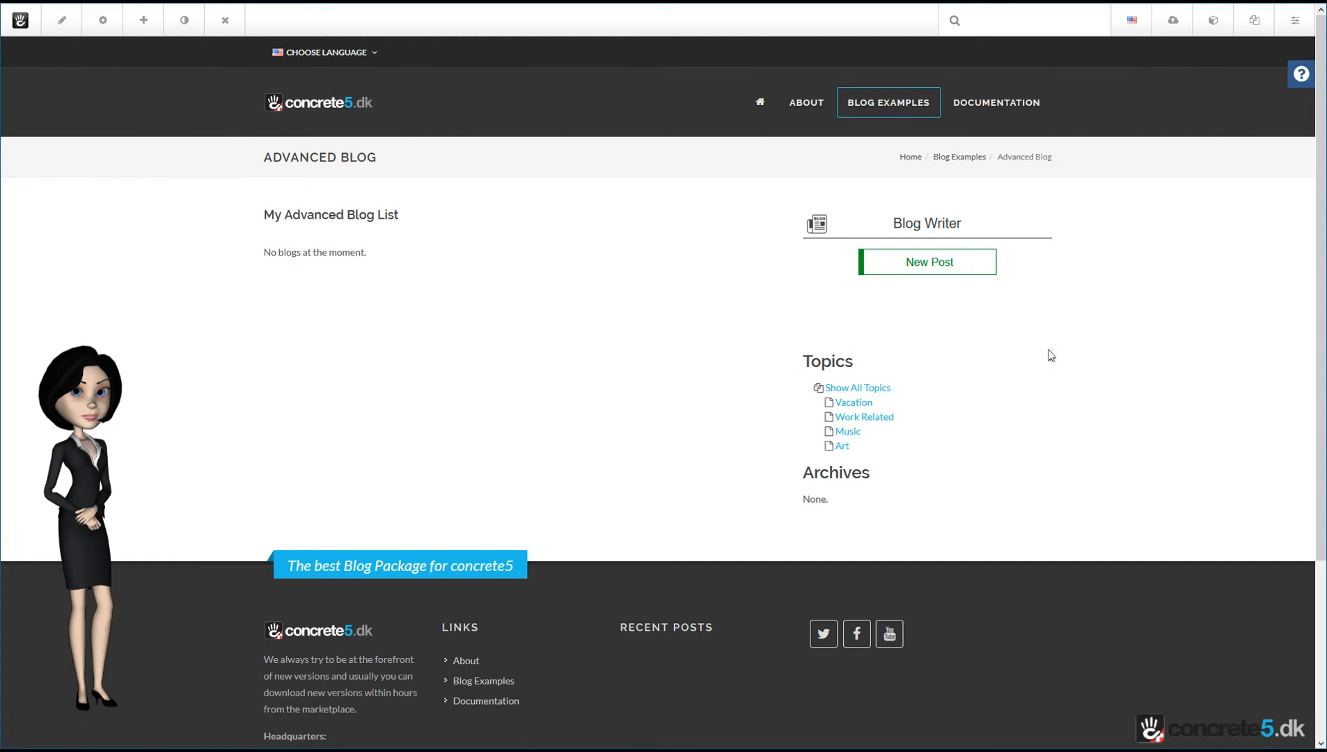
pyautogui.moveTo(888, 105)
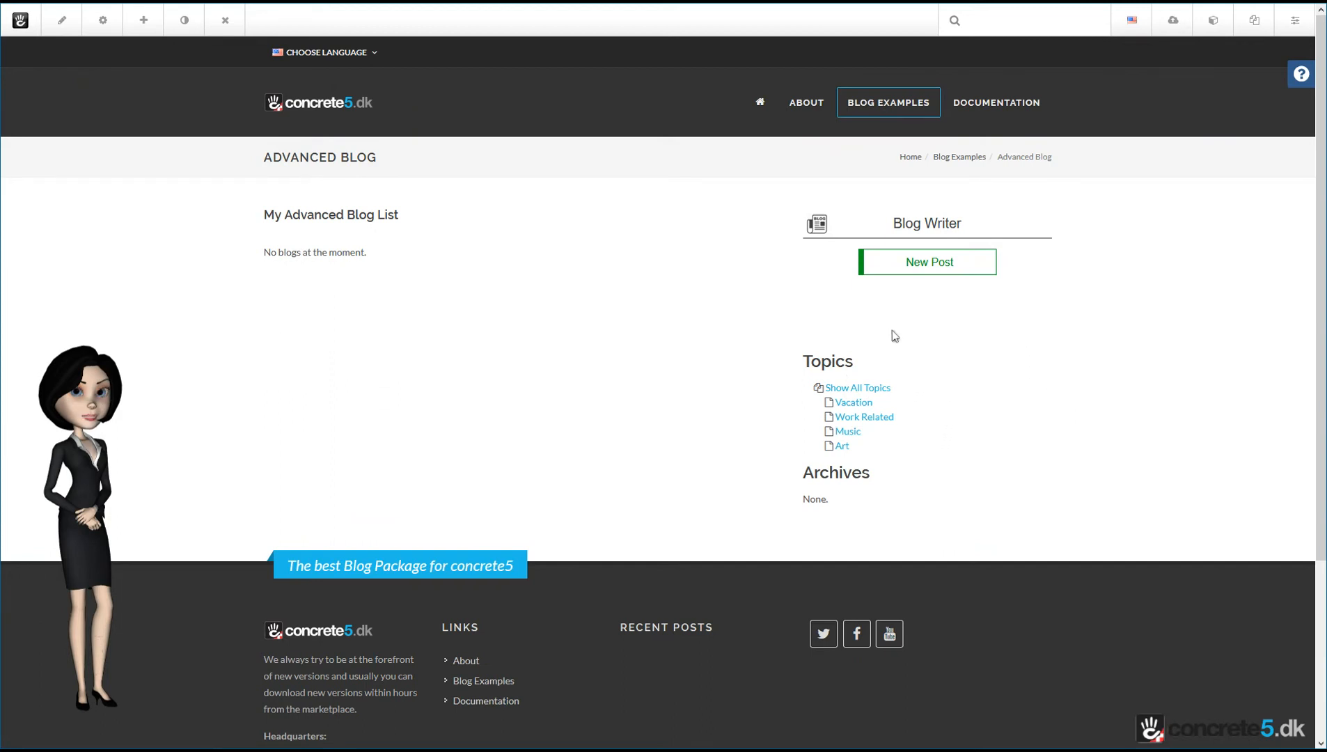
# Step: Sign in as the third user in the member list and check the signed-in account in the home page footer
pyautogui.click(1293, 22)
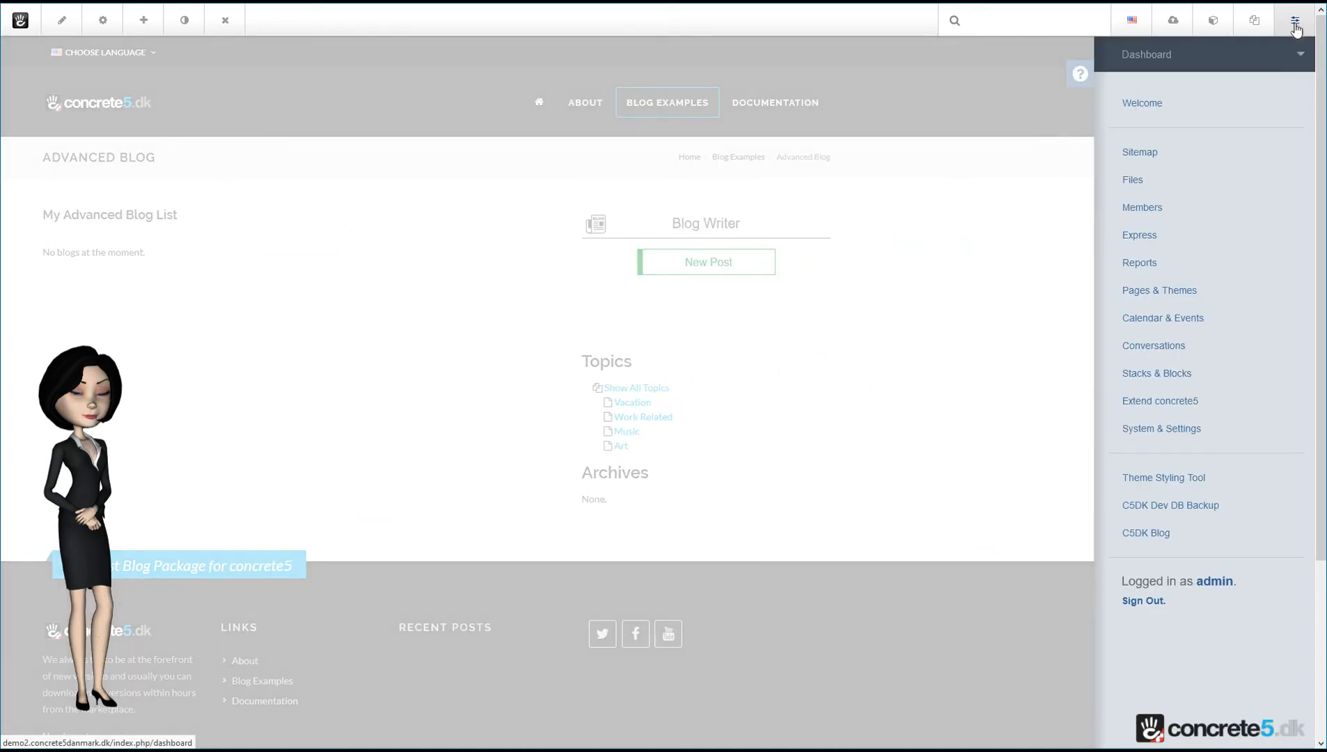
pyautogui.click(1157, 211)
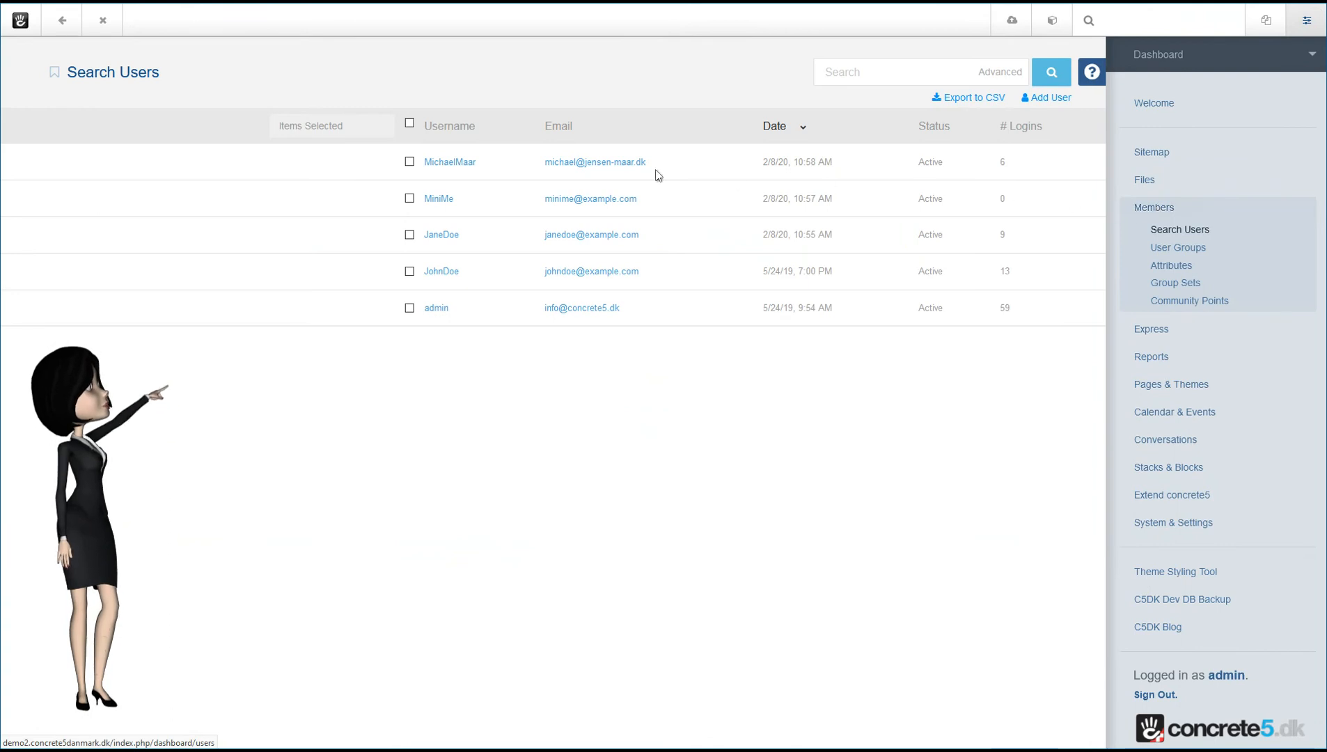
pyautogui.click(439, 236)
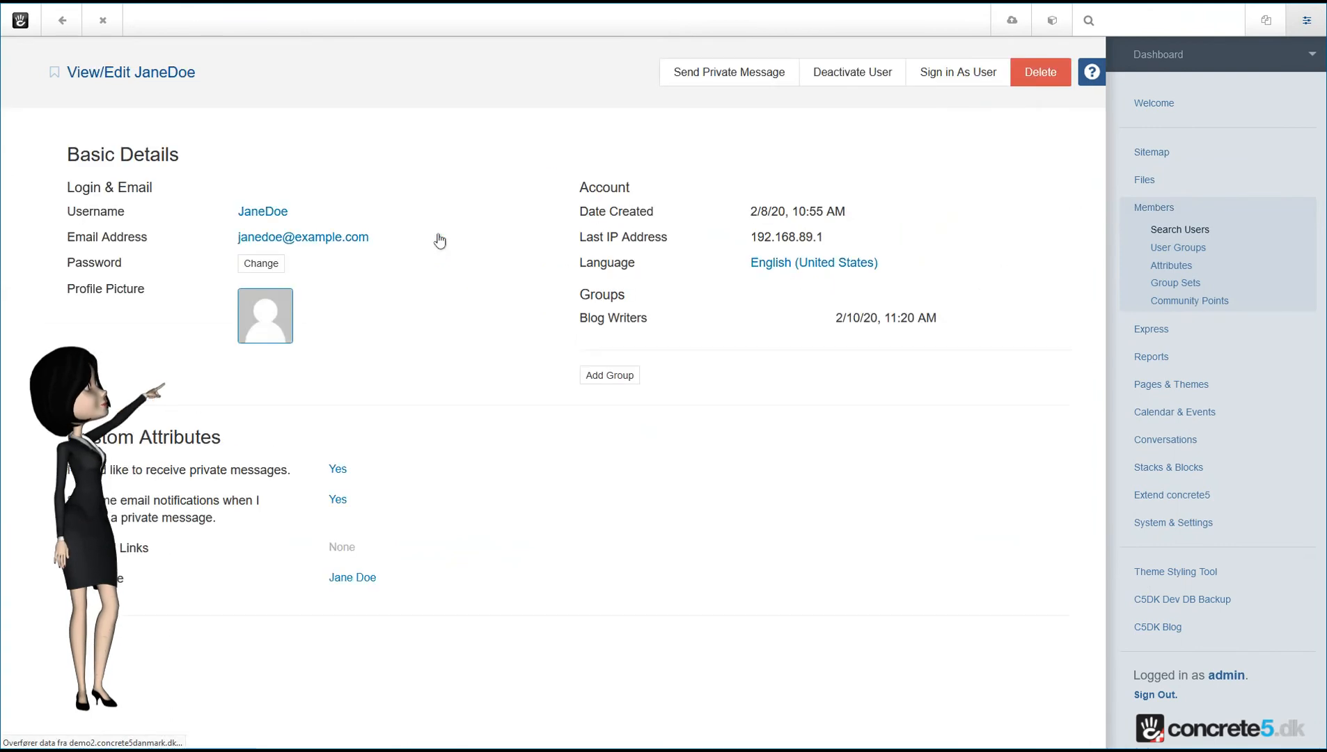
pyautogui.click(959, 80)
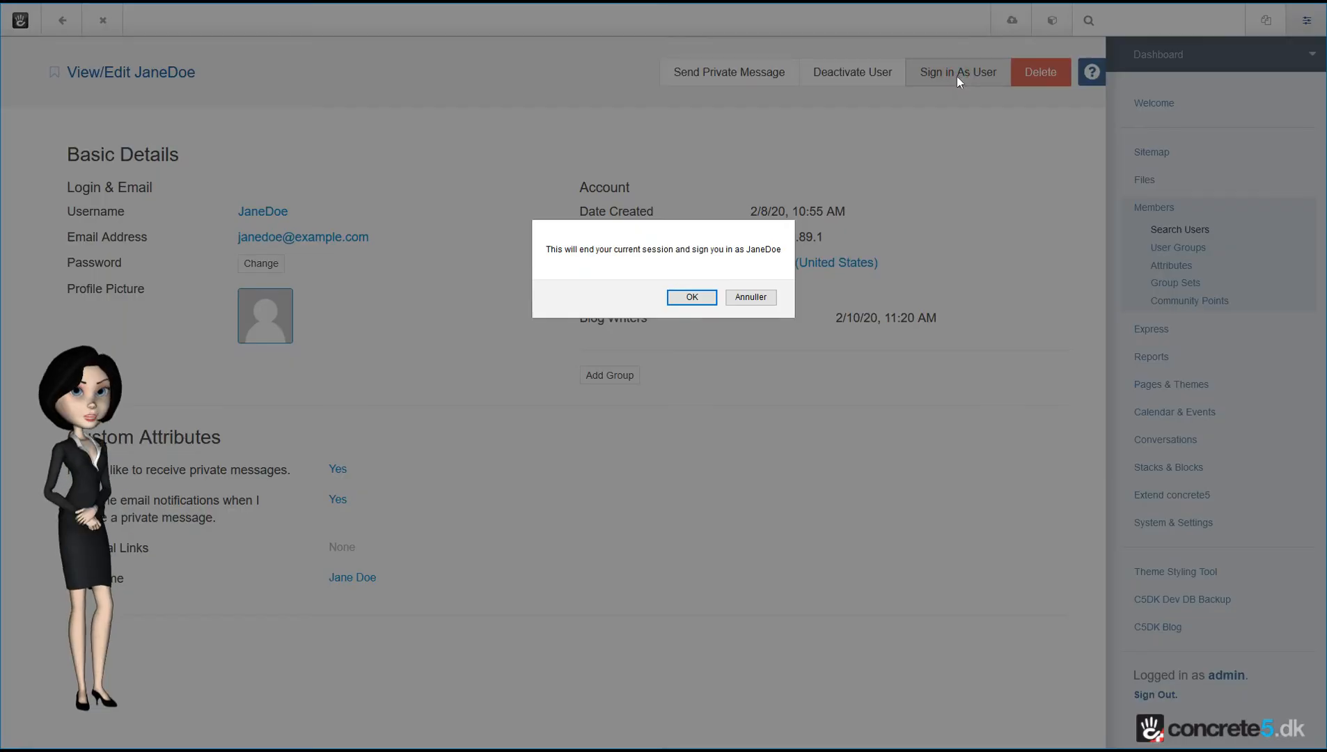
pyautogui.click(689, 297)
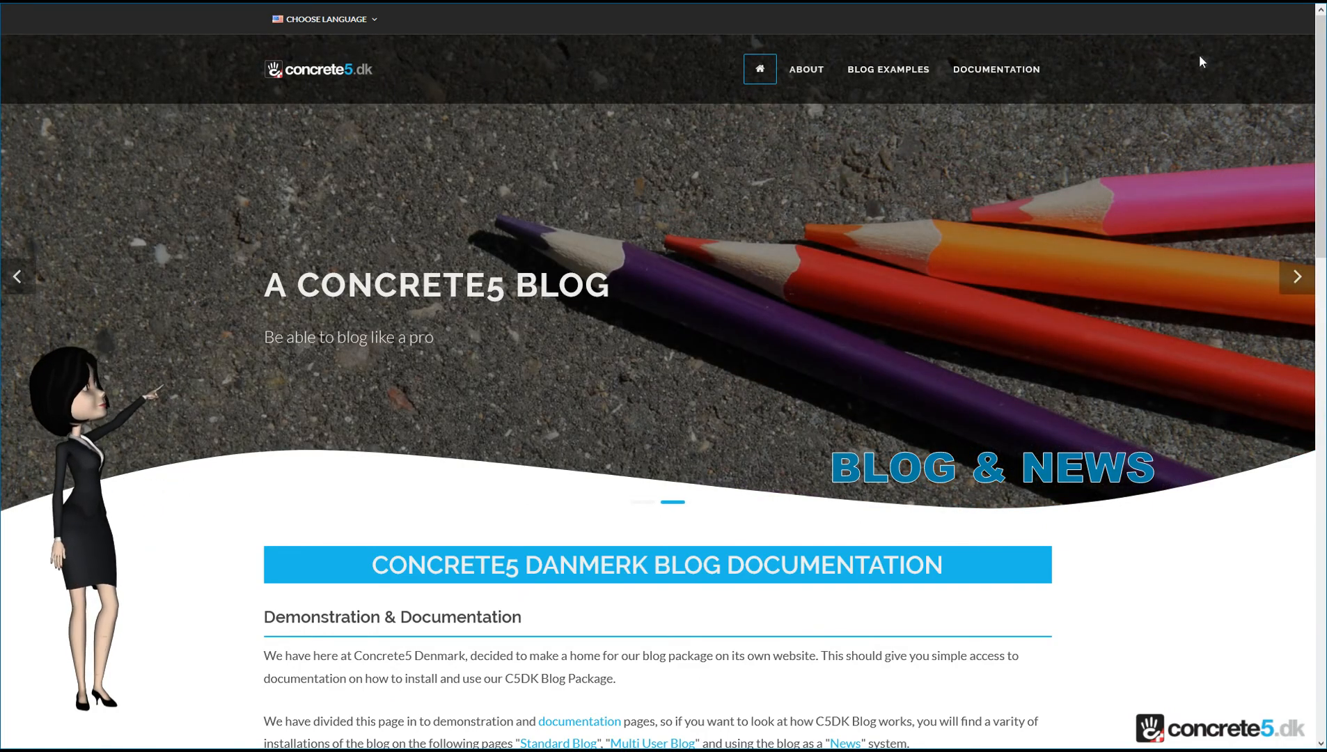
pyautogui.scroll(-15, 1214, 409)
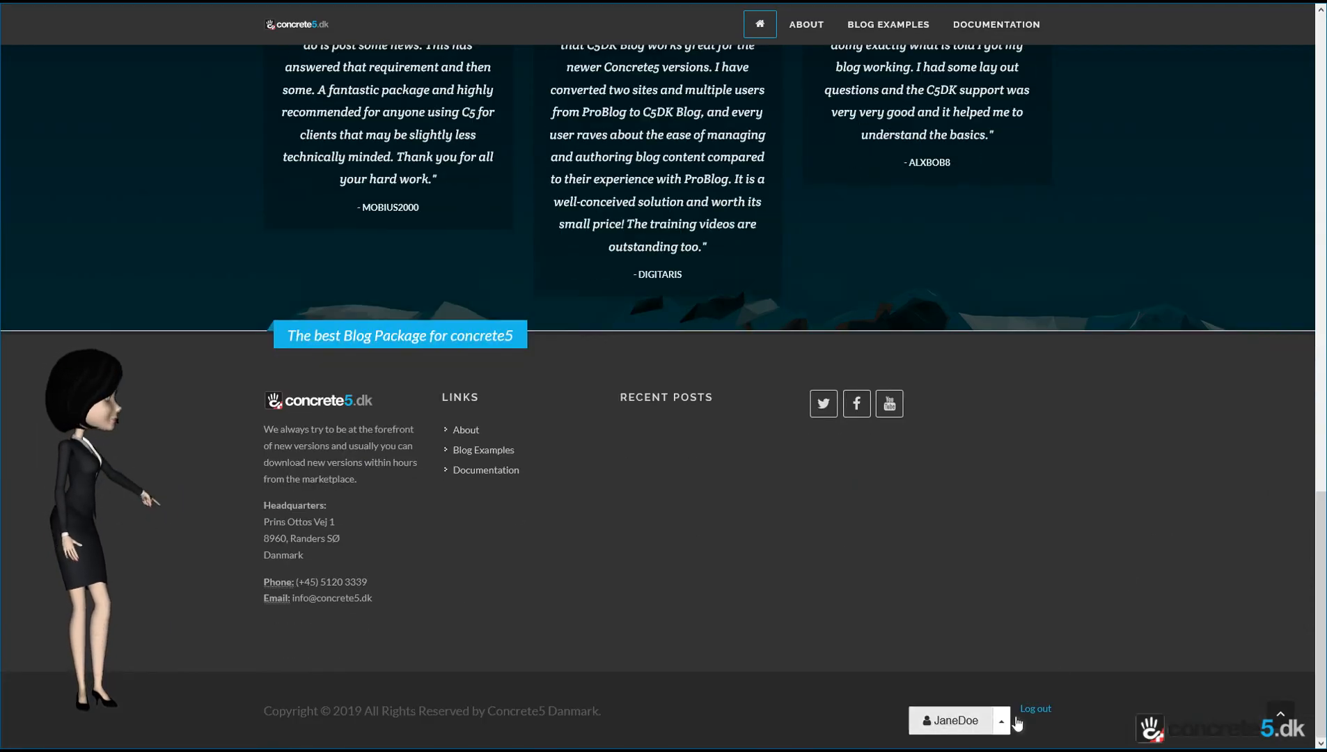
pyautogui.scroll(8, 1160, 397)
pyautogui.scroll(10, 1160, 397)
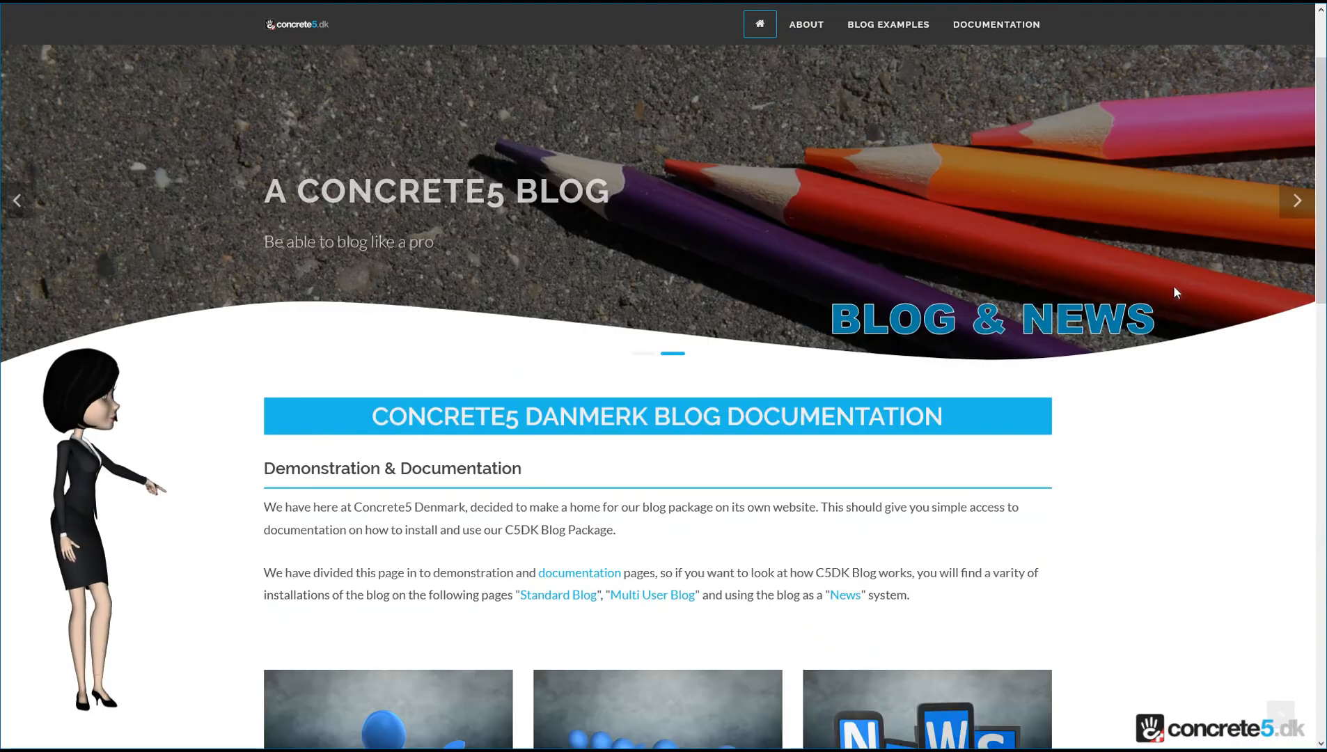
# Step: Start a new post from the Advanced Blog page and review its blog destinations, keeping Advanced Blog selected
pyautogui.moveTo(888, 76)
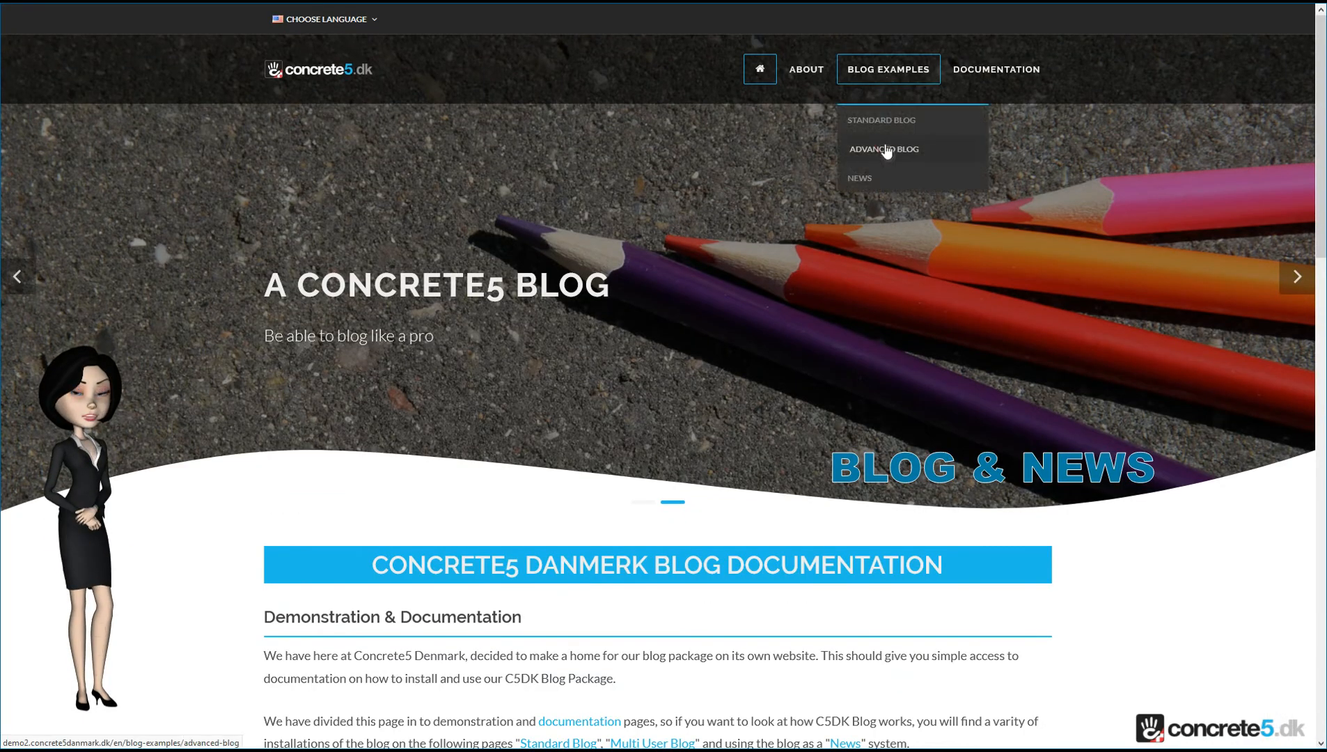
pyautogui.click(886, 146)
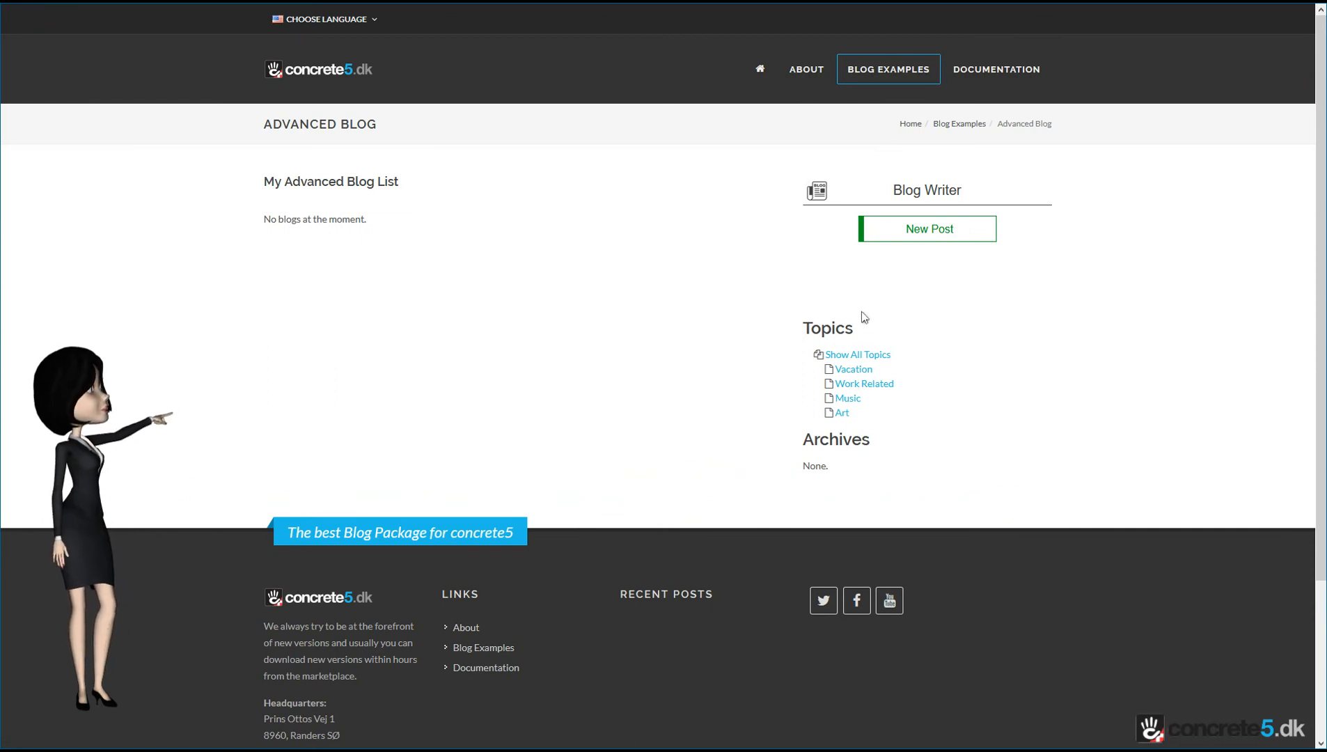
pyautogui.click(920, 235)
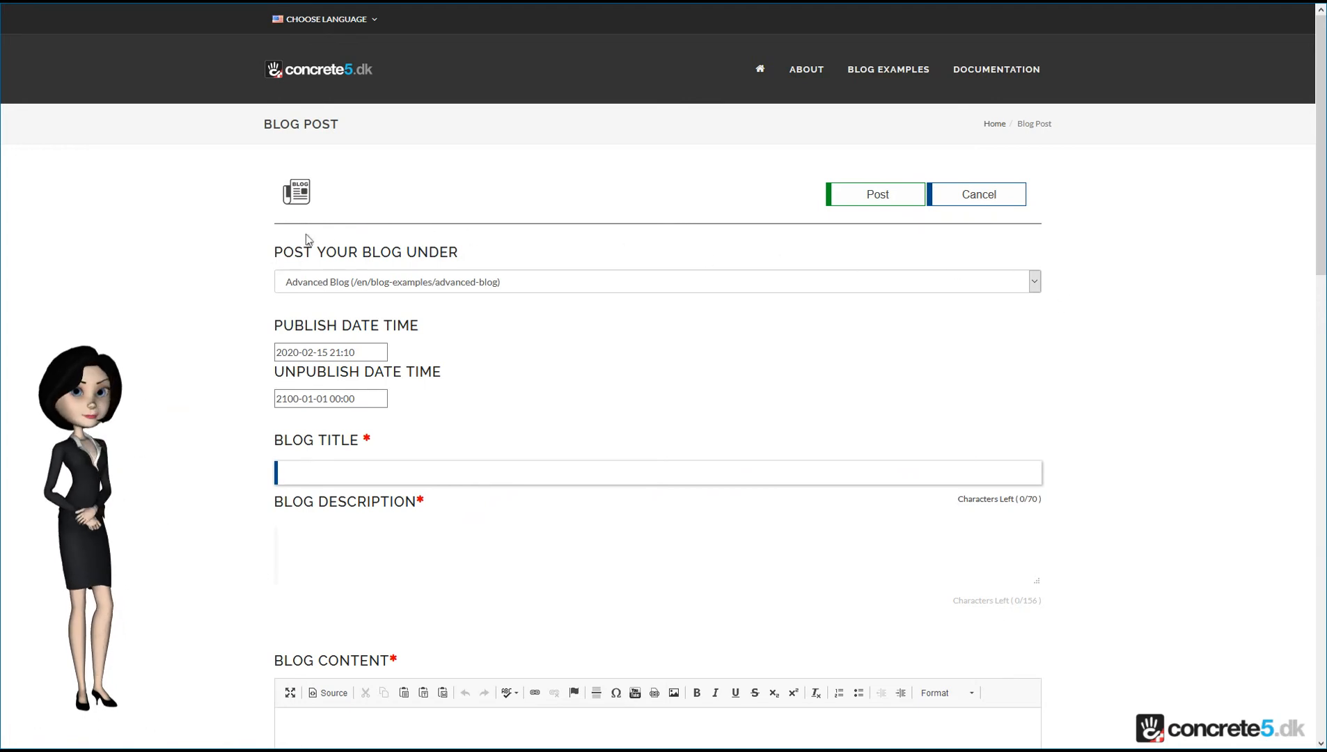
pyautogui.click(1035, 284)
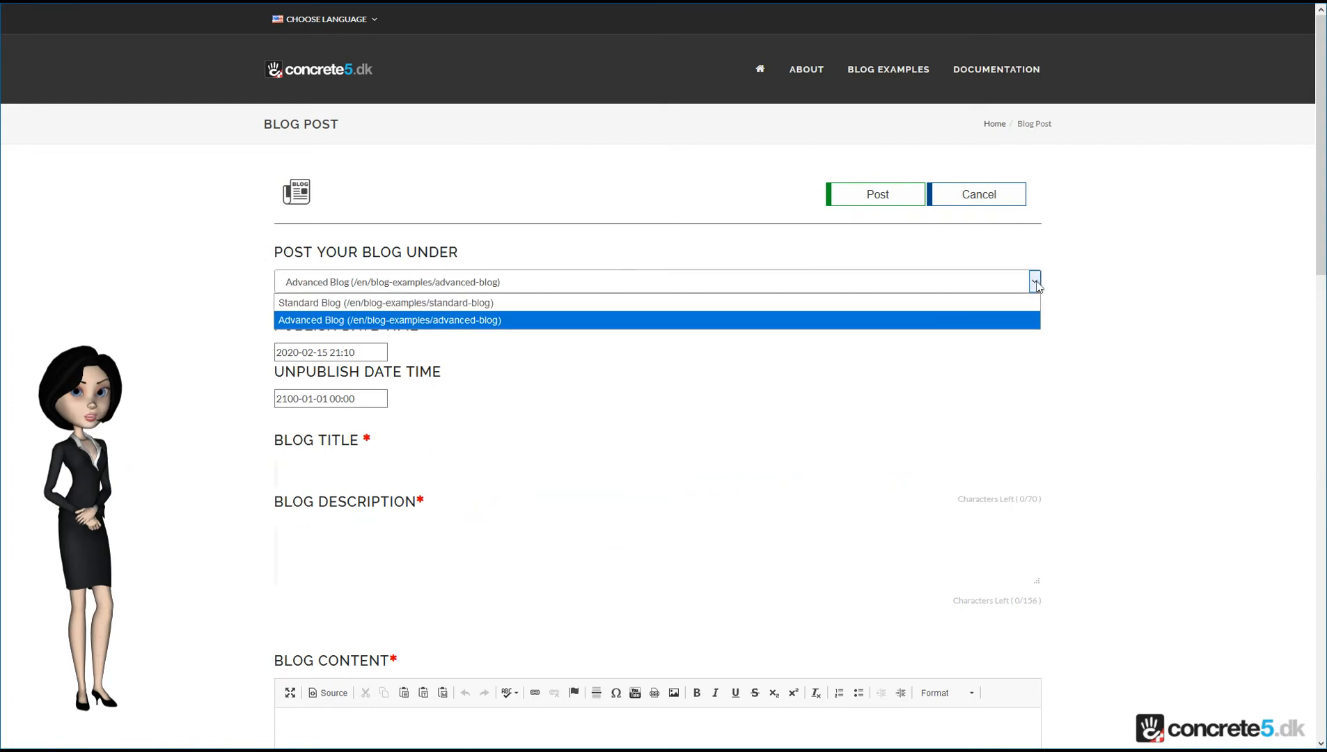
pyautogui.click(1077, 282)
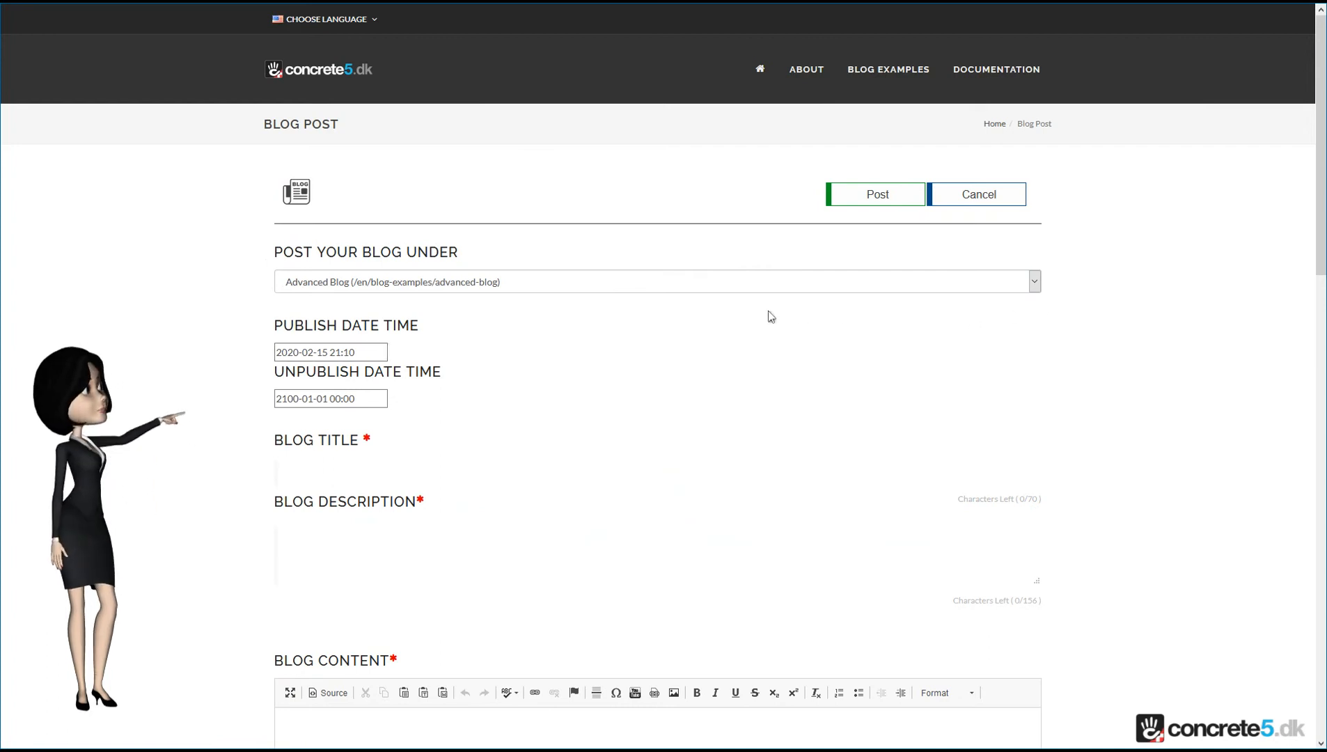
pyautogui.moveTo(879, 71)
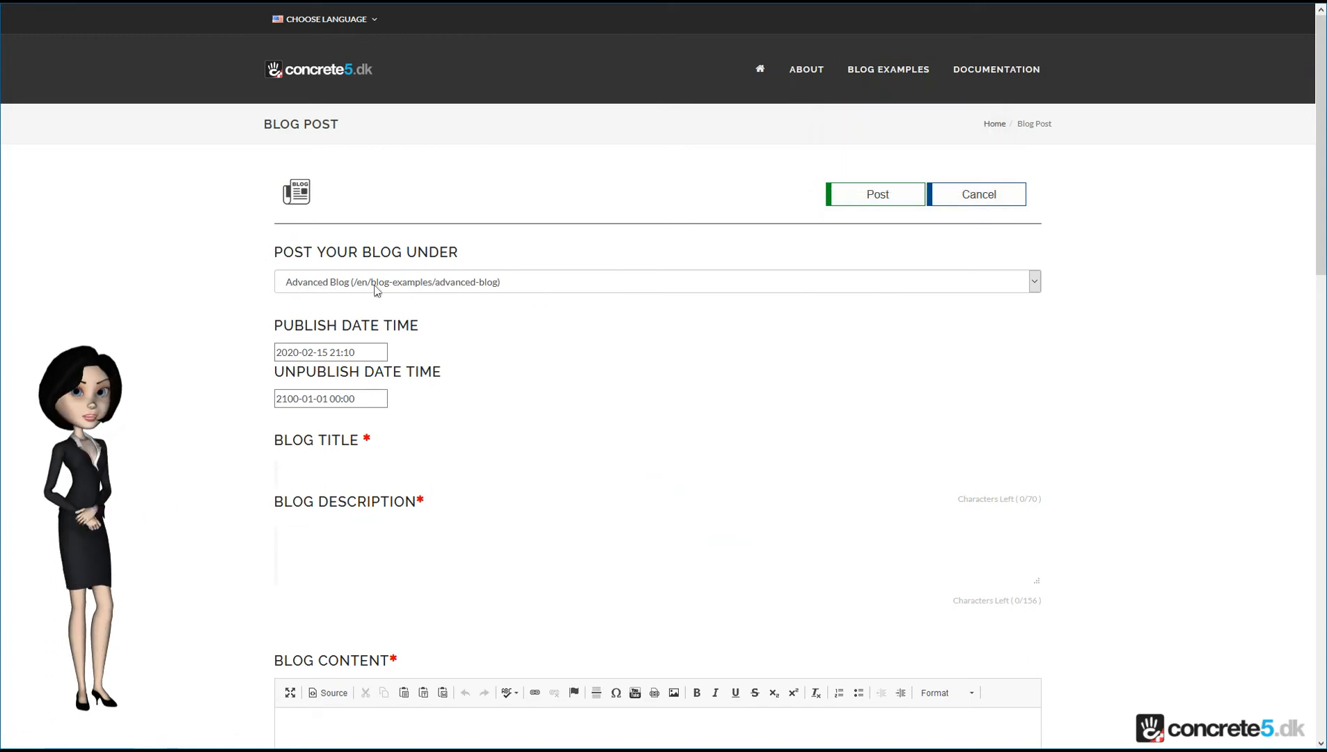
pyautogui.click(480, 287)
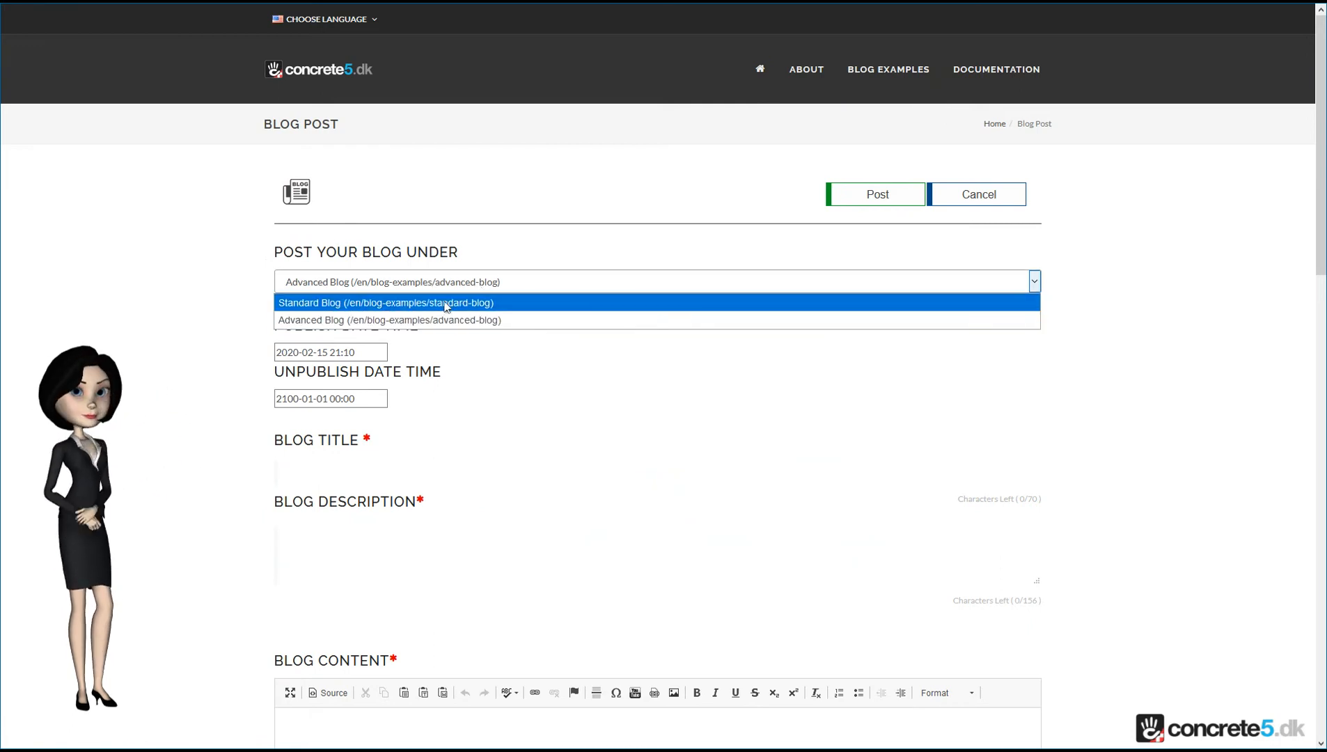
pyautogui.click(194, 261)
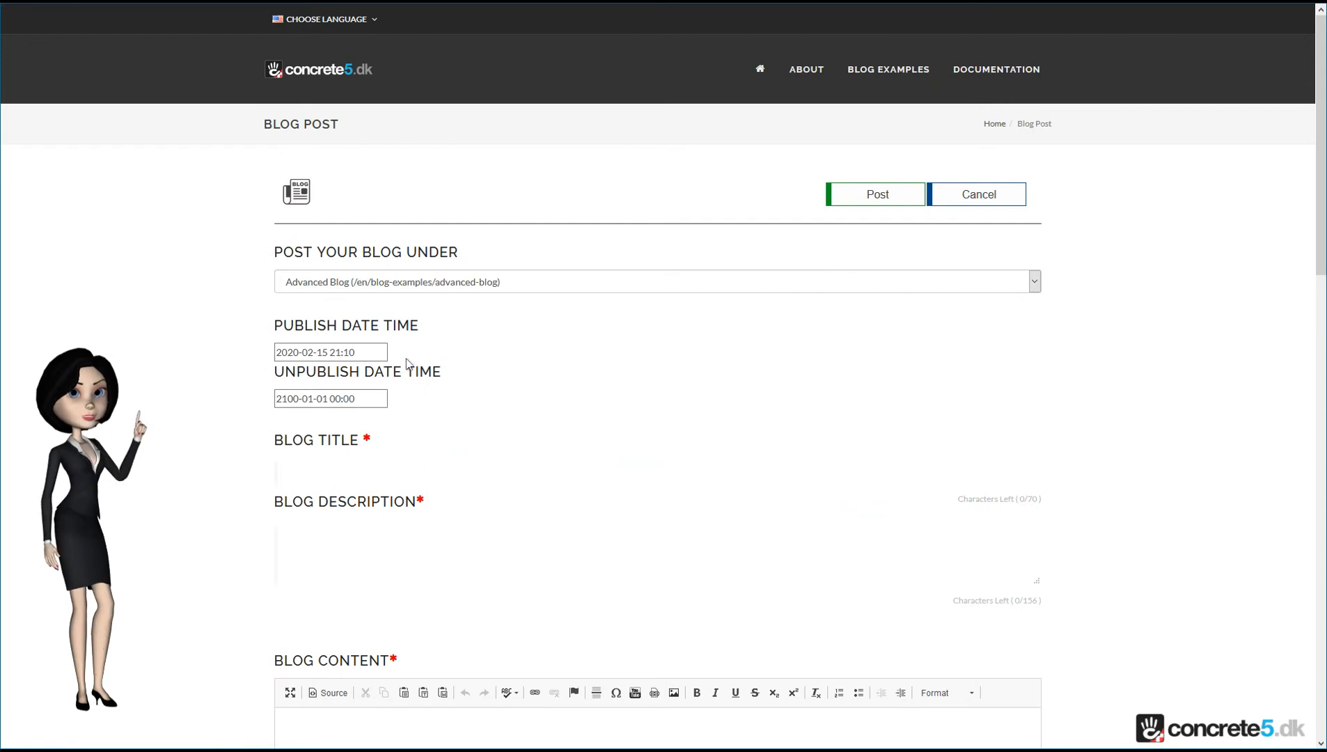
pyautogui.click(367, 353)
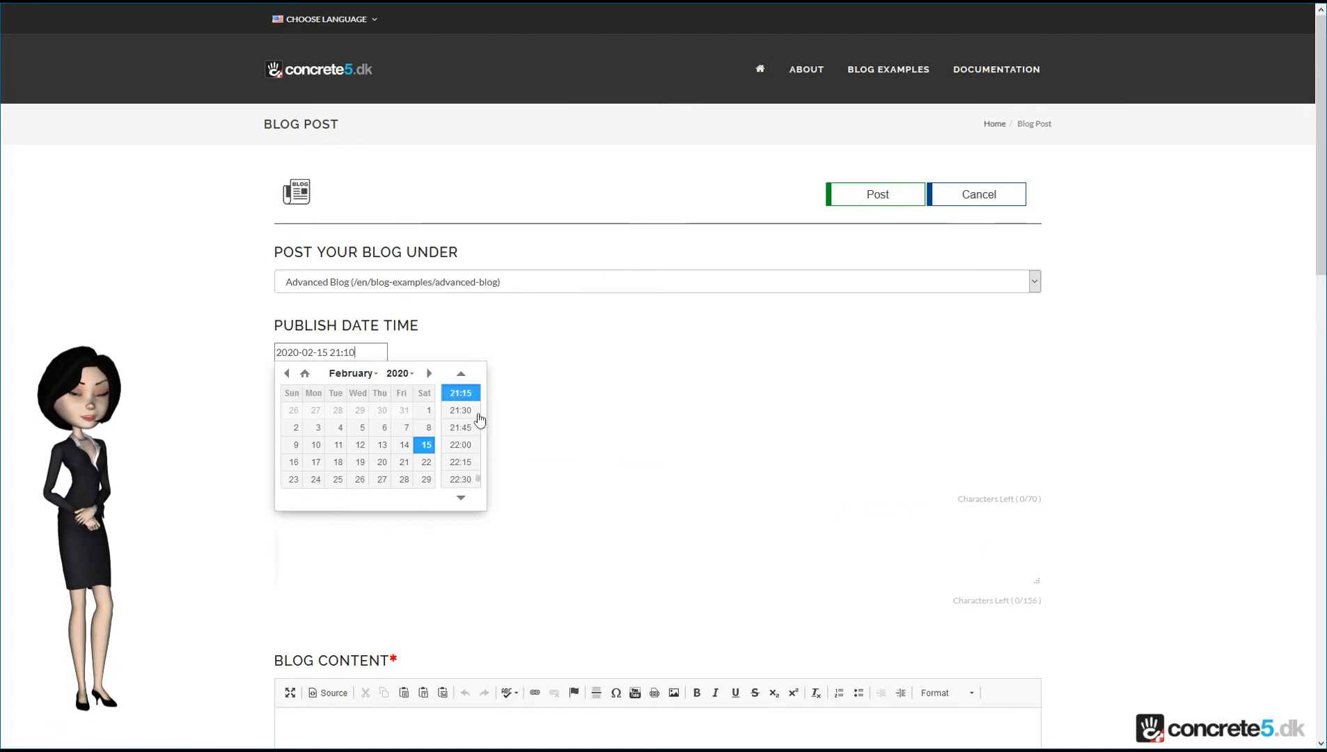
pyautogui.click(463, 394)
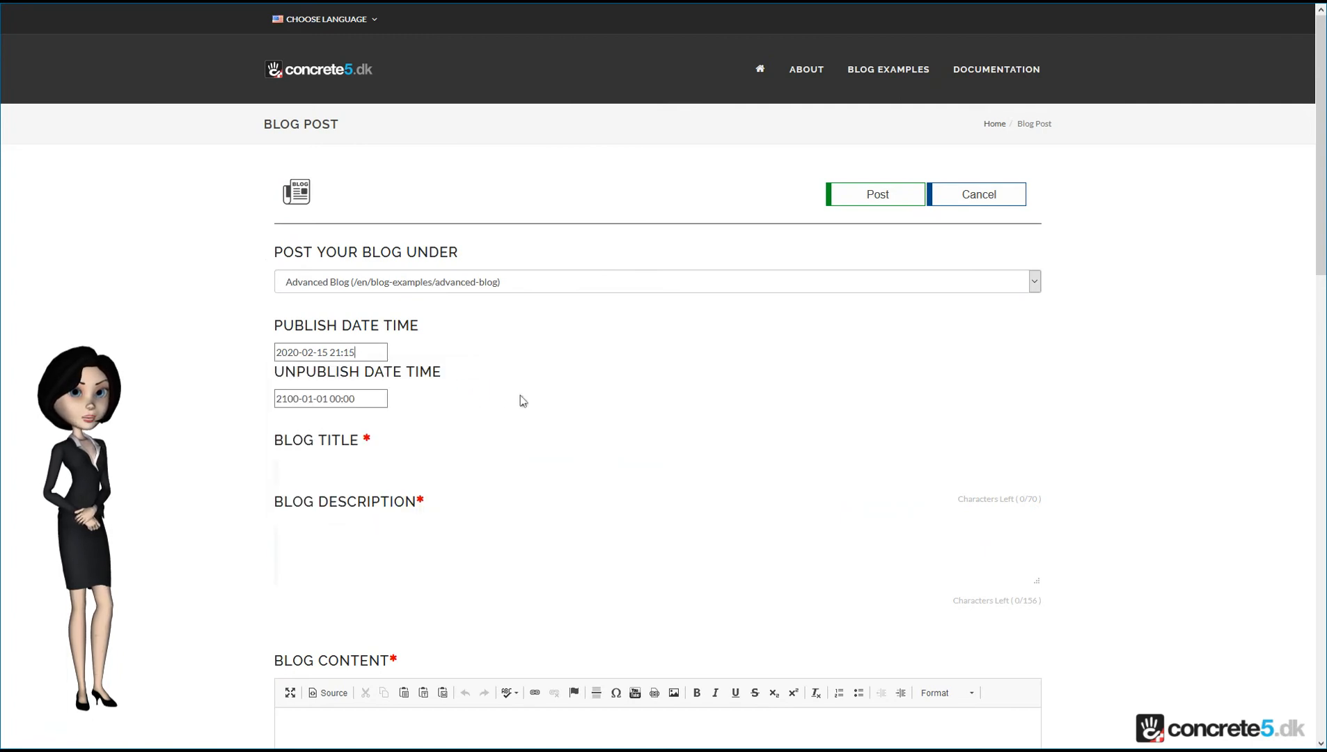
pyautogui.click(356, 398)
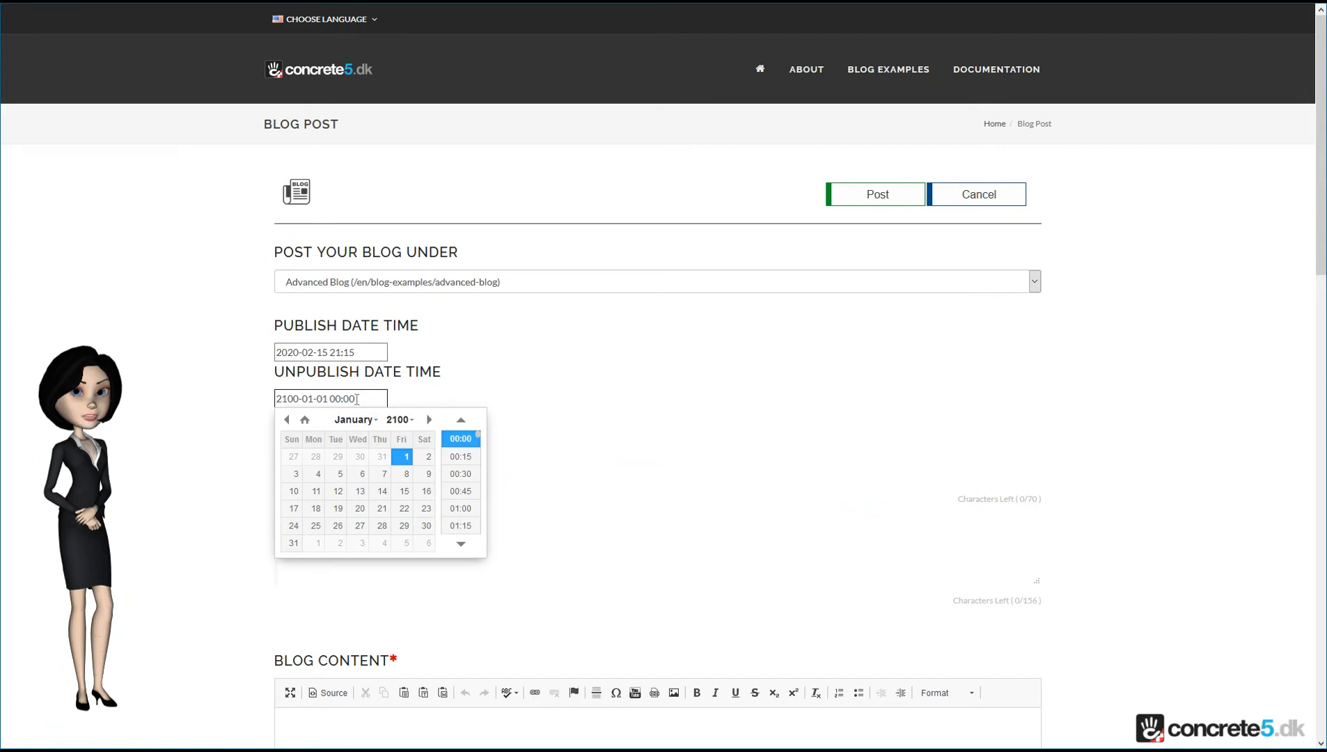
pyautogui.click(304, 419)
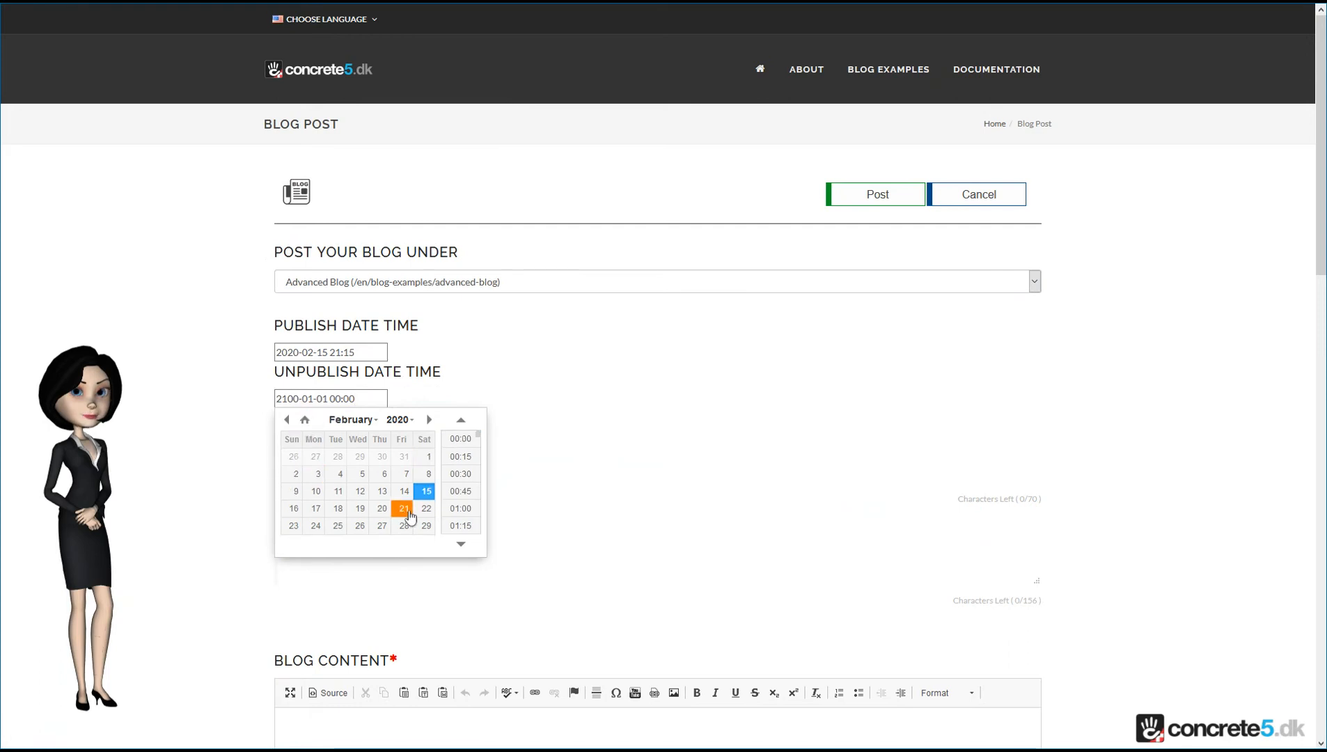
pyautogui.scroll(-3, 464, 474)
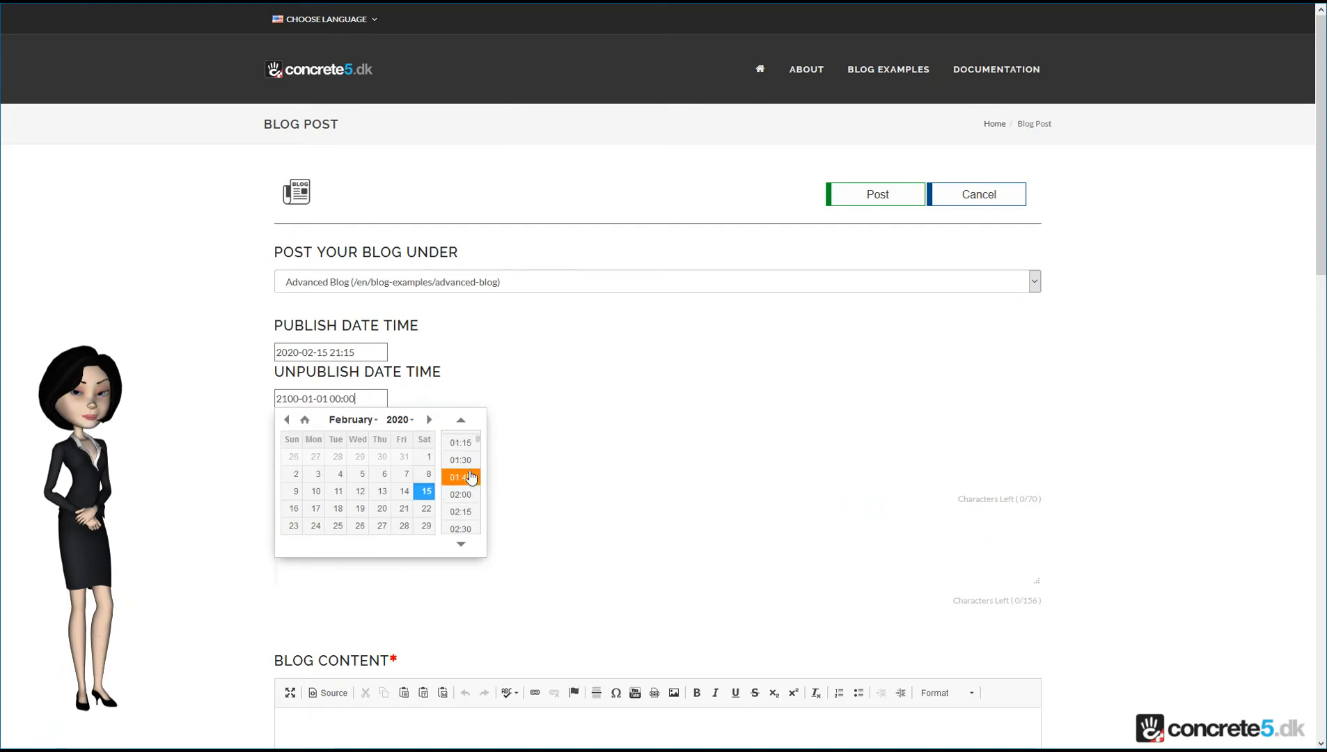
pyautogui.scroll(-8, 465, 479)
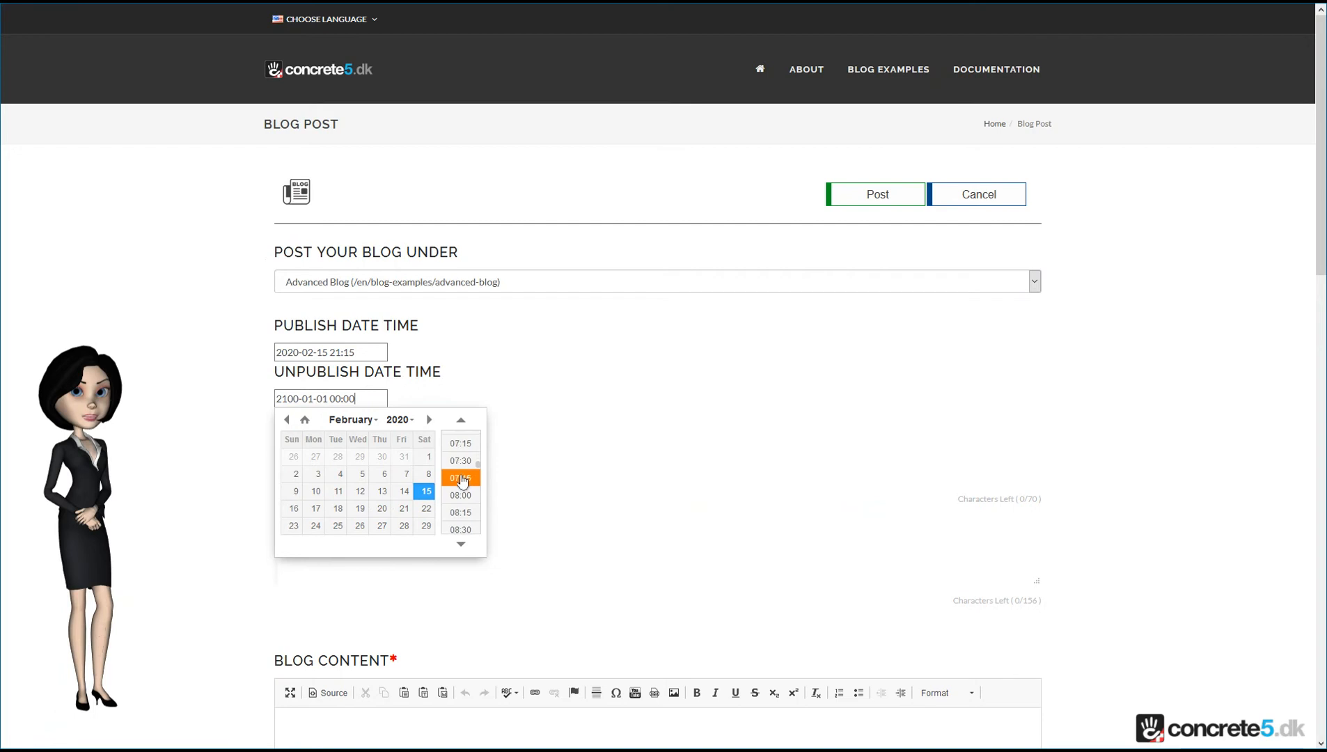
pyautogui.scroll(-8, 461, 481)
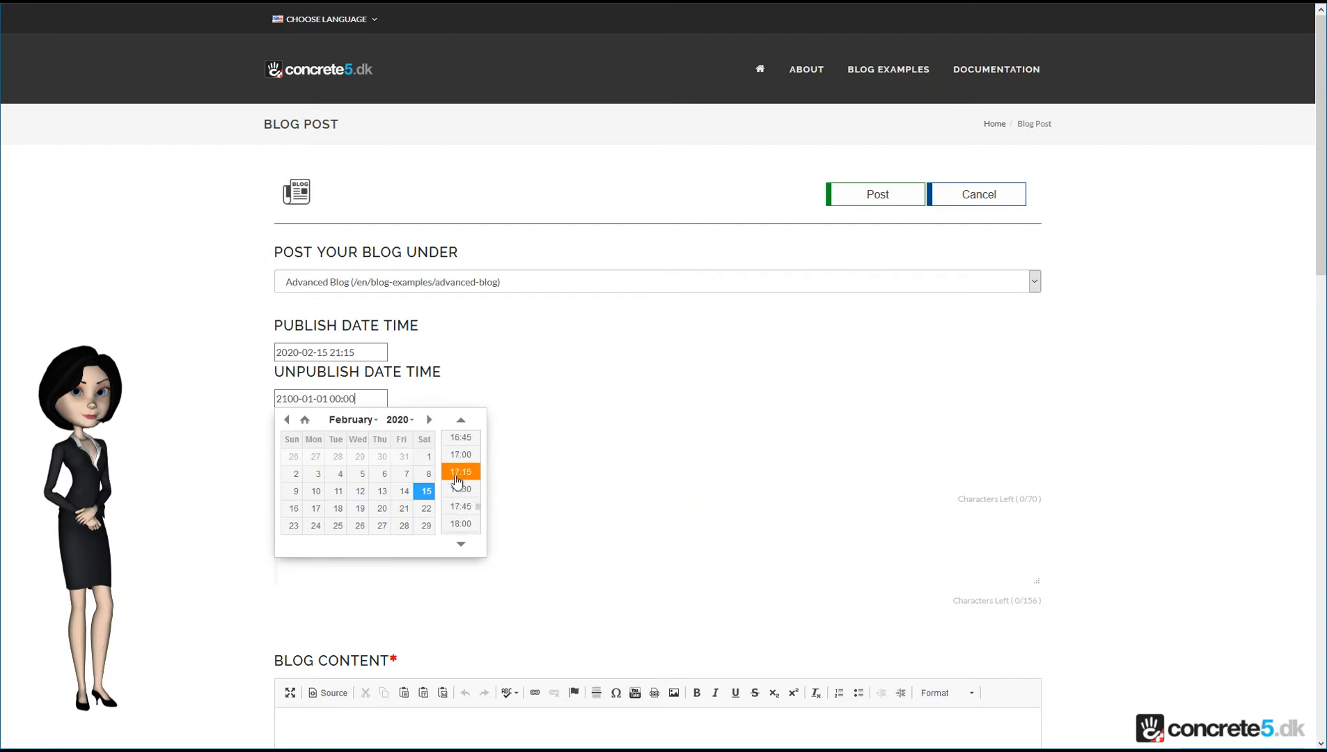
pyautogui.scroll(-3, 458, 484)
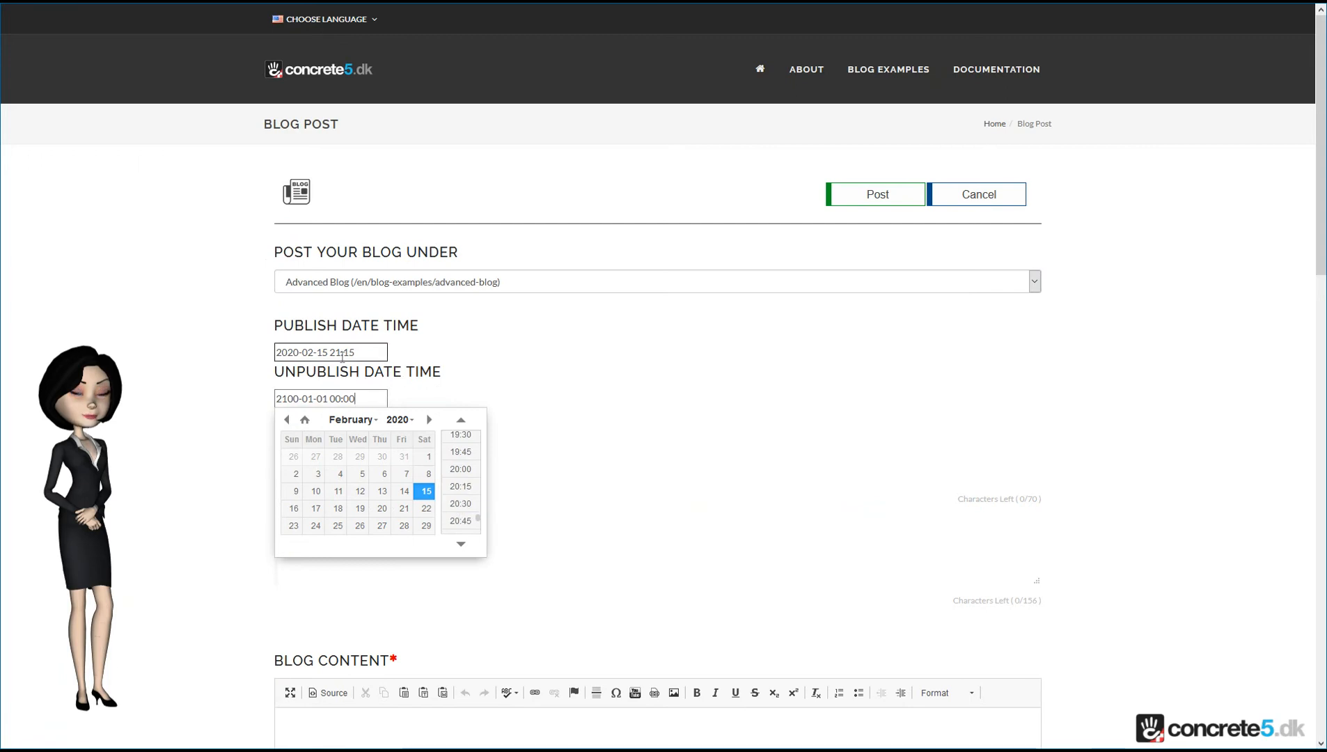
pyautogui.click(461, 504)
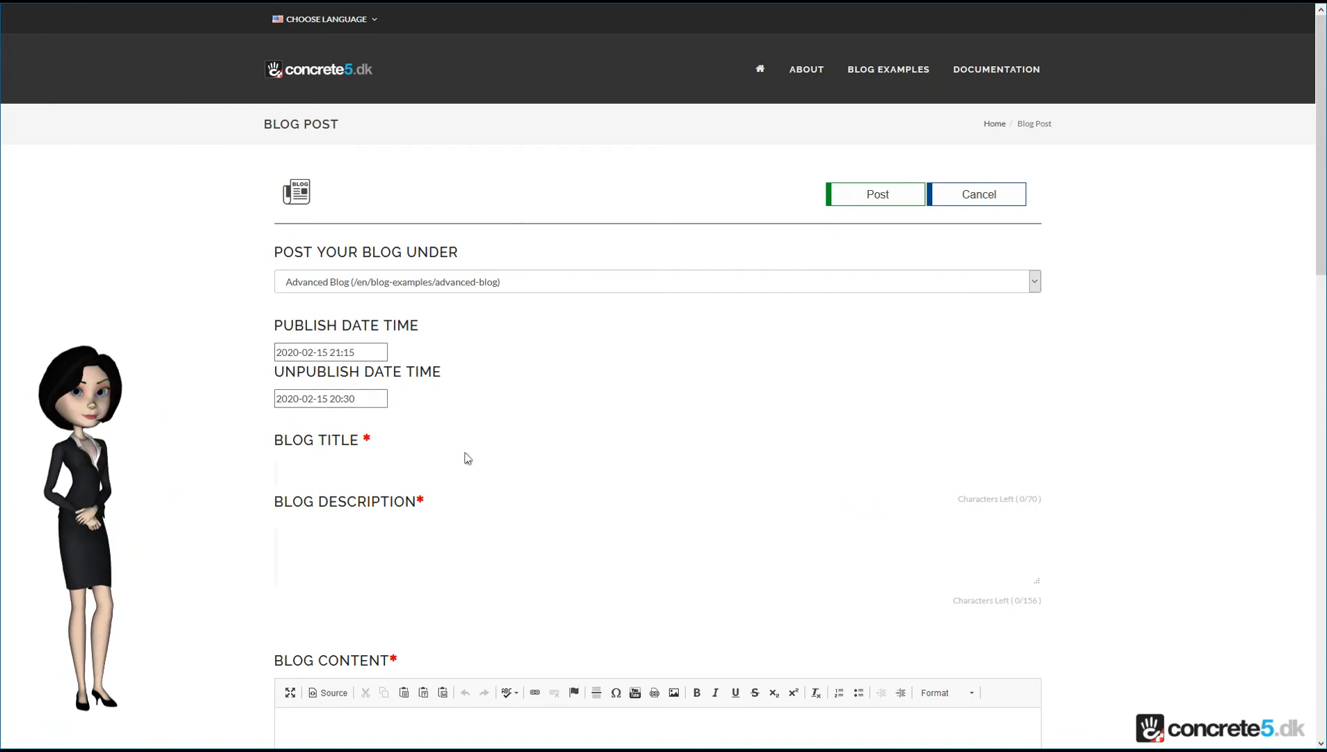
# Step: Give the post the blog title "C5DK is testing the blog 2"
pyautogui.click(382, 474)
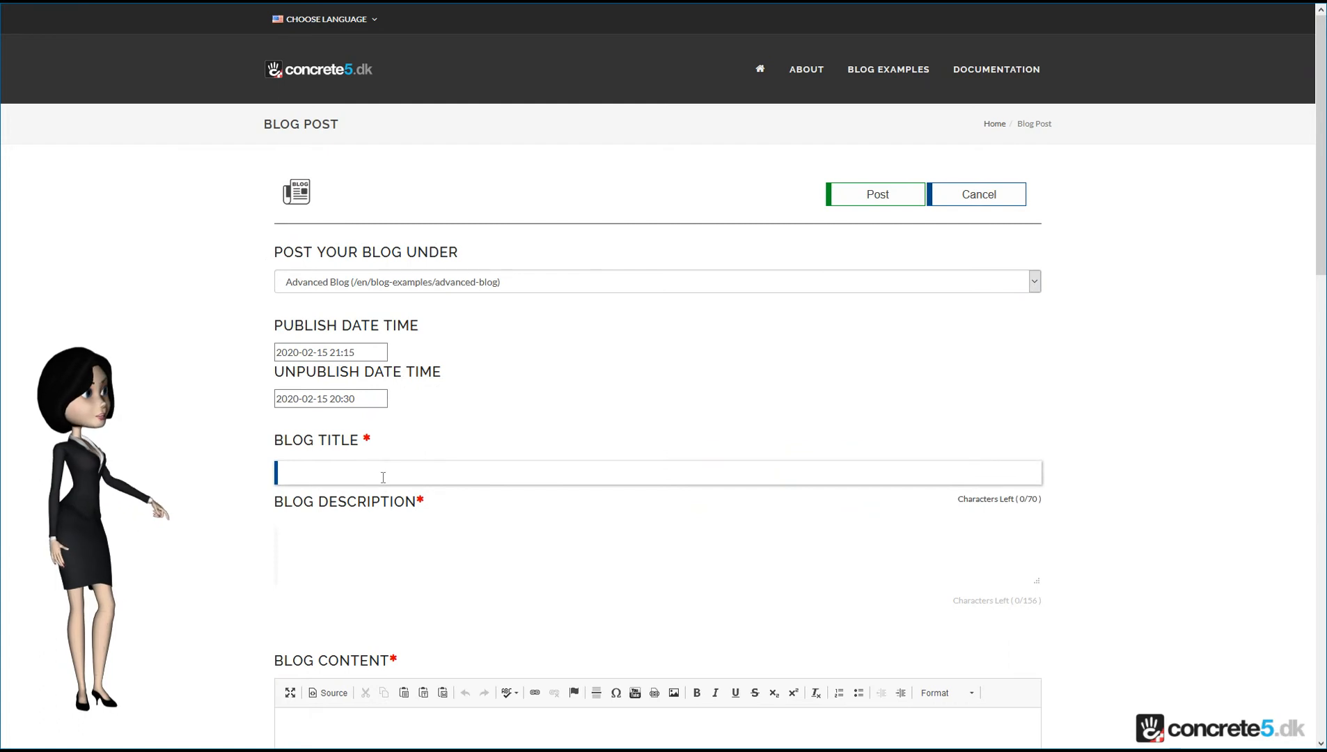
pyautogui.write('C')
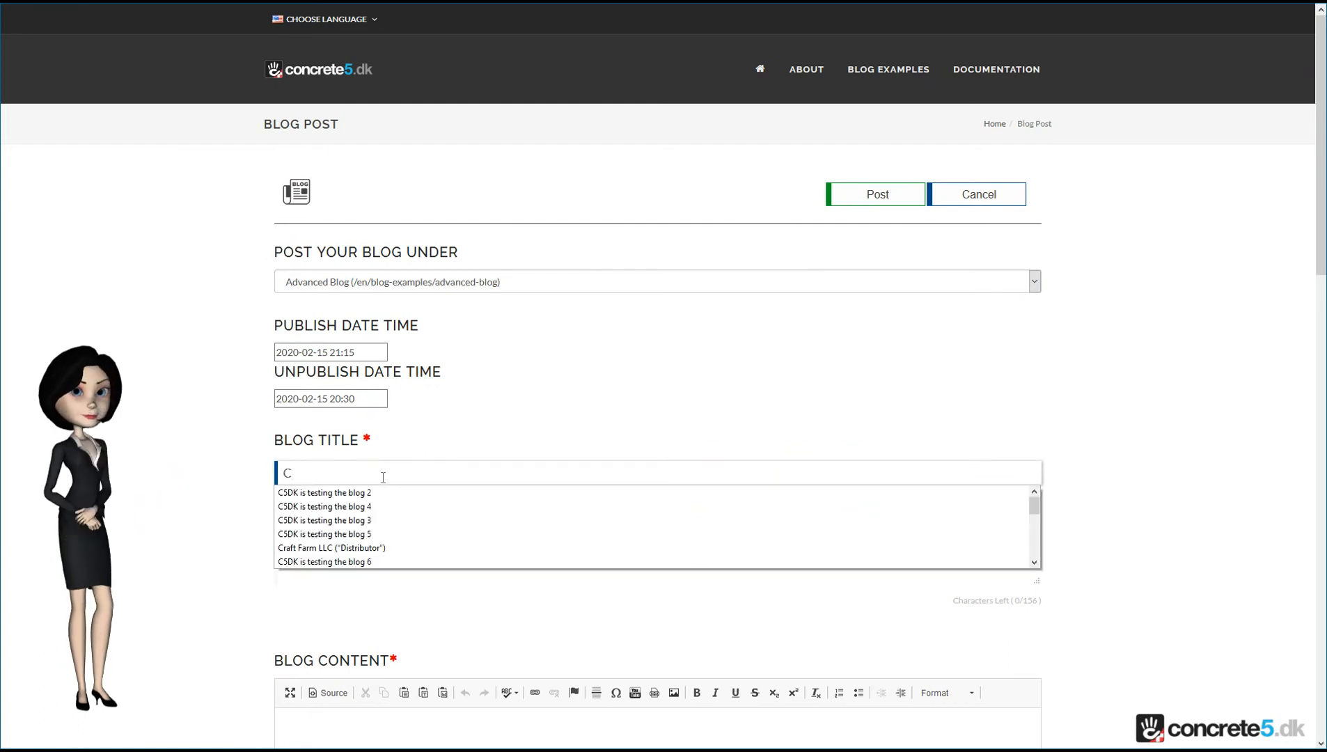
pyautogui.press('Down')
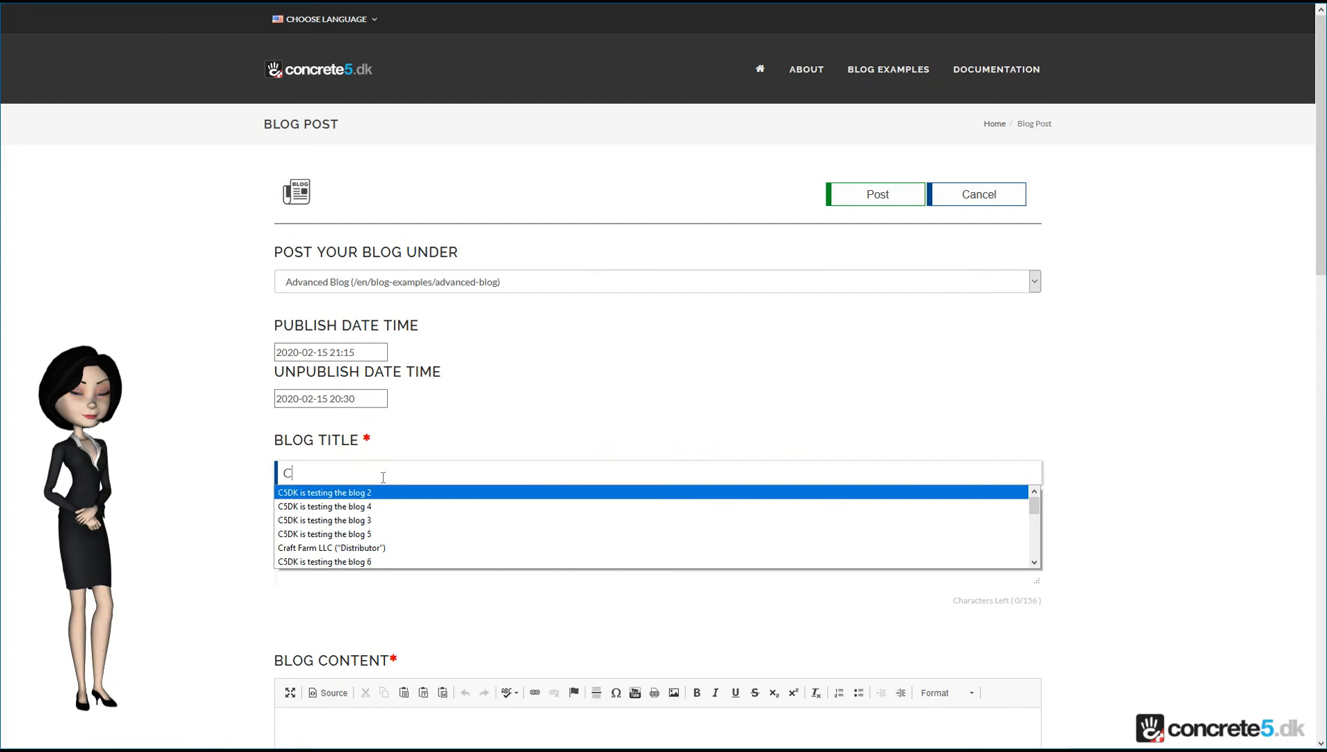
pyautogui.press('Return')
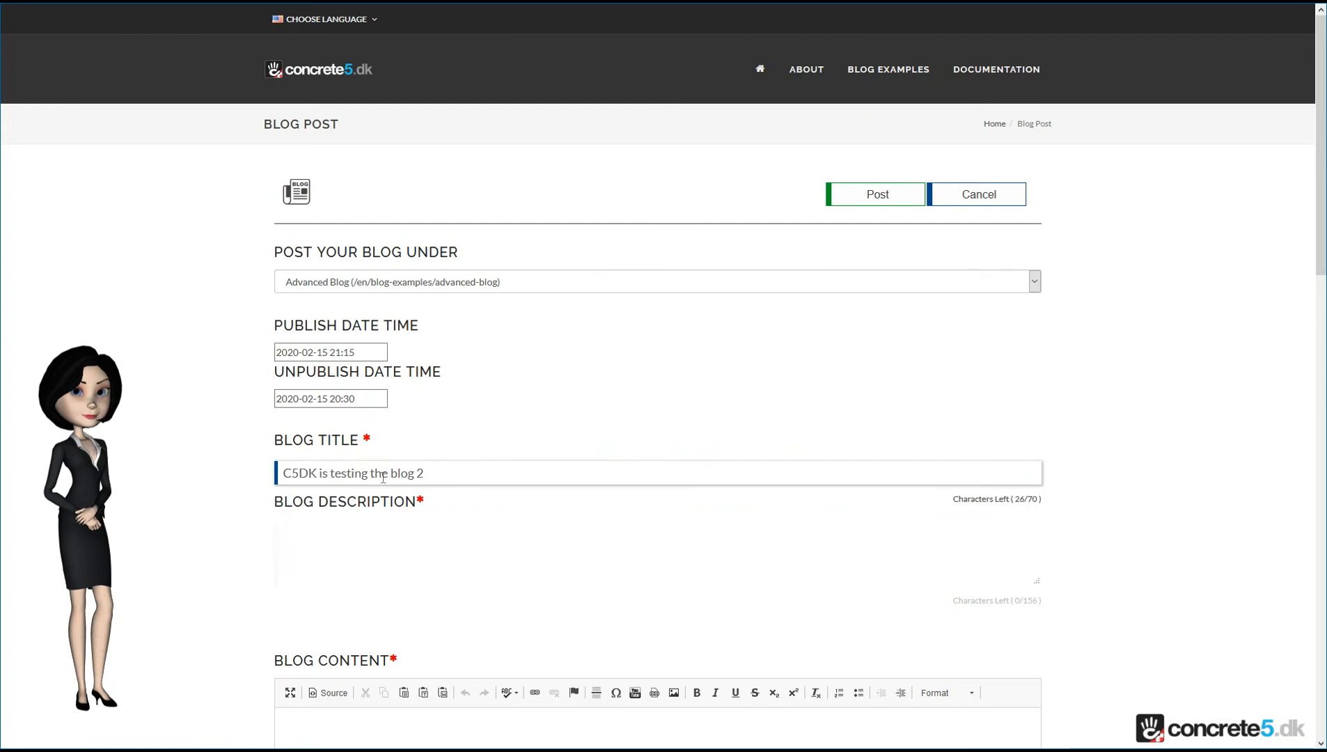
pyautogui.click(1042, 530)
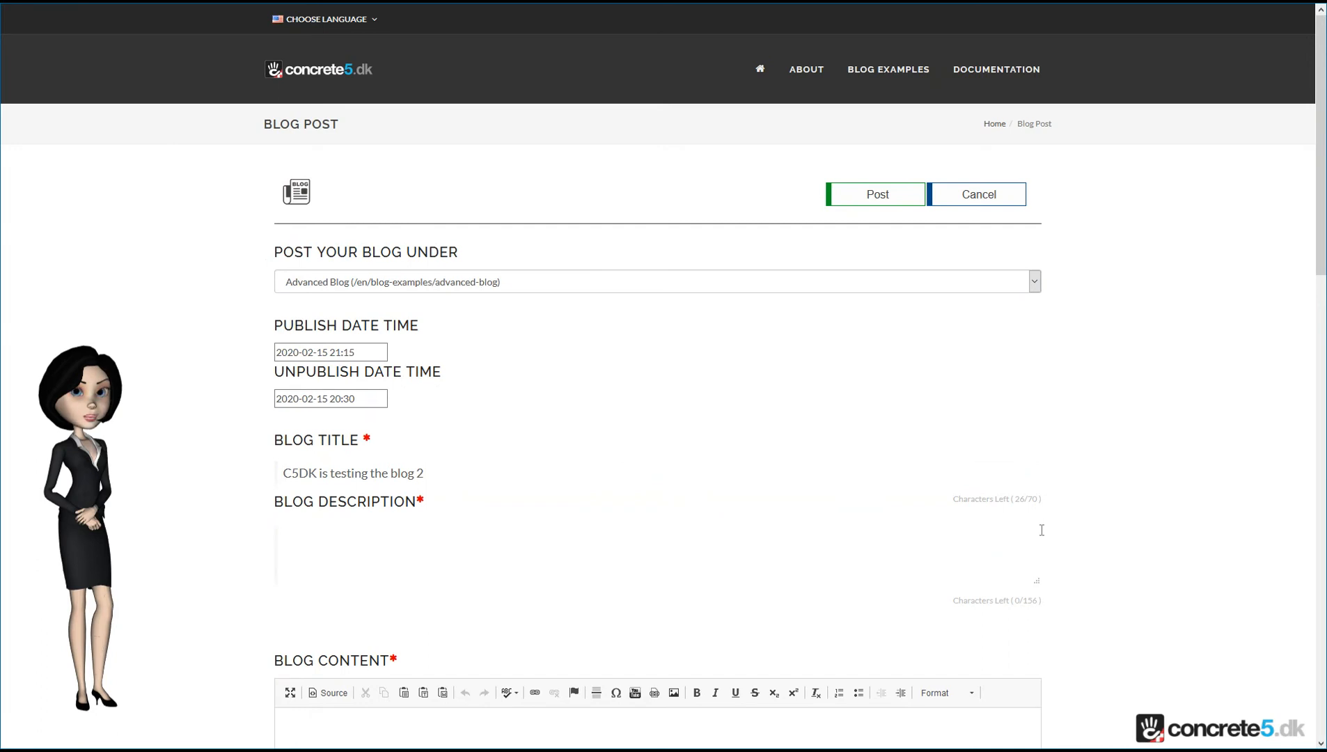
# Step: Enter the blog description "Lorem ipsum dolor sit amet, consectetur adipiscing elit. Nam vestibulum, magna non eleifend congue."
pyautogui.click(324, 551)
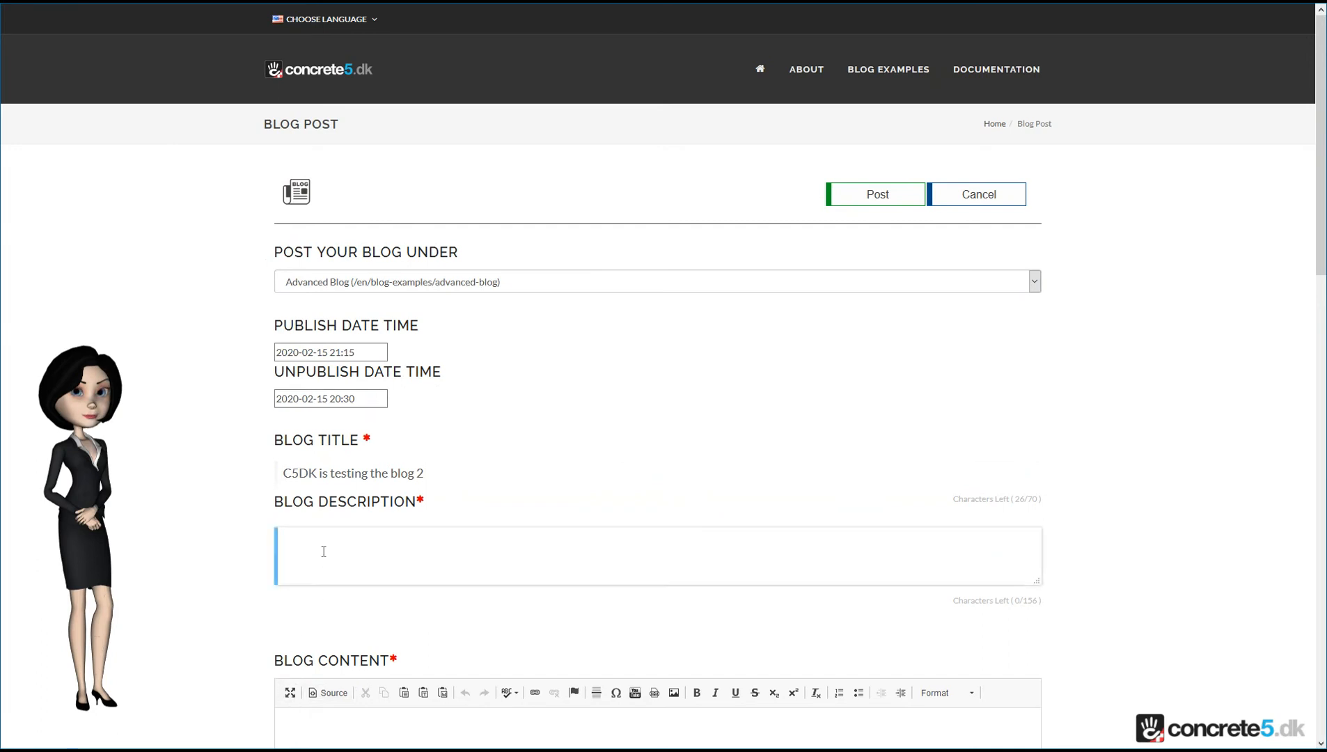
pyautogui.write('Lorem ipsum dolor sit amet, consectetur adipiscing elit. Nam vestibulum, magna non eleifend congue.')
pyautogui.click(1149, 539)
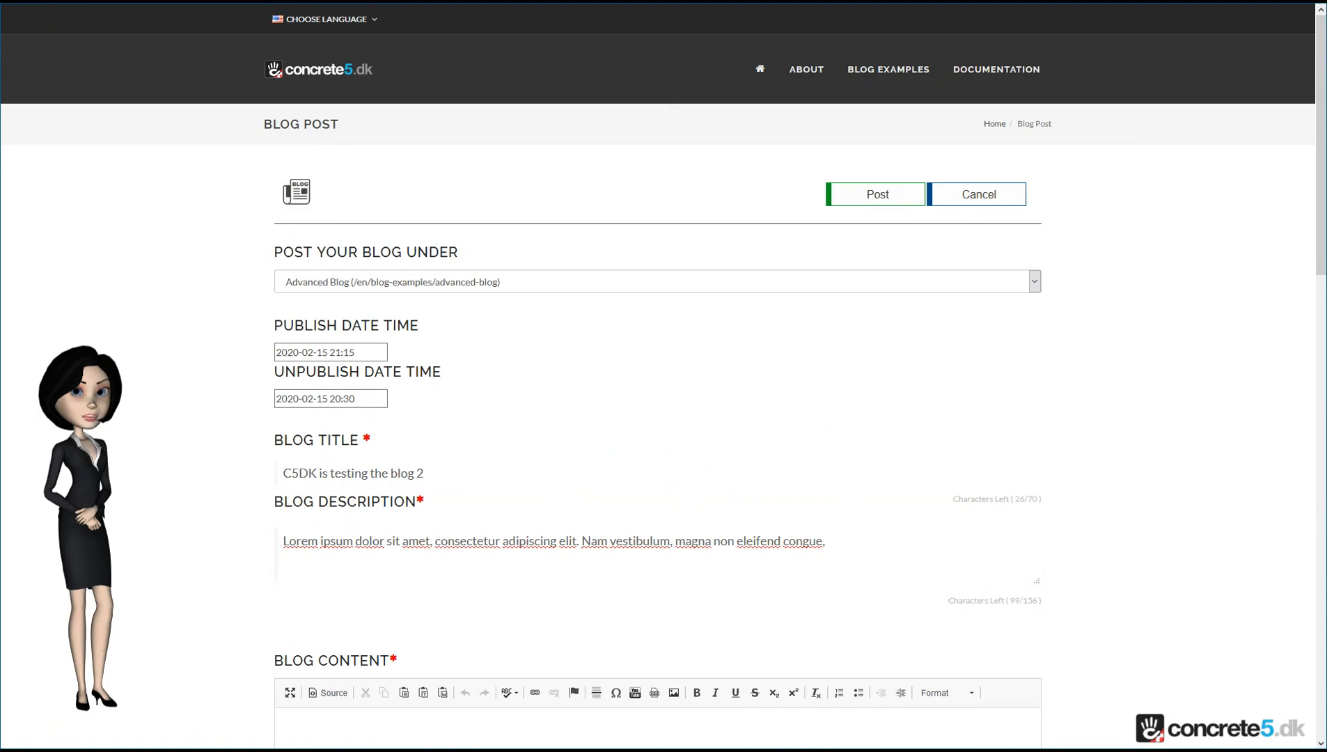
# Step: Paste the copied Lorem ipsum paragraphs into the blog content
pyautogui.scroll(-3, 643, 619)
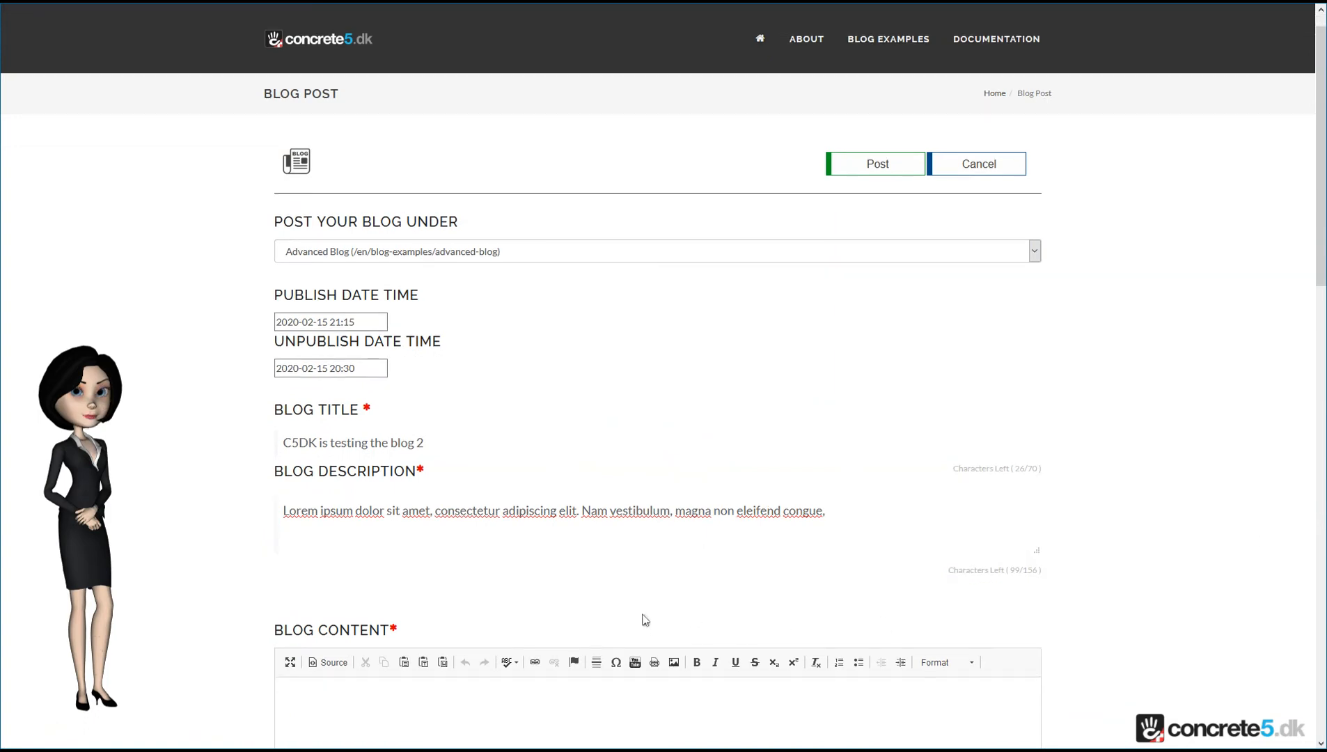
pyautogui.click(349, 498)
pyautogui.hotkey('ctrl', 'v')
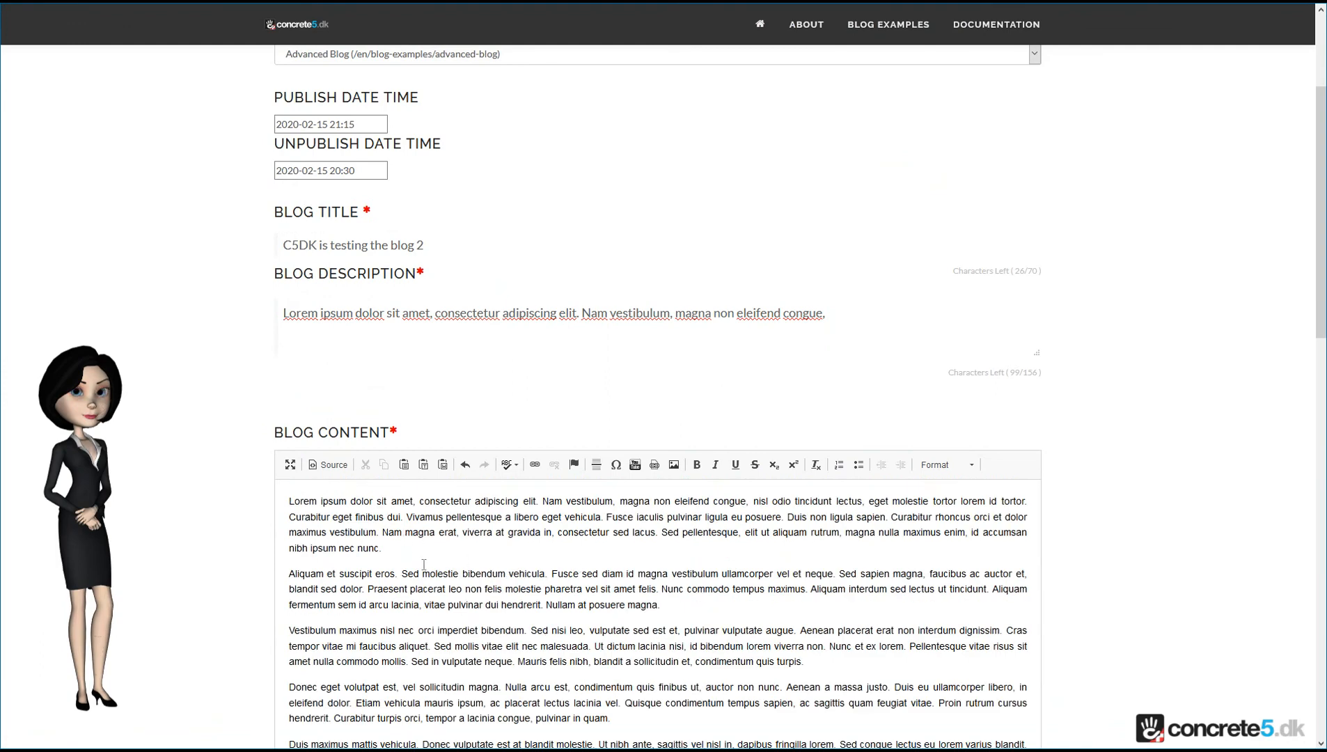
# Step: Add an empty paragraph after the first content paragraph and insert the uploaded dog photo there
pyautogui.click(402, 551)
pyautogui.press('Return')
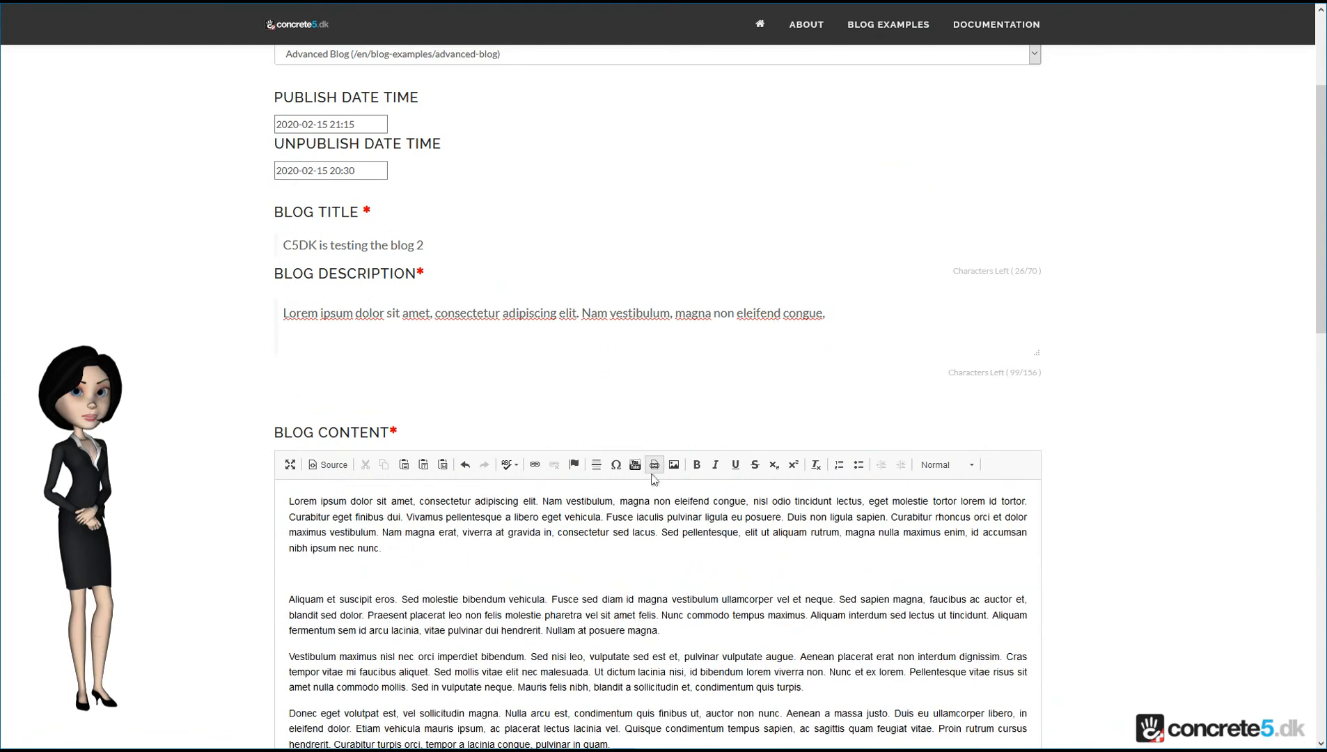
pyautogui.click(674, 465)
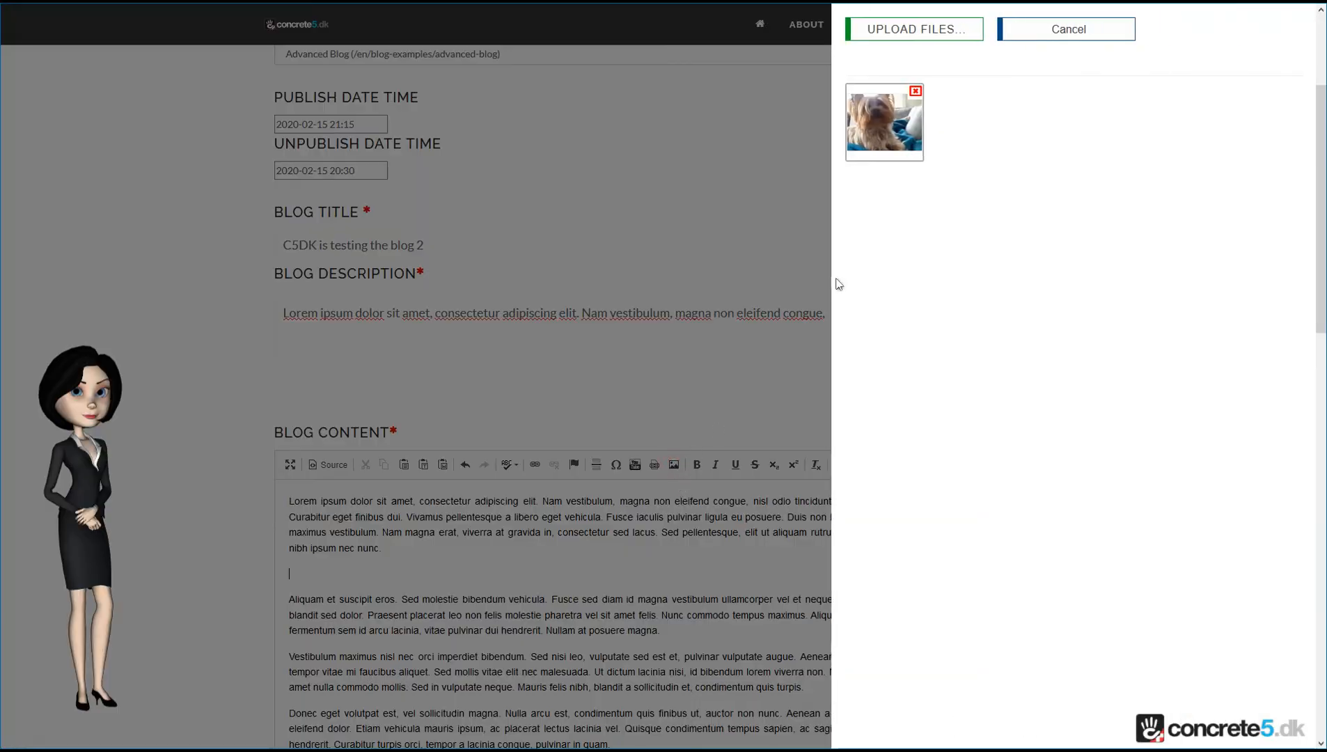
pyautogui.click(884, 121)
pyautogui.scroll(-3, 767, 506)
pyautogui.scroll(3, 772, 508)
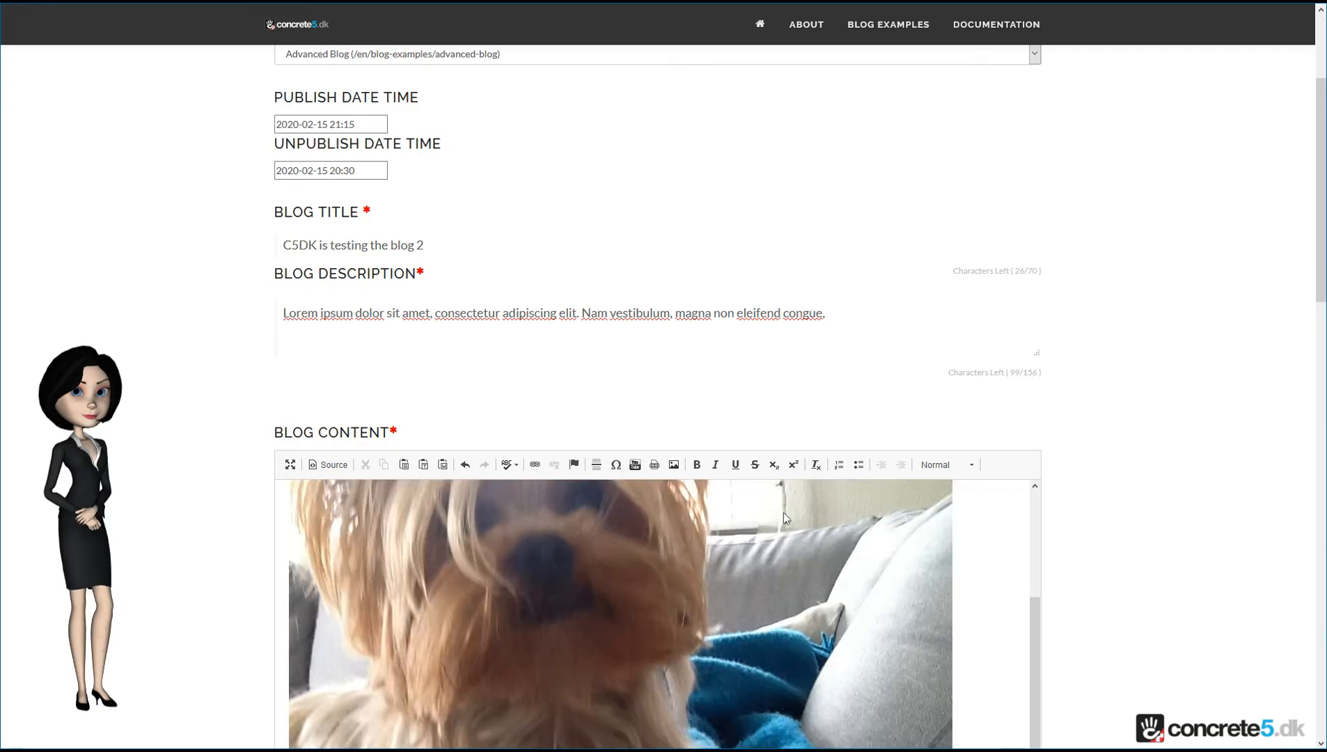
# Step: Tag the post with Advanced blog, My dog, Vitus, Our blog and Example blog, and assign the Vacation topic
pyautogui.scroll(-6, 1132, 453)
pyautogui.scroll(-4, 1132, 453)
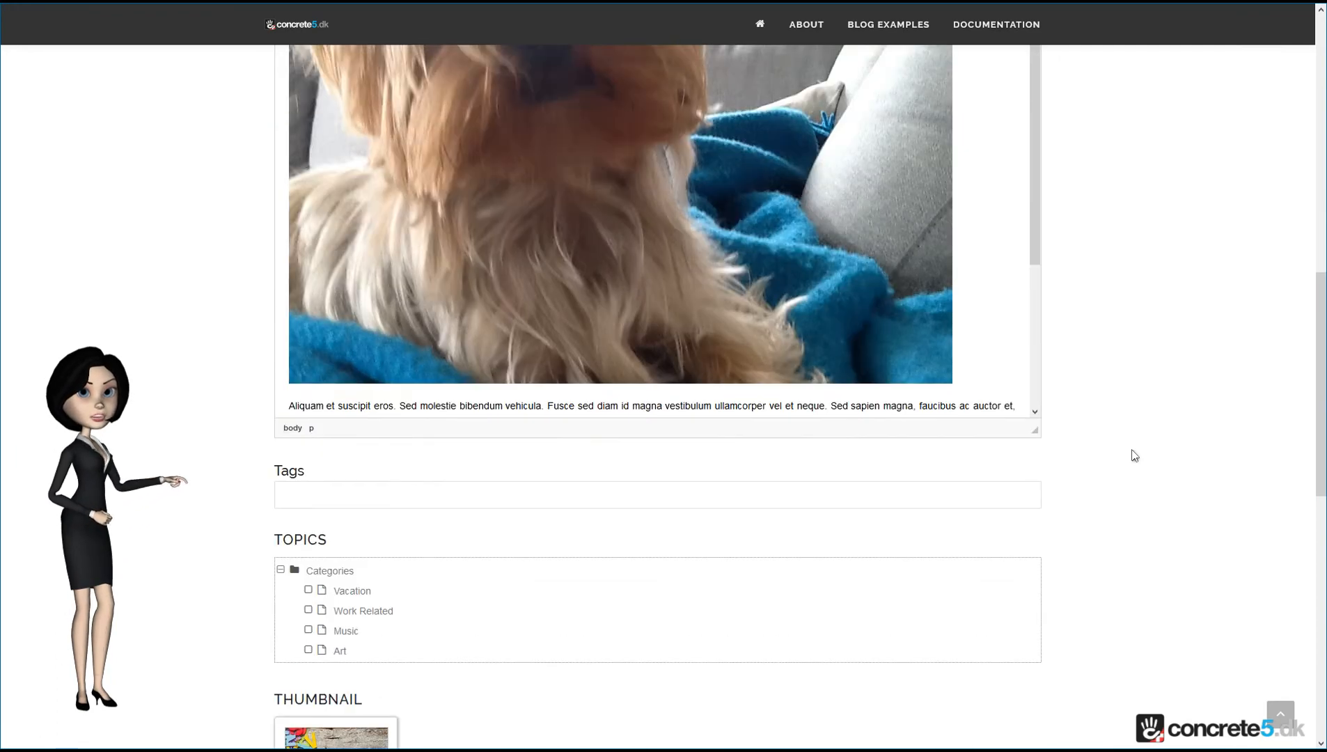
pyautogui.click(310, 406)
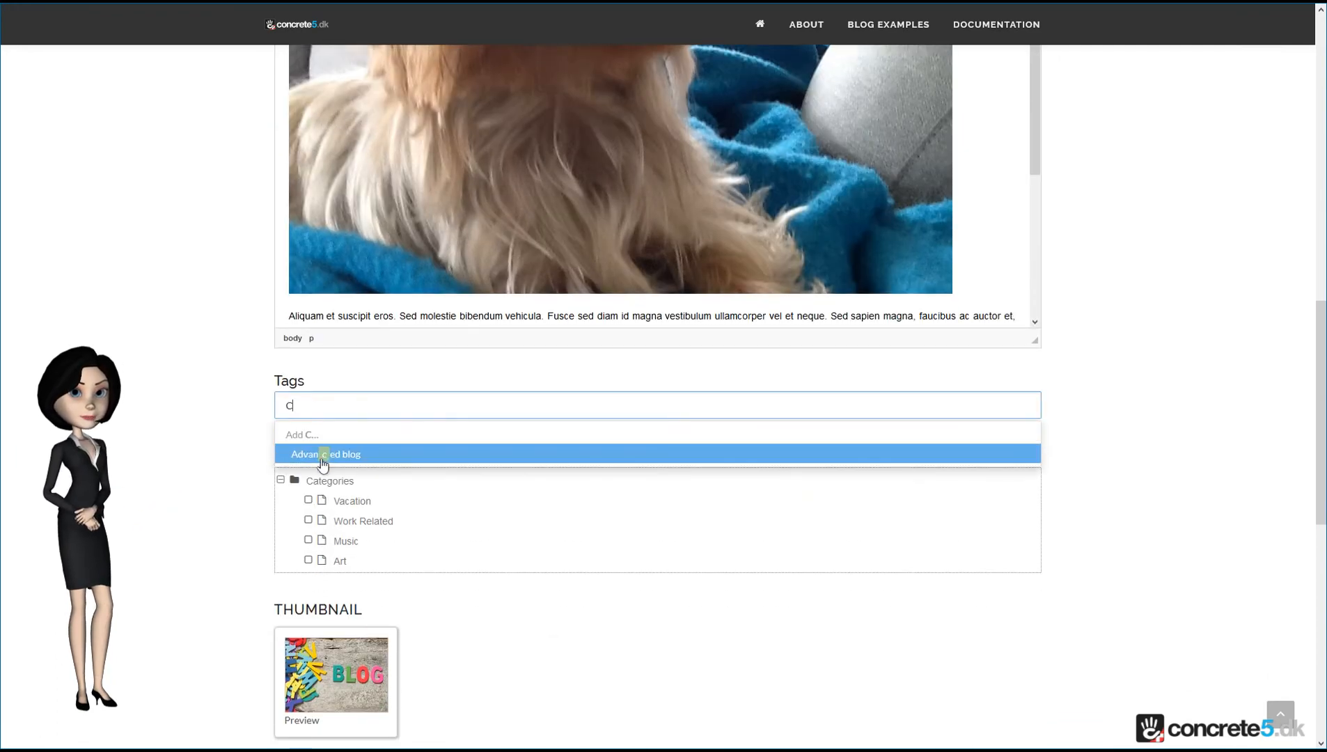
pyautogui.click(322, 463)
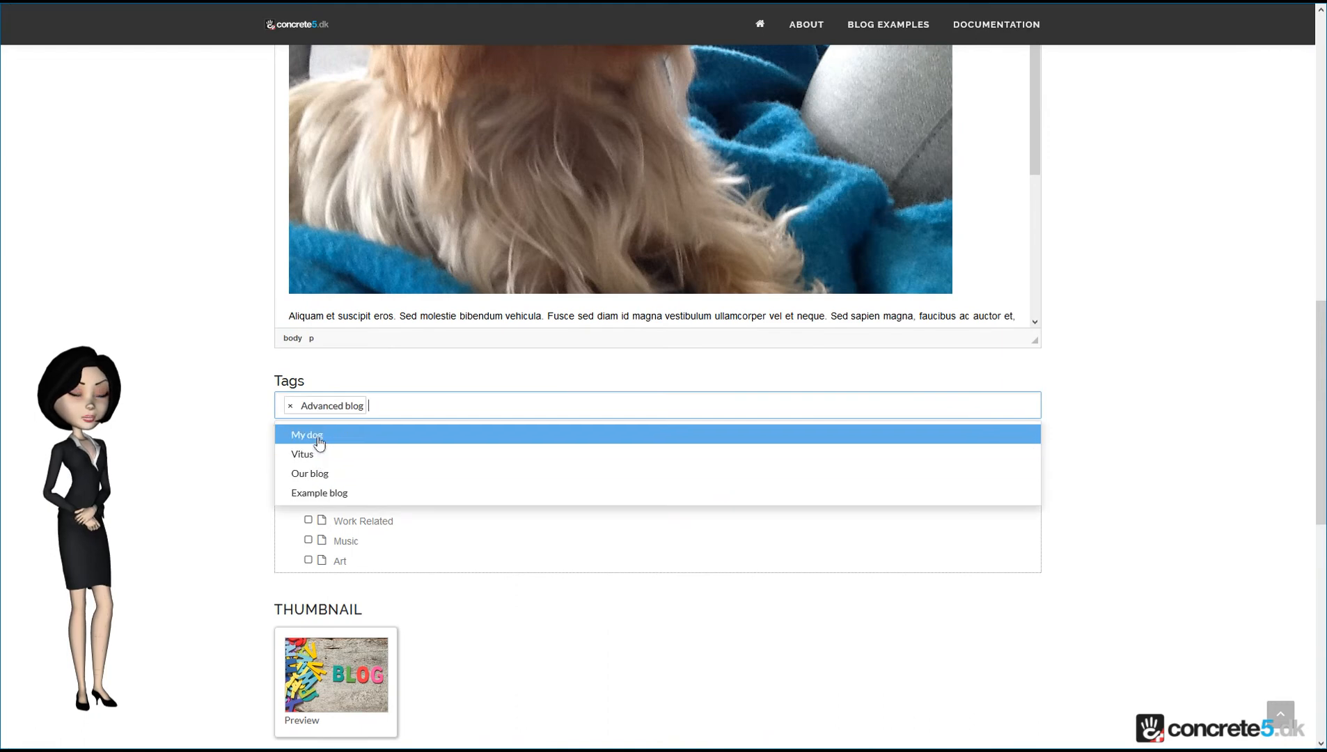
pyautogui.click(318, 435)
pyautogui.click(315, 436)
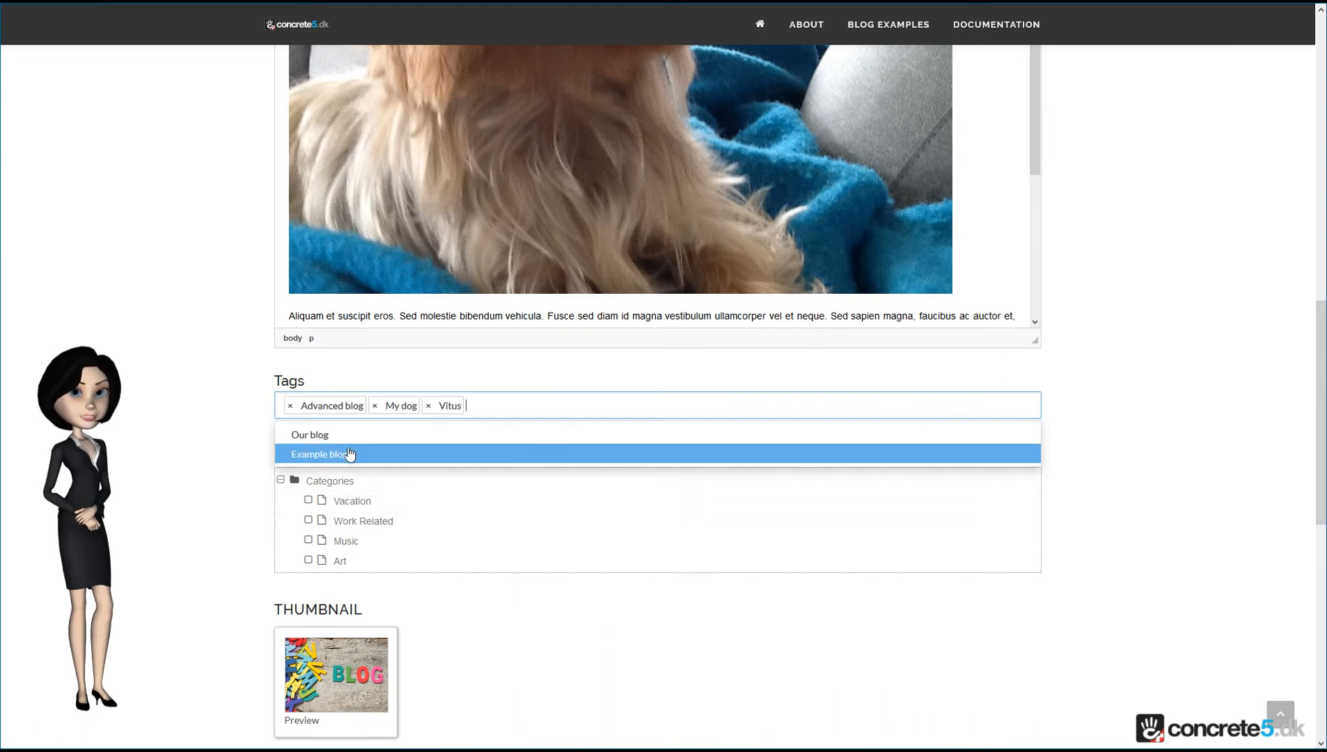
pyautogui.click(345, 435)
pyautogui.click(327, 433)
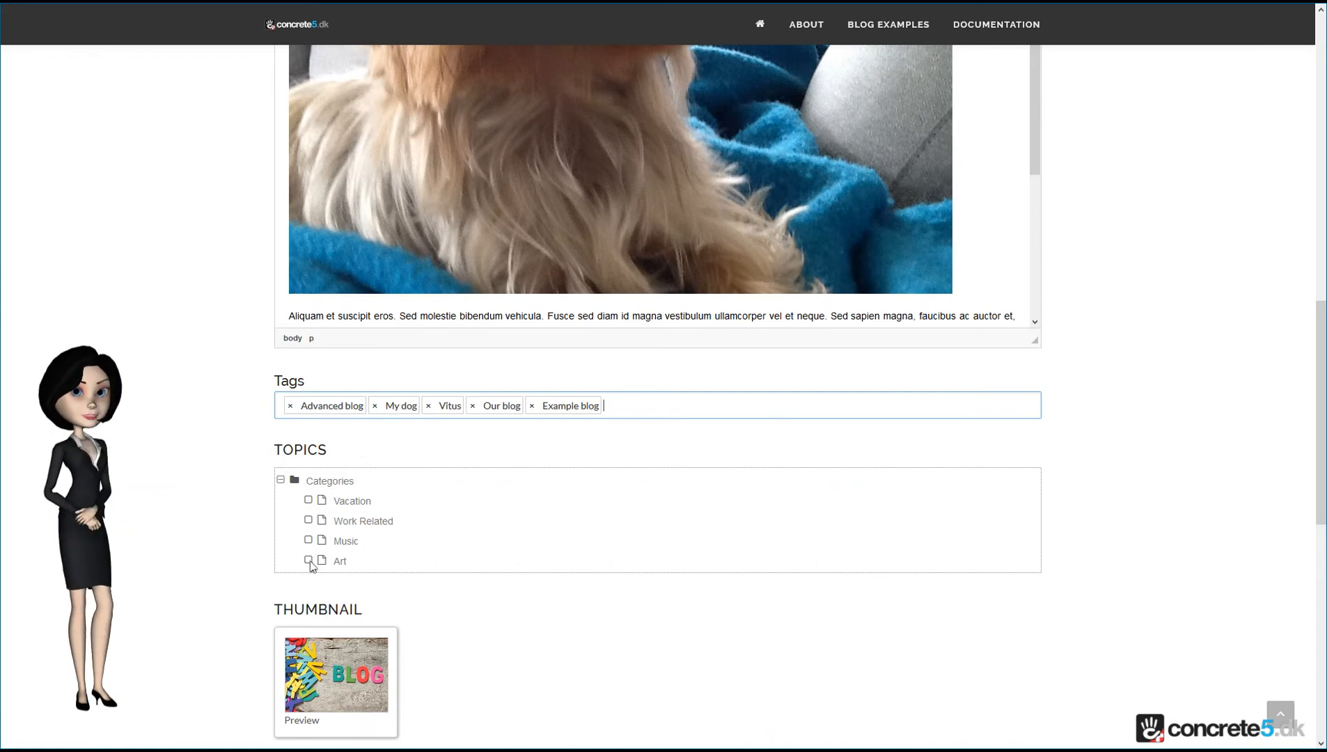
pyautogui.click(308, 500)
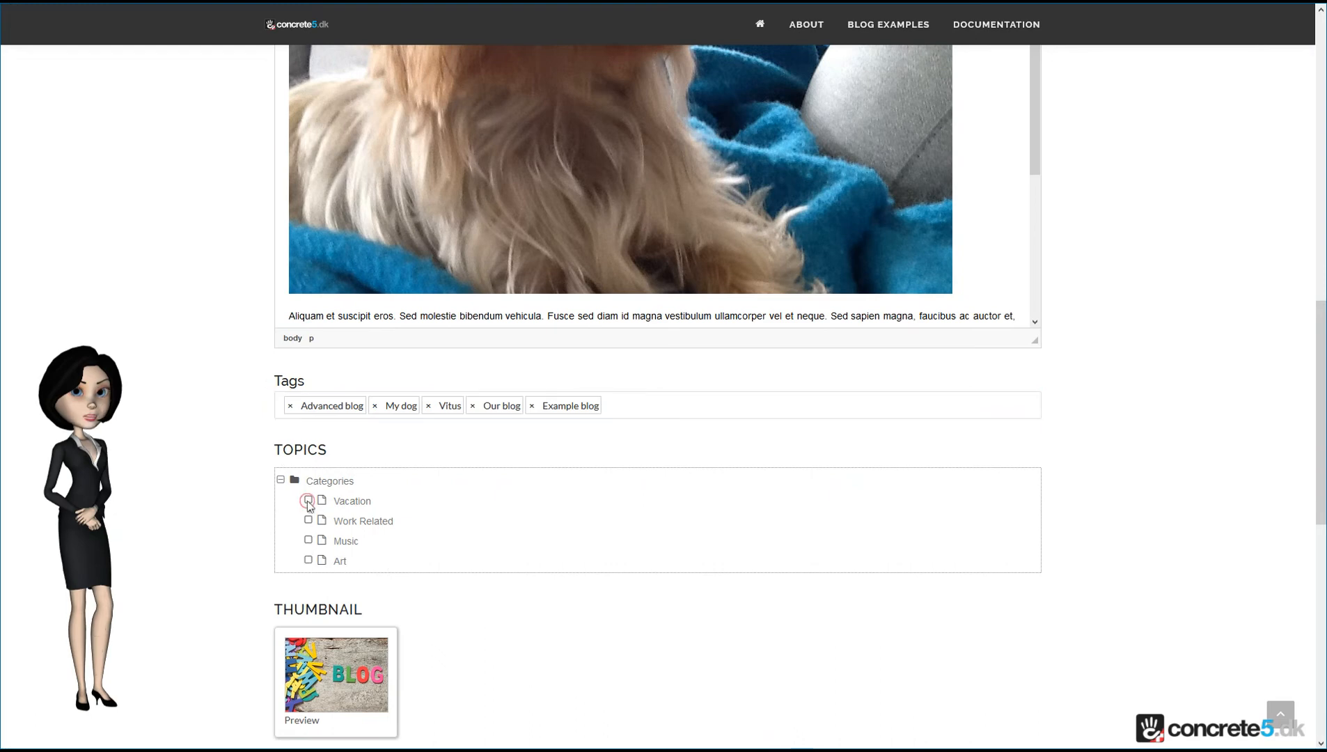
# Step: Select the dog photo as the post's thumbnail and crop it to a smaller area around the dog's head
pyautogui.scroll(-5, 602, 543)
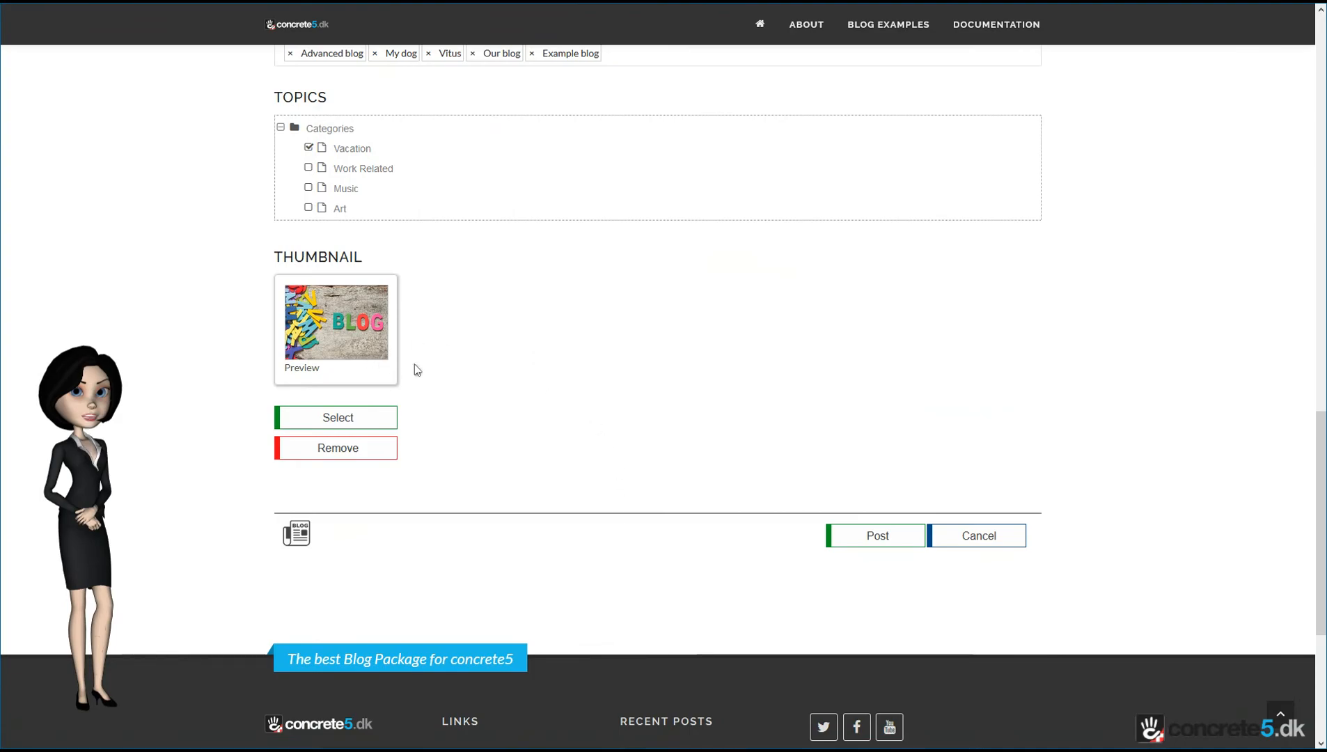
pyautogui.click(348, 421)
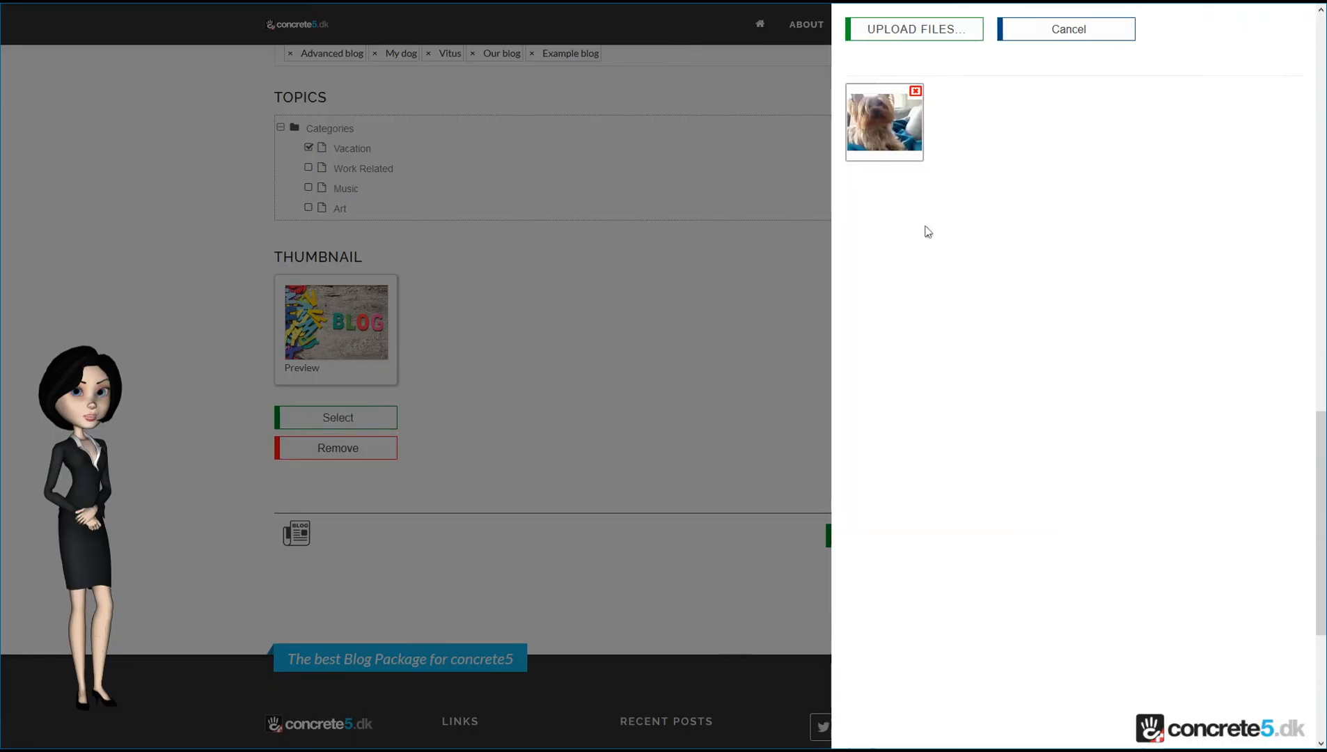
pyautogui.click(881, 137)
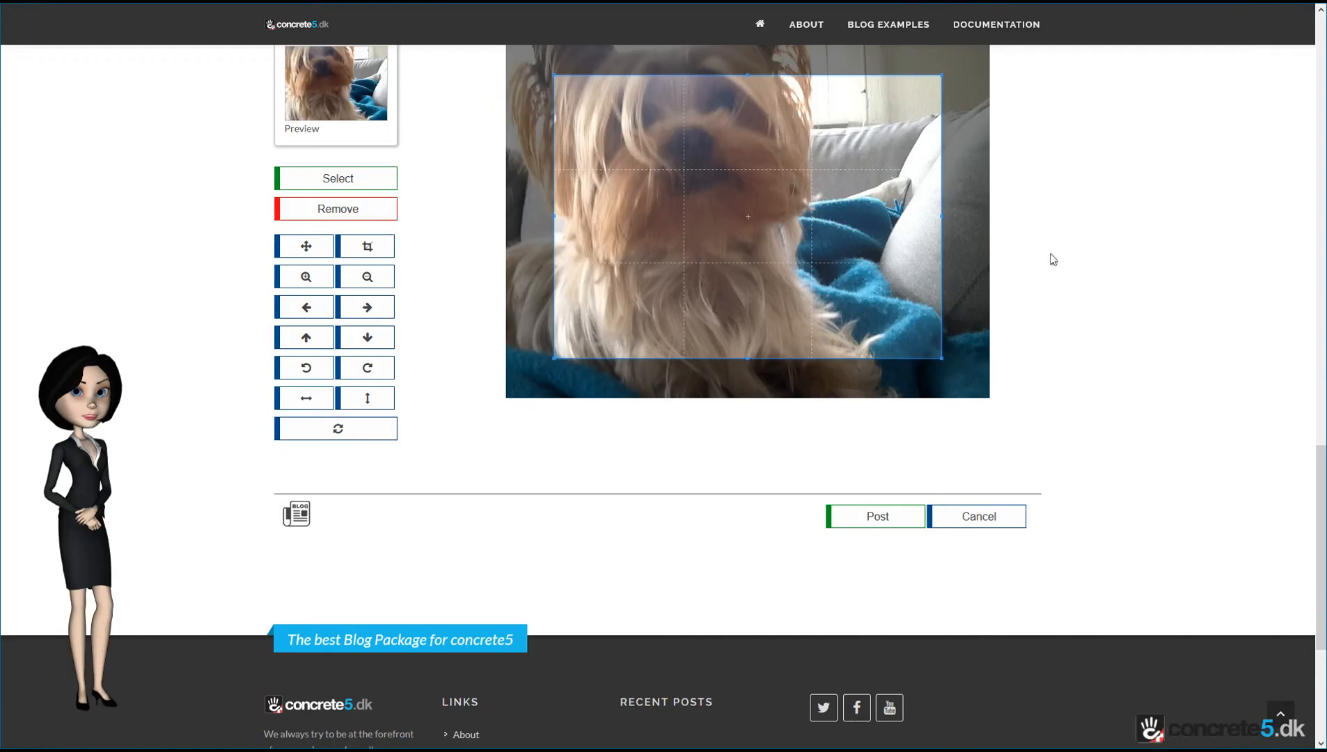
pyautogui.scroll(2, 1140, 295)
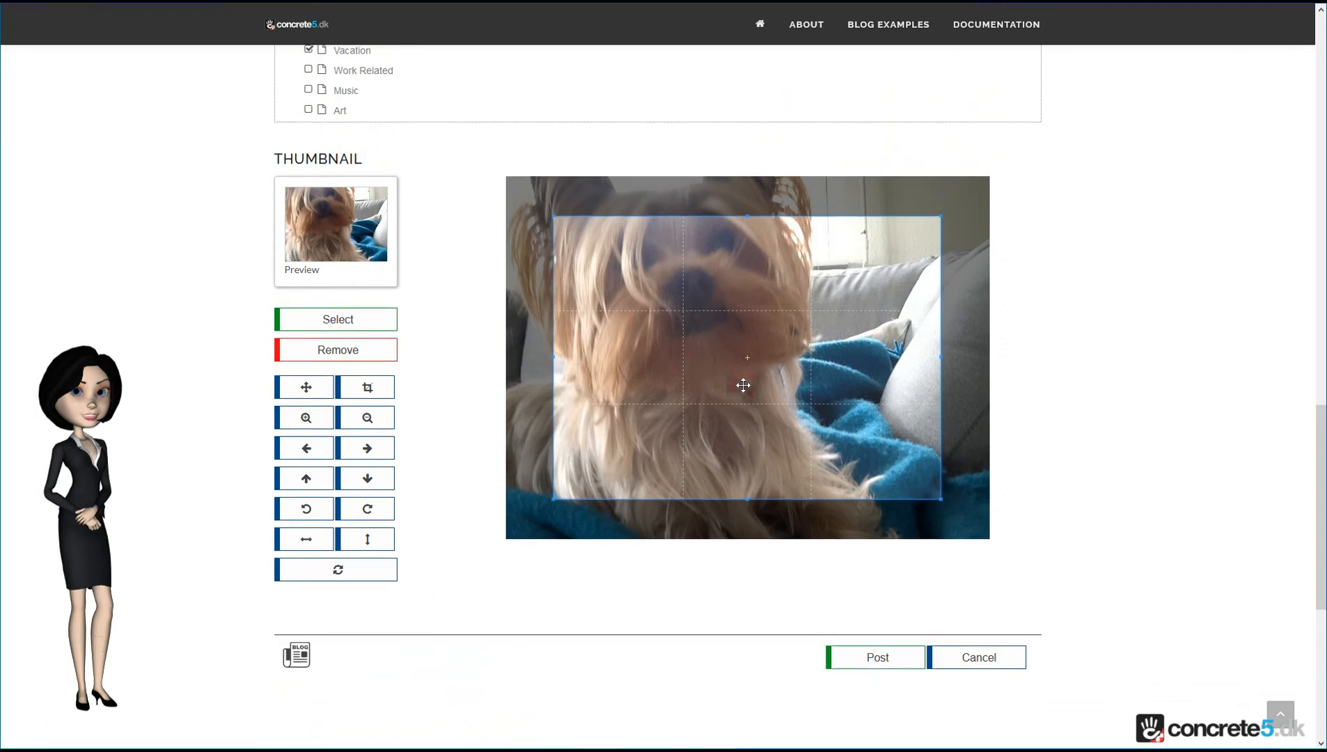
pyautogui.moveTo(743, 385); pyautogui.dragTo(696, 346)
pyautogui.moveTo(896, 462); pyautogui.dragTo(842, 428)
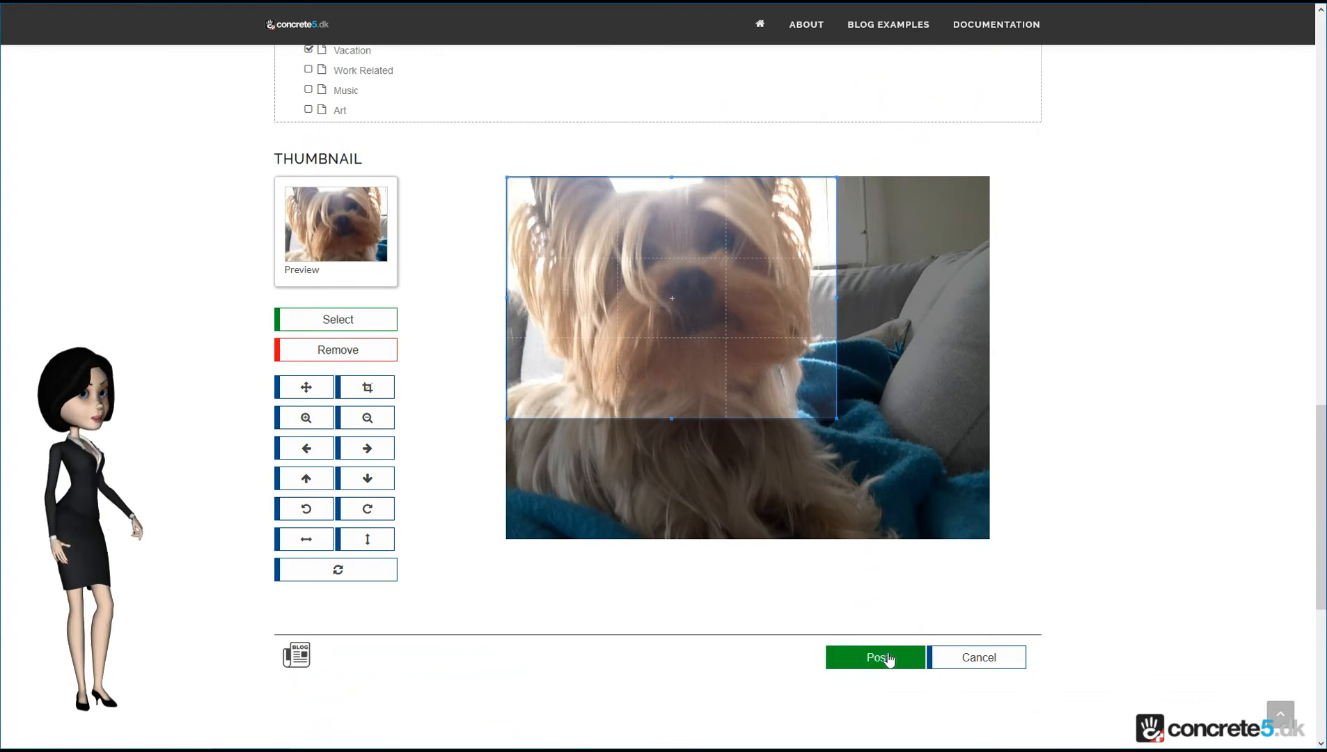
# Step: Publish the finished dog post and return to the Advanced Blog list
pyautogui.click(890, 659)
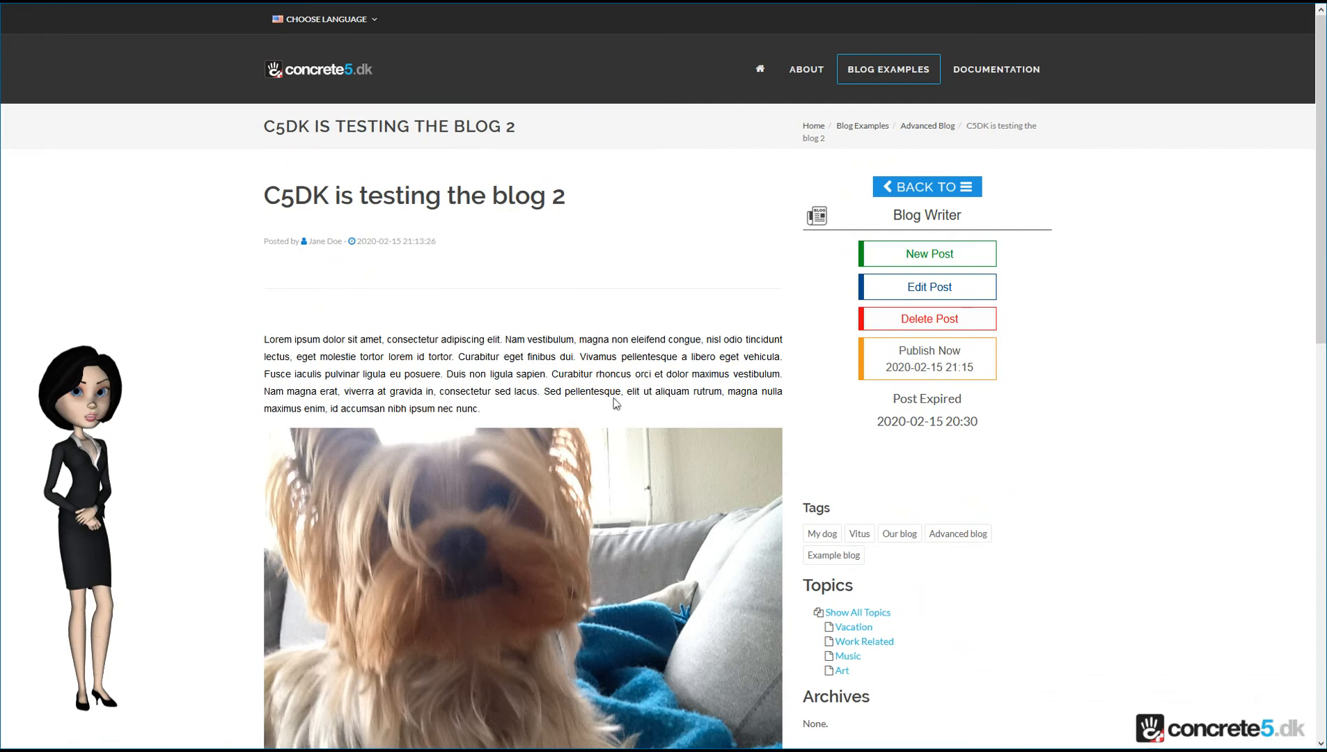
pyautogui.click(914, 188)
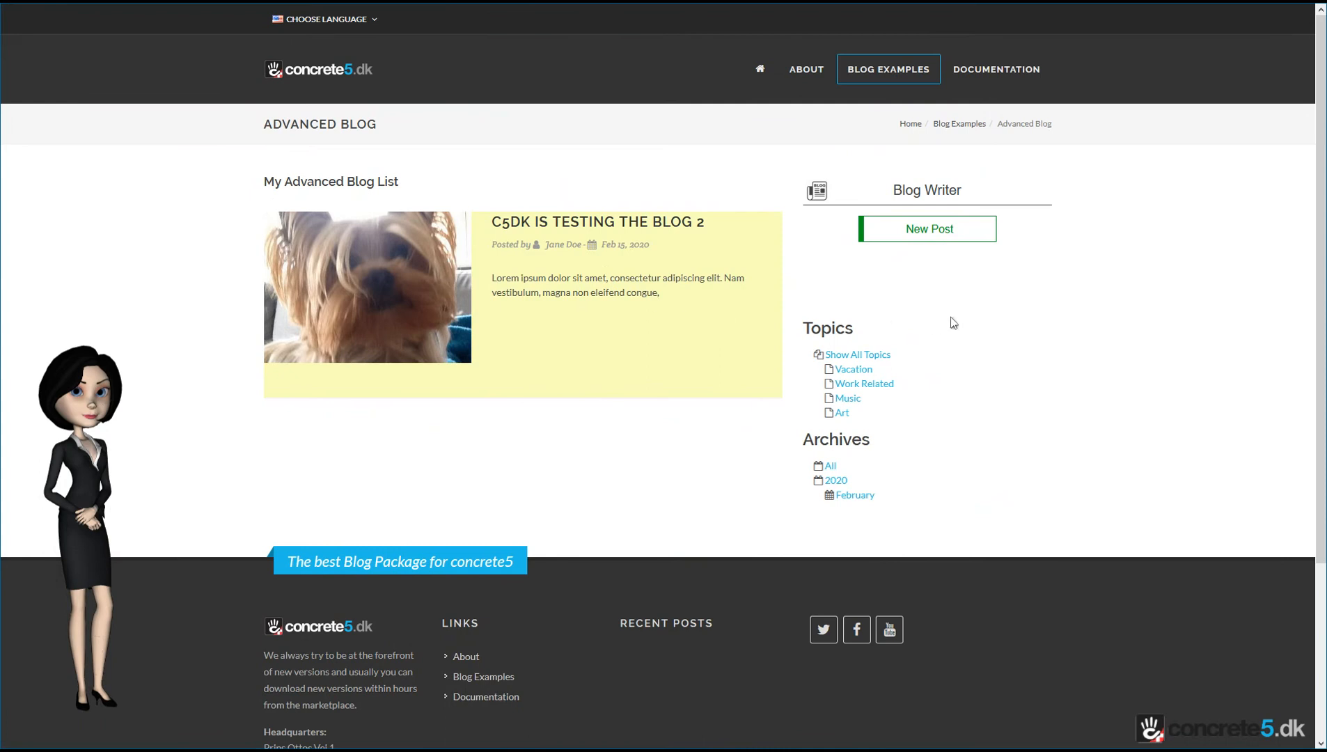
# Step: Start a new post titled "C5DK is testing the blog 3" and paste the Vestibulum maximus text as its description
pyautogui.click(924, 231)
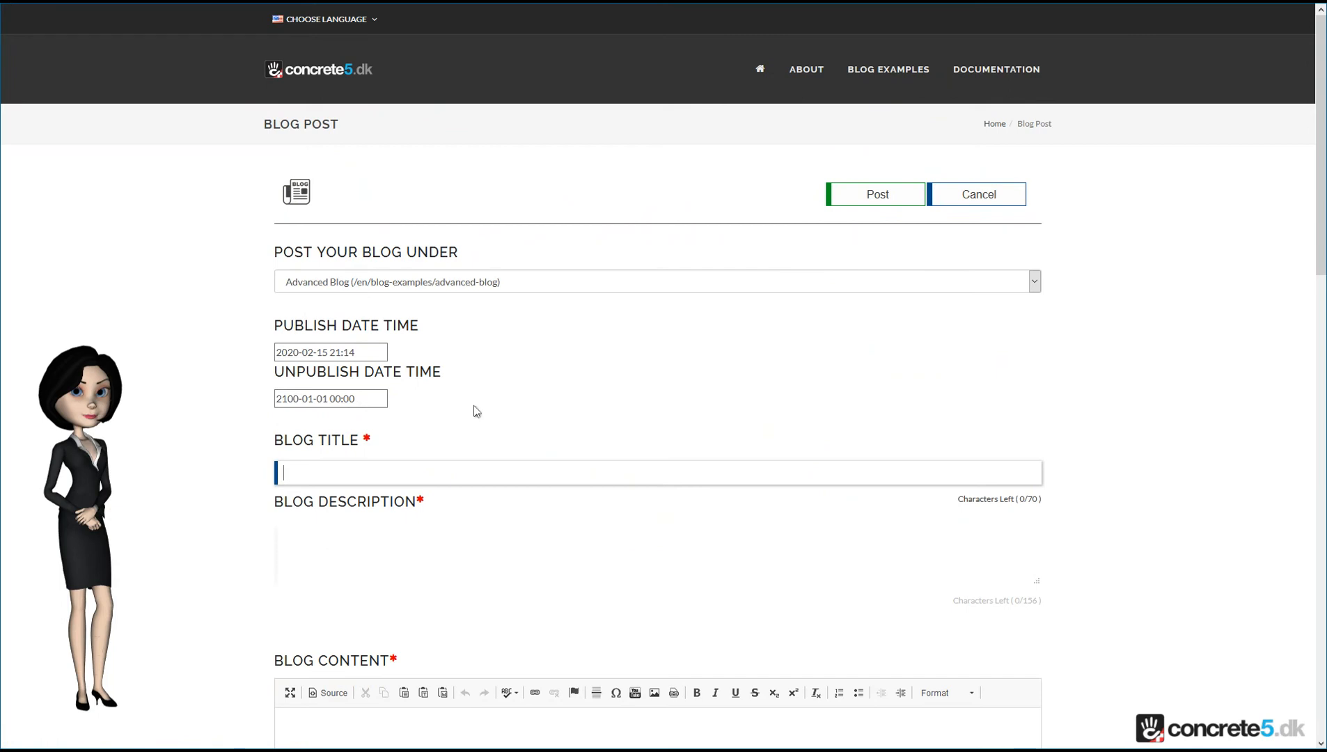
pyautogui.click(375, 469)
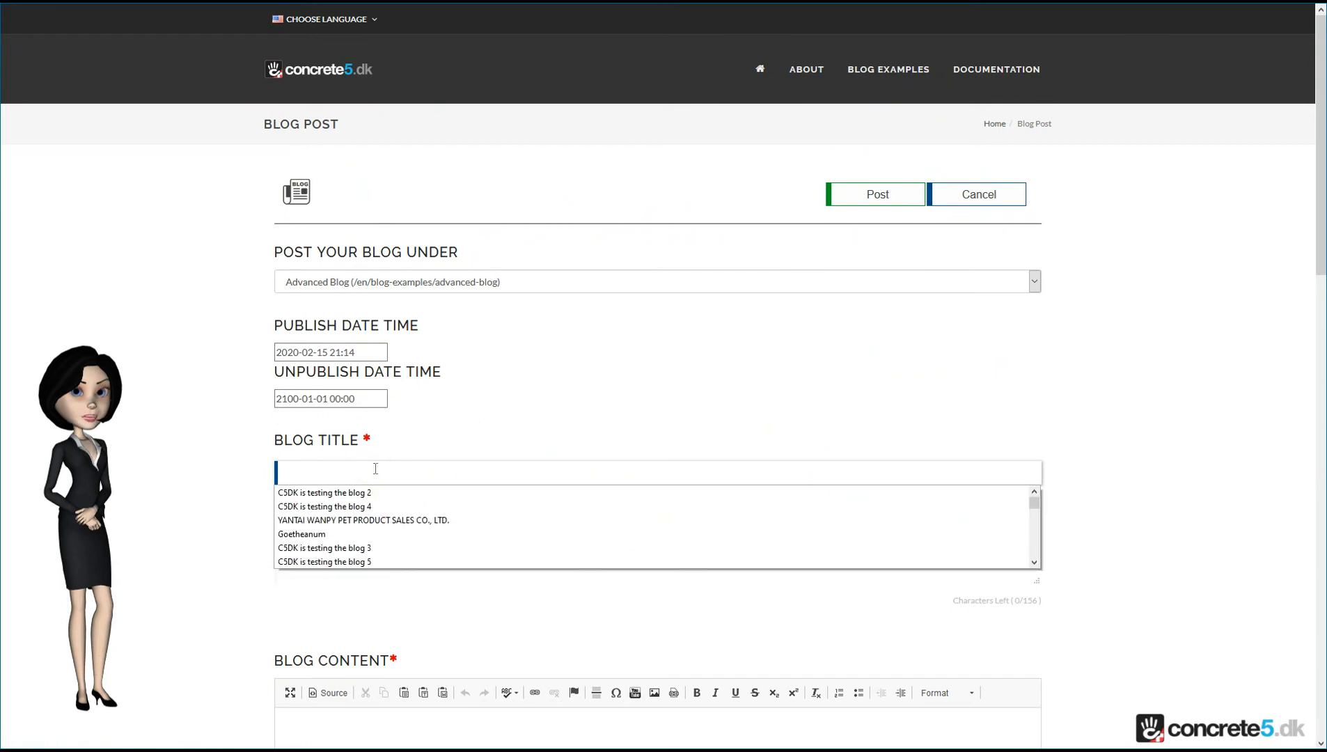
pyautogui.click(361, 548)
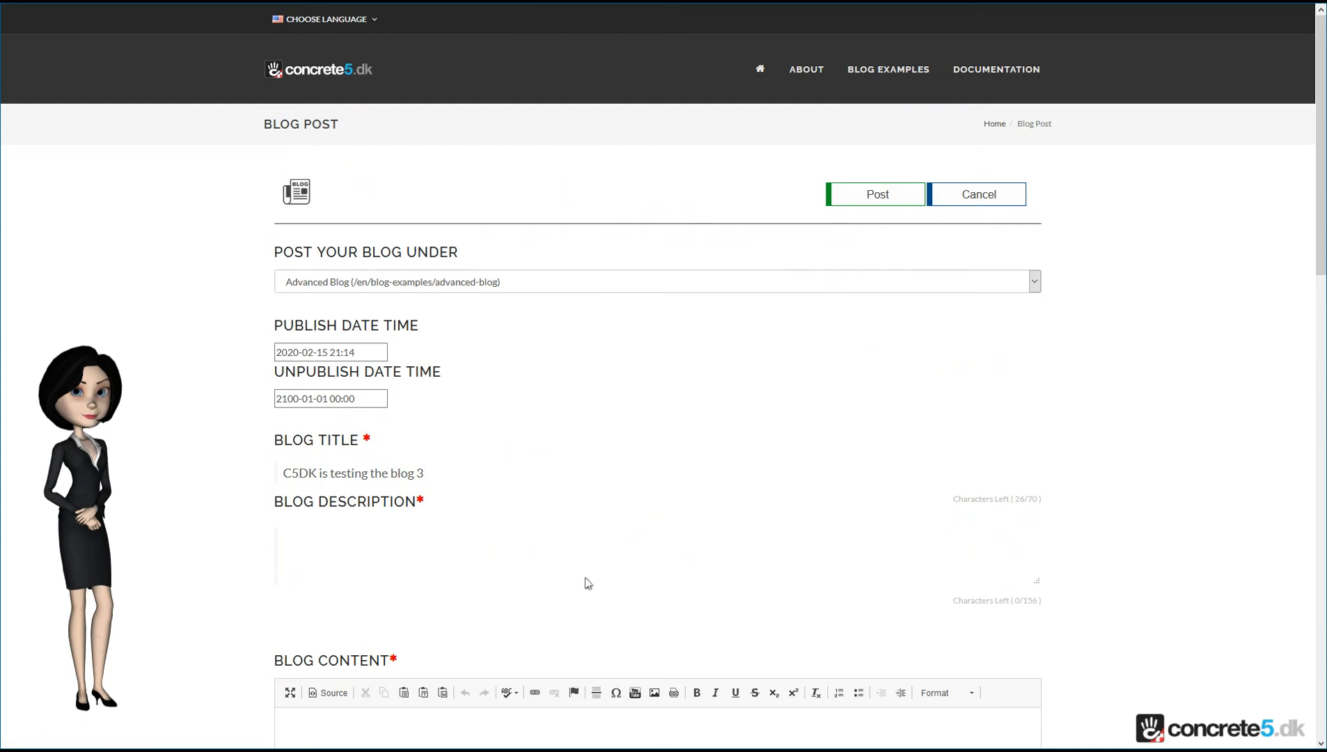
pyautogui.click(327, 542)
pyautogui.write('Vestibulum maximus nisl nec orci imperdiet bibendum. Sed nisi leo, vulputate sed est et, pulvinar vulputate augue.')
pyautogui.click(1211, 516)
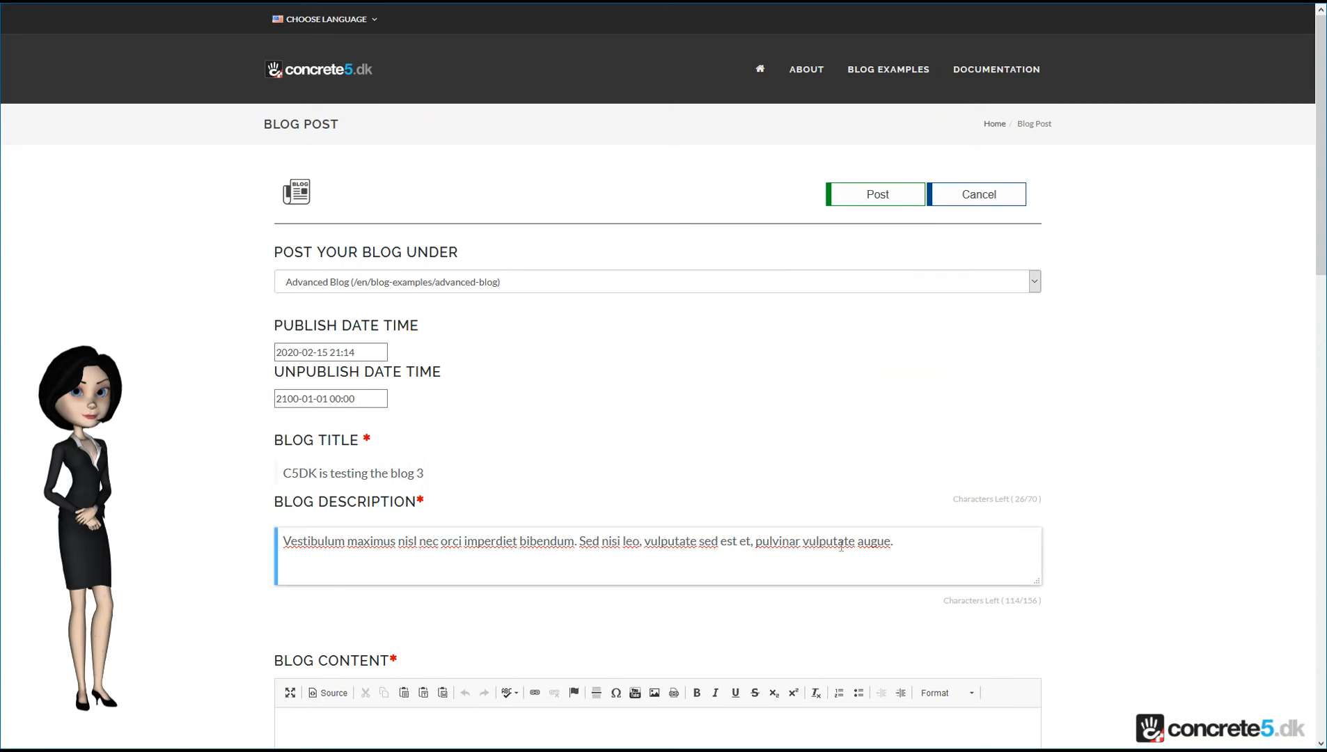
# Step: Paste the copied Lorem ipsum paragraphs into the new post's blog content
pyautogui.scroll(-6, 543, 409)
pyautogui.click(543, 409)
pyautogui.hotkey('ctrl', 'v')
# Step: Tag the post with Advanced blog and Example blog, and assign the Work Related topic
pyautogui.scroll(-4, 543, 389)
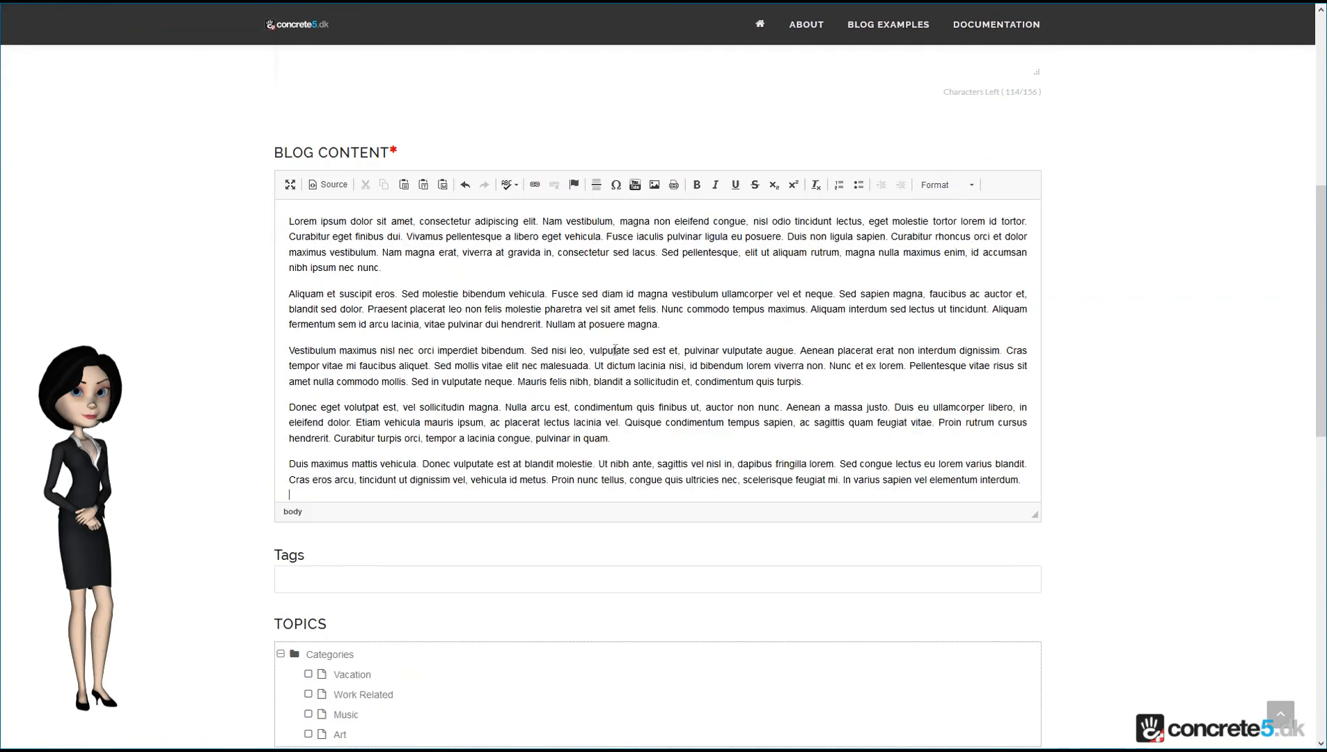
pyautogui.click(356, 358)
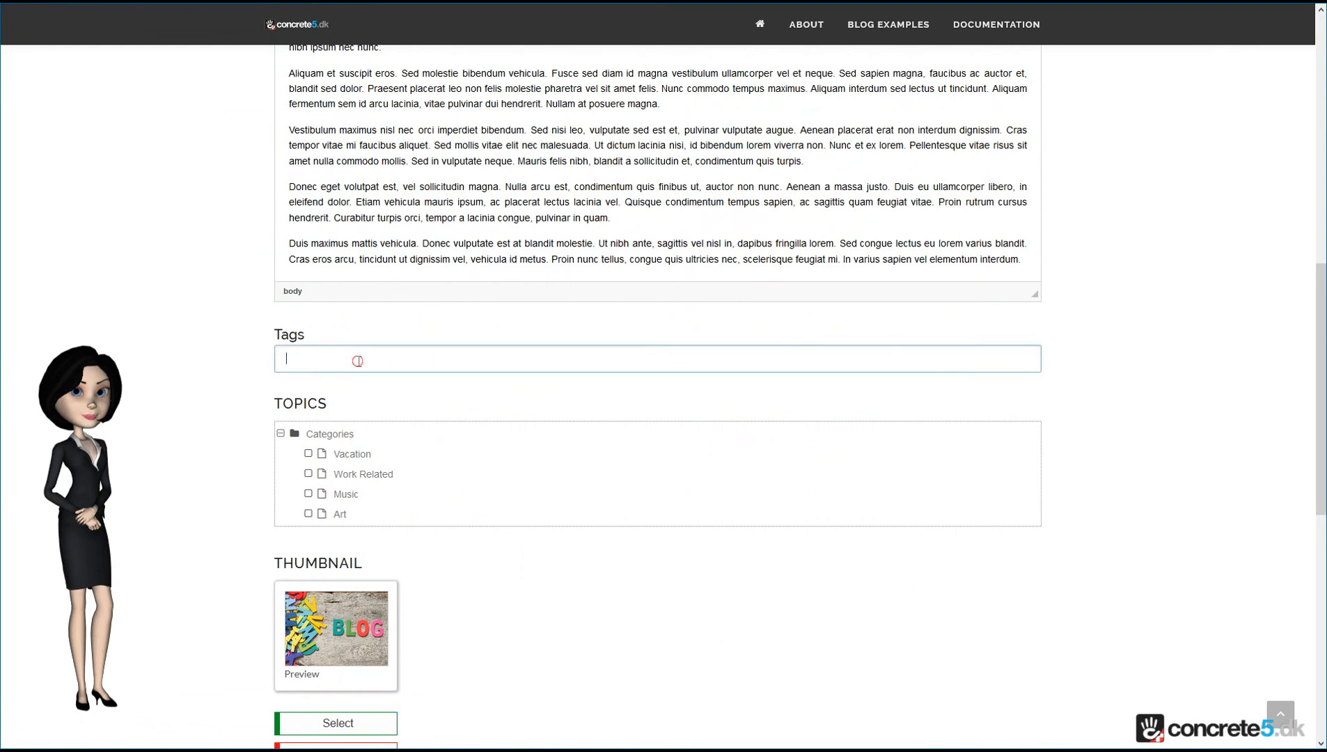
pyautogui.write('A')
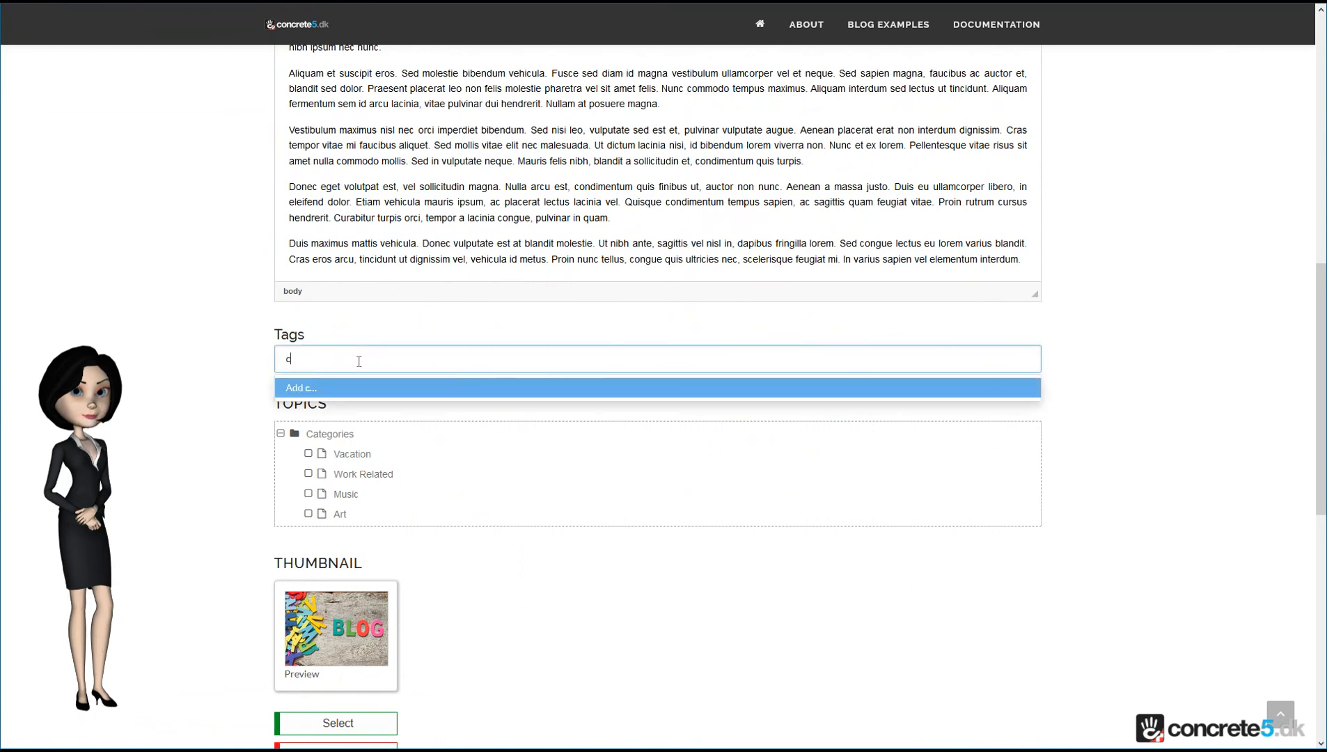
pyautogui.click(341, 407)
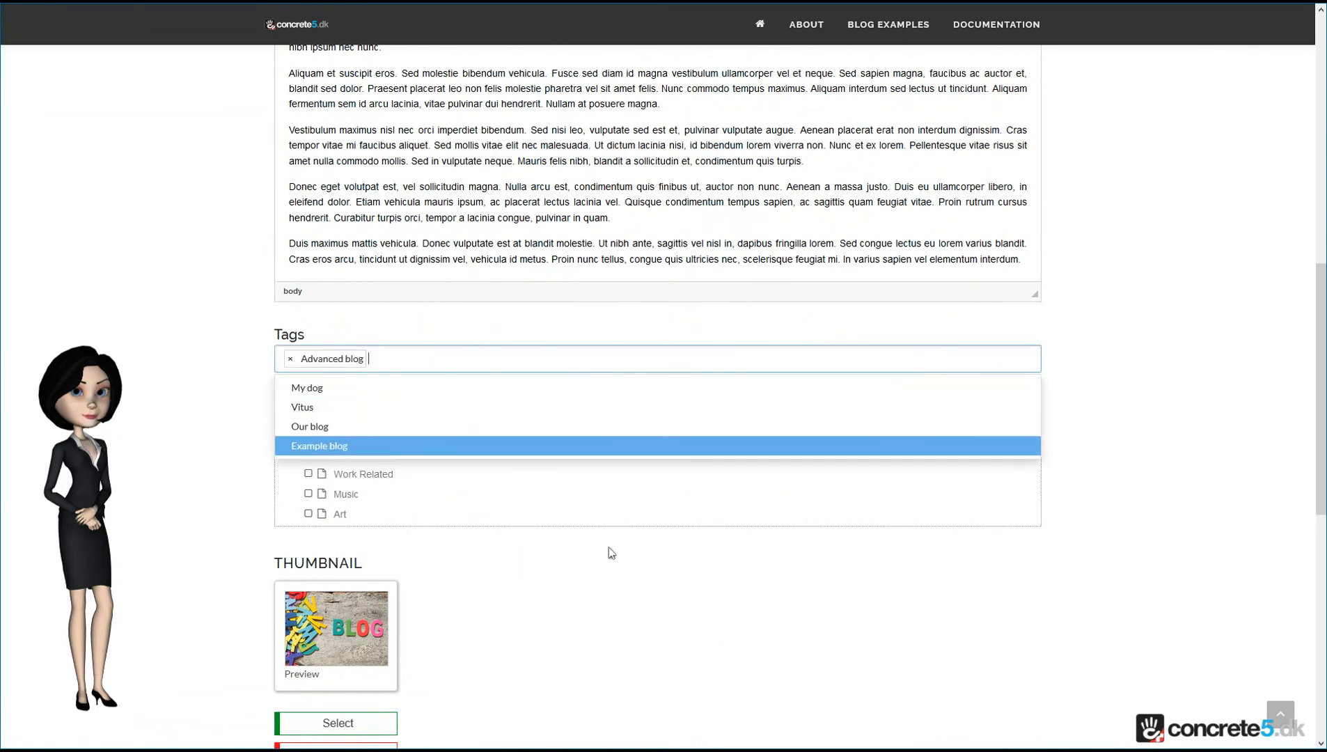
pyautogui.click(333, 449)
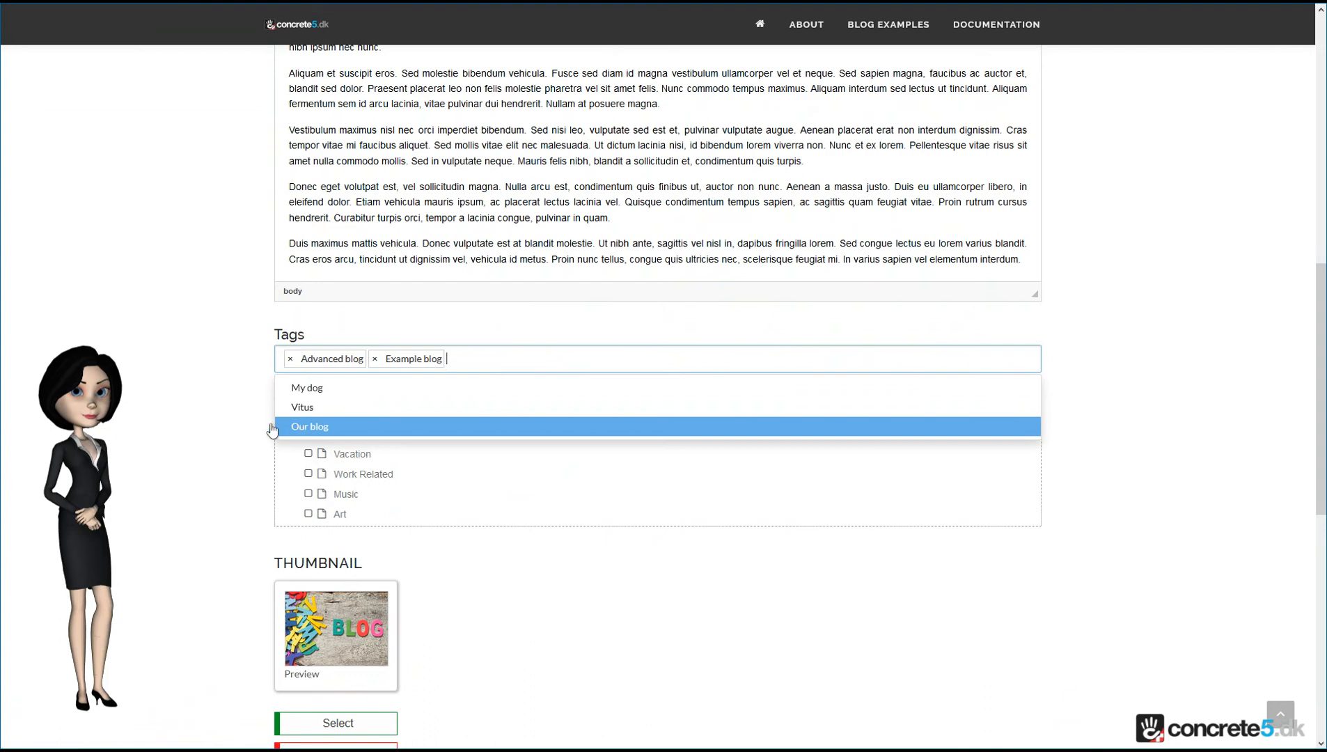
pyautogui.click(198, 404)
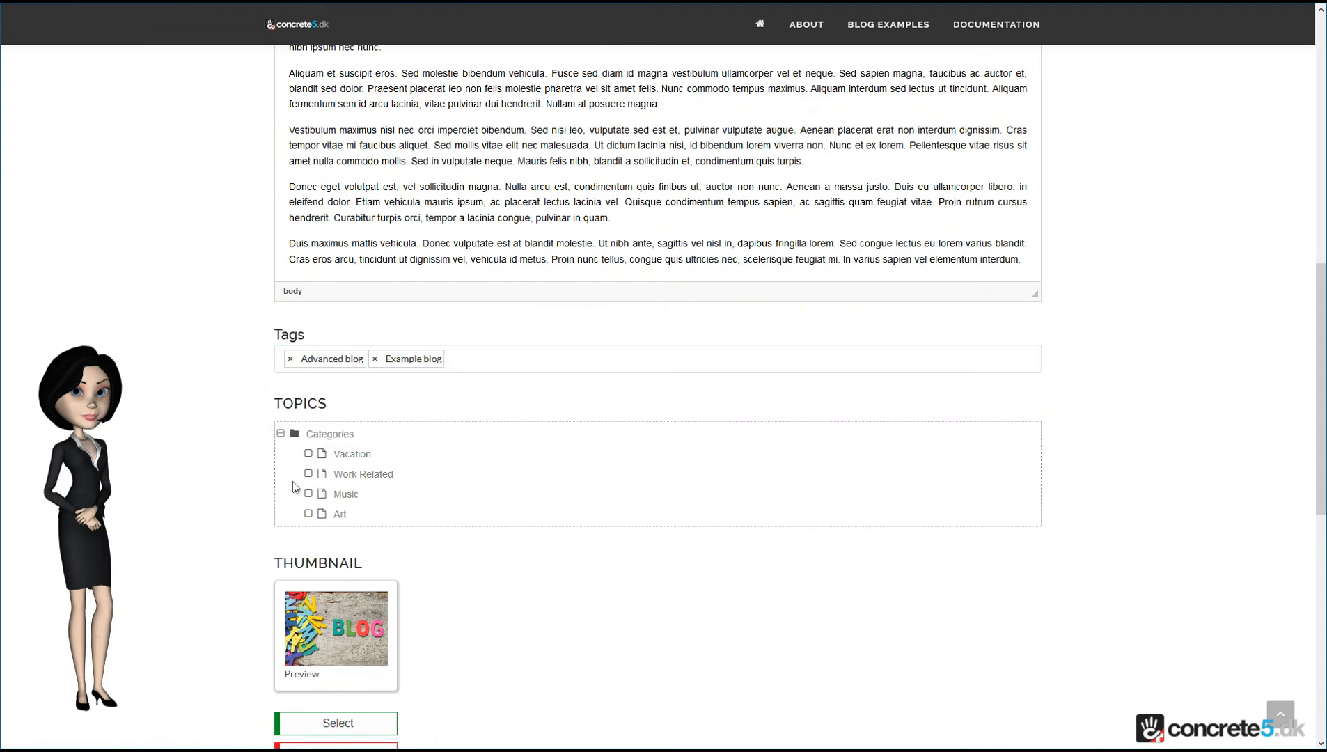
pyautogui.click(308, 474)
# Step: Publish the post with the default thumbnail, look through it, and return to the Advanced Blog list
pyautogui.scroll(-4, 186, 495)
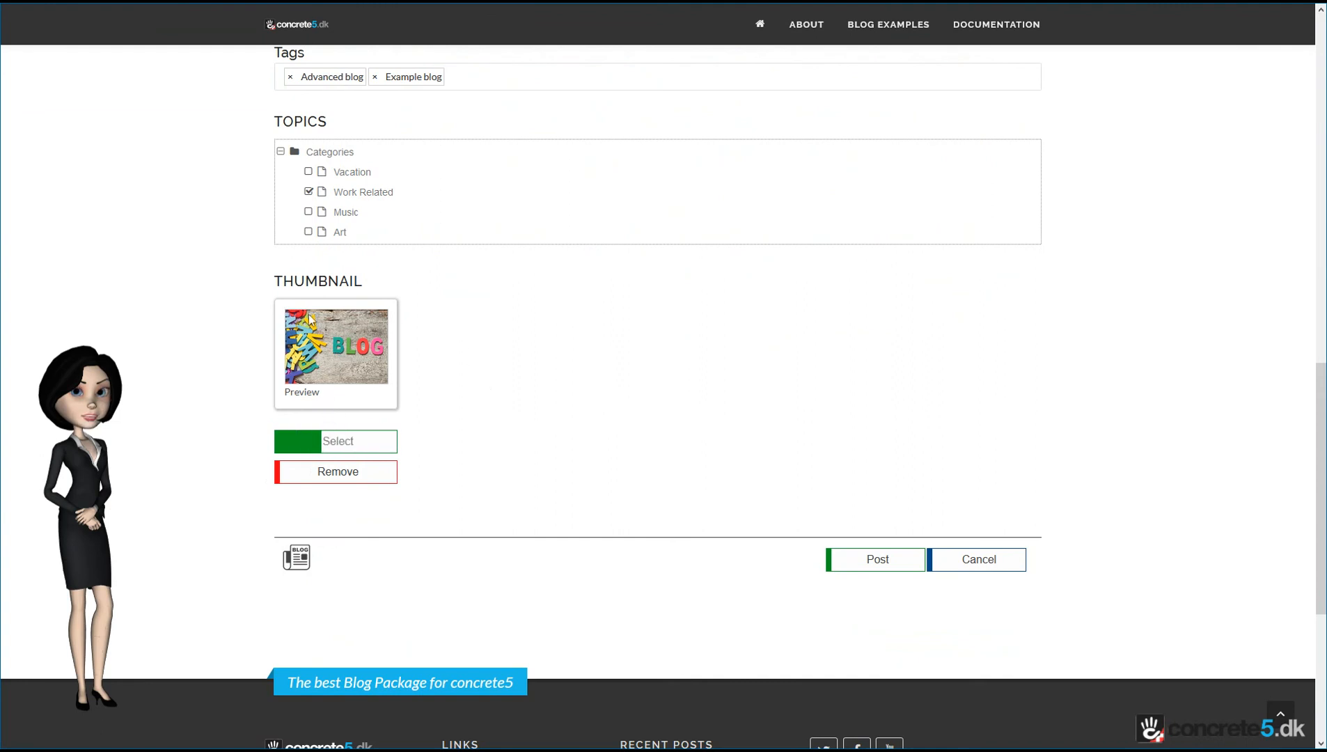
pyautogui.click(891, 563)
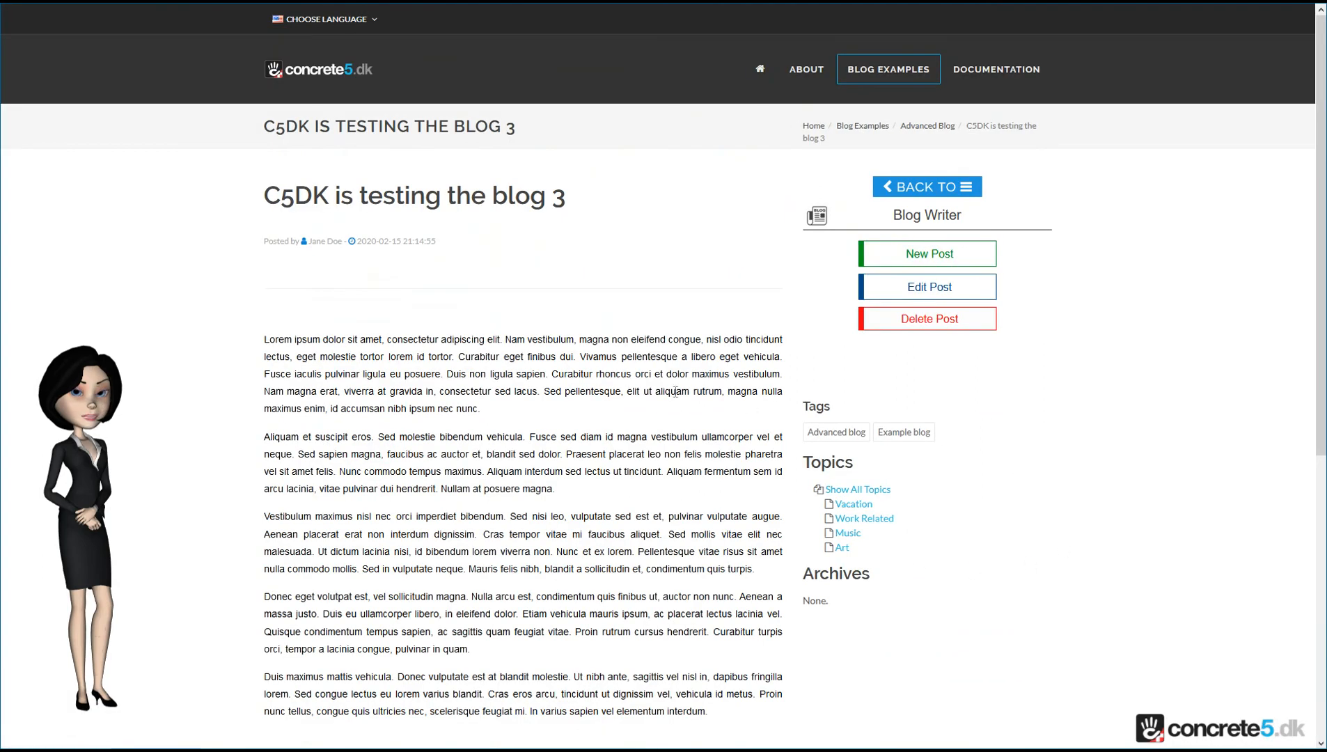
pyautogui.scroll(-5, 473, 452)
pyautogui.scroll(5, 557, 460)
pyautogui.click(944, 197)
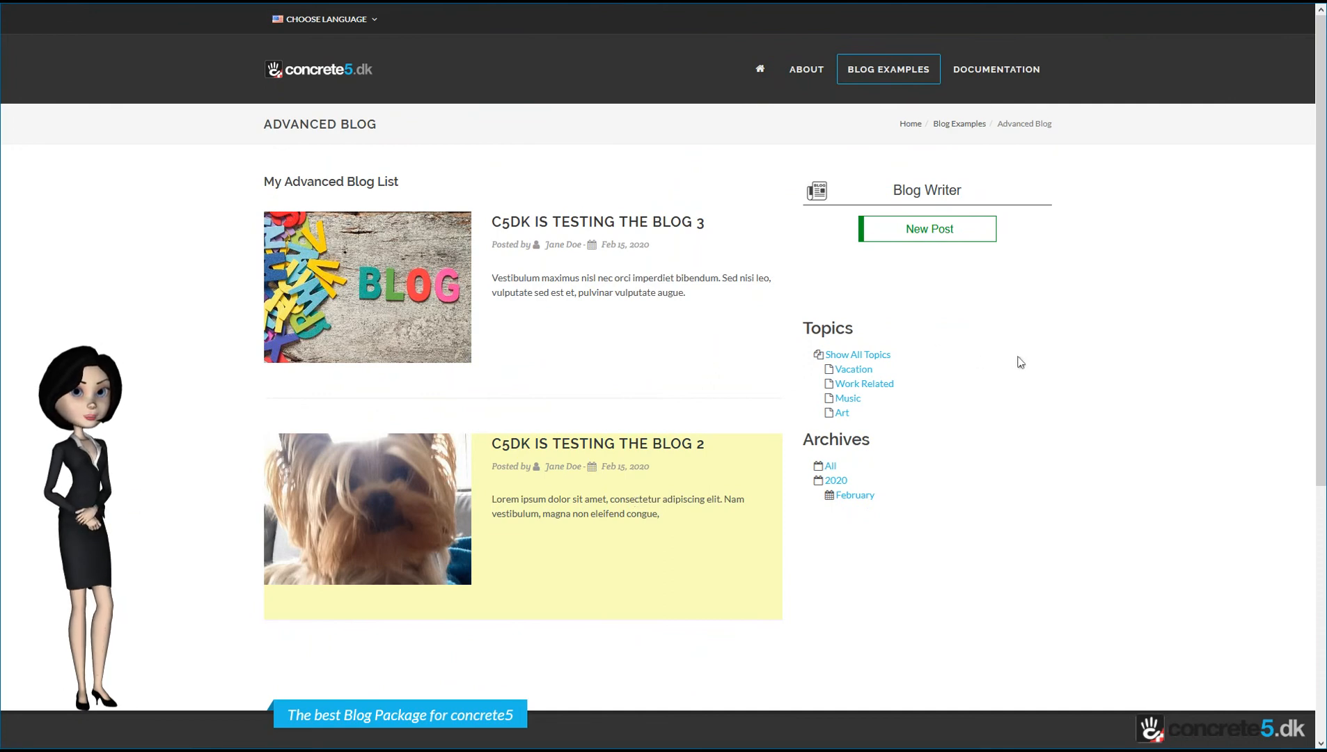
# Step: Log out of the writer account and open the Advanced Blog page as a visitor
pyautogui.scroll(-5, 1013, 360)
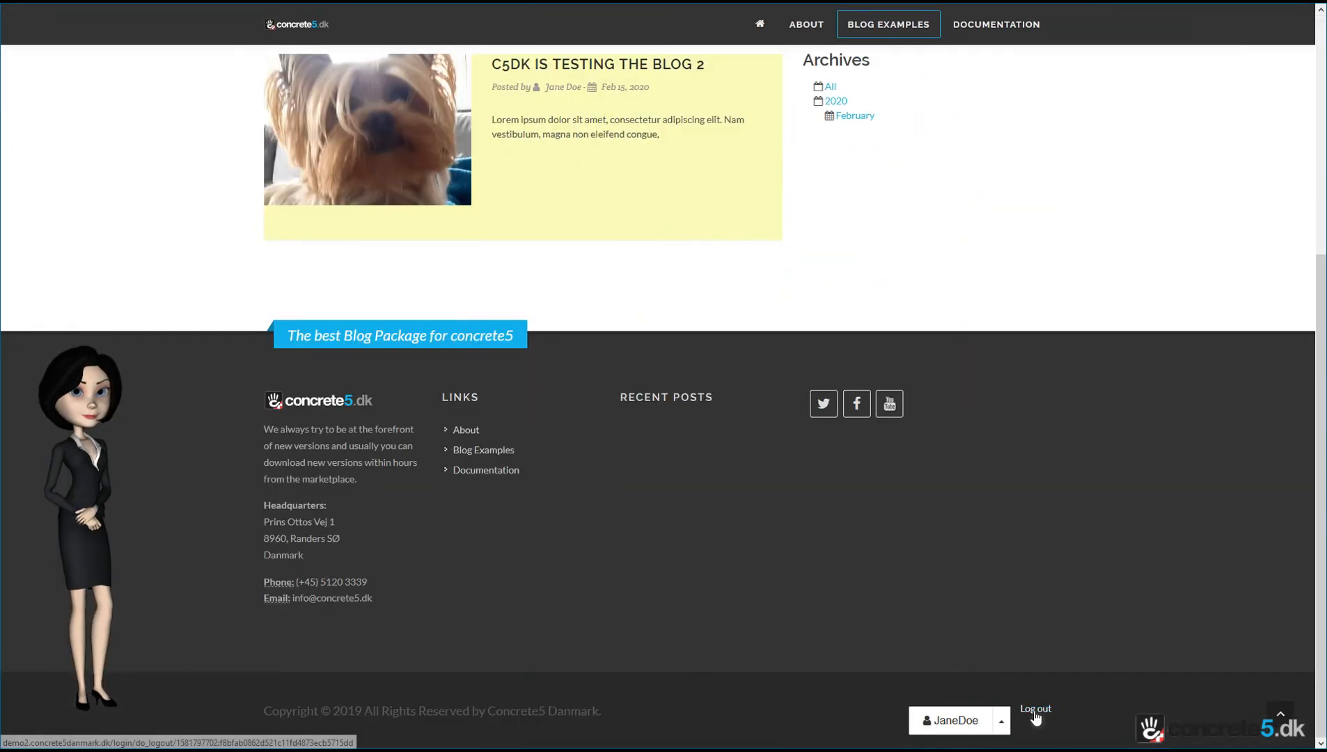
pyautogui.click(1036, 714)
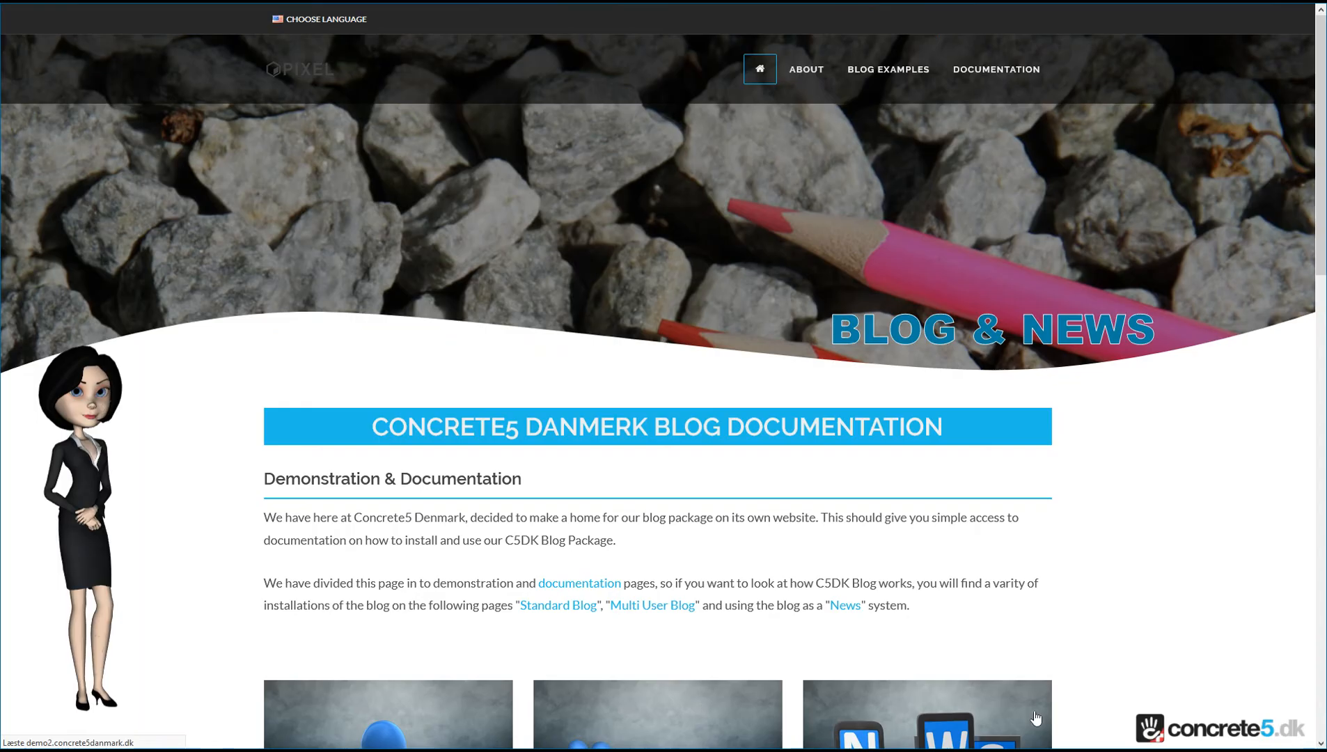
pyautogui.moveTo(891, 75)
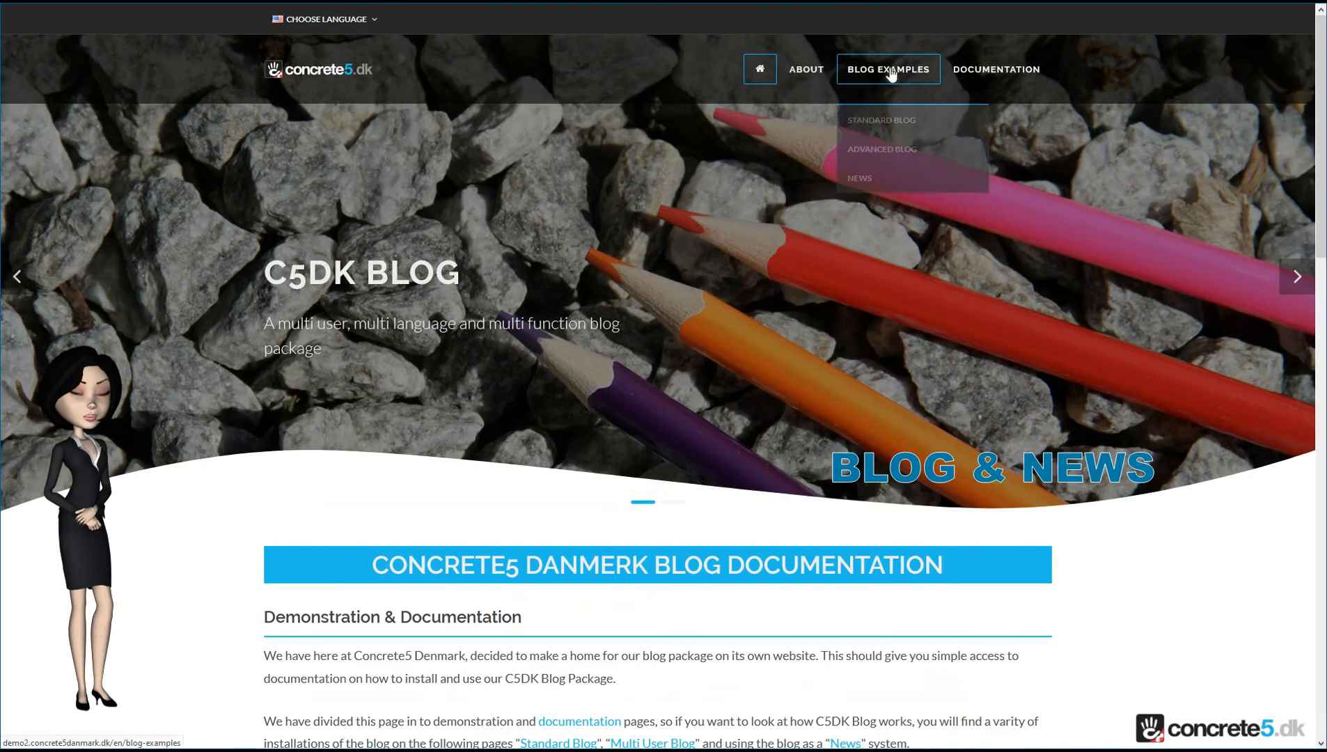
pyautogui.click(892, 160)
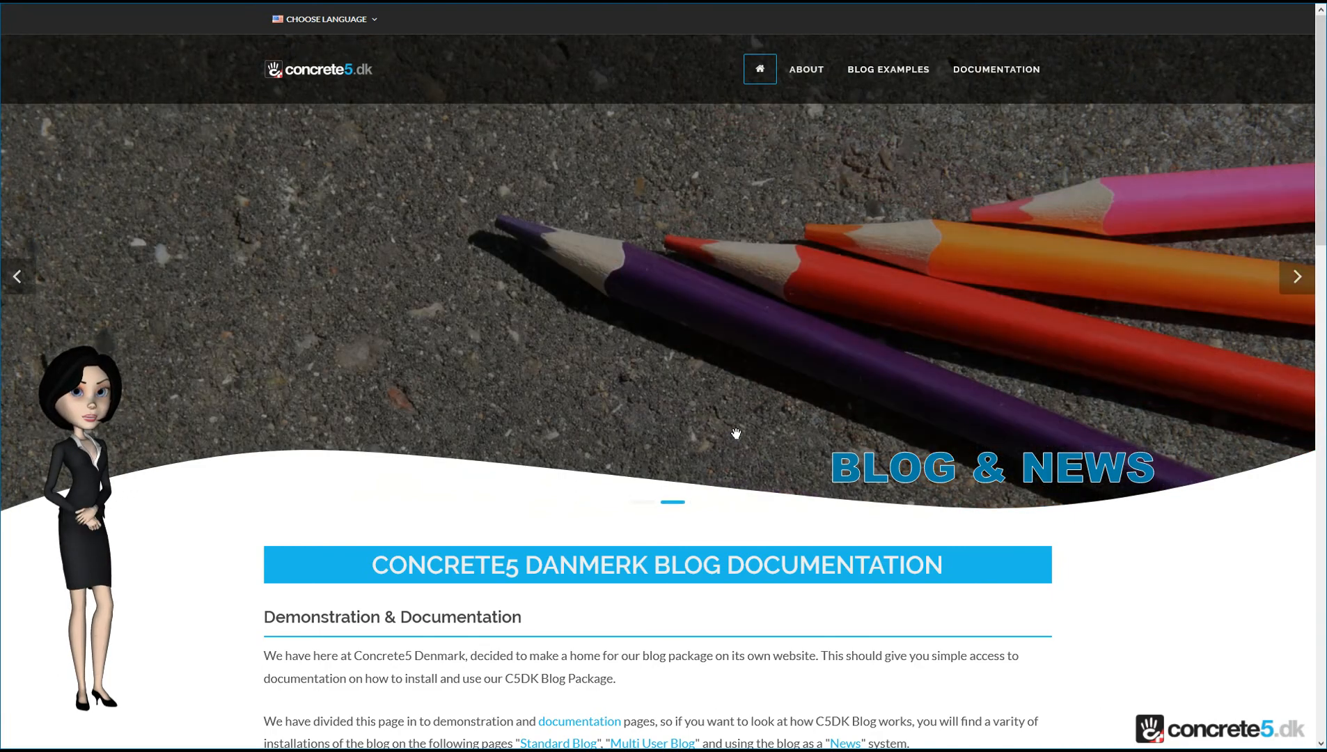
# Step: Examine the Top Story area on the home page and the news sections on the Blog Examples page
pyautogui.scroll(-3, 734, 421)
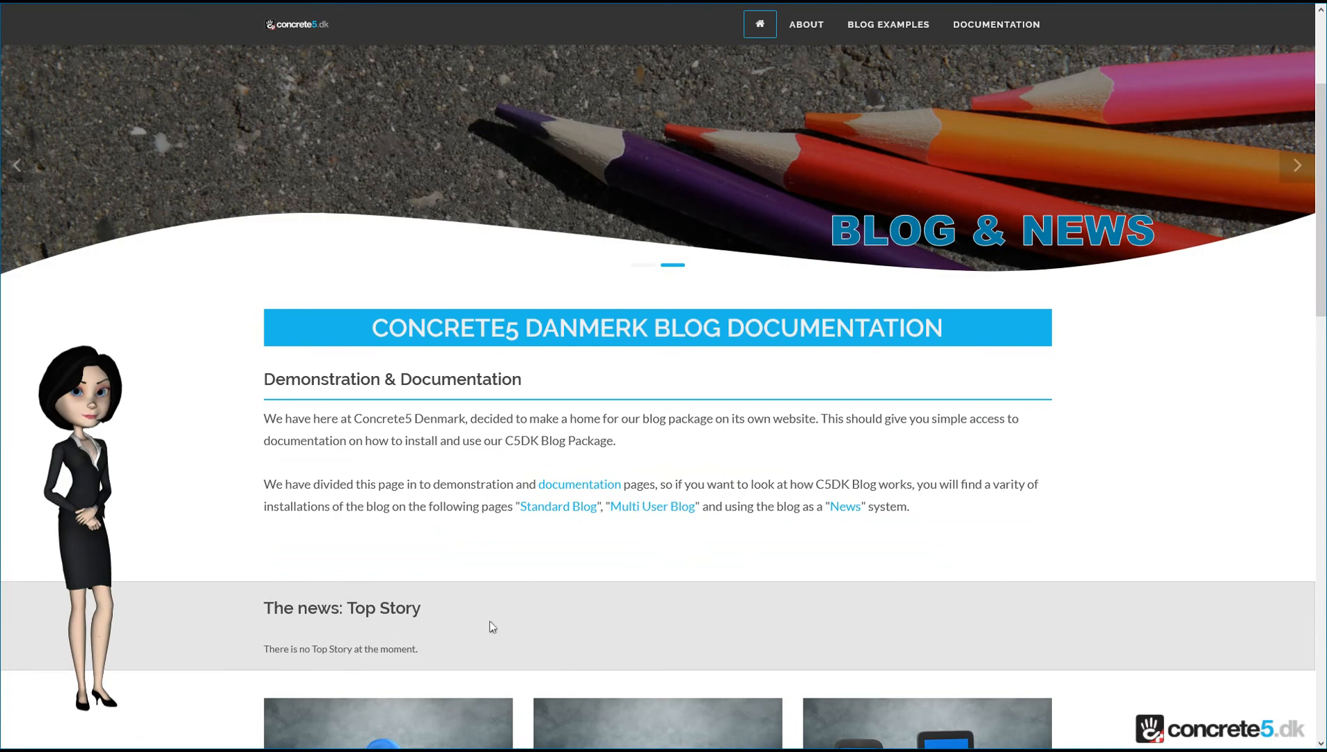
pyautogui.scroll(2, 663, 617)
pyautogui.scroll(2, 663, 616)
pyautogui.moveTo(888, 69)
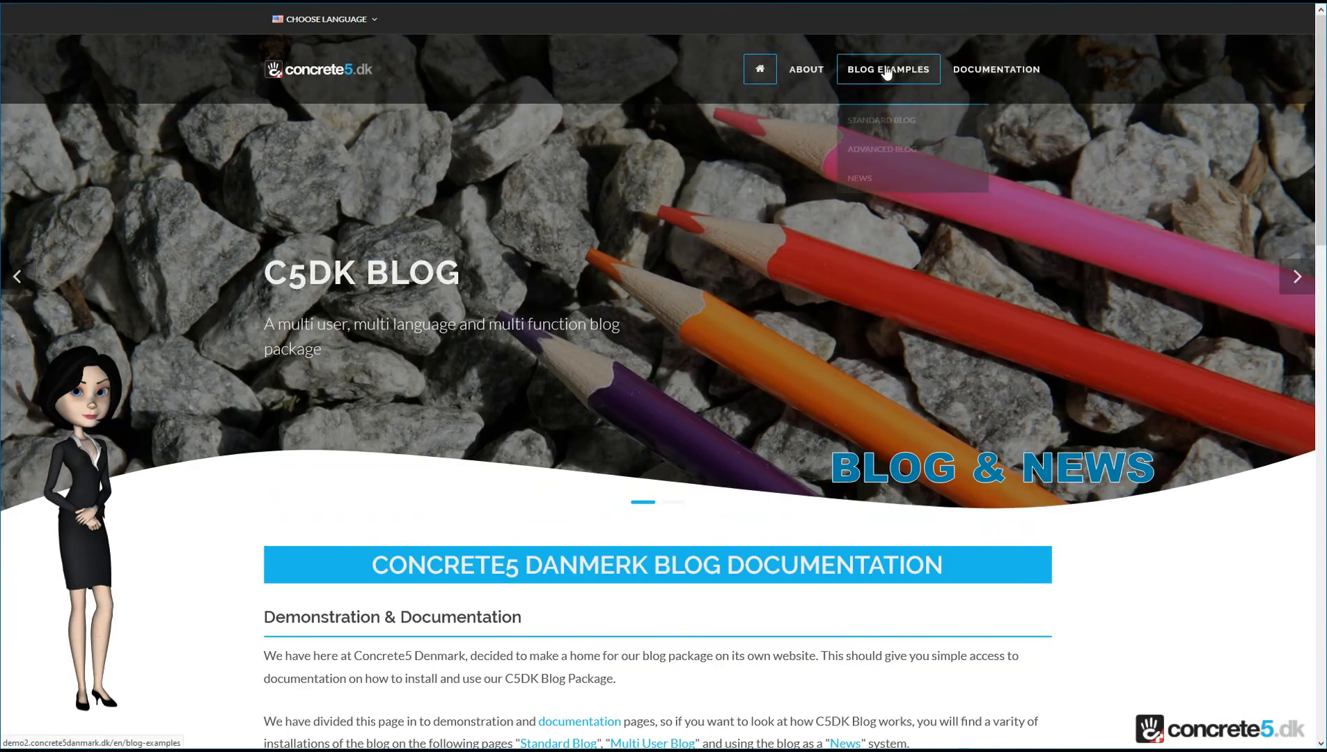
pyautogui.click(879, 78)
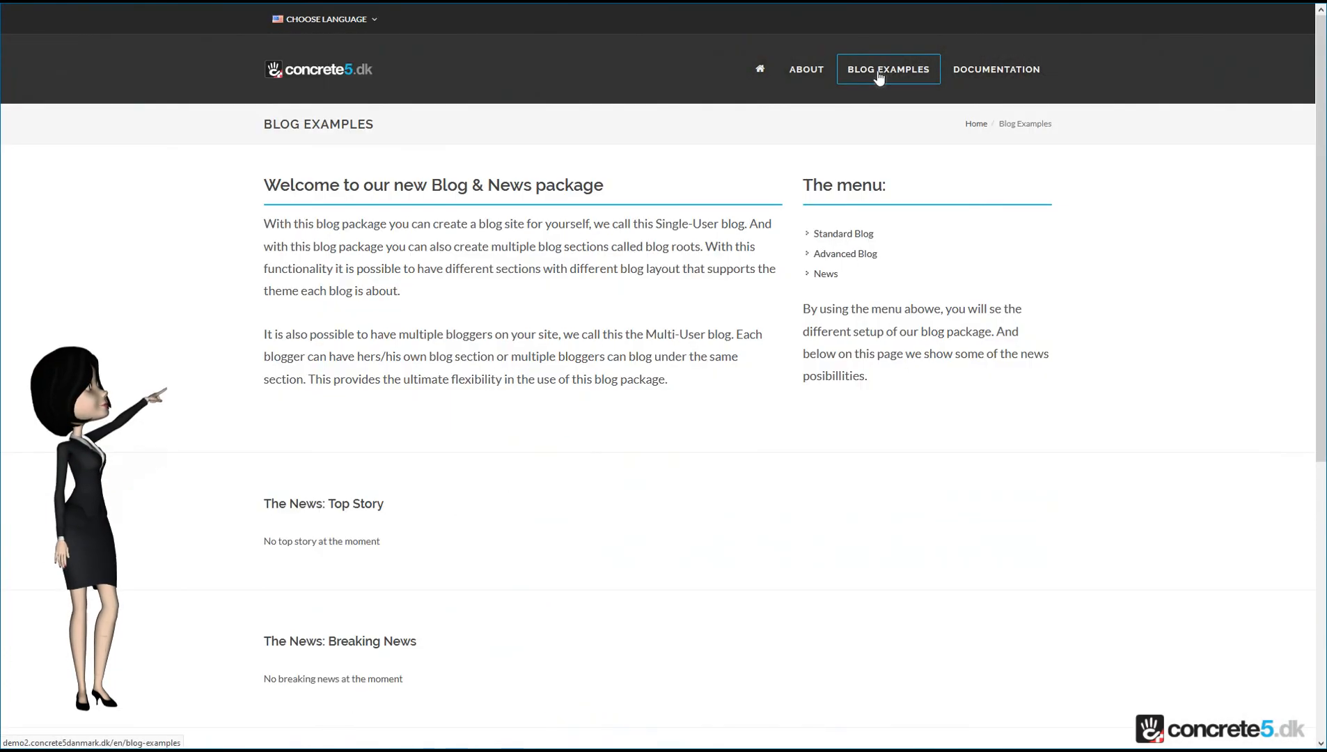
pyautogui.scroll(-2, 343, 374)
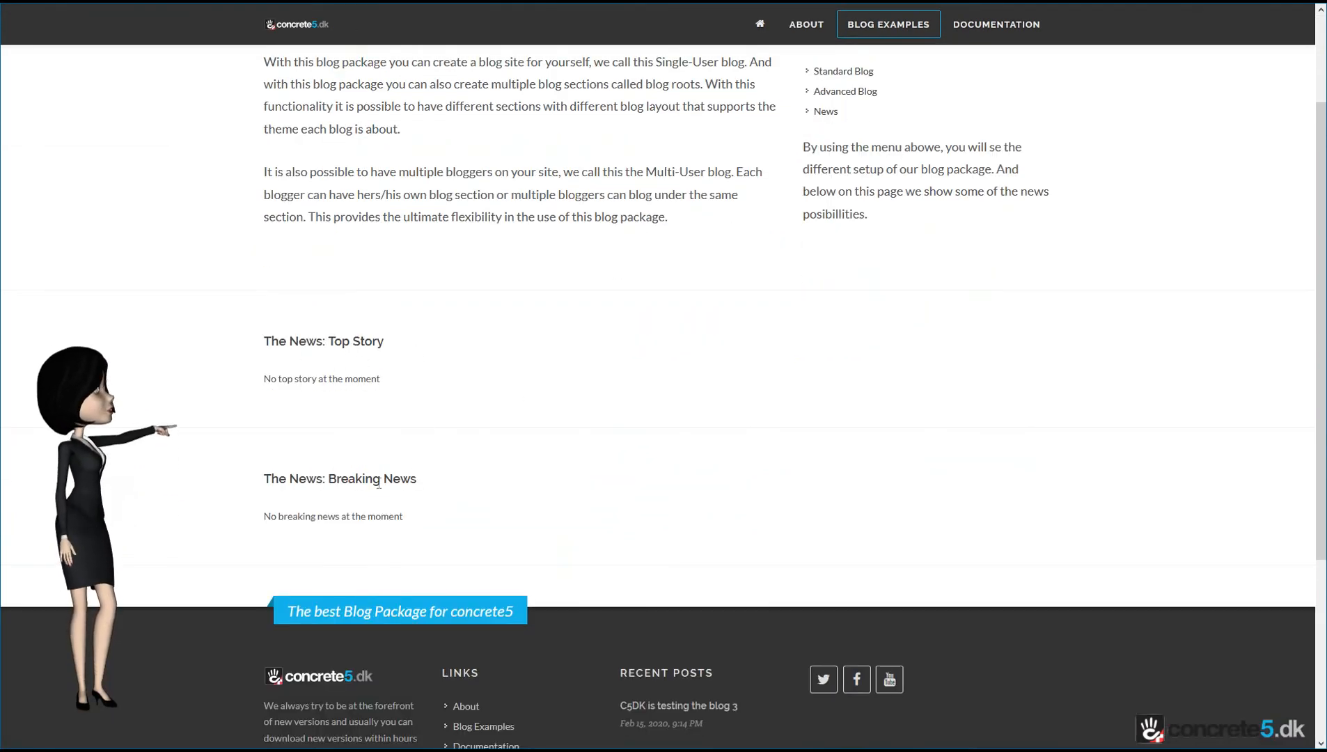
pyautogui.scroll(2, 585, 461)
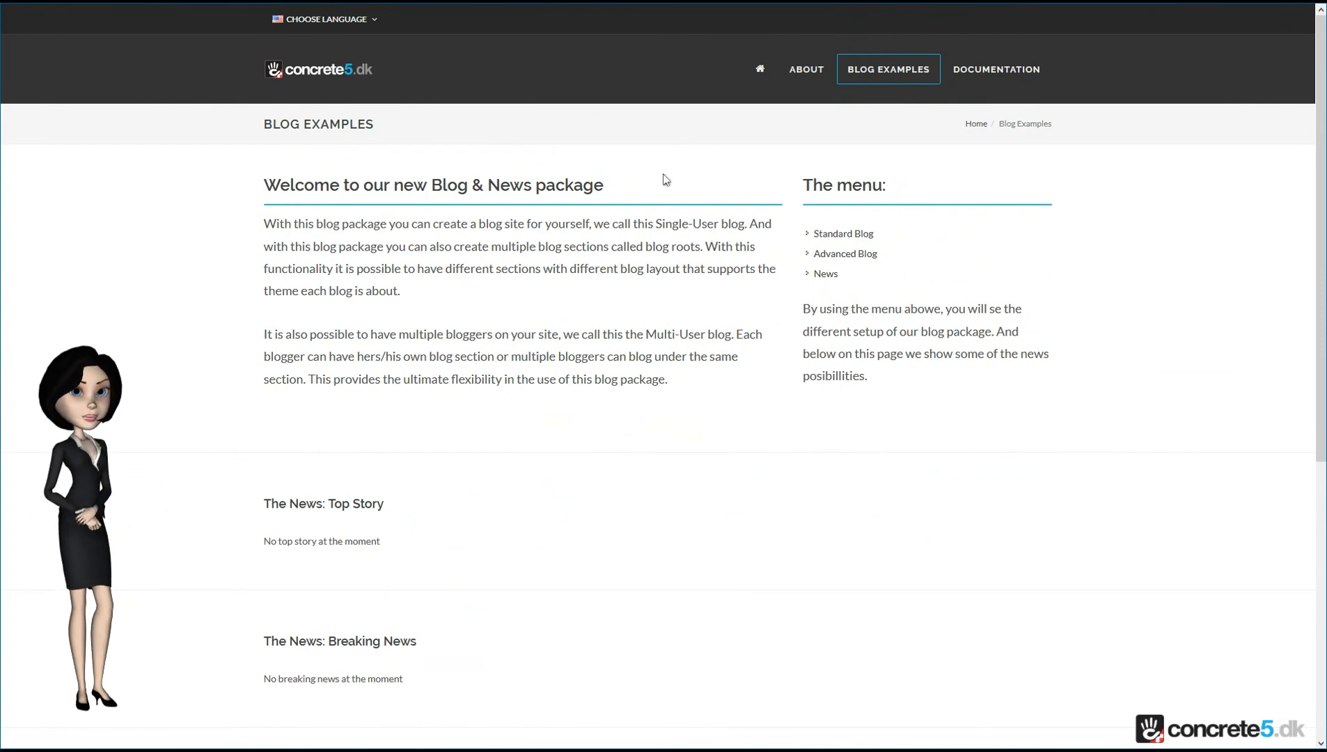
# Step: Sign in to the administrator account by filling in its username and password
pyautogui.scroll(-6, 728, 369)
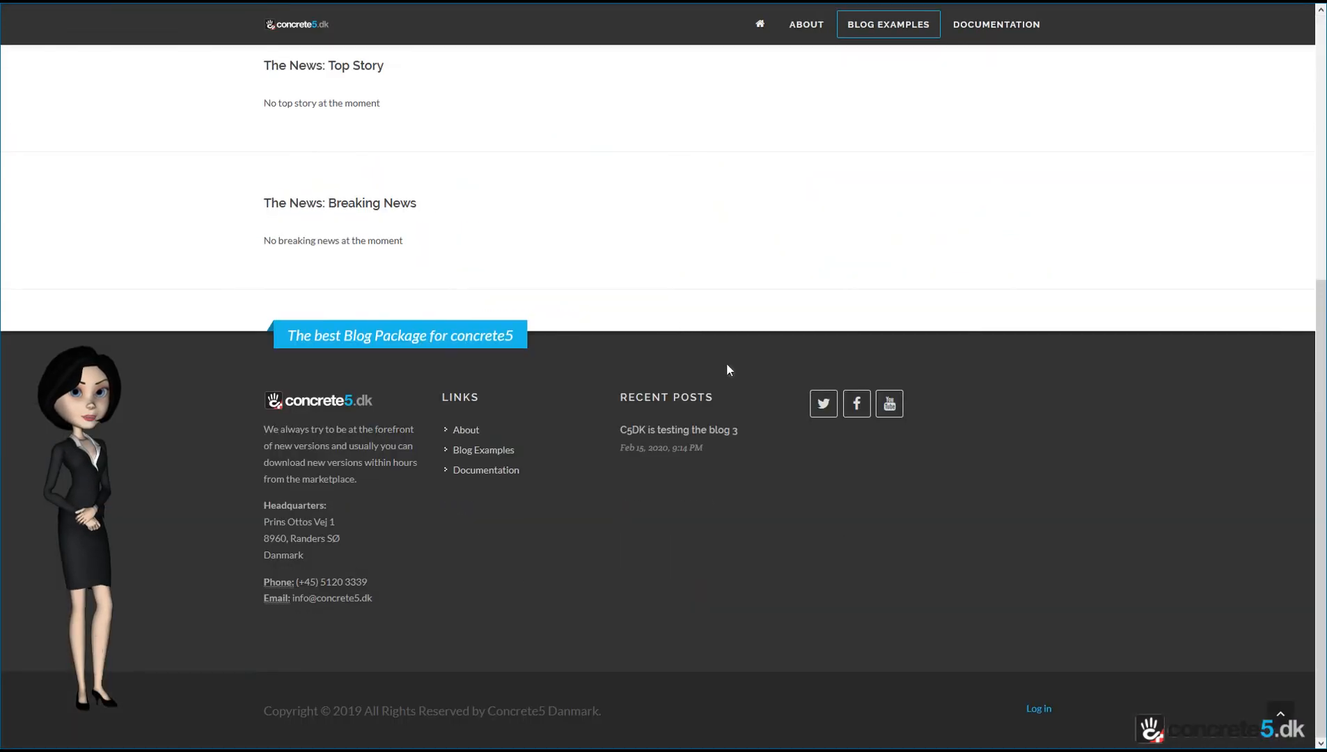
pyautogui.click(1040, 710)
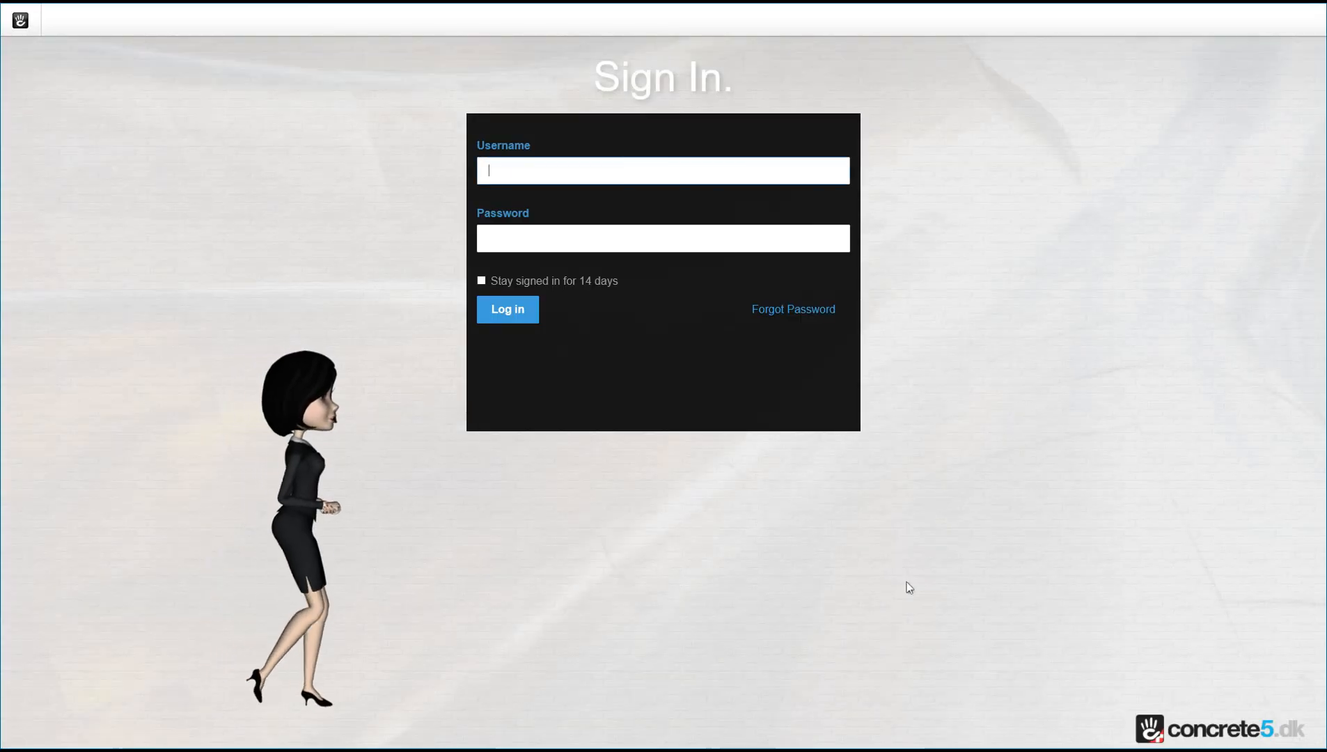
pyautogui.click(491, 174)
pyautogui.click(509, 214)
pyautogui.click(515, 311)
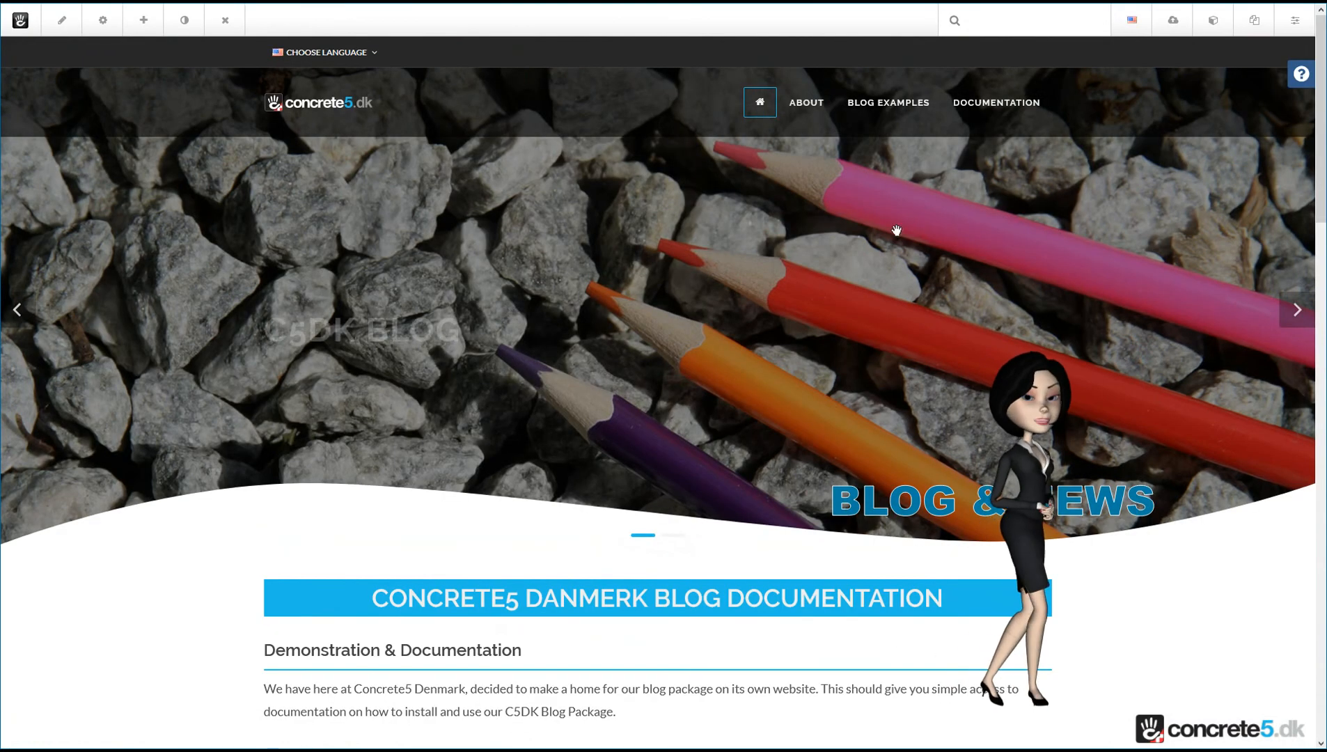
# Step: Open the C5DK Blog roots in the dashboard and expand the settings of the News root
pyautogui.click(1295, 22)
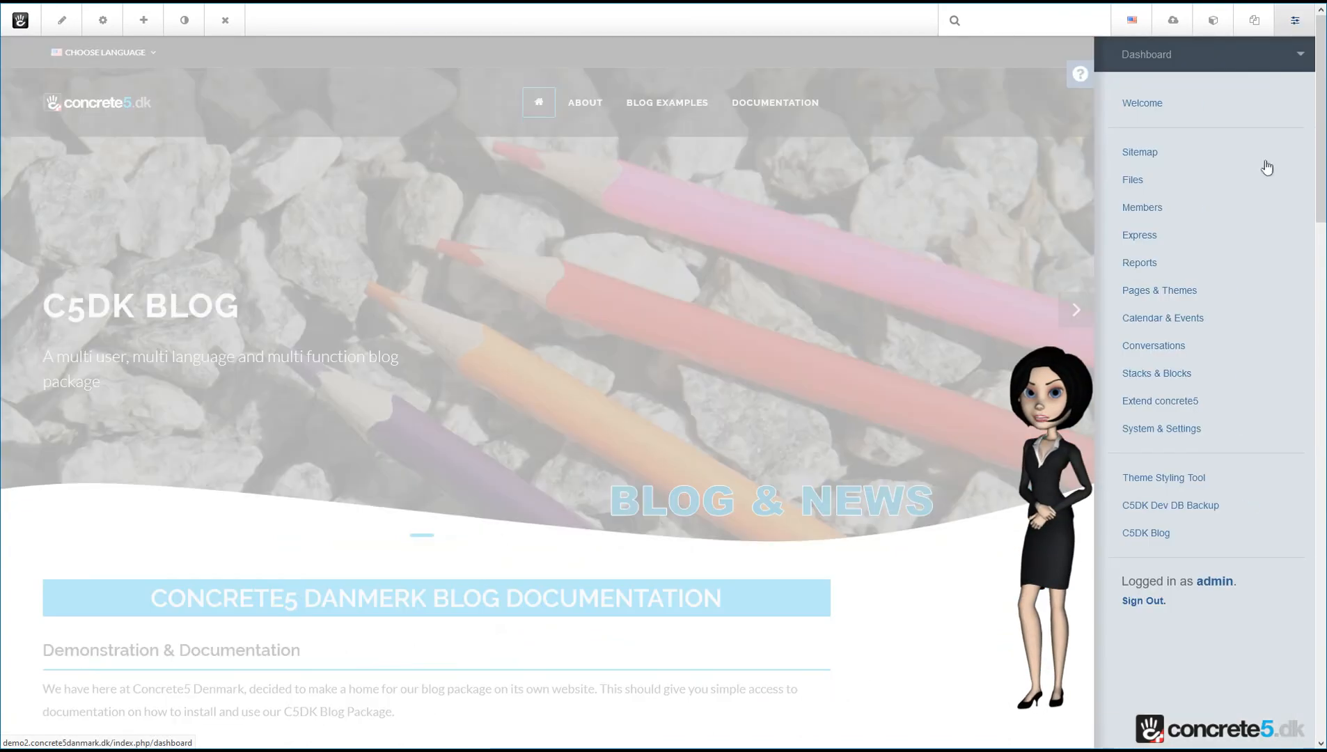
pyautogui.click(1153, 534)
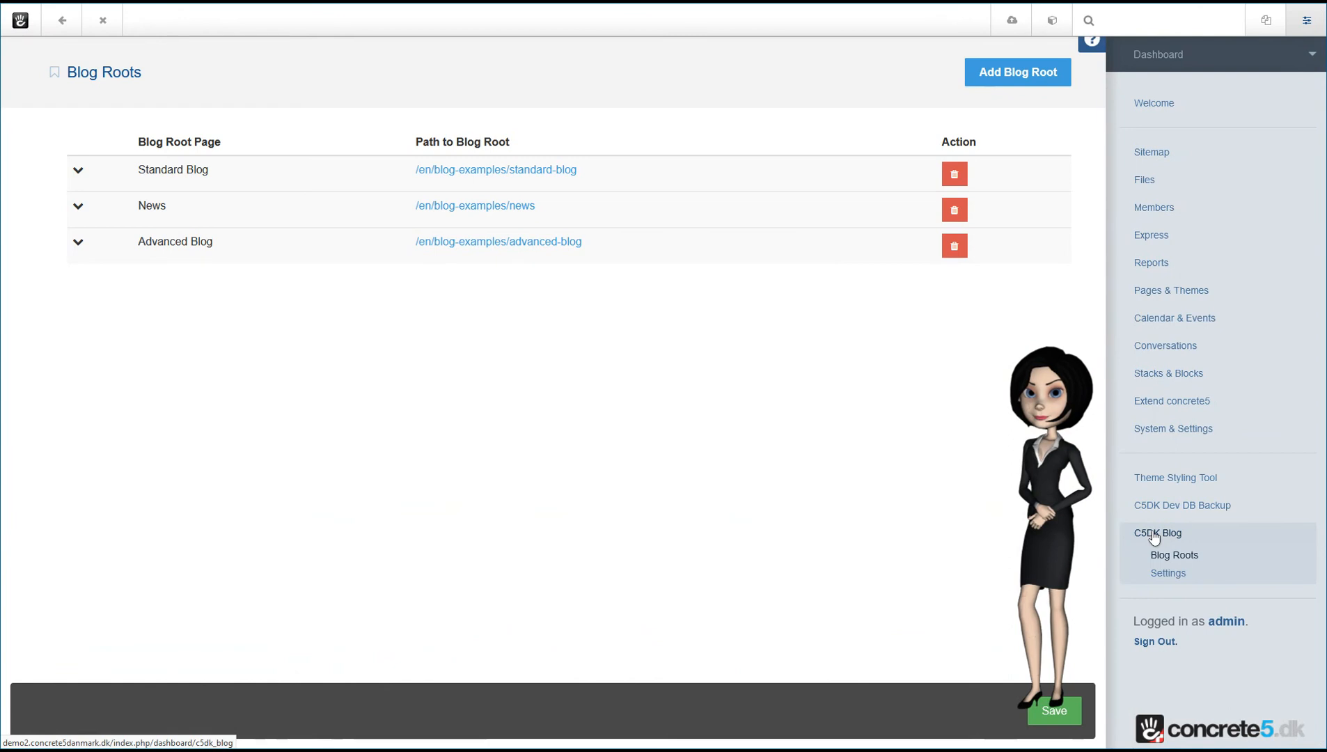
pyautogui.click(78, 207)
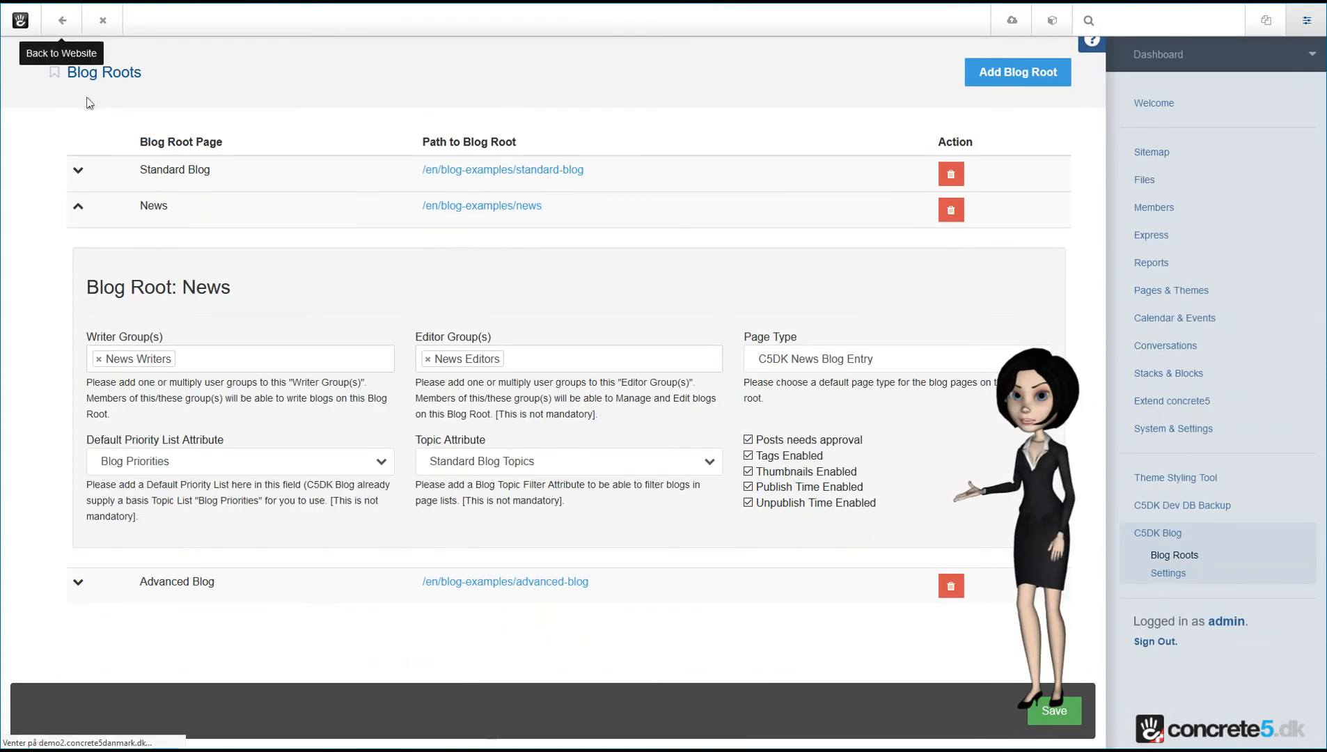
# Step: Return to the website, open the News example page, and look through its listed articles
pyautogui.click(64, 24)
pyautogui.moveTo(888, 105)
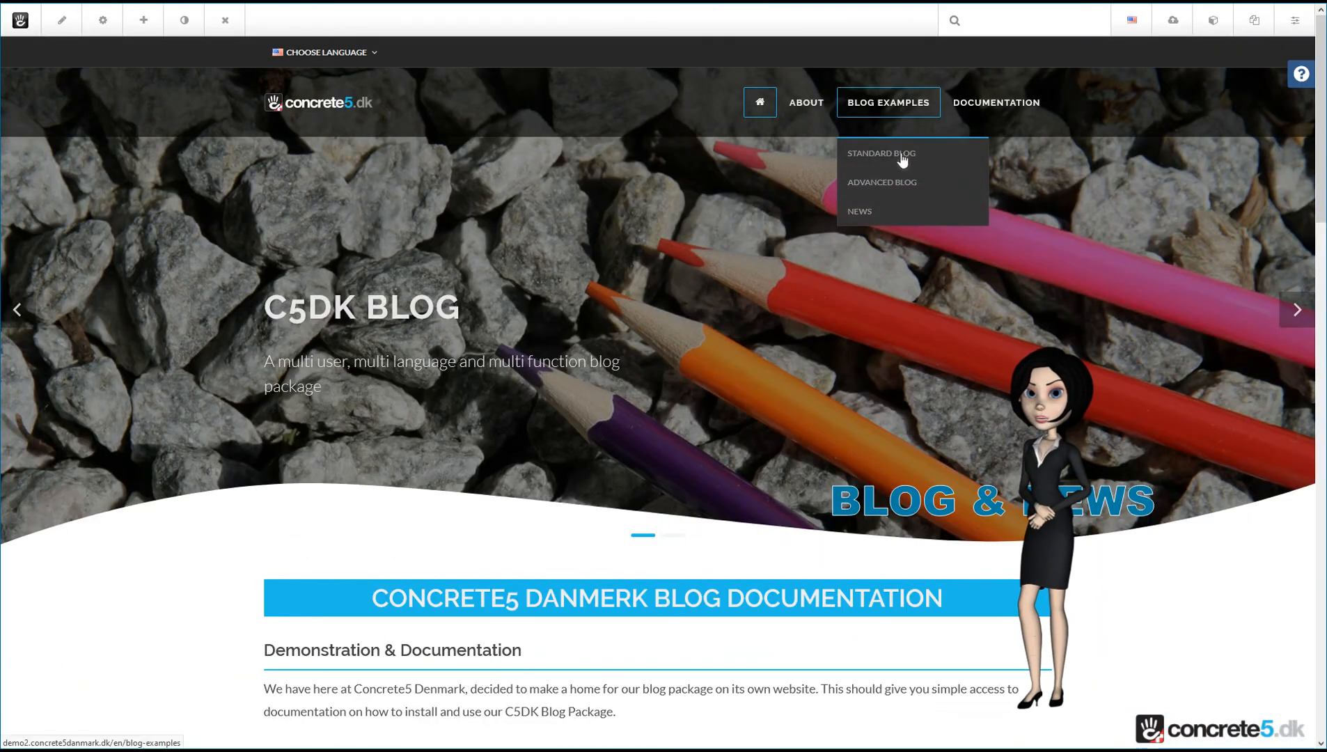
pyautogui.click(870, 213)
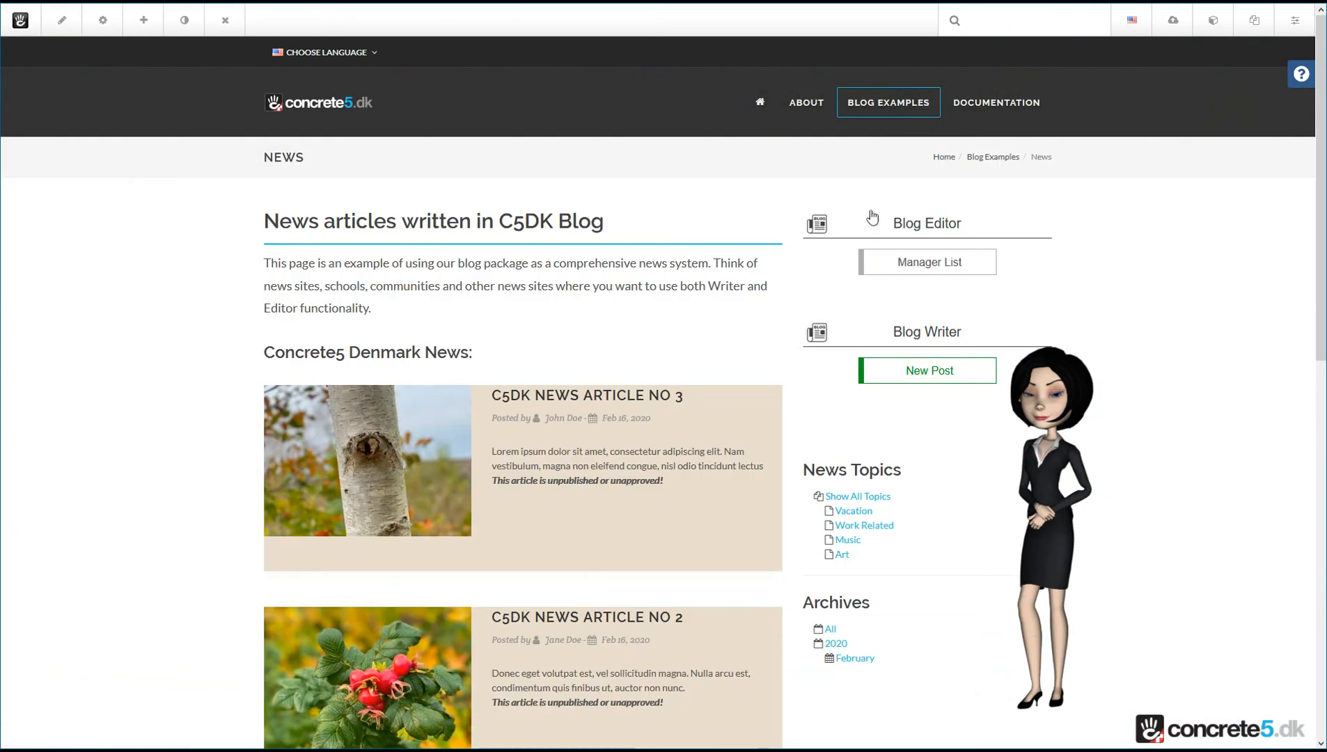
pyautogui.scroll(-1, 1167, 290)
pyautogui.scroll(-4, 1165, 284)
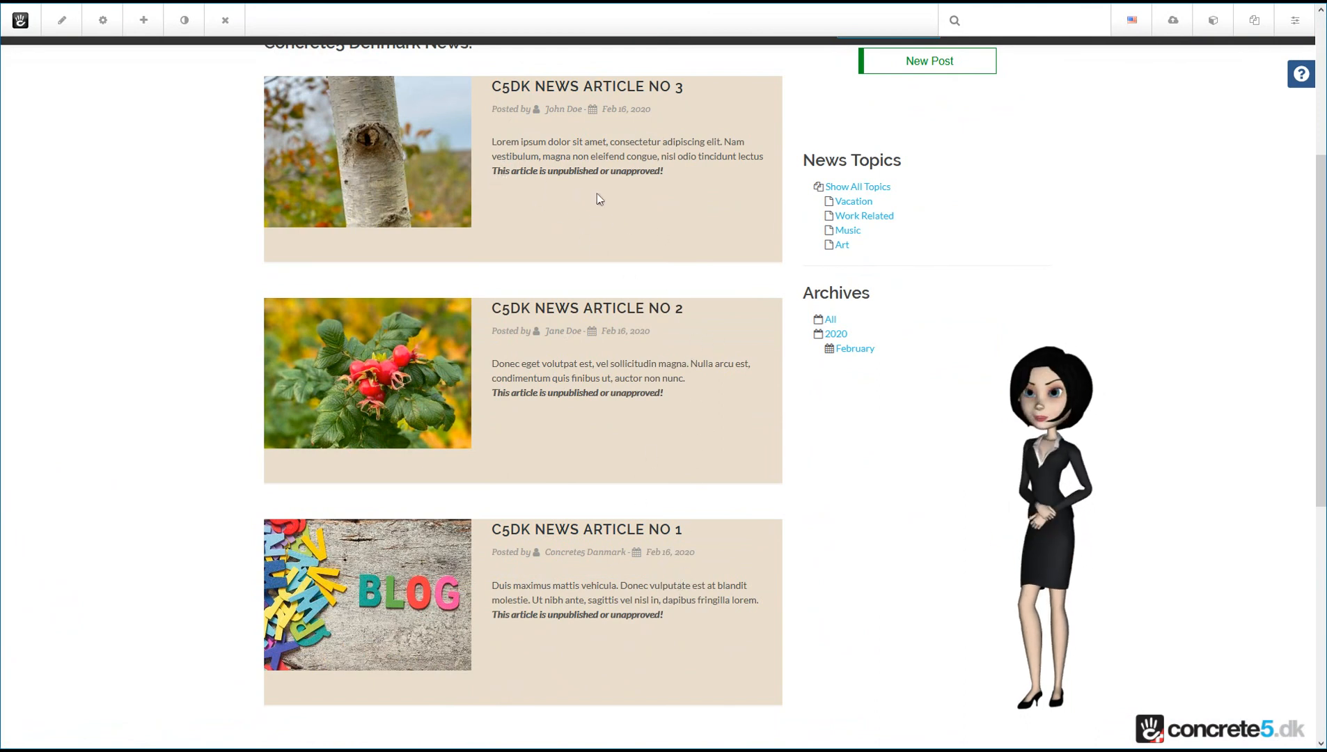
pyautogui.scroll(1, 598, 195)
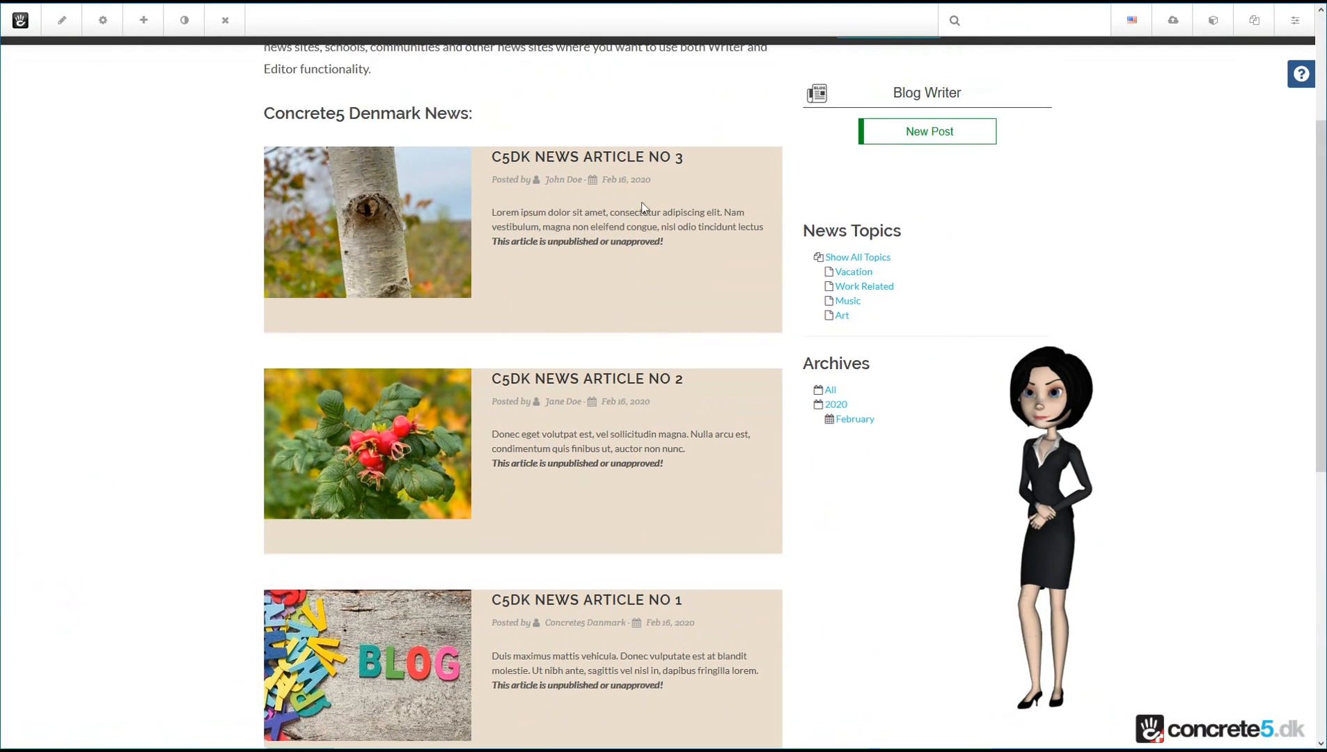
pyautogui.scroll(1, 703, 214)
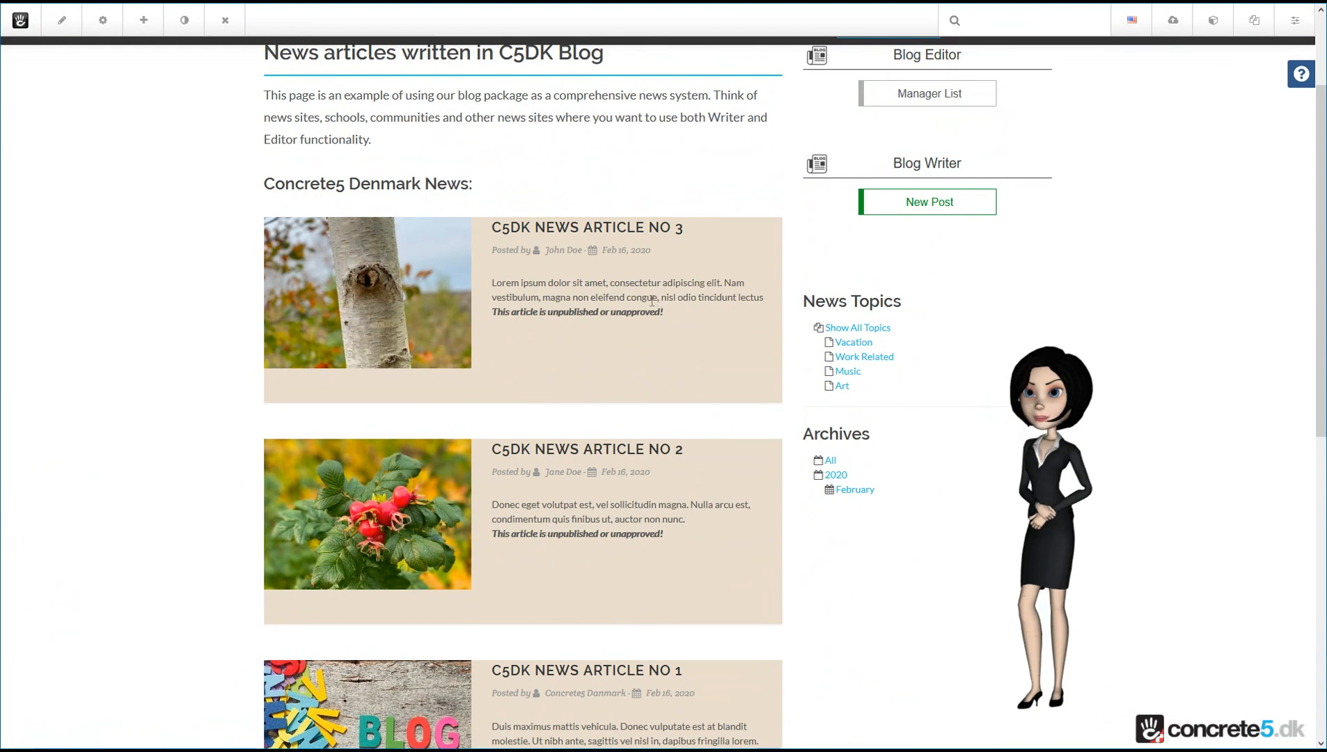
# Step: Open C5DK News article no 3, approve it, and return to the News listing
pyautogui.click(597, 232)
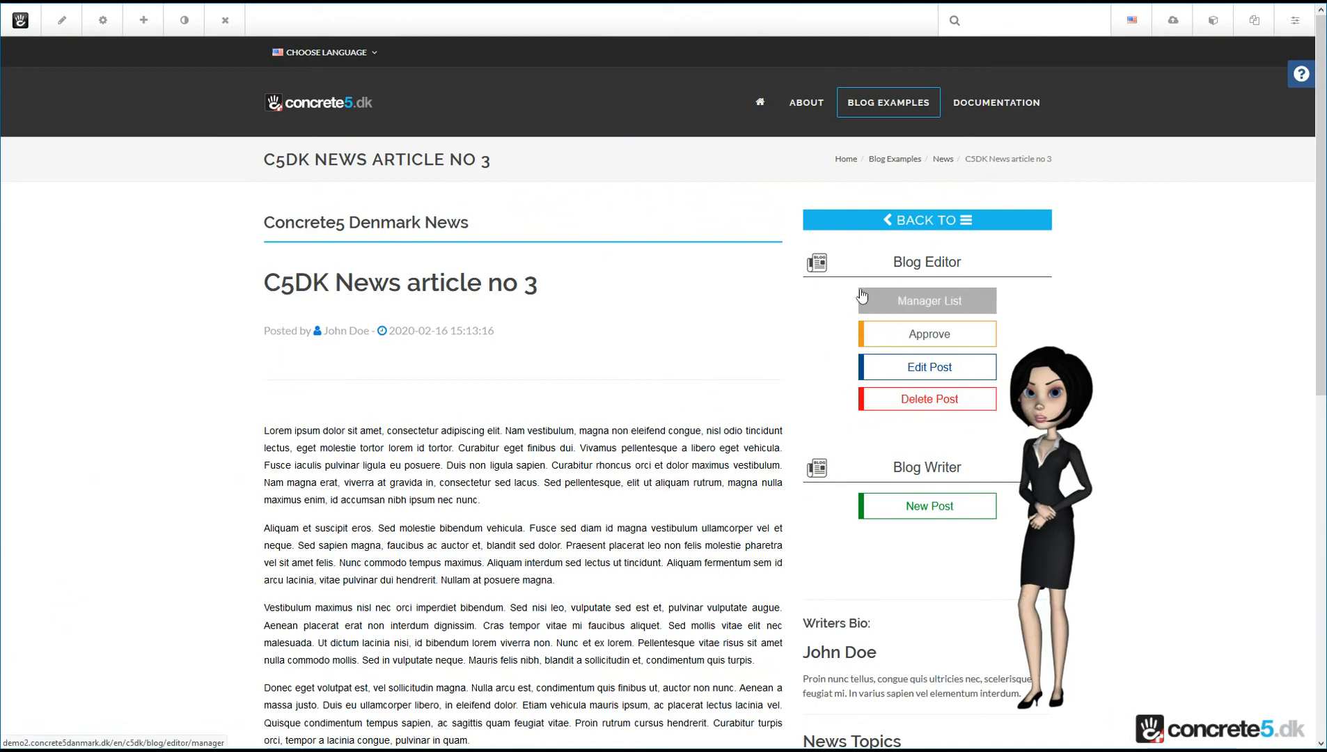
pyautogui.click(935, 336)
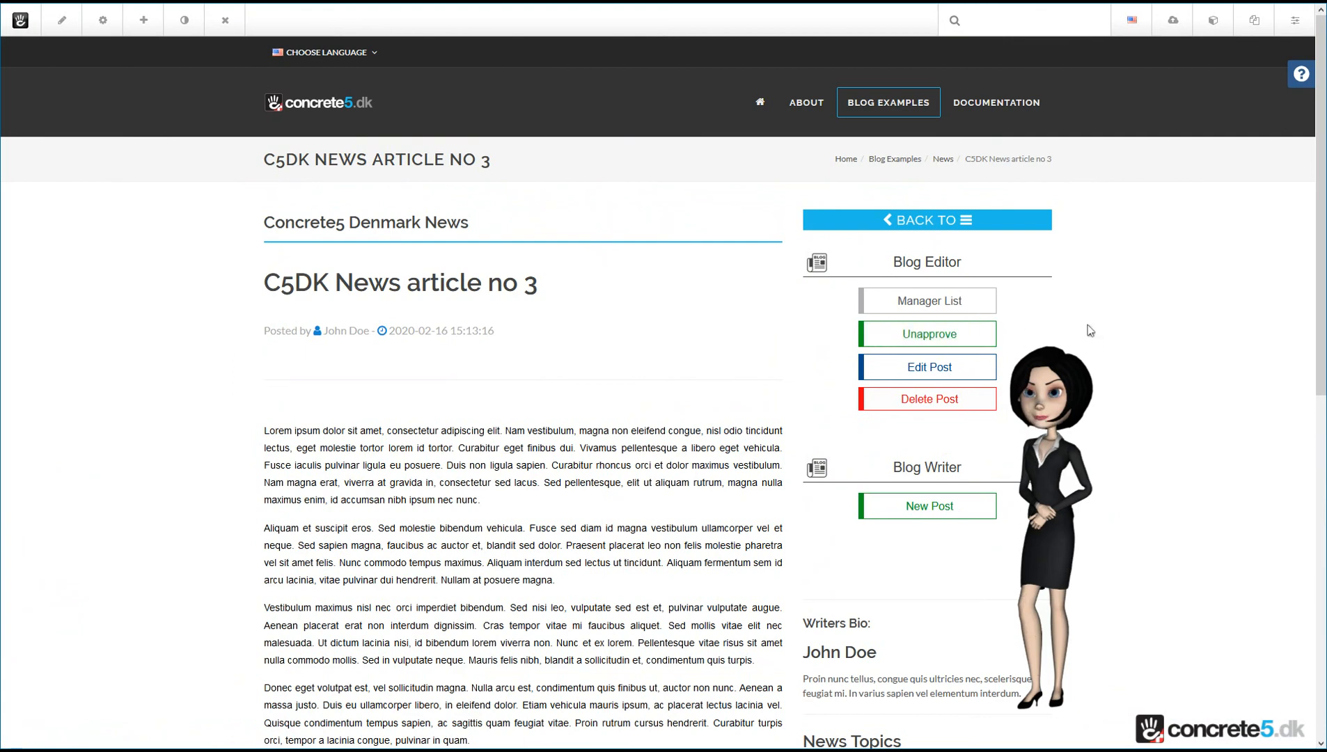
pyautogui.click(933, 228)
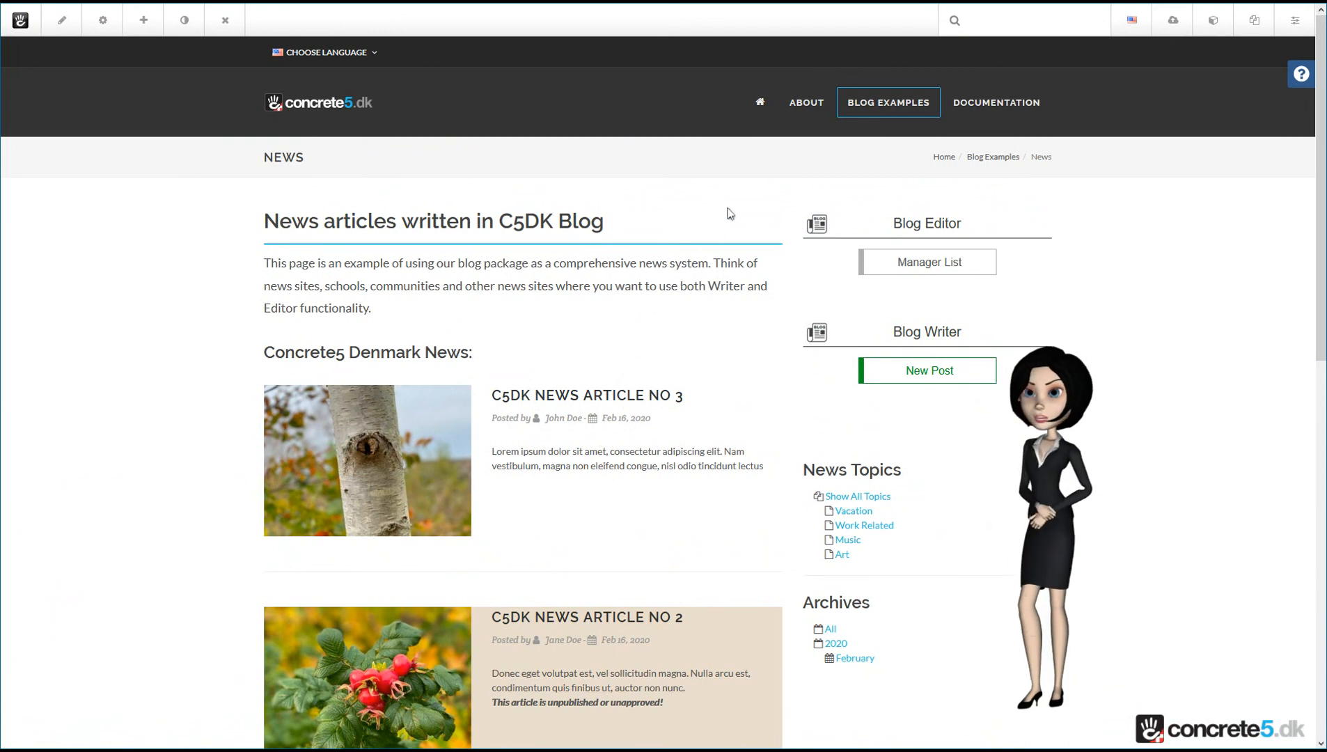
# Step: Examine the Top Story area on the home page and on the Blog Examples page
pyautogui.click(759, 103)
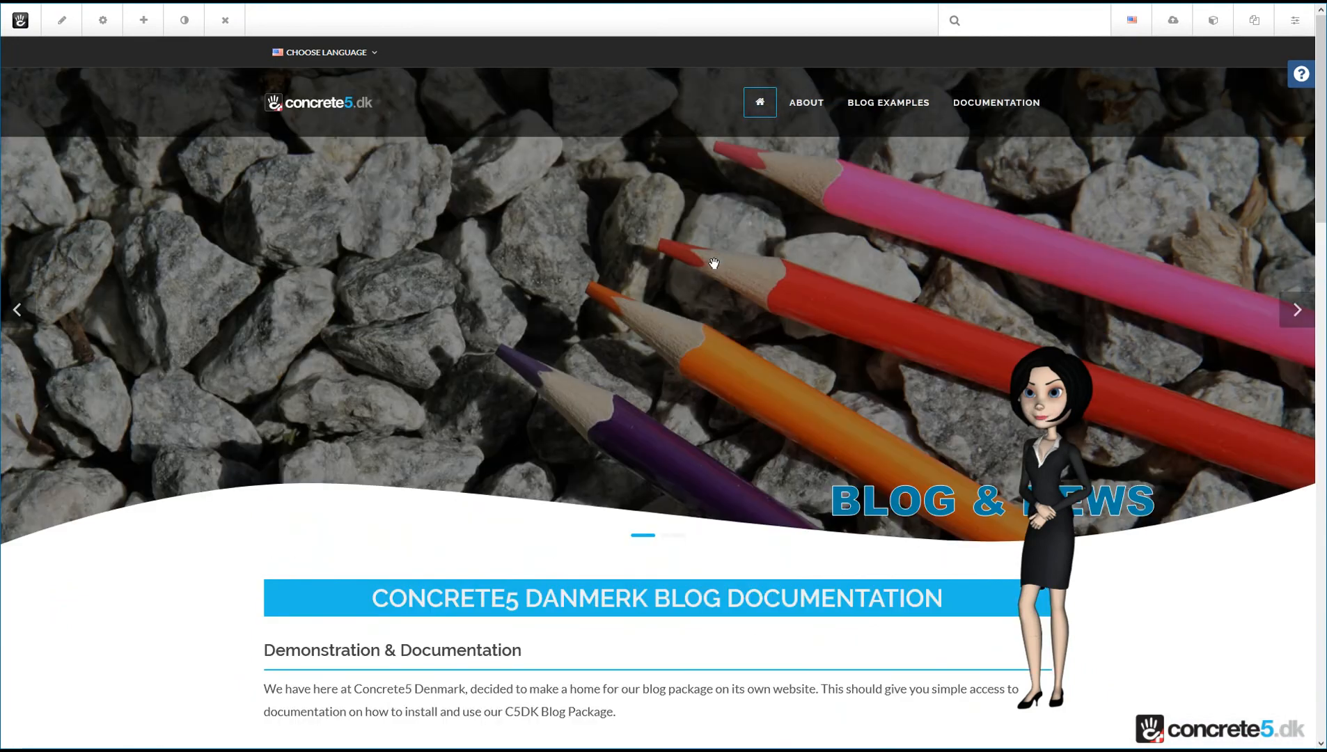
pyautogui.scroll(-7, 713, 263)
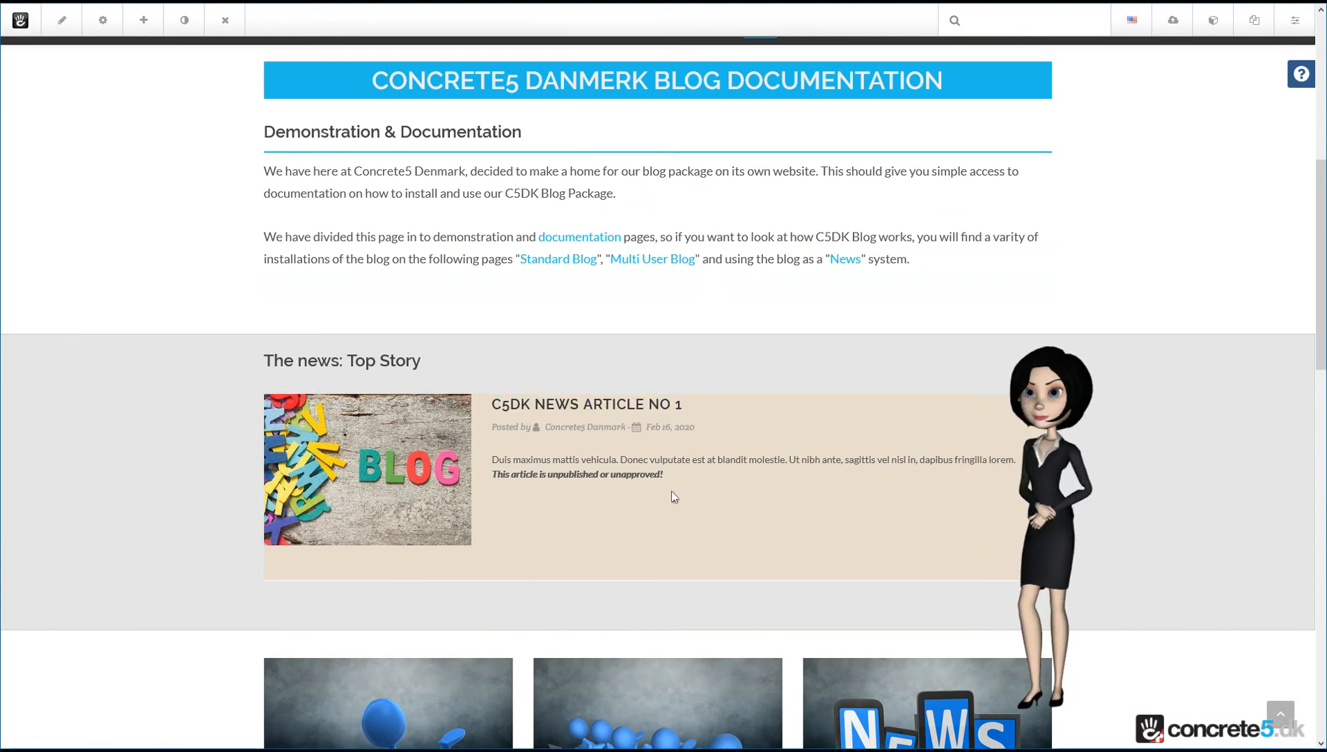
pyautogui.scroll(8, 657, 474)
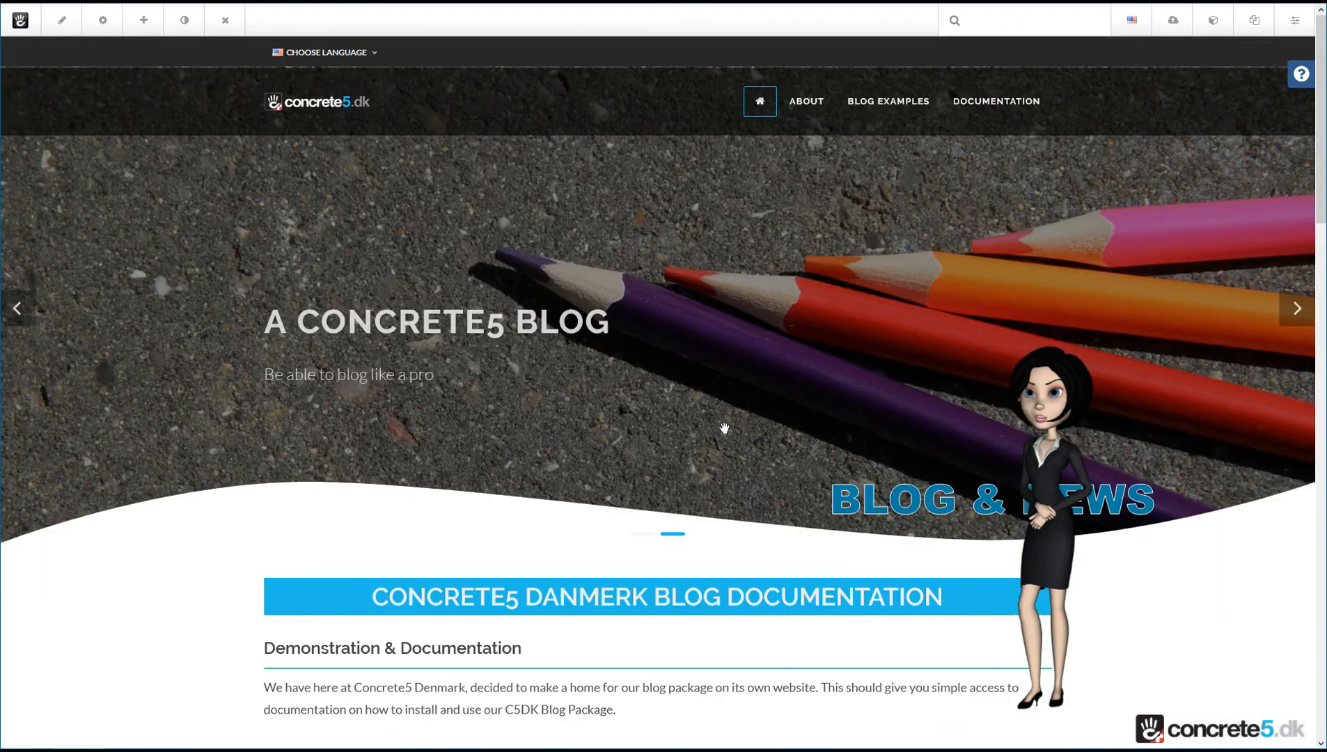
pyautogui.moveTo(893, 116)
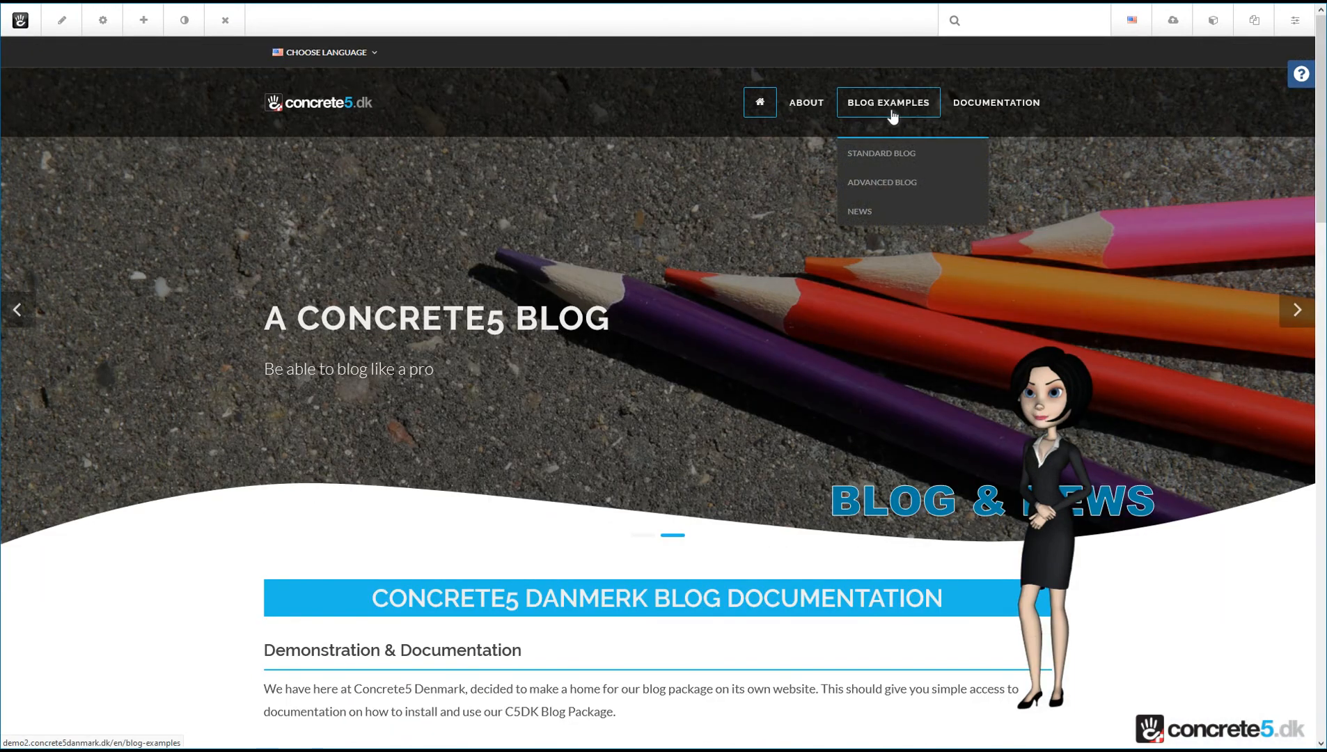
pyautogui.click(893, 116)
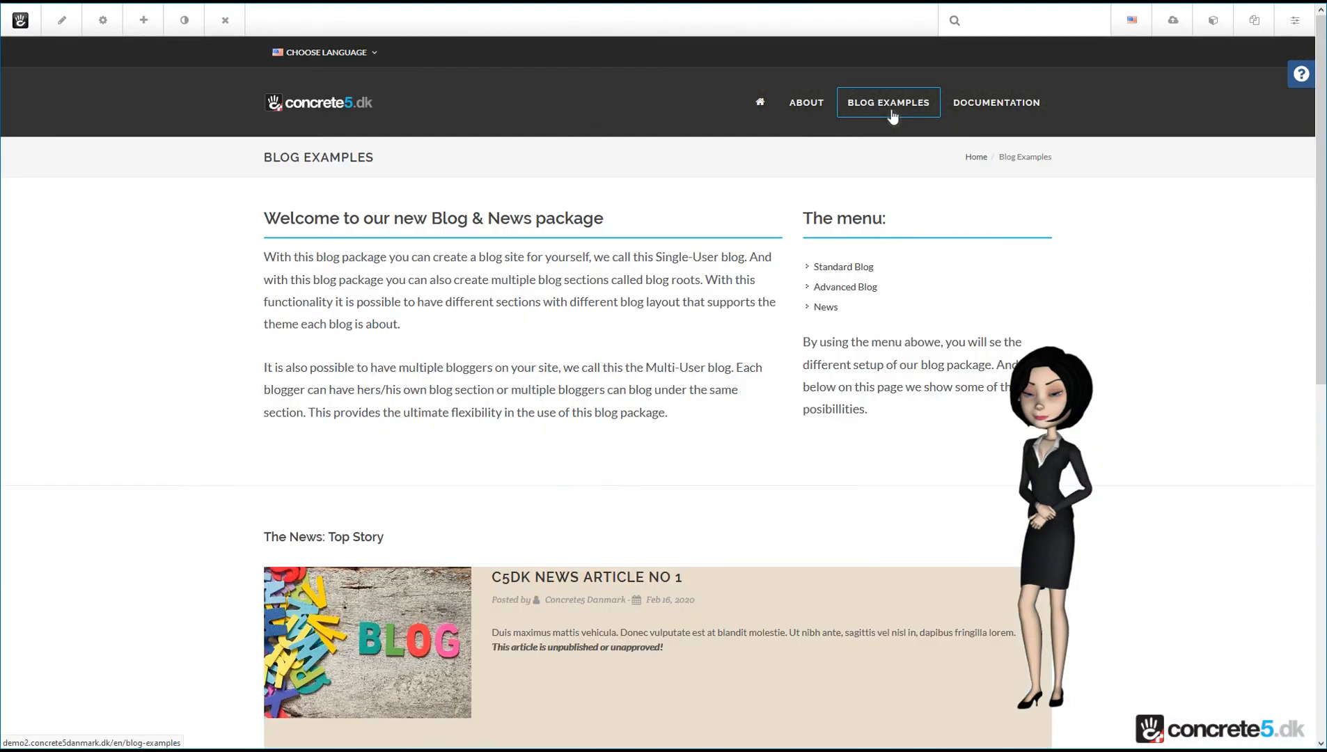
# Step: Open the News example page and bring up the News root's posts in the C5DK Blog Editor Manager
pyautogui.click(825, 307)
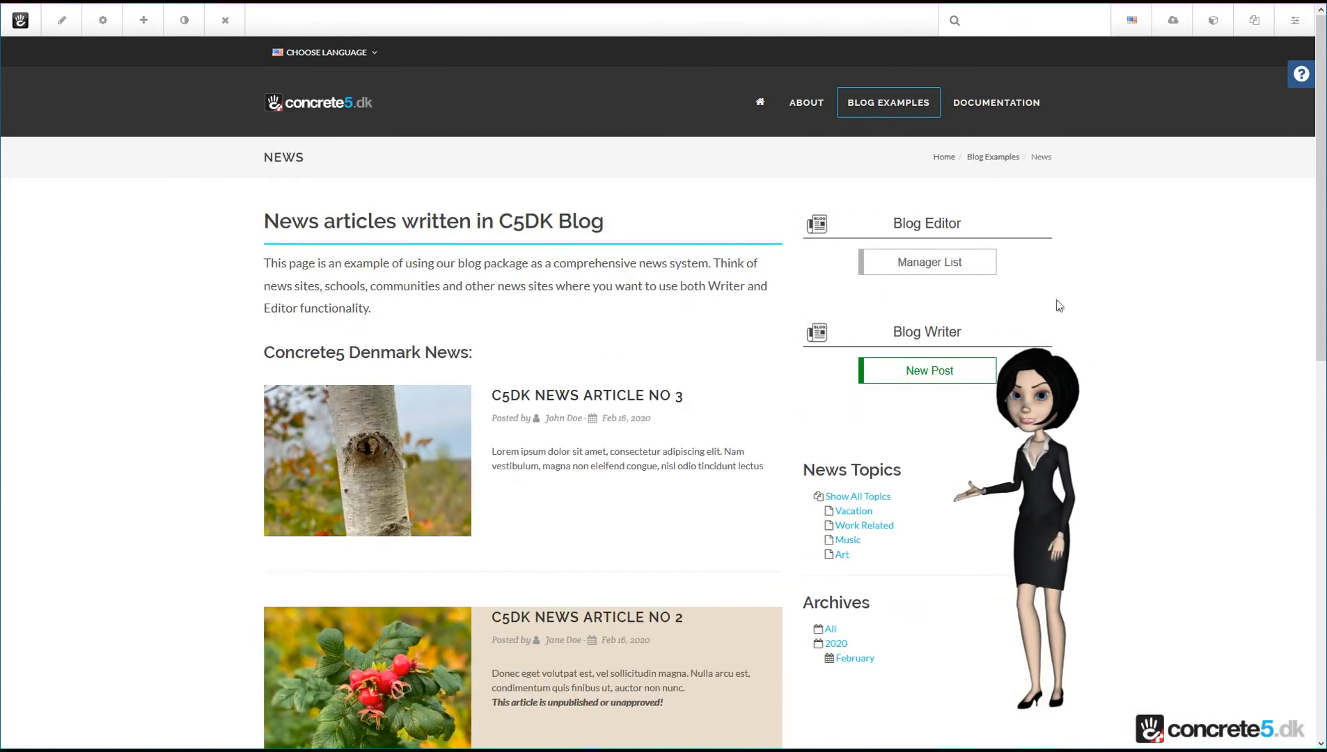
pyautogui.click(930, 264)
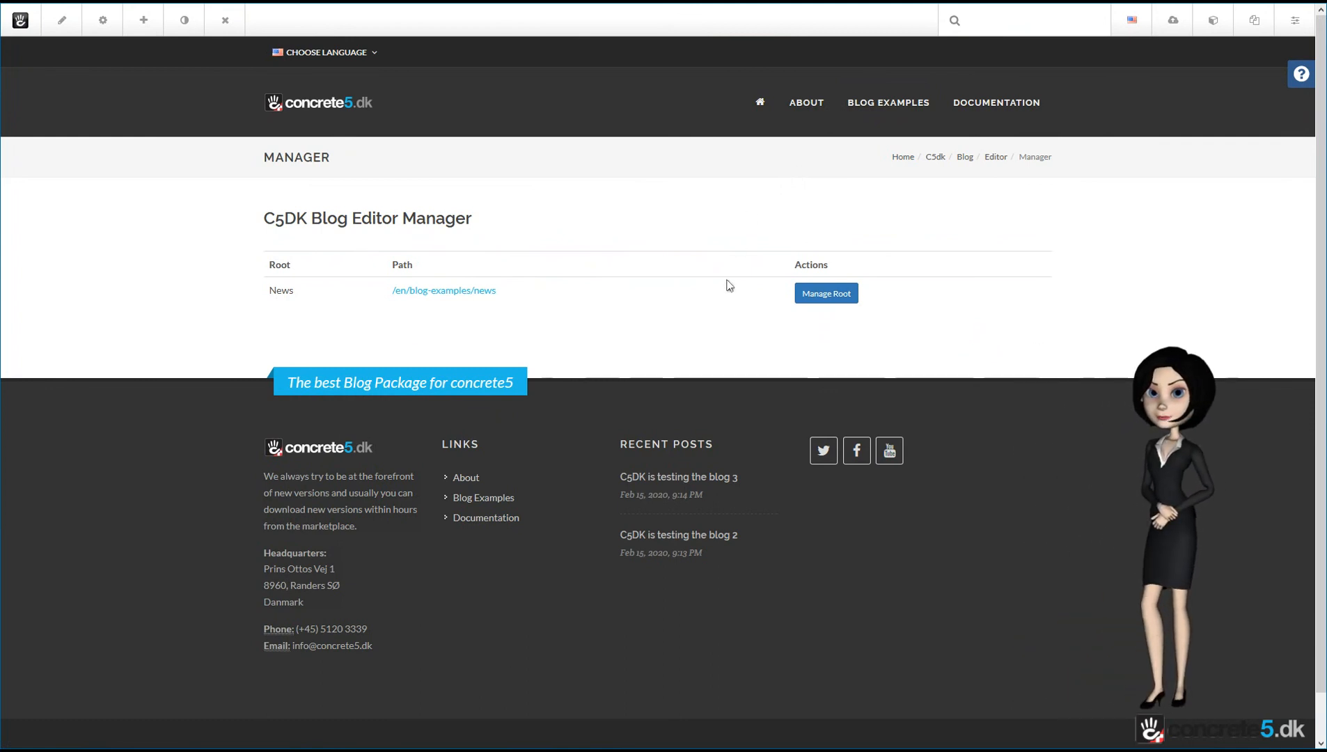
pyautogui.click(840, 301)
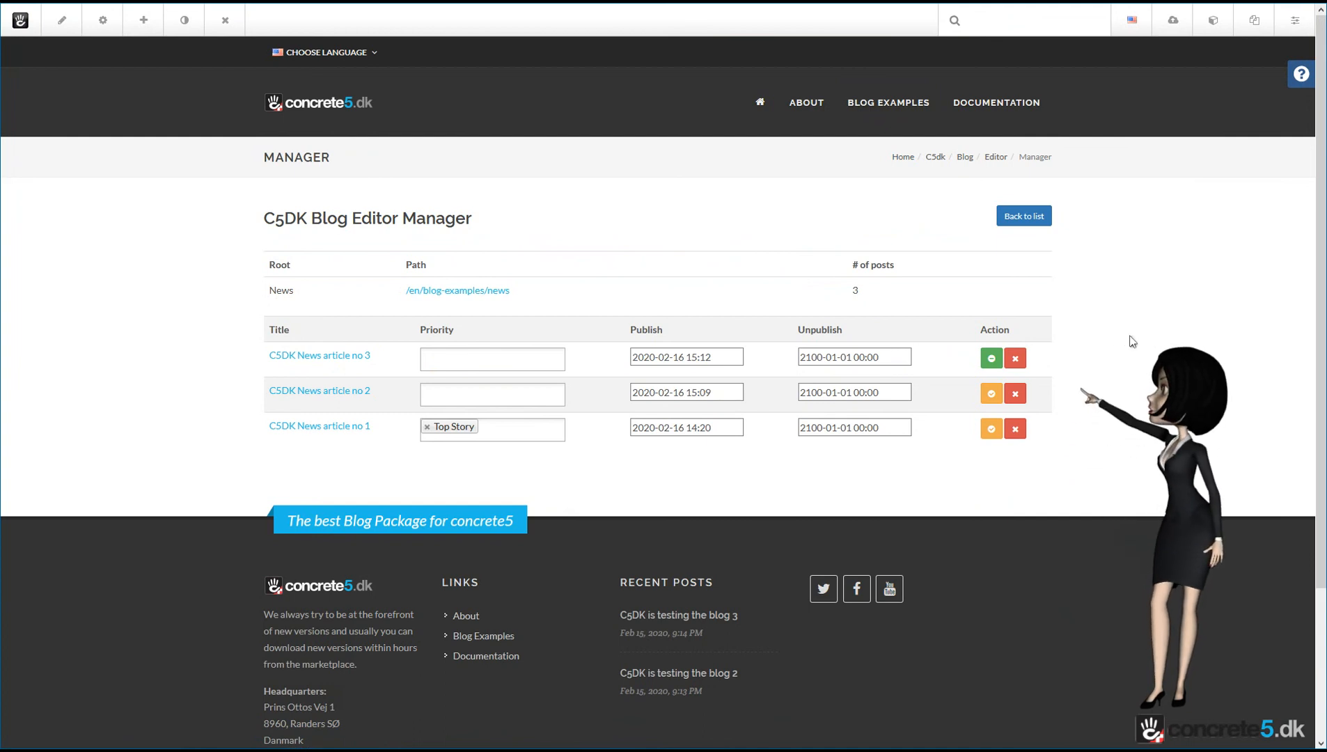
pyautogui.click(991, 358)
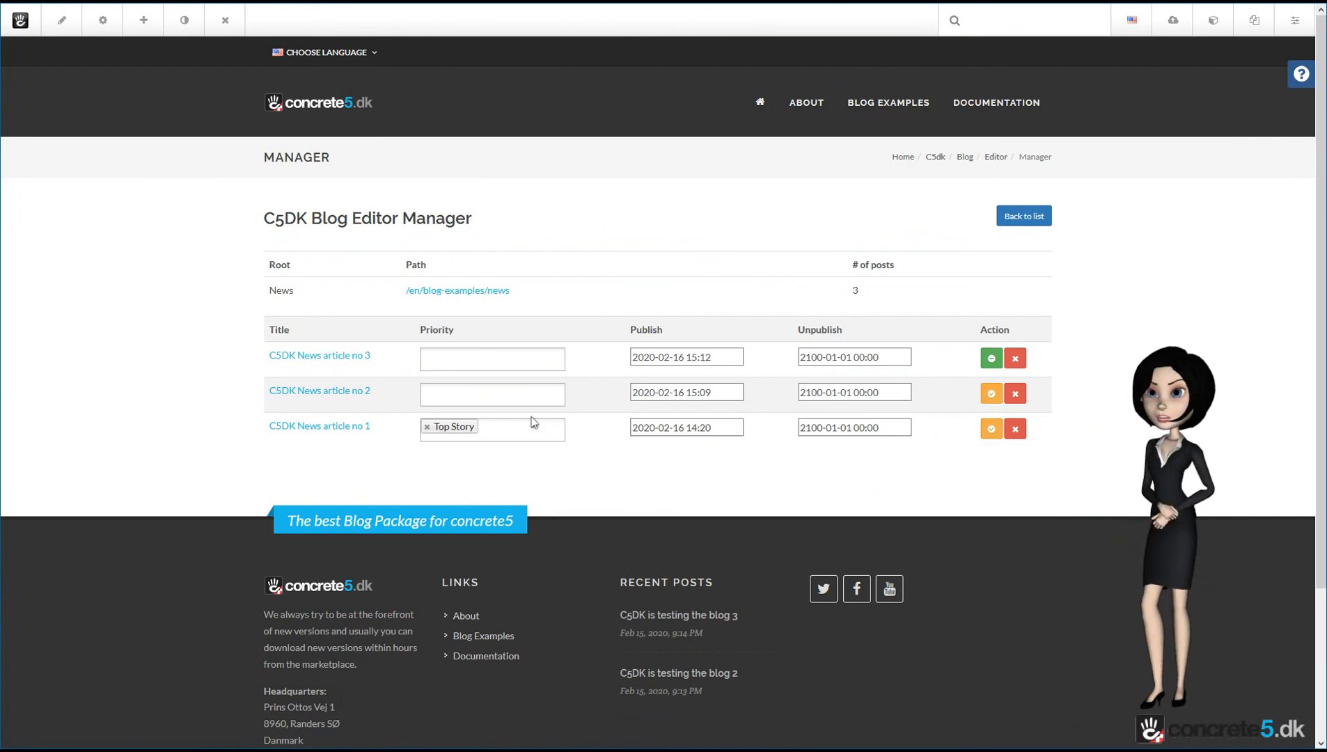
# Step: Set and save the Breaking priority for C5DK News articles no 2 and no 3, and approve articles no 2 and no 1
pyautogui.click(441, 390)
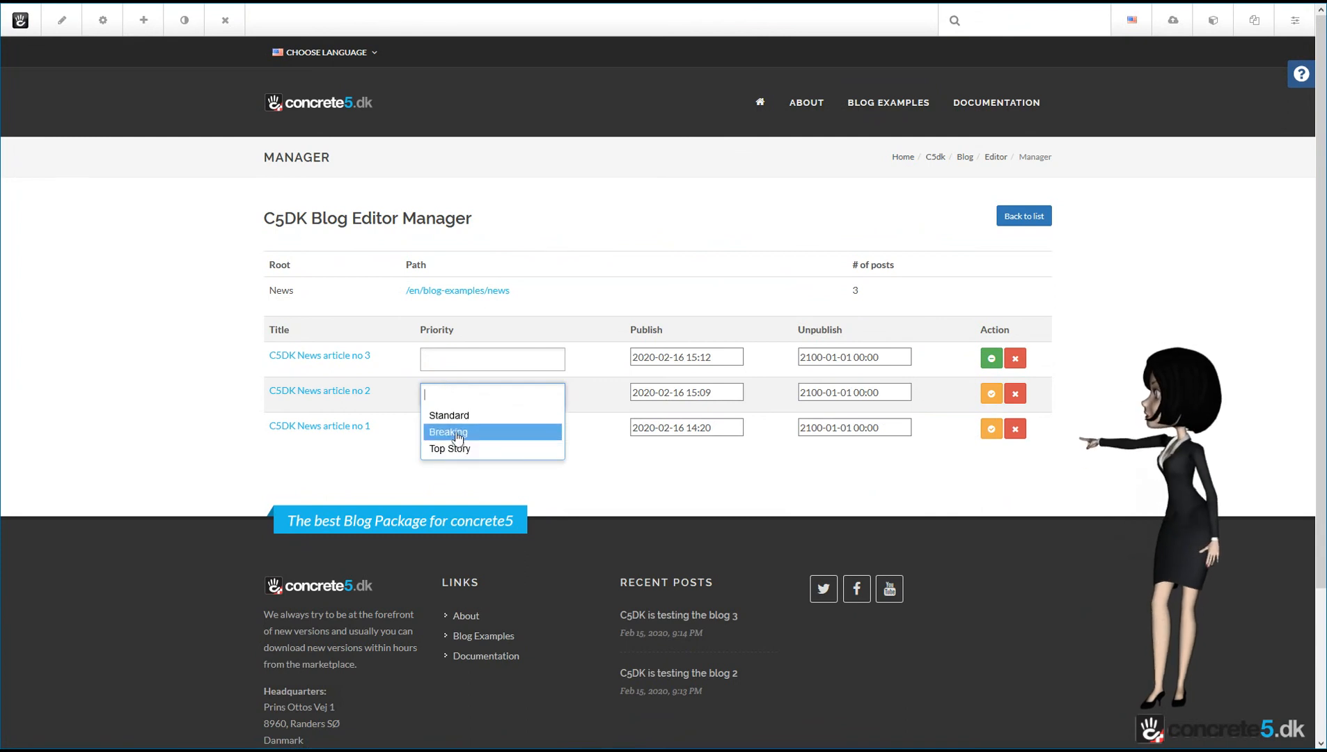
pyautogui.click(457, 435)
pyautogui.click(459, 366)
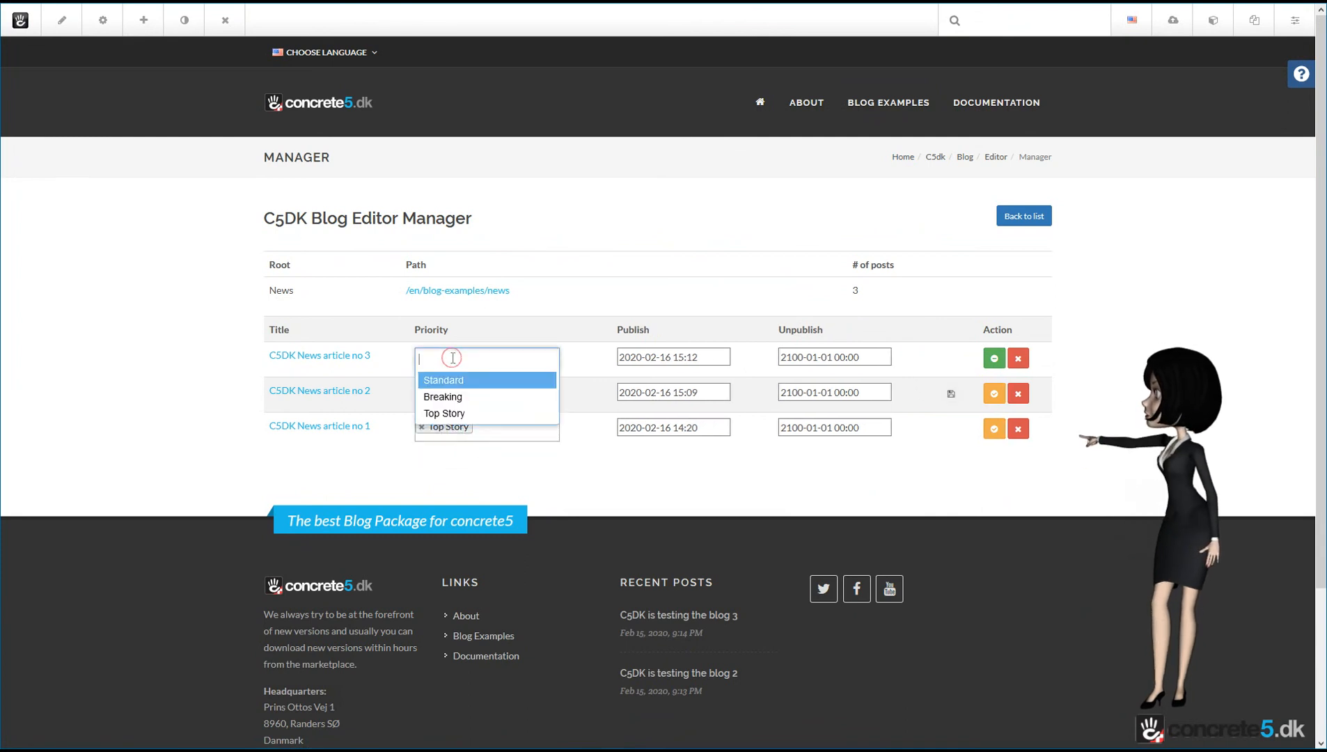
pyautogui.click(457, 395)
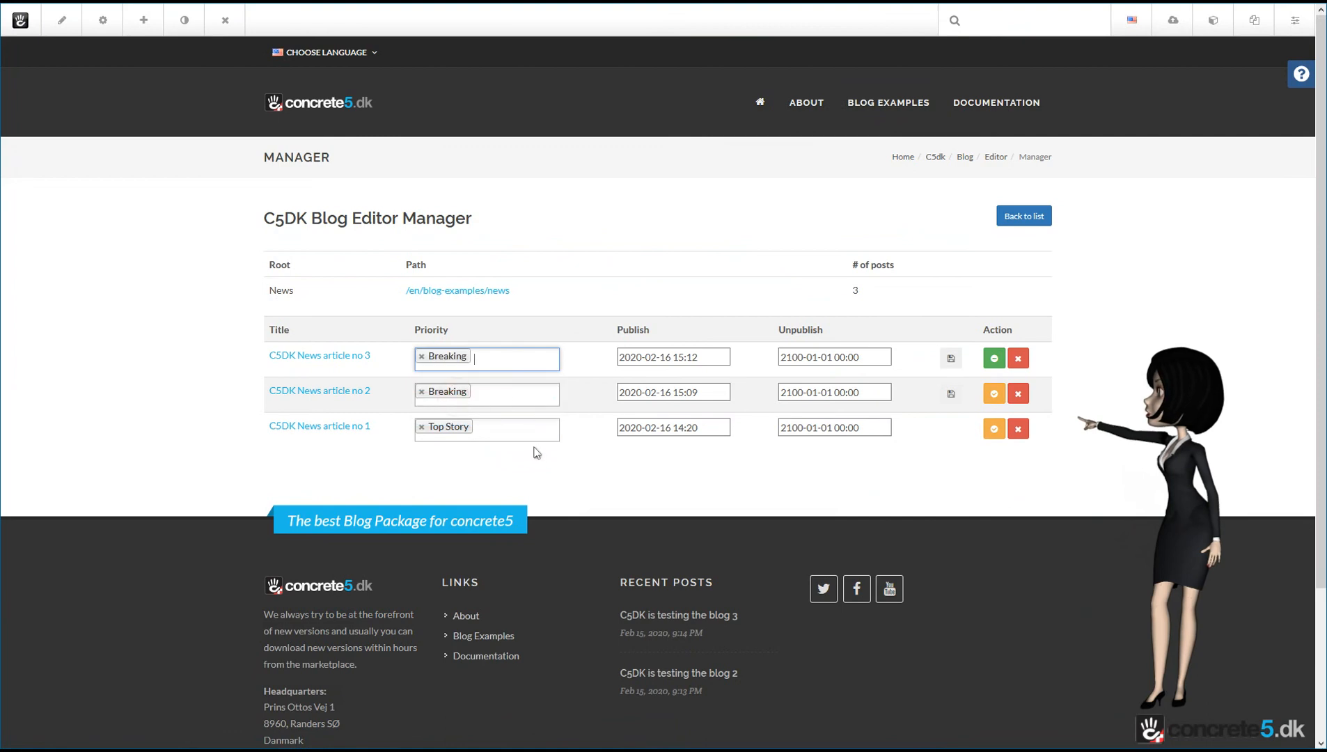
pyautogui.click(951, 395)
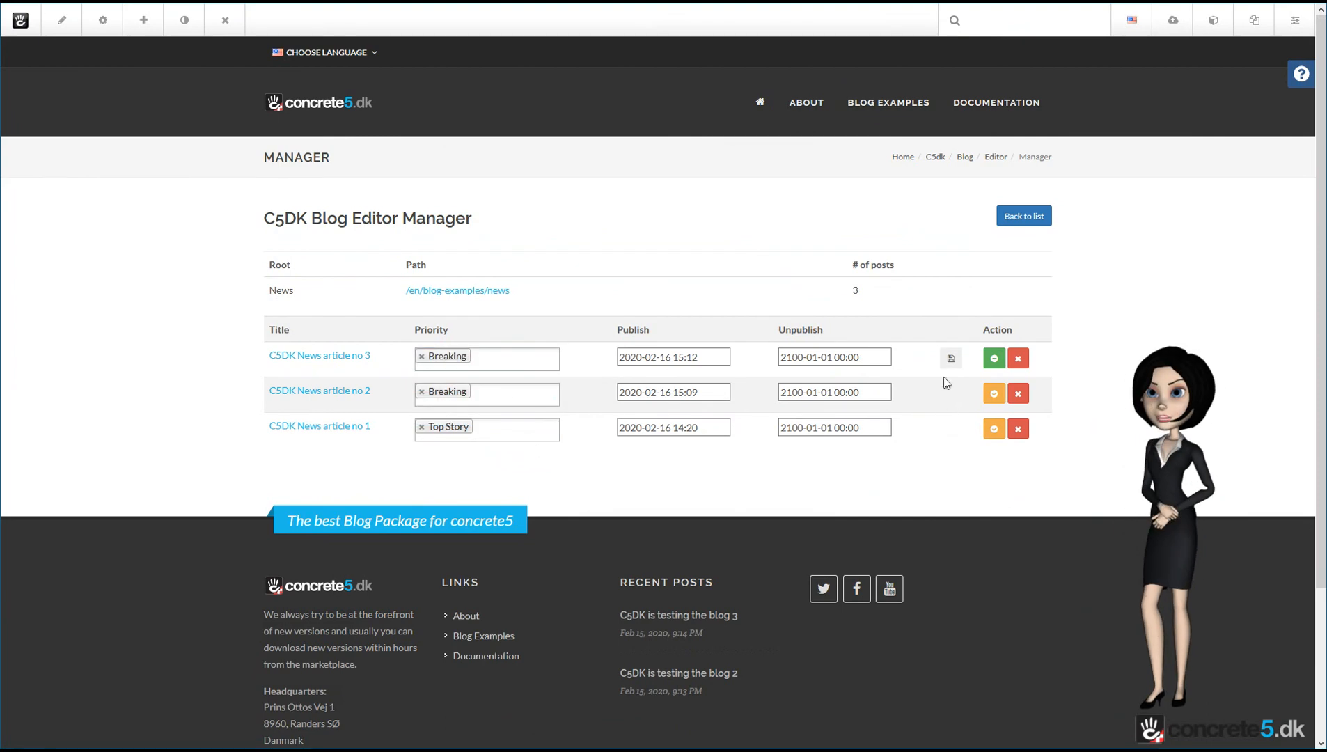
pyautogui.click(950, 358)
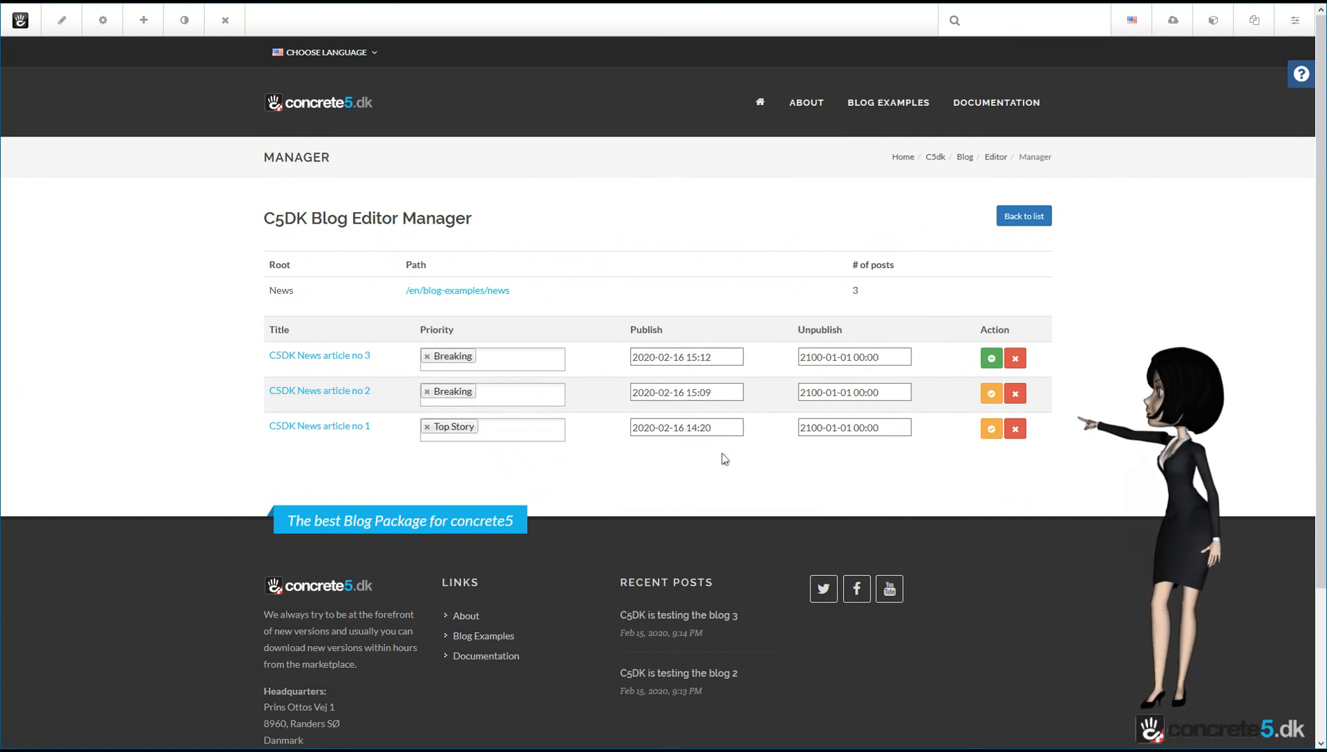
pyautogui.click(992, 397)
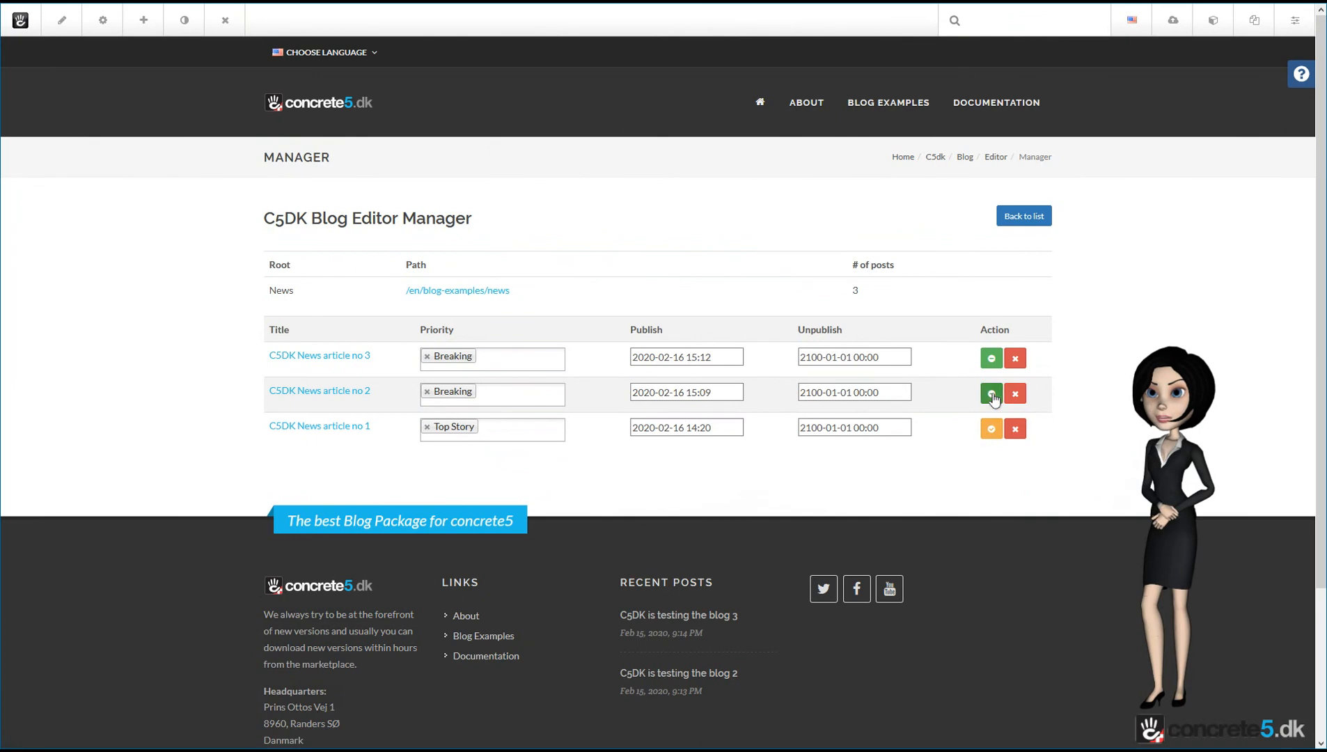
pyautogui.click(992, 430)
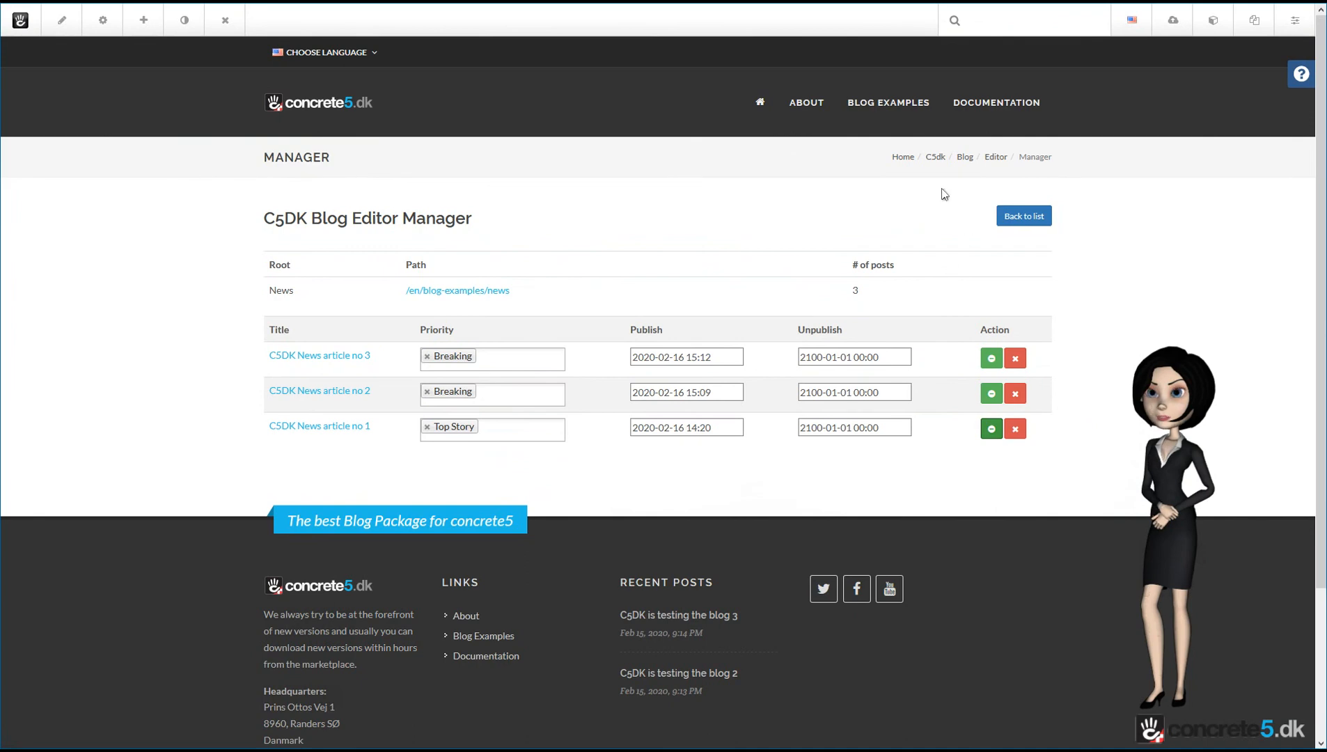
# Step: Open the Blog Examples page and review its Top Story and Breaking News sections
pyautogui.moveTo(884, 109)
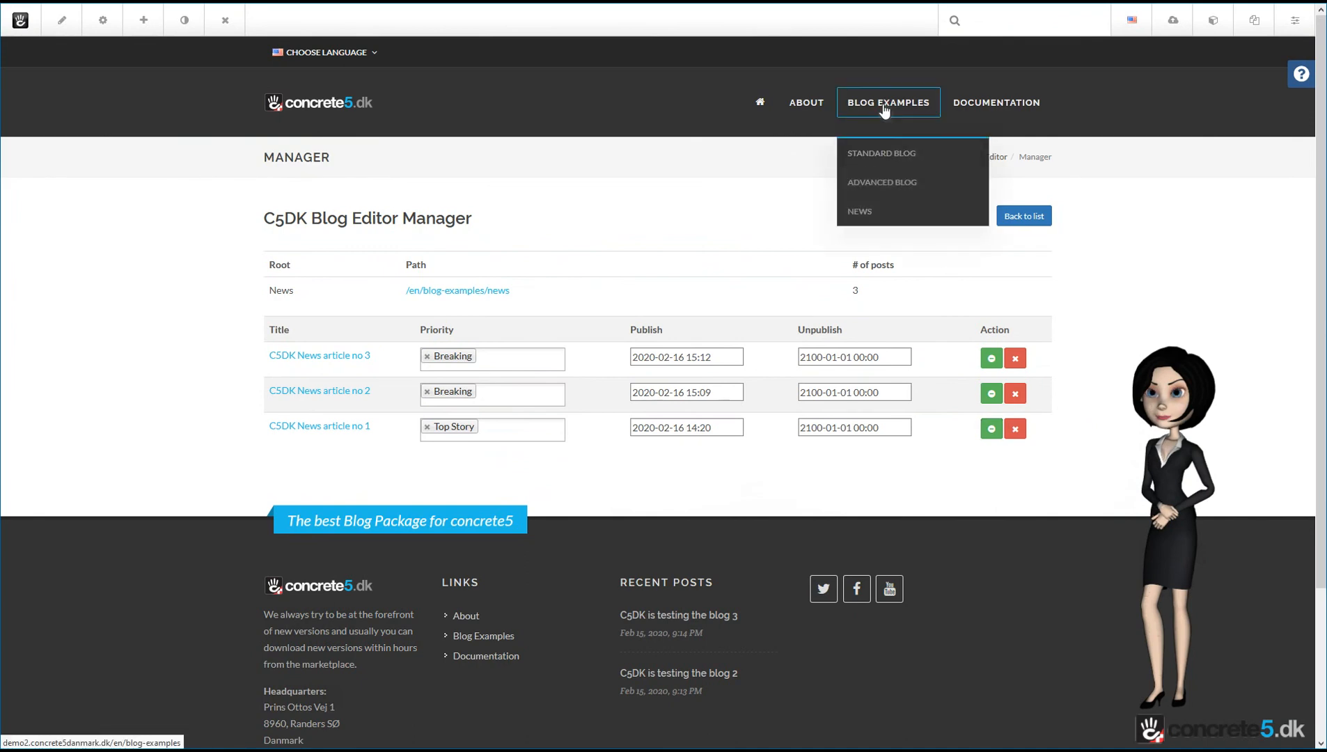
pyautogui.click(884, 110)
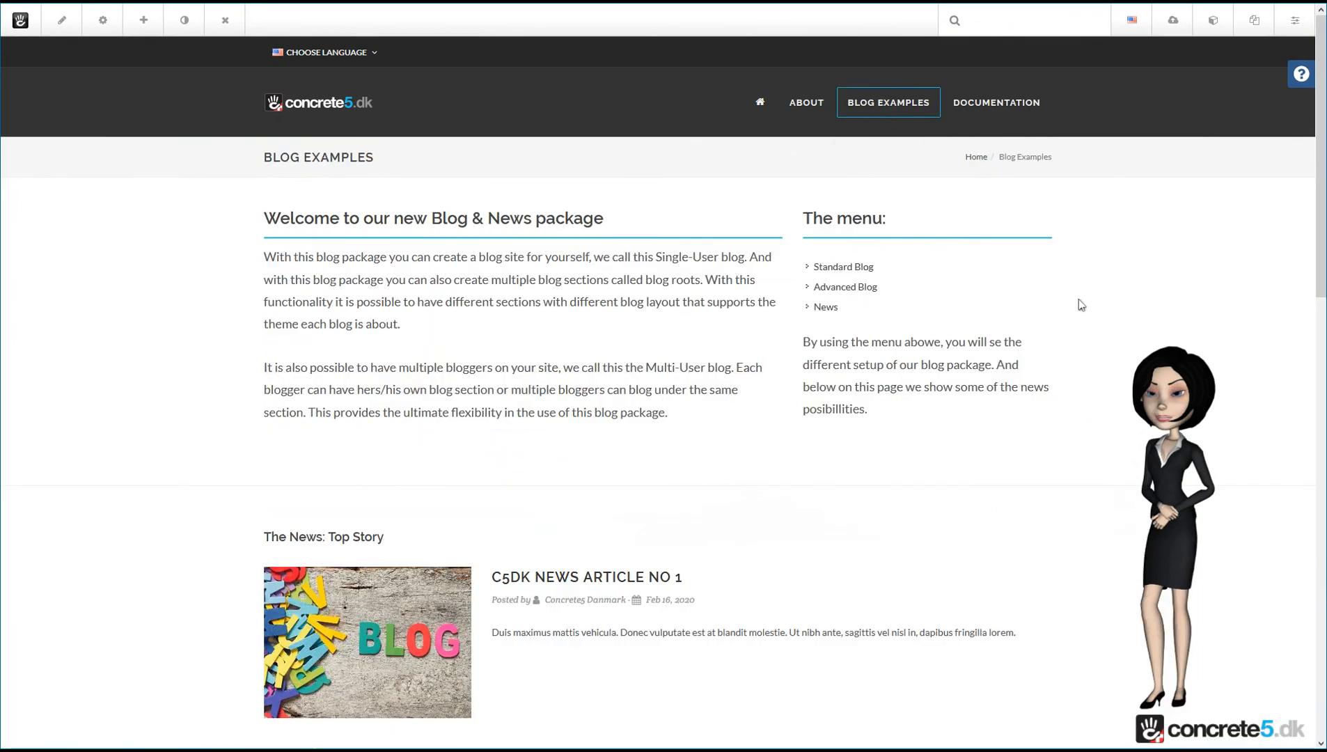
pyautogui.scroll(-3, 1079, 298)
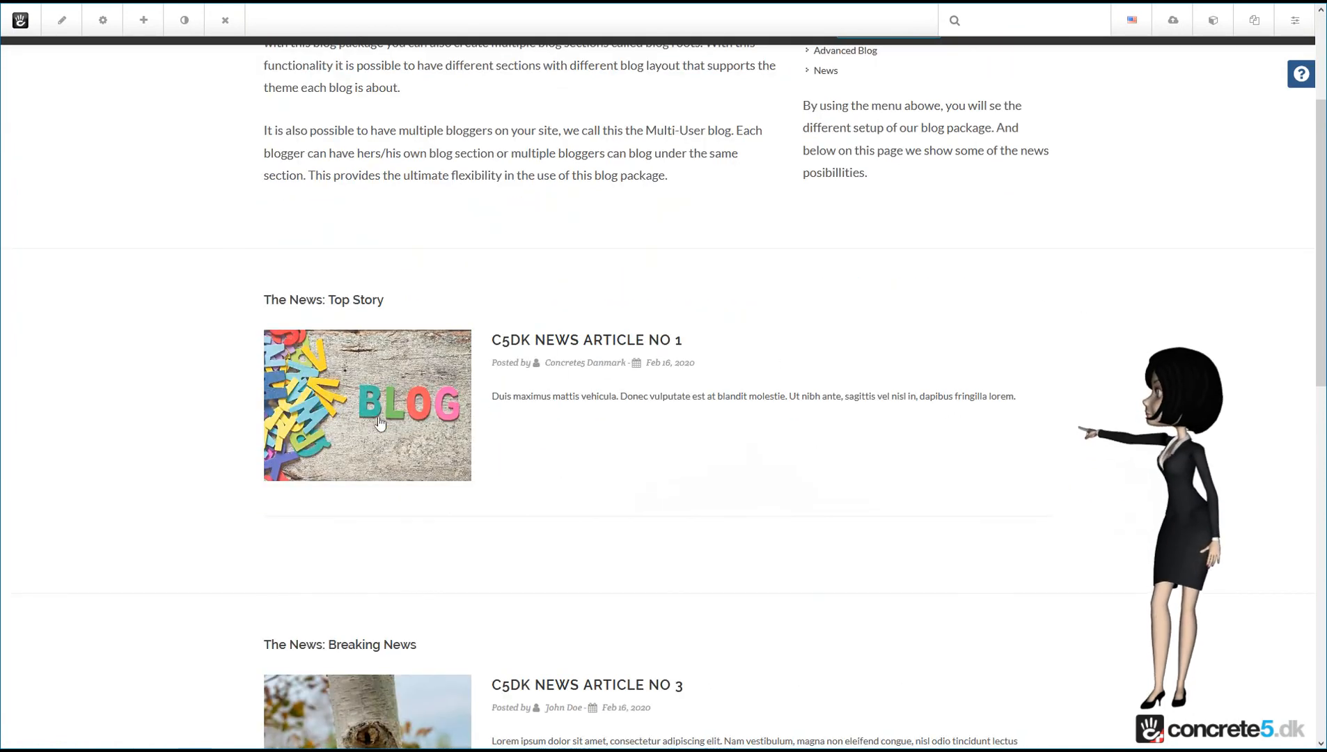
pyautogui.scroll(-3, 745, 397)
pyautogui.scroll(-2, 767, 387)
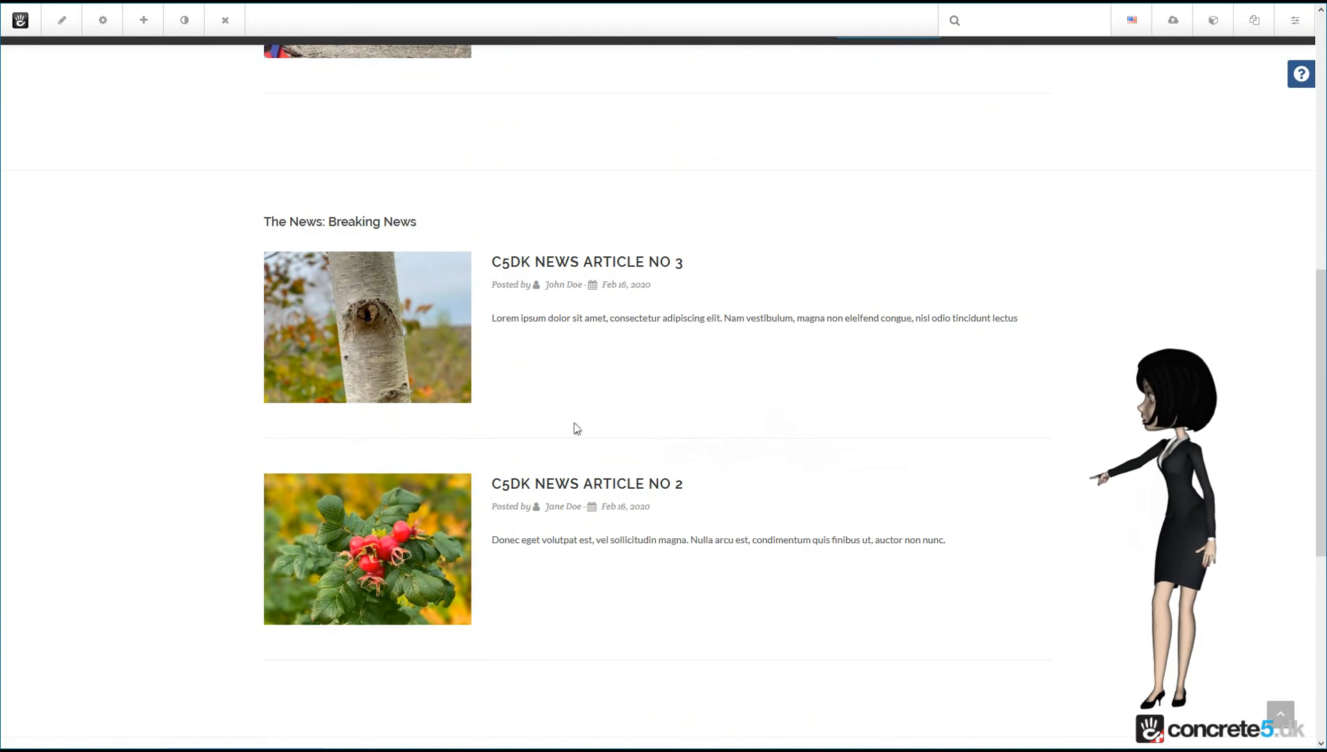
pyautogui.scroll(8, 738, 429)
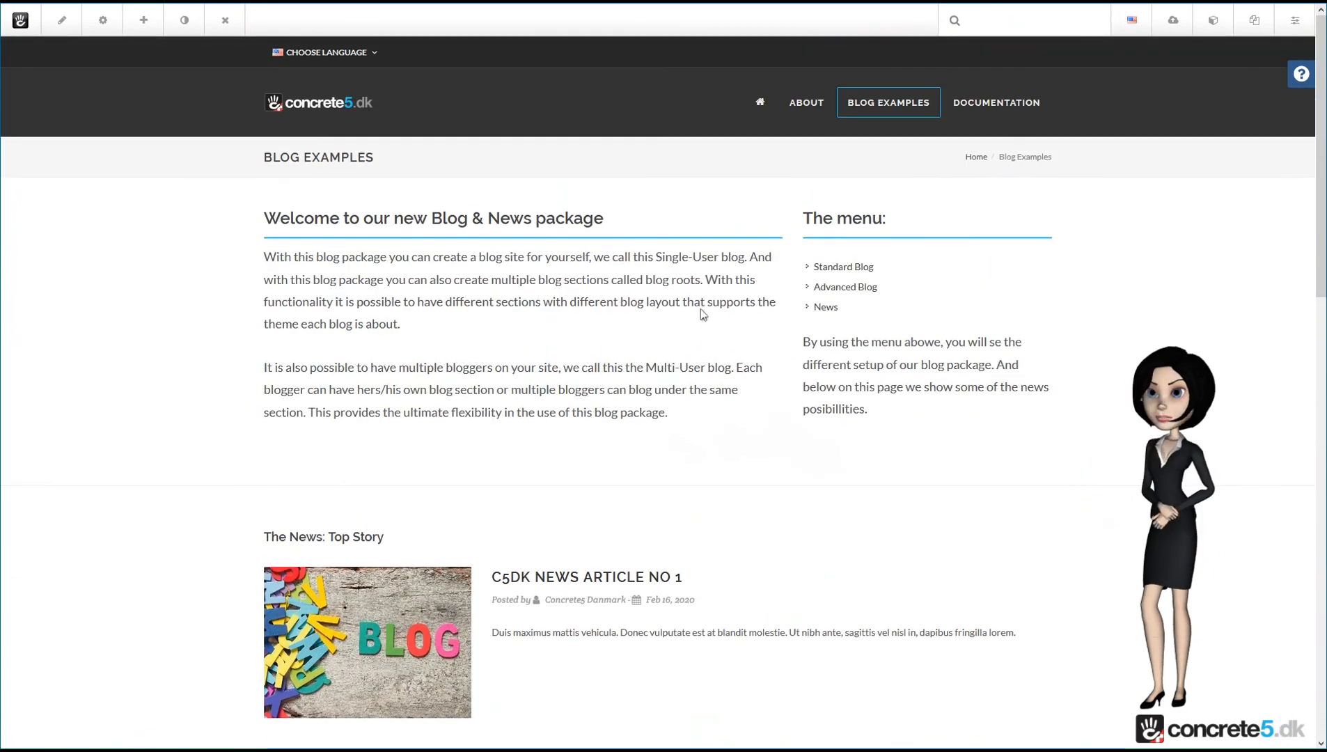
# Step: Return to the home page and review the article in its Top Story area
pyautogui.click(760, 105)
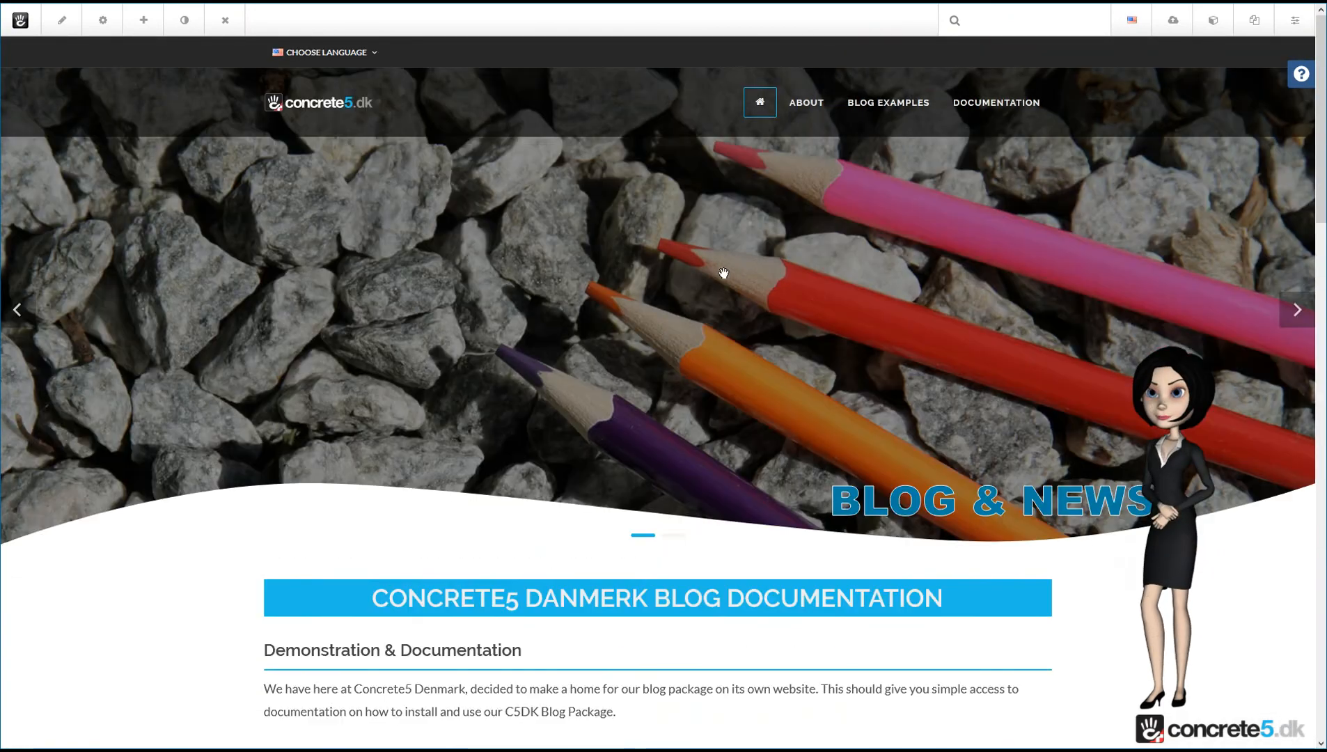
pyautogui.scroll(-8, 724, 278)
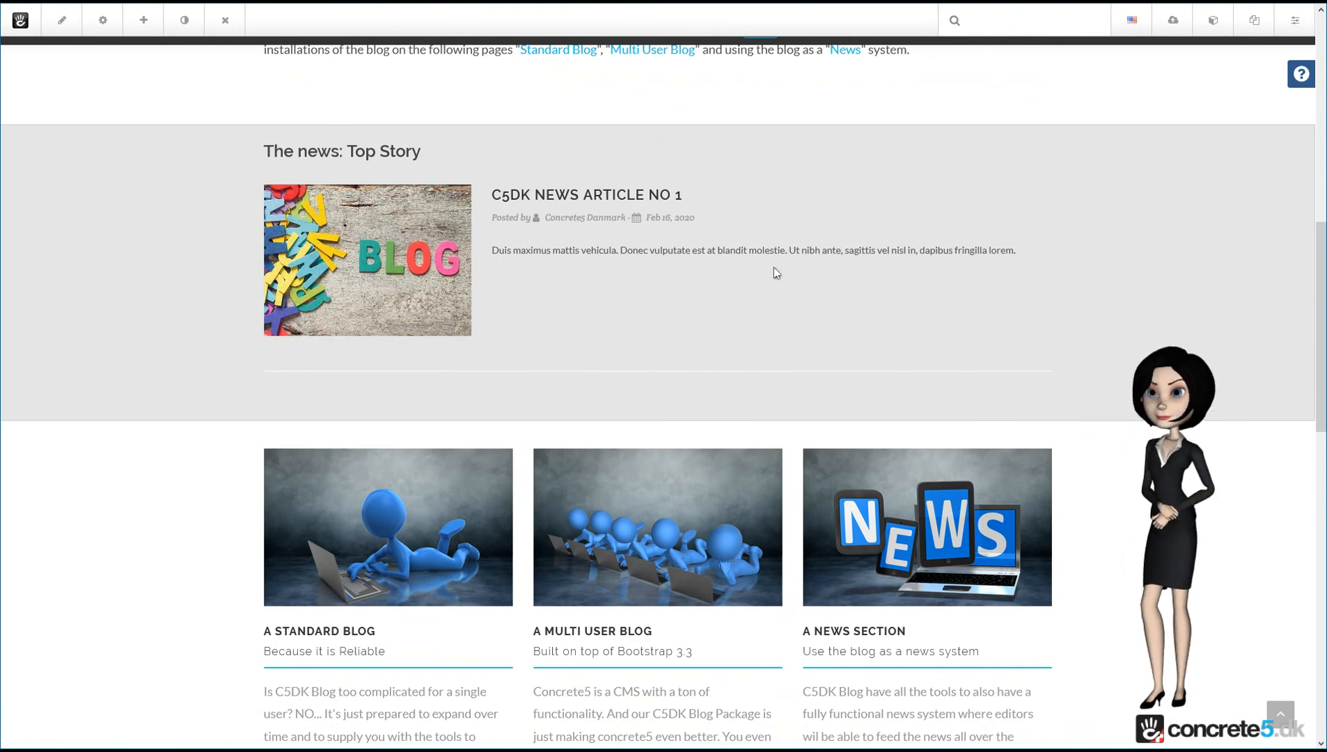
pyautogui.scroll(9, 888, 273)
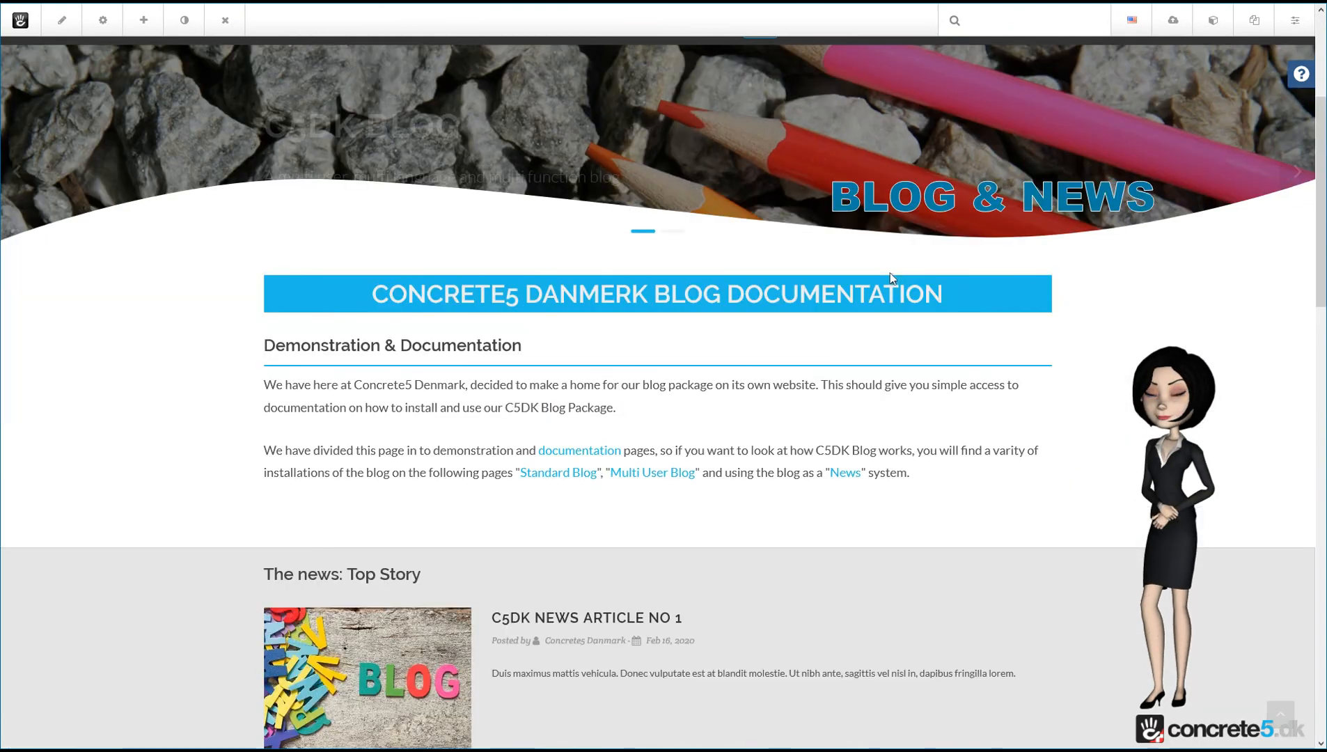
pyautogui.scroll(2, 890, 273)
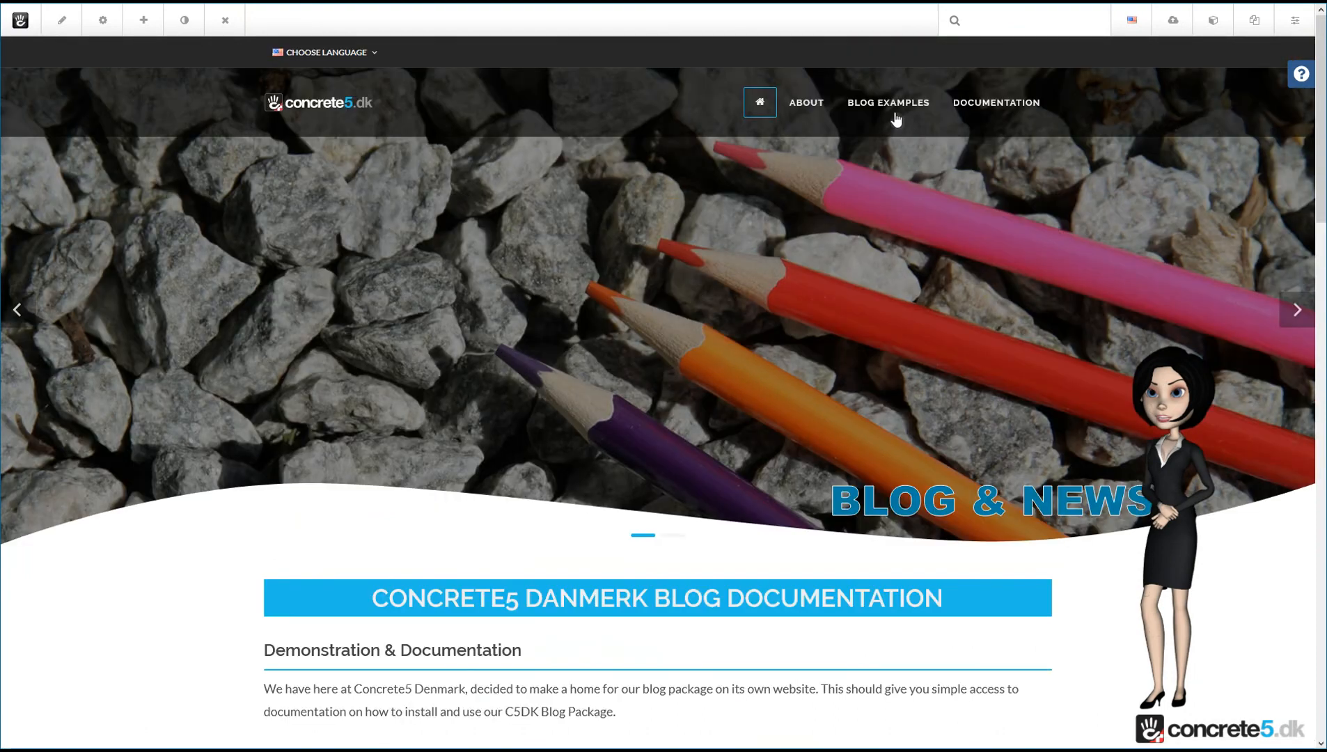
# Step: Open the News example page and look through the listed articles for their approval status
pyautogui.moveTo(891, 111)
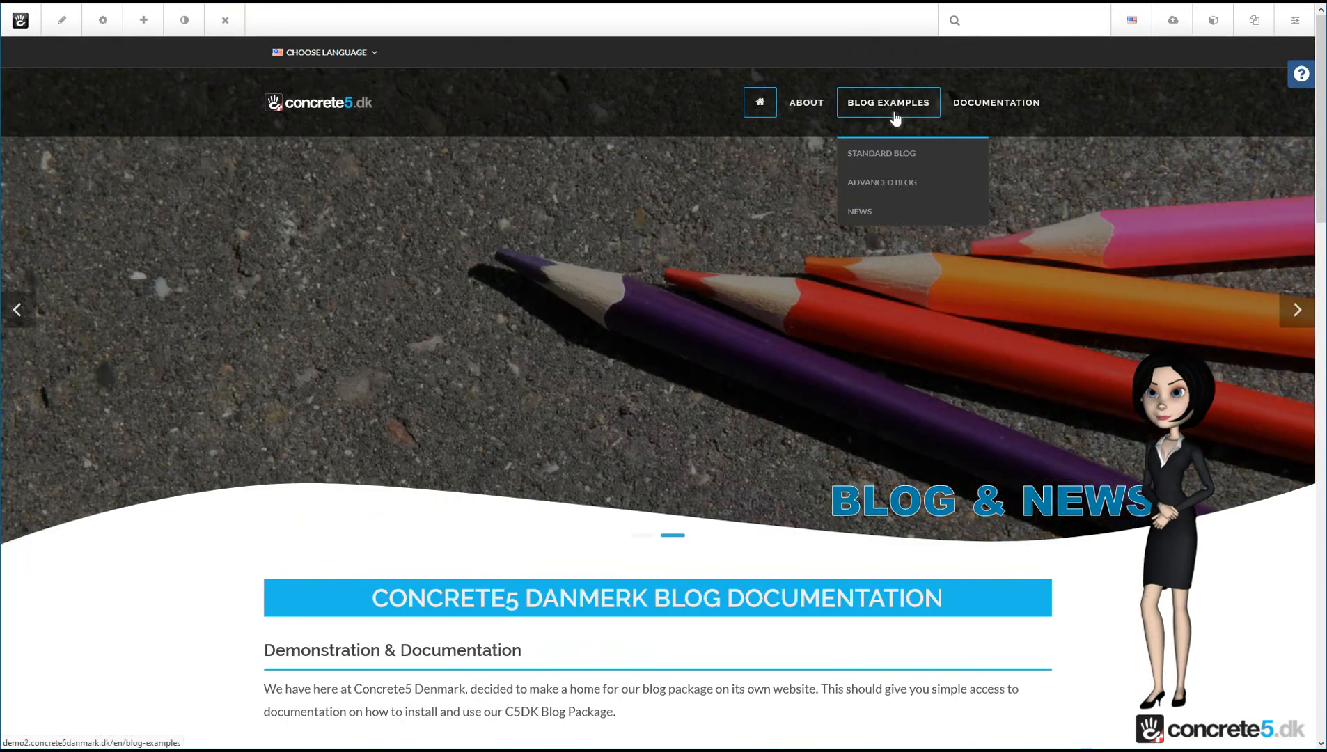
pyautogui.click(870, 215)
pyautogui.scroll(-4, 690, 453)
pyautogui.scroll(-2, 691, 453)
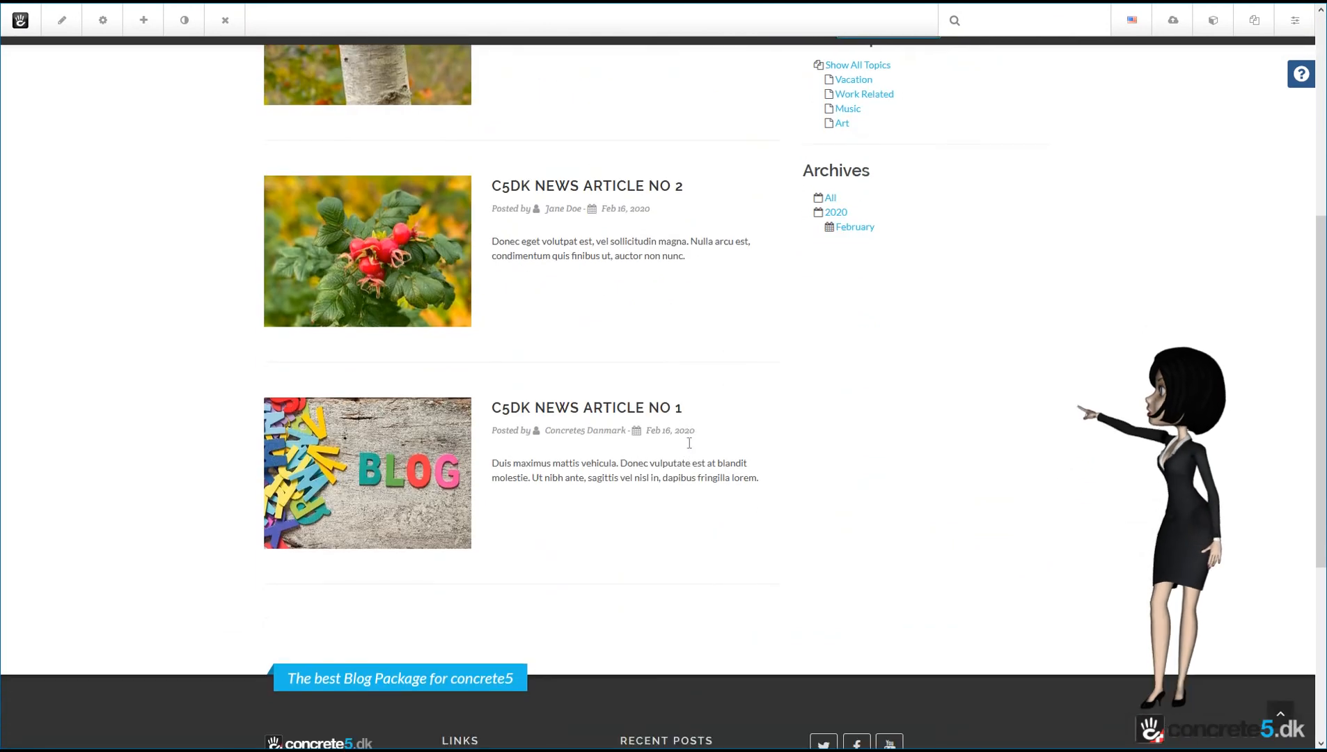
pyautogui.scroll(6, 691, 431)
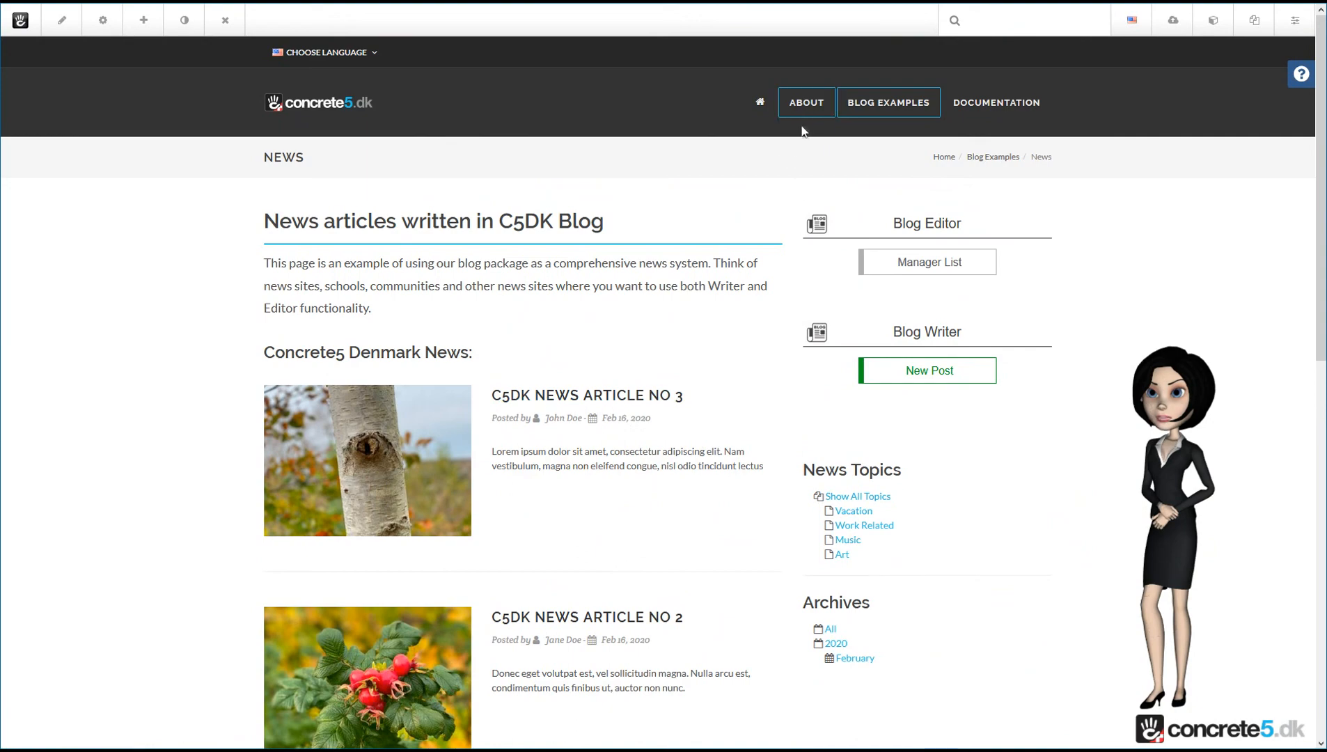
# Step: Recheck the Top Story area on the home page and the Top Story section on the Blog Examples page
pyautogui.click(760, 103)
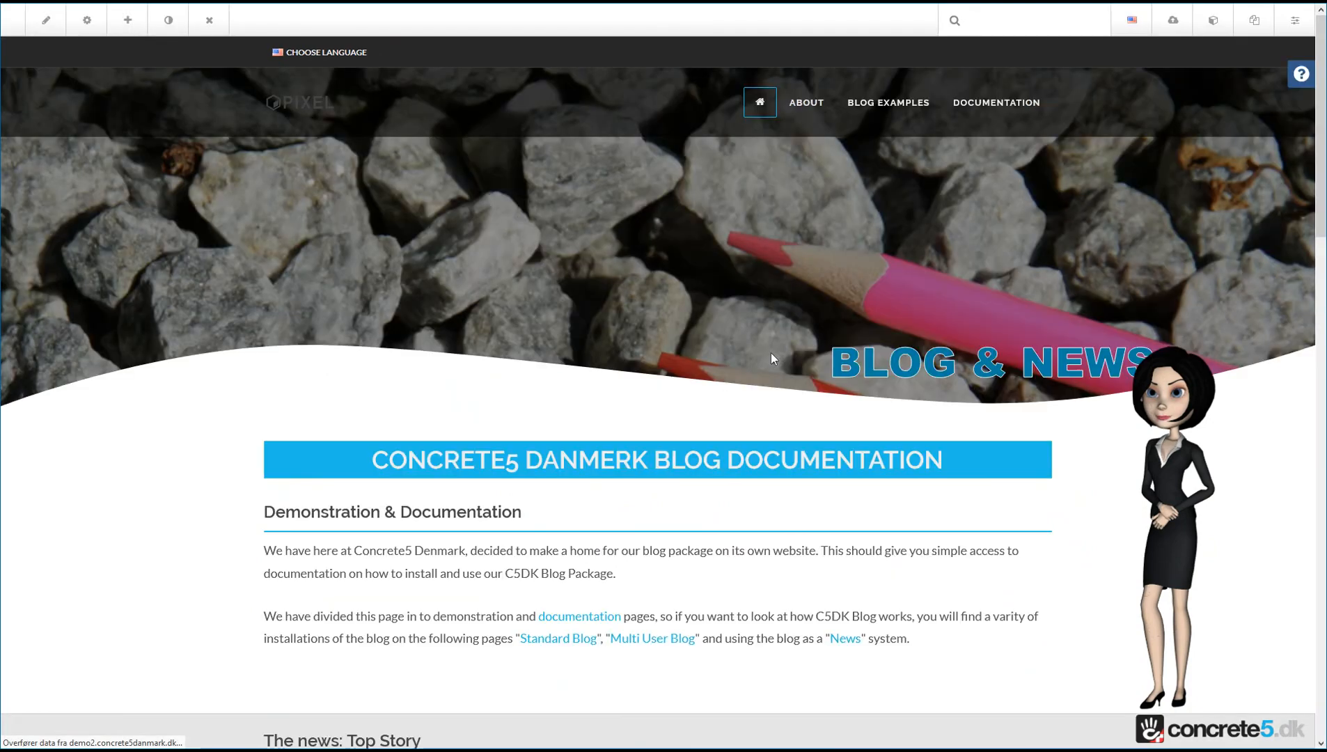
pyautogui.scroll(-6, 806, 398)
pyautogui.scroll(-3, 807, 397)
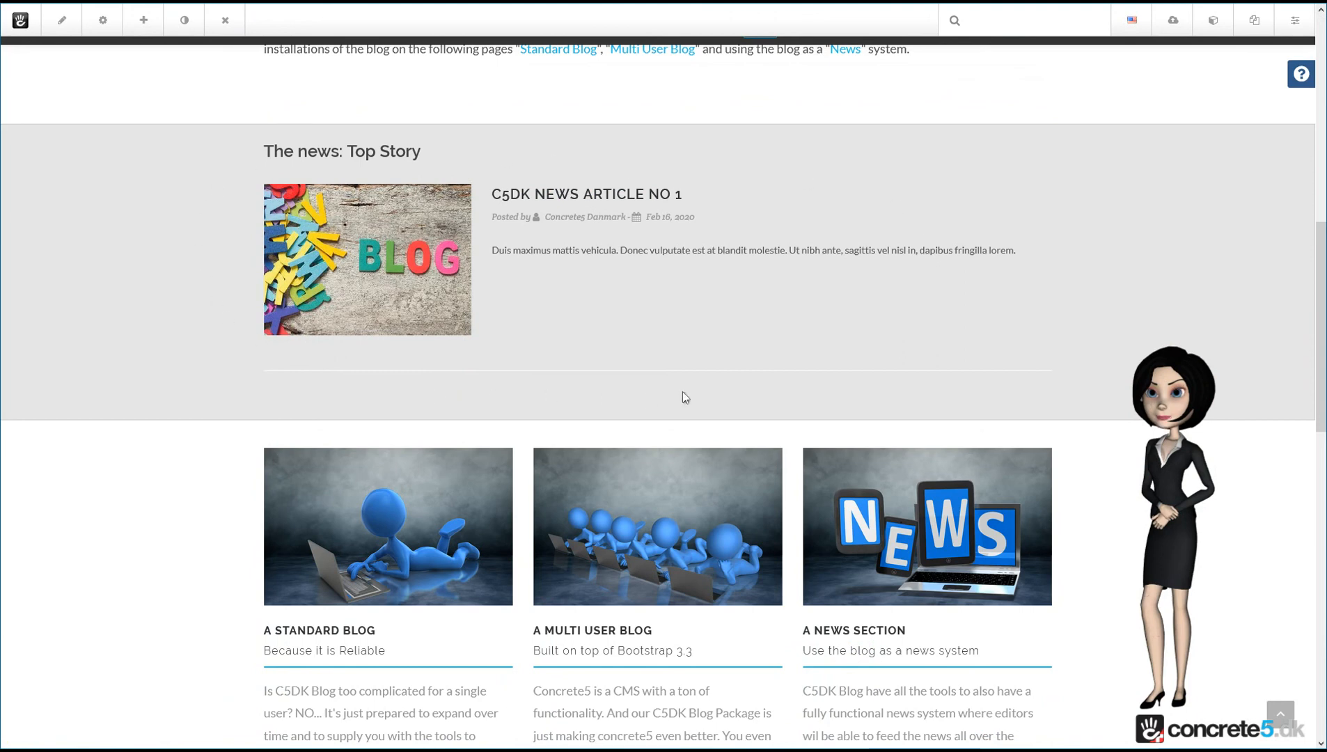
pyautogui.scroll(8, 827, 361)
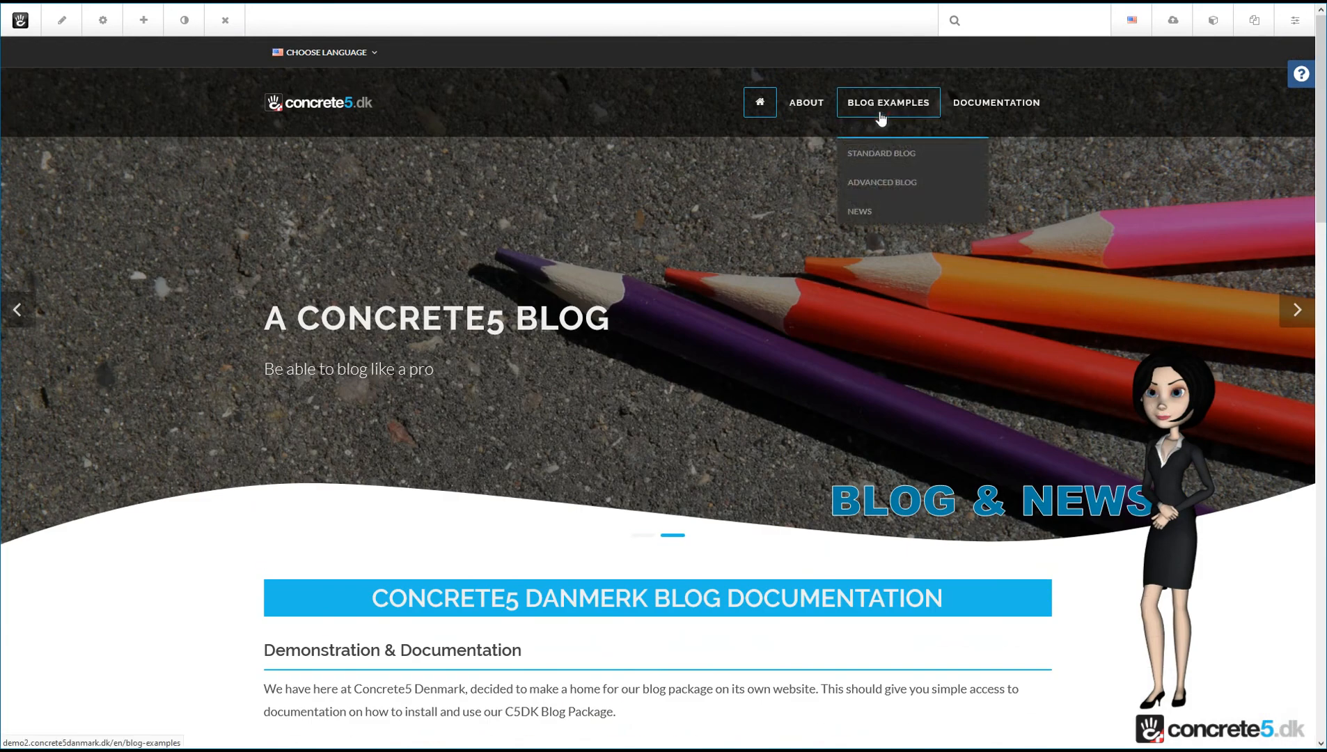
pyautogui.click(881, 104)
pyautogui.scroll(-3, 705, 433)
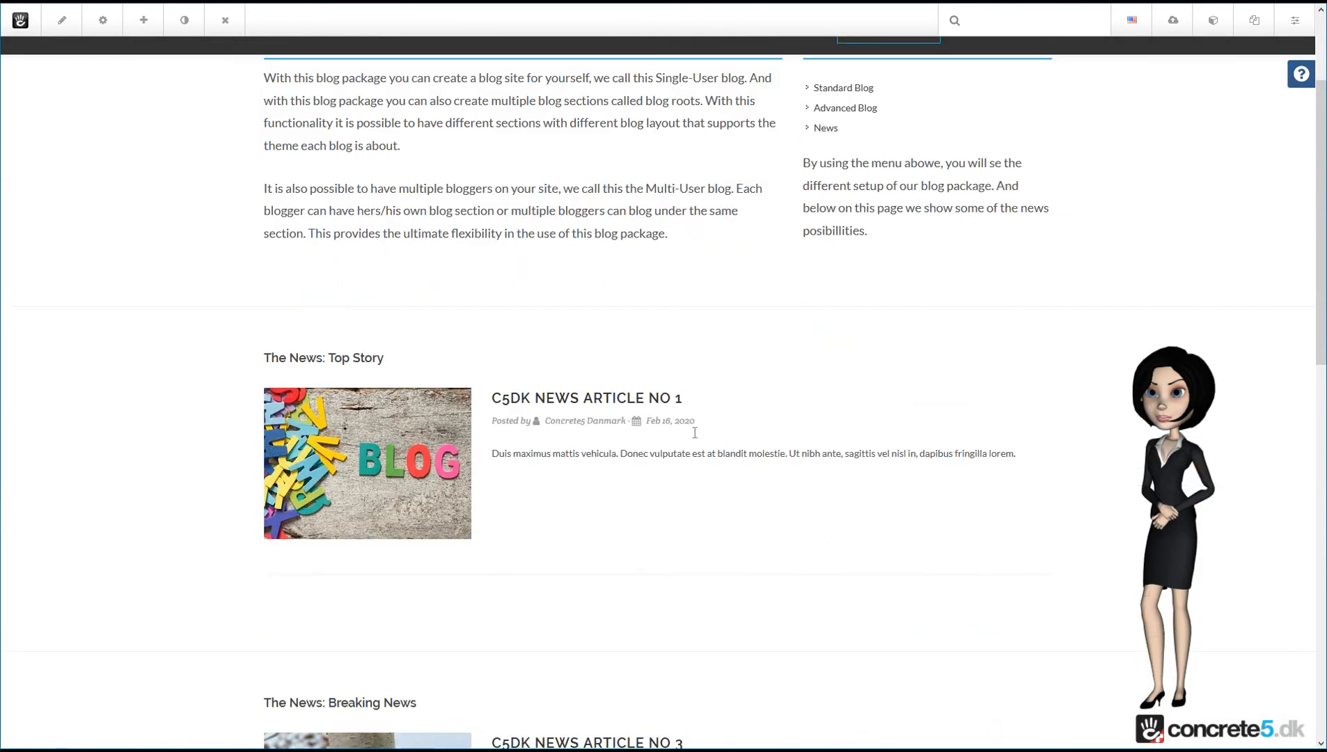
# Step: Examine the Breaking News section on the Blog Examples page and compare its articles with the Top Story section
pyautogui.scroll(-5, 695, 433)
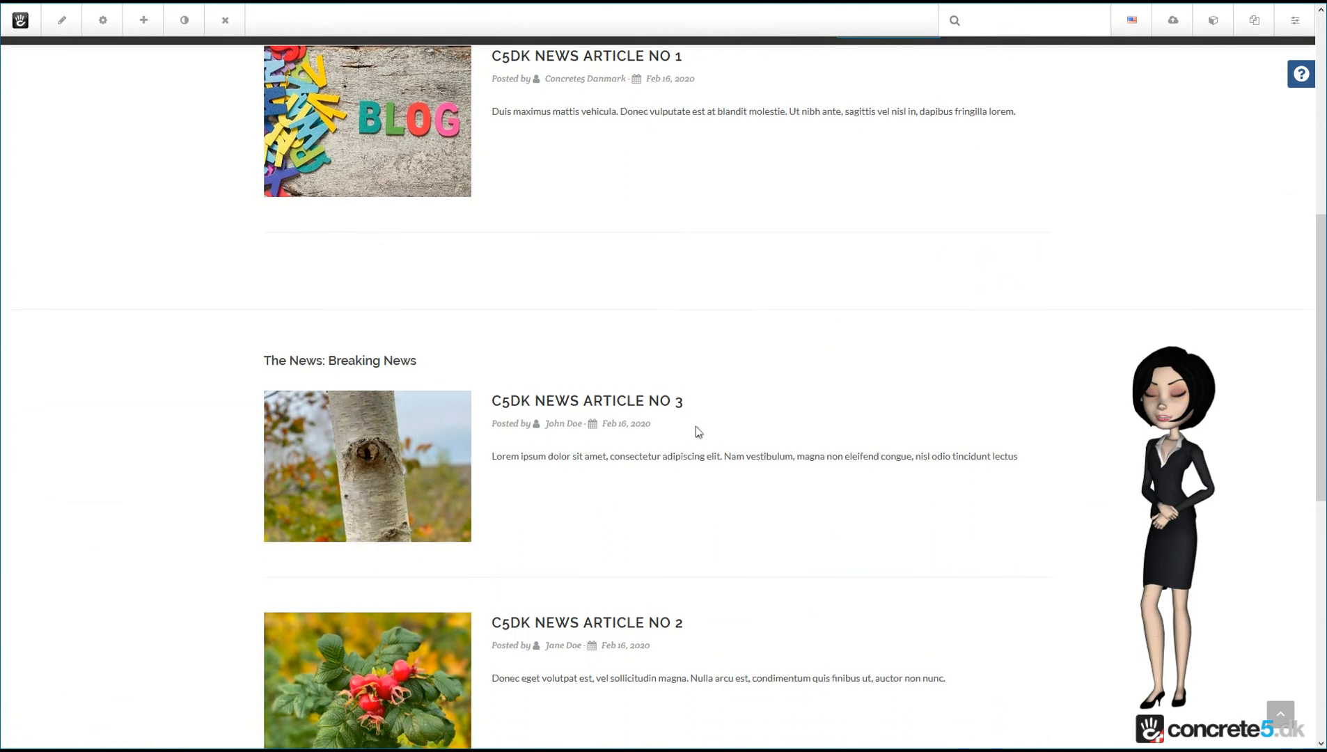
pyautogui.scroll(-1, 699, 419)
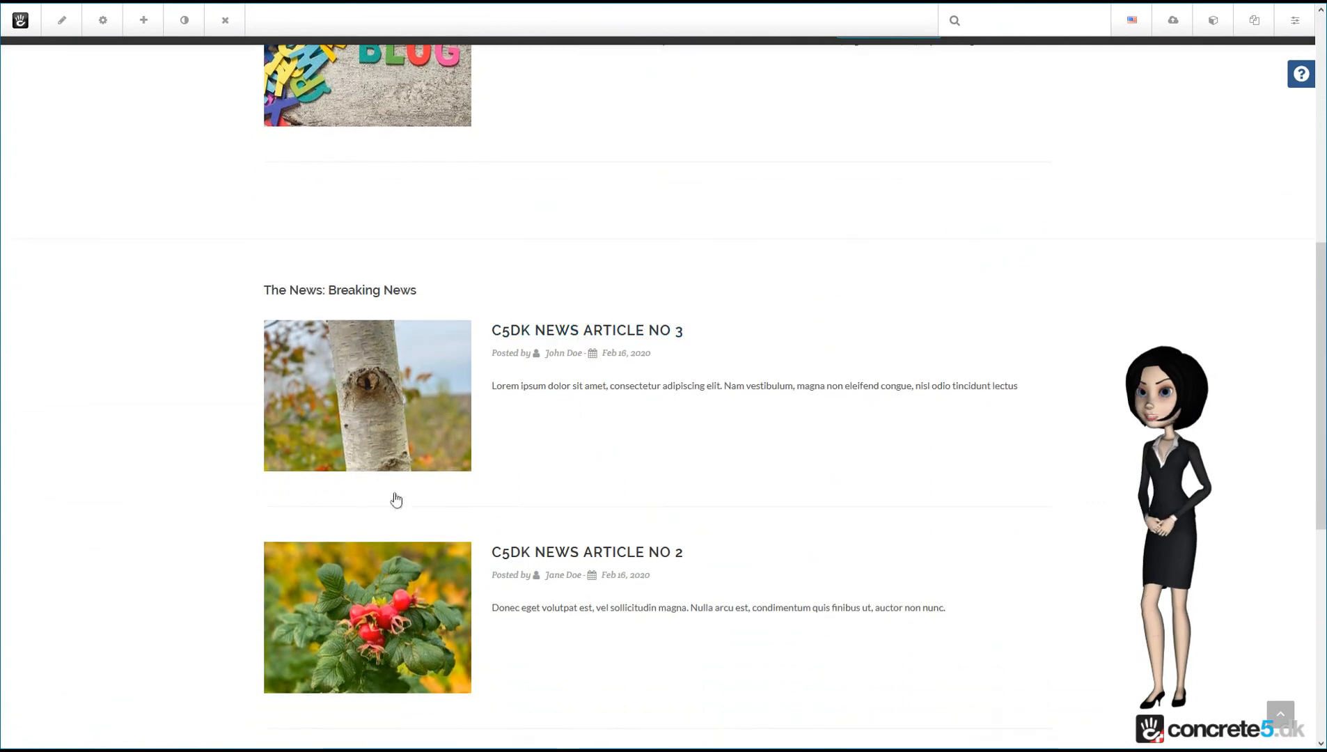
pyautogui.scroll(3, 851, 454)
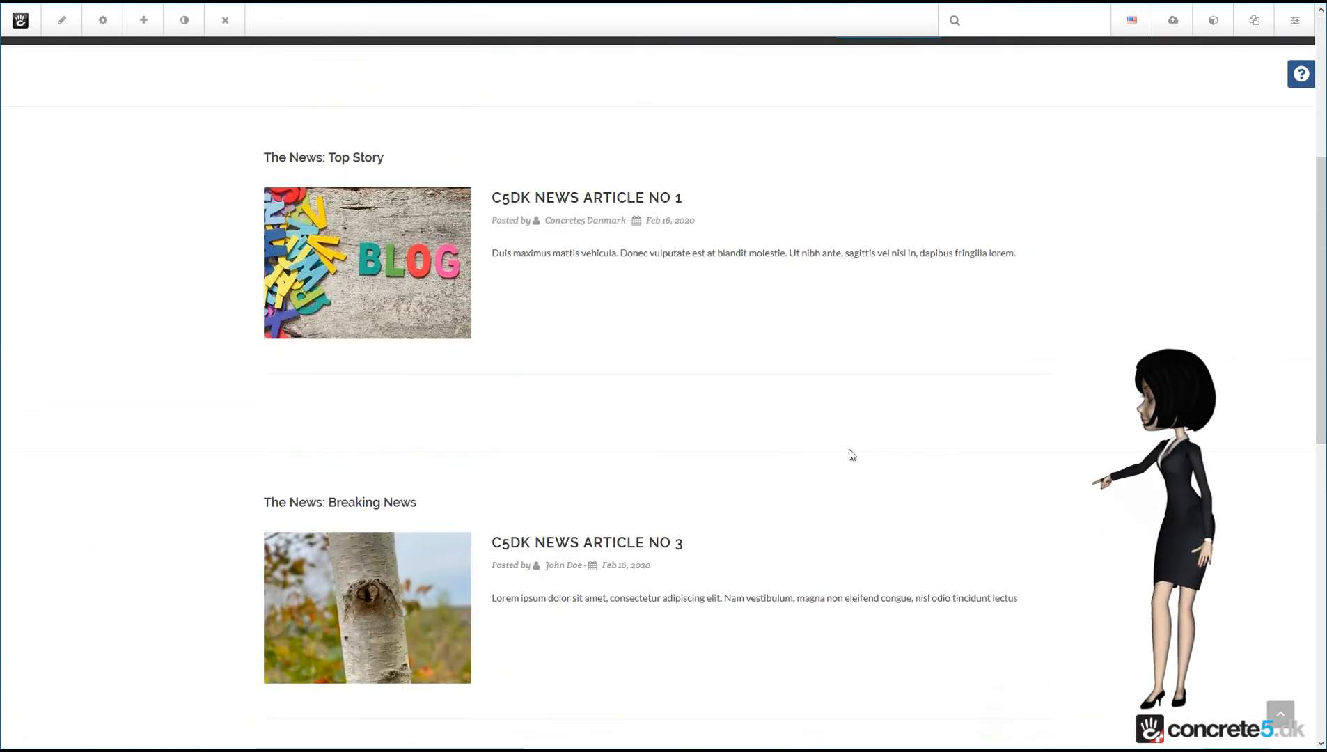
pyautogui.scroll(5, 850, 454)
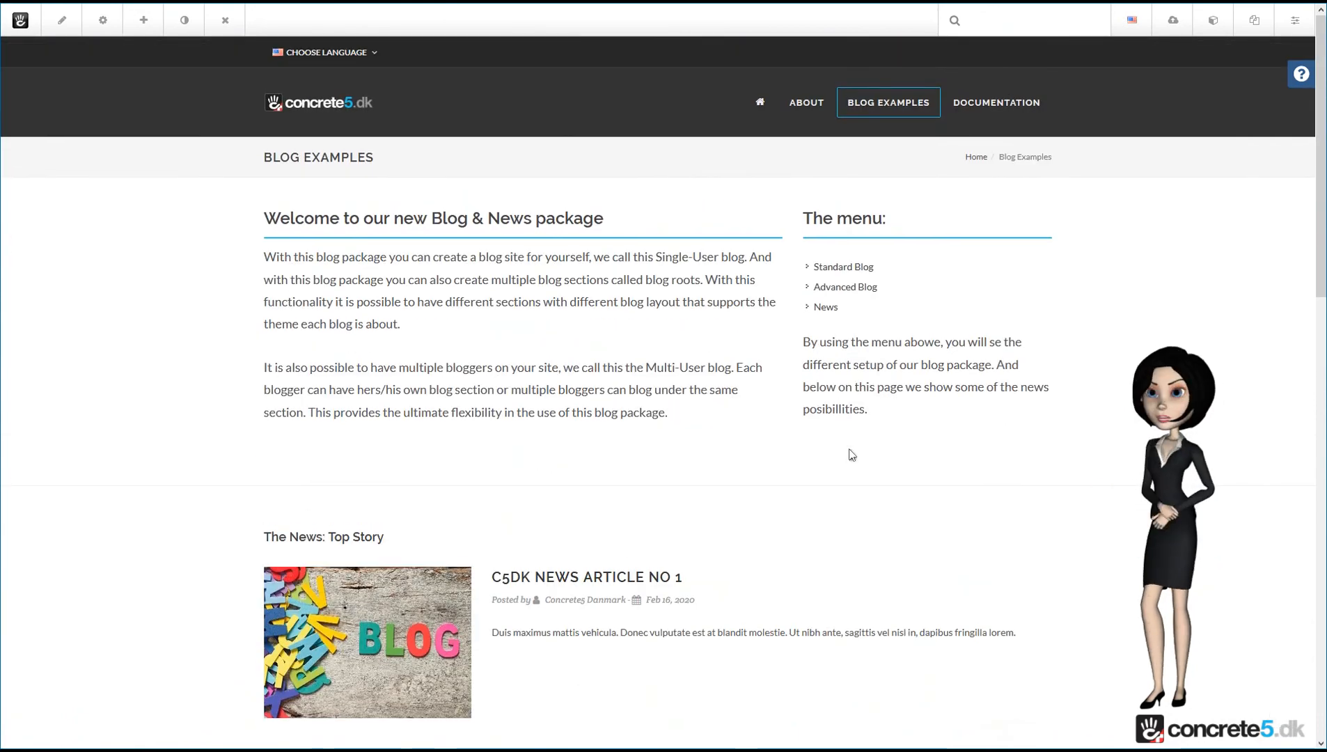
pyautogui.scroll(-7, 851, 454)
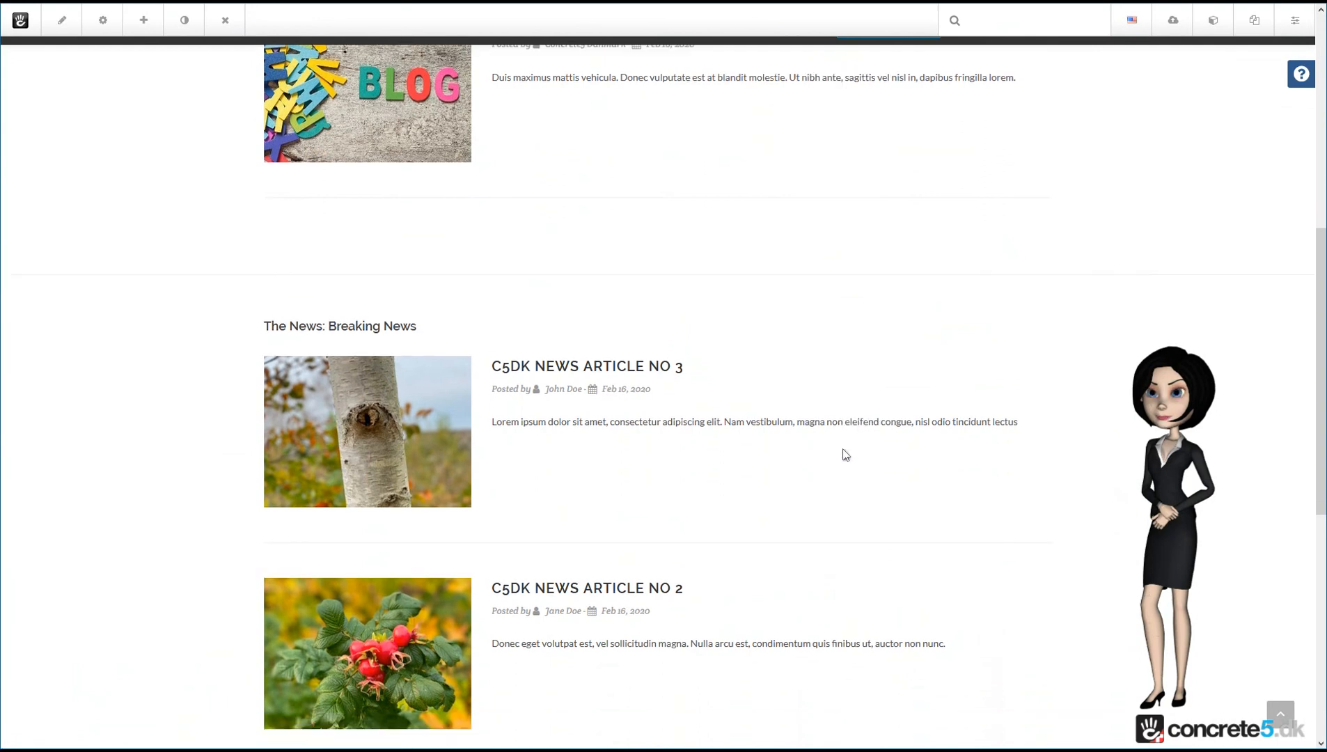
pyautogui.scroll(-1, 845, 455)
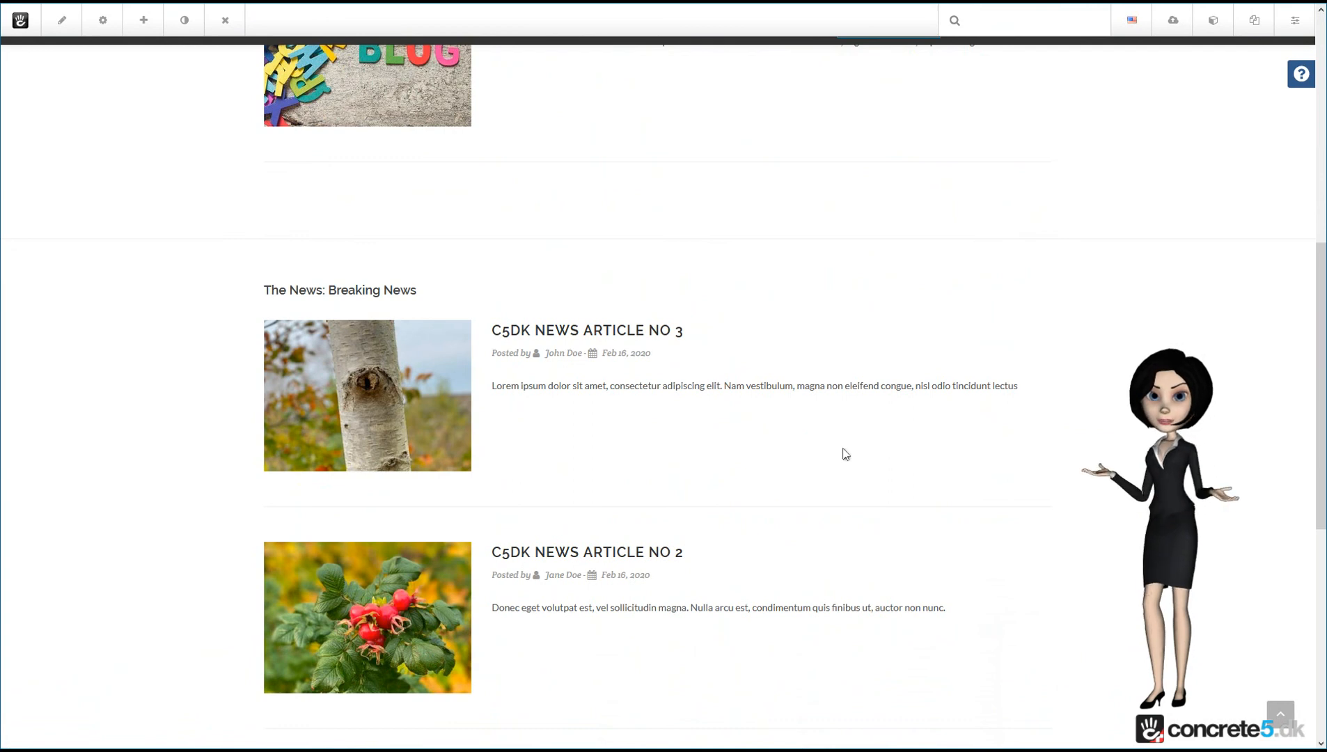
pyautogui.scroll(8, 861, 449)
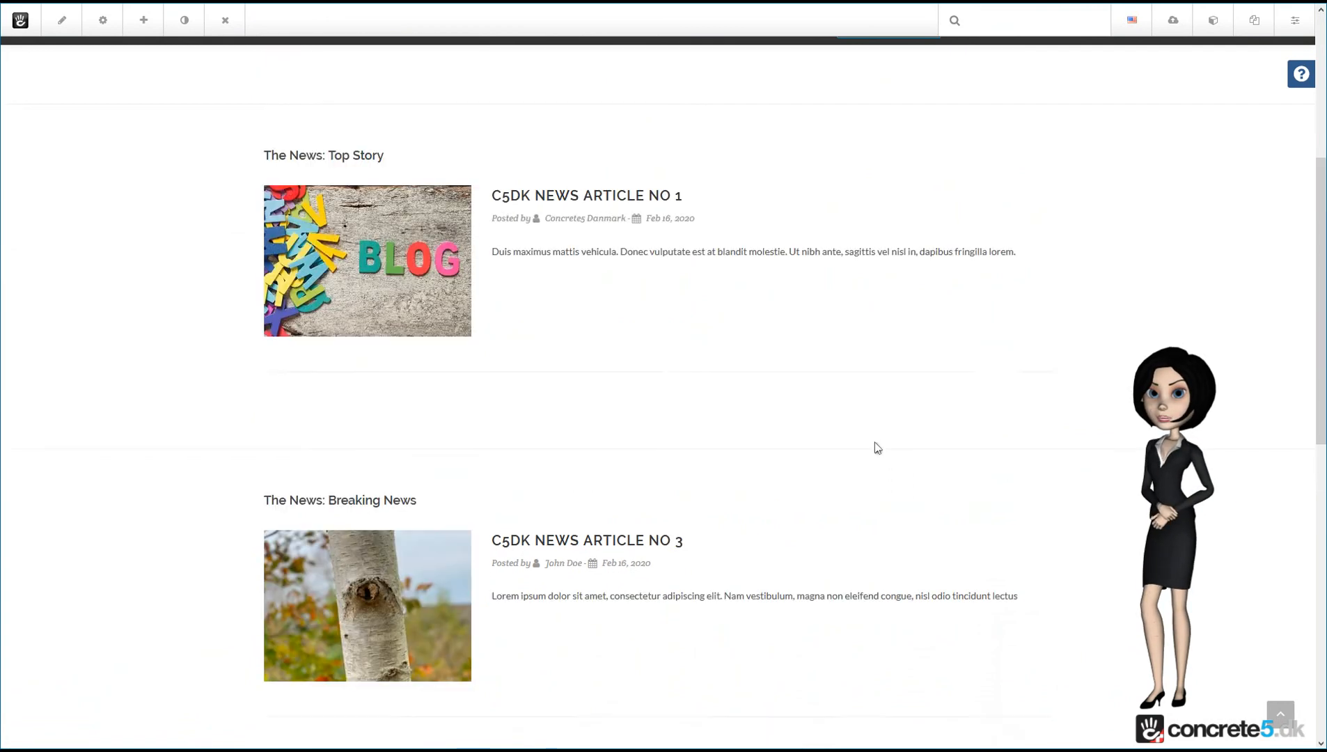